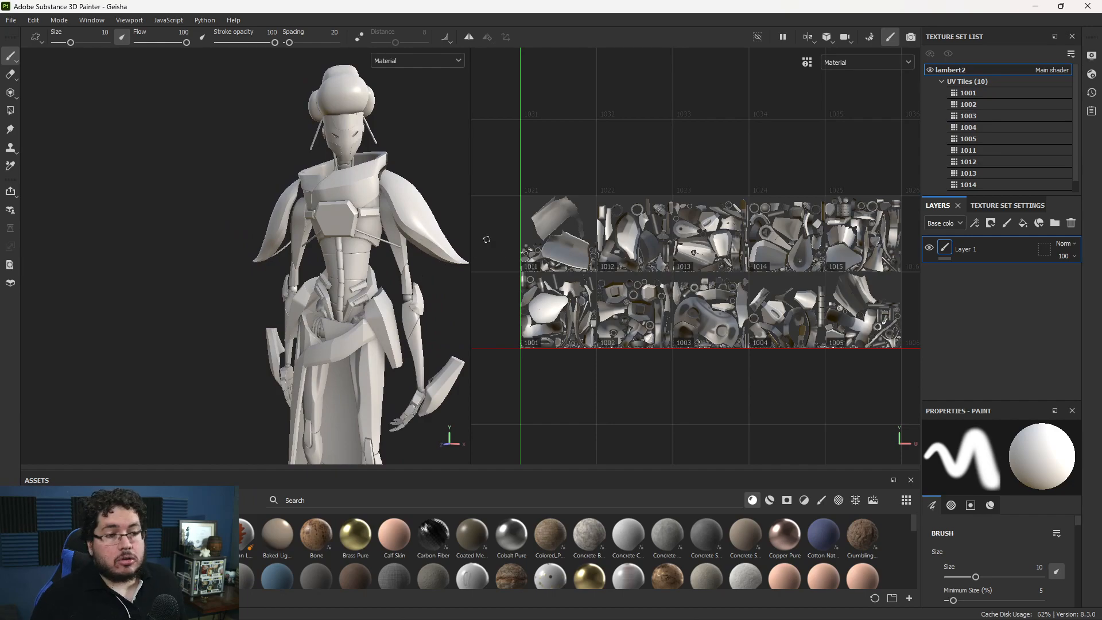
- Show only the 3D view and frame the character from head to thighs
key(F2)
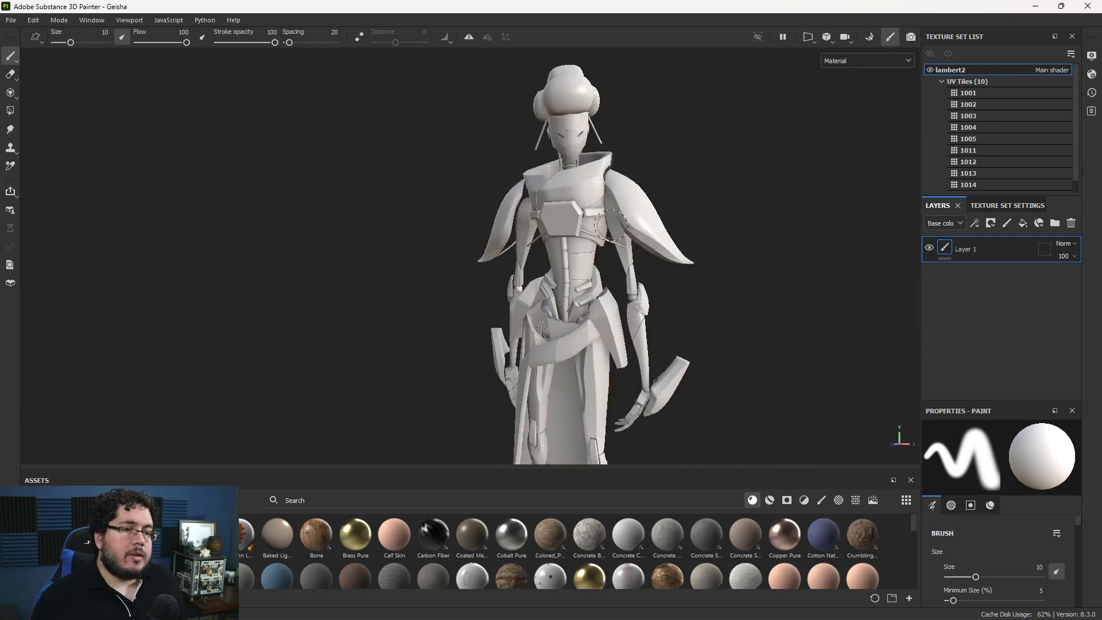
scroll(750, 324, up, 6)
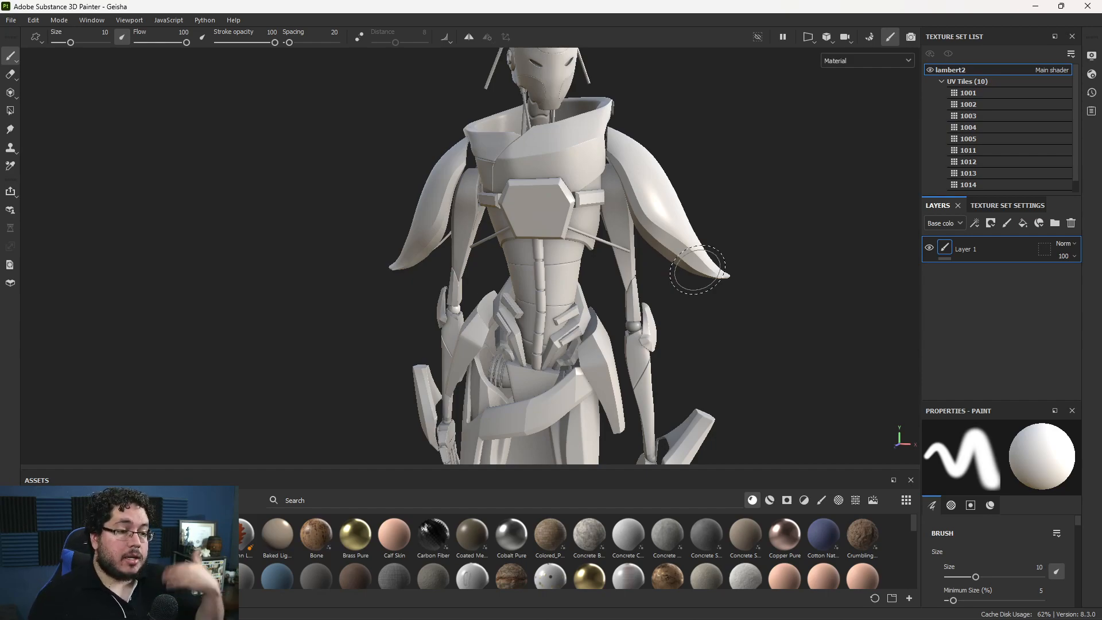
alt+right_drag(647, 227, 603, 236)
alt+middle_drag(602, 235, 547, 220)
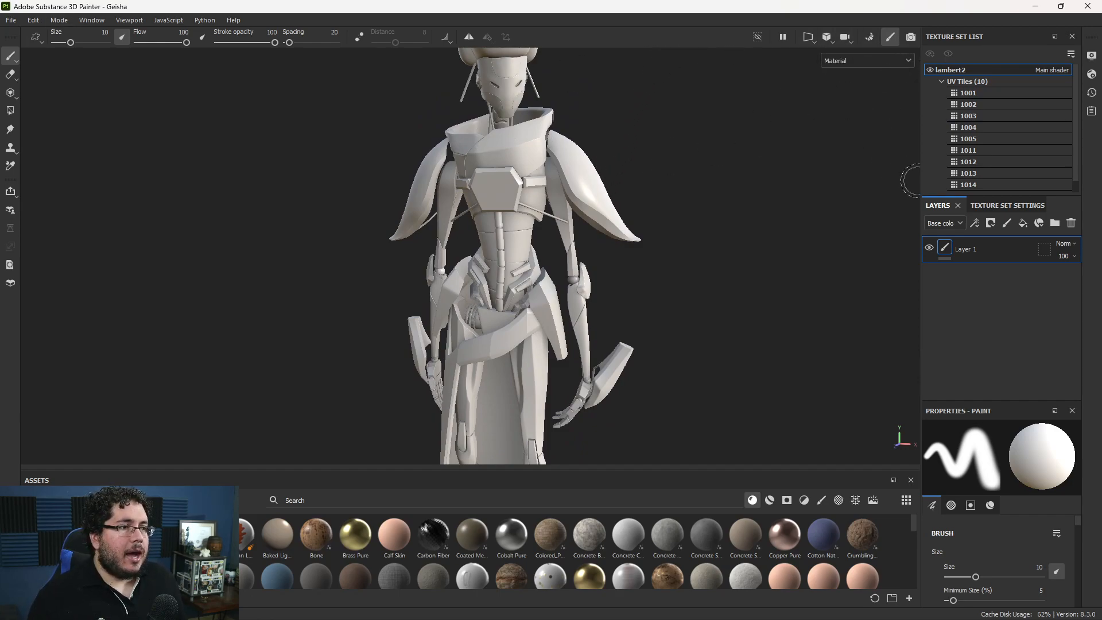
- Open the texture set's mesh map settings and switch to mesh map baking mode
click(1007, 204)
scroll(999, 298, down, 5)
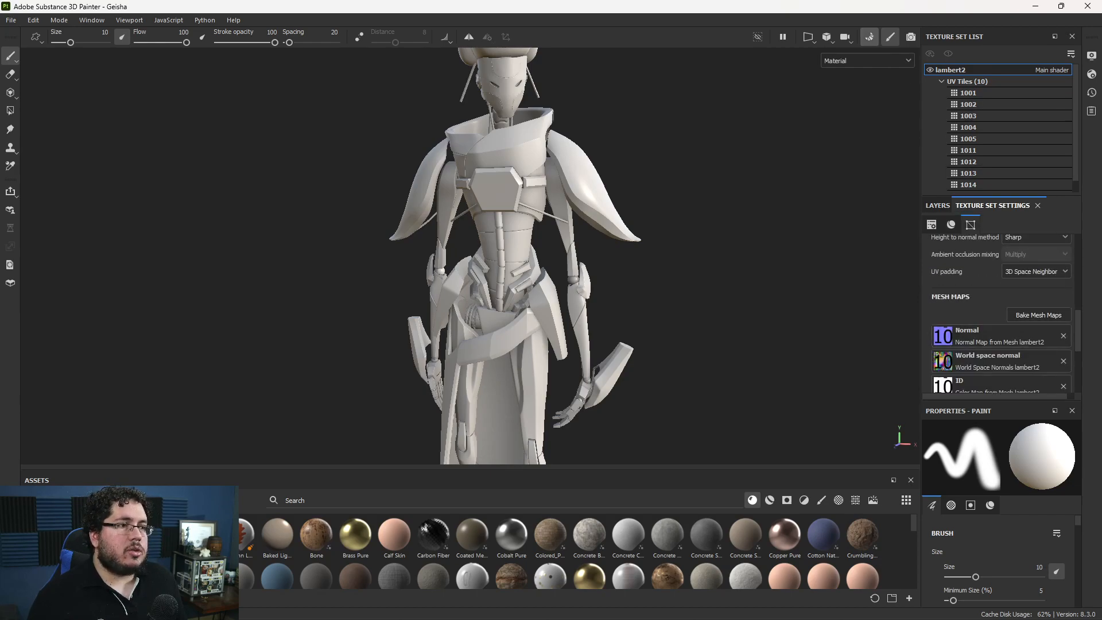
click(869, 37)
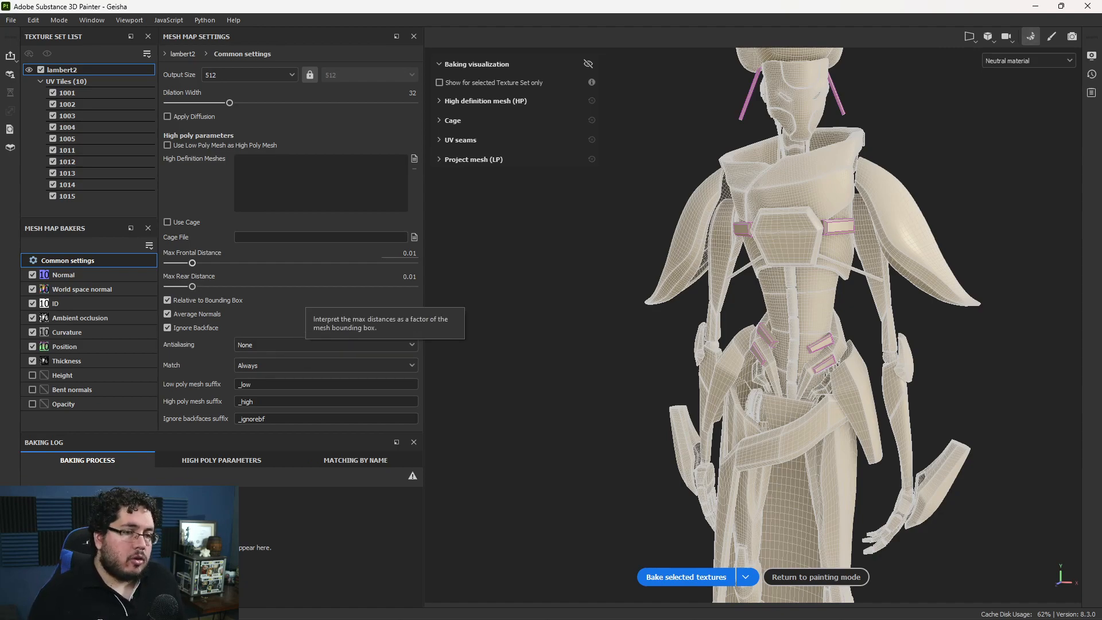
- Examine the wireframe and highlighted parts on the character's head, collar, chest plate and shoulder in baking mode
alt+drag(838, 361, 757, 390)
alt+middle_drag(757, 390, 706, 494)
alt+right_drag(706, 494, 741, 488)
alt+middle_drag(740, 488, 734, 390)
alt+drag(735, 391, 804, 367)
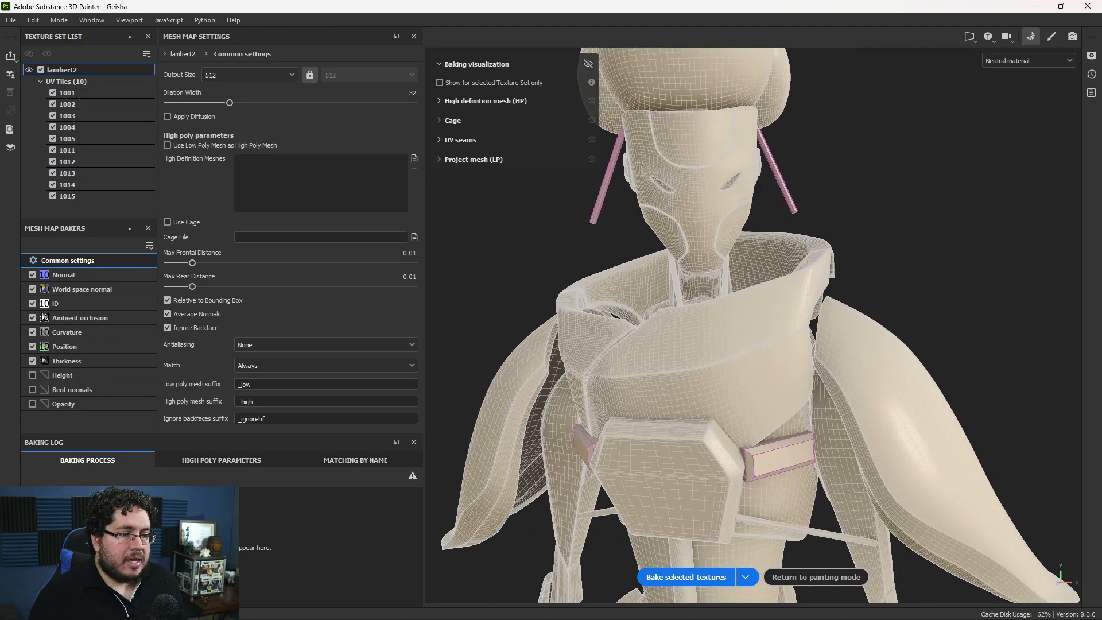
alt+middle_drag(804, 367, 826, 263)
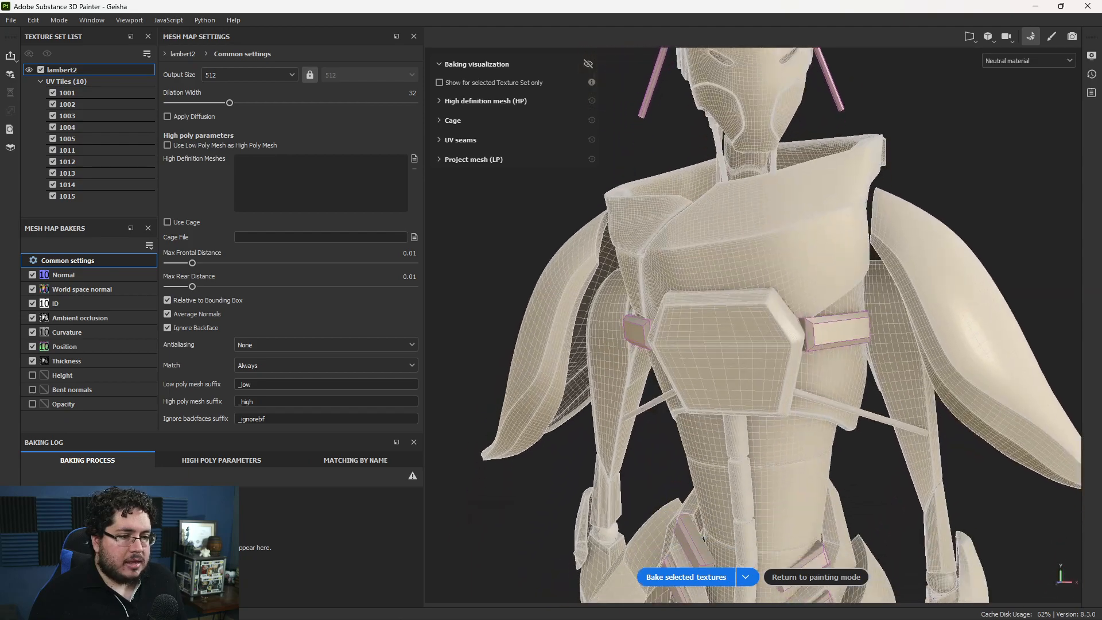
alt+right_drag(826, 264, 860, 270)
alt+middle_drag(861, 270, 803, 212)
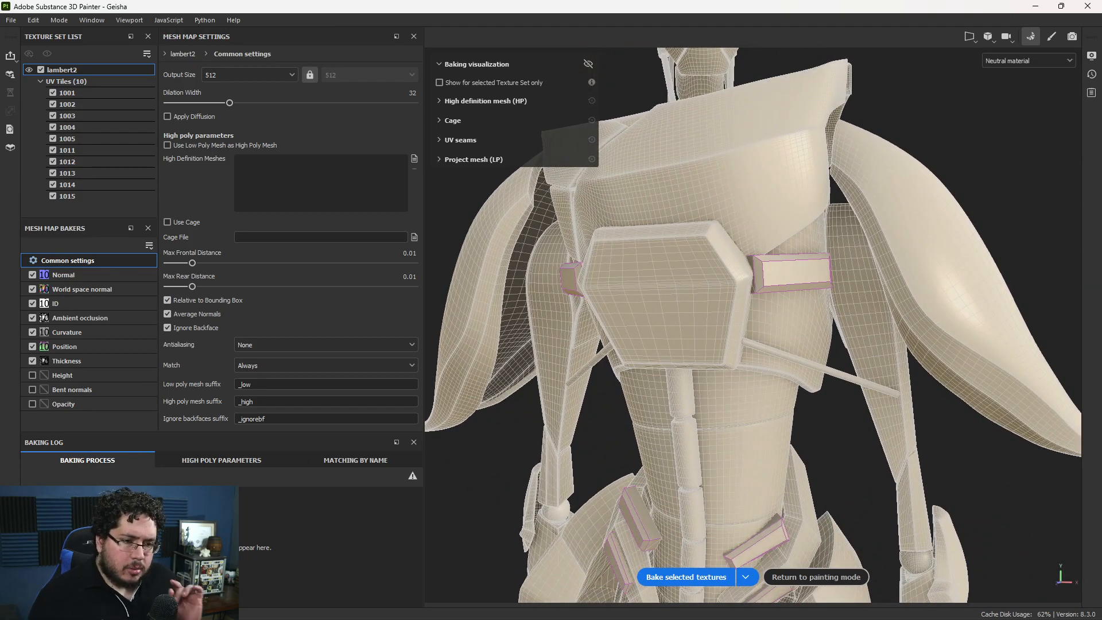
alt+drag(804, 212, 872, 241)
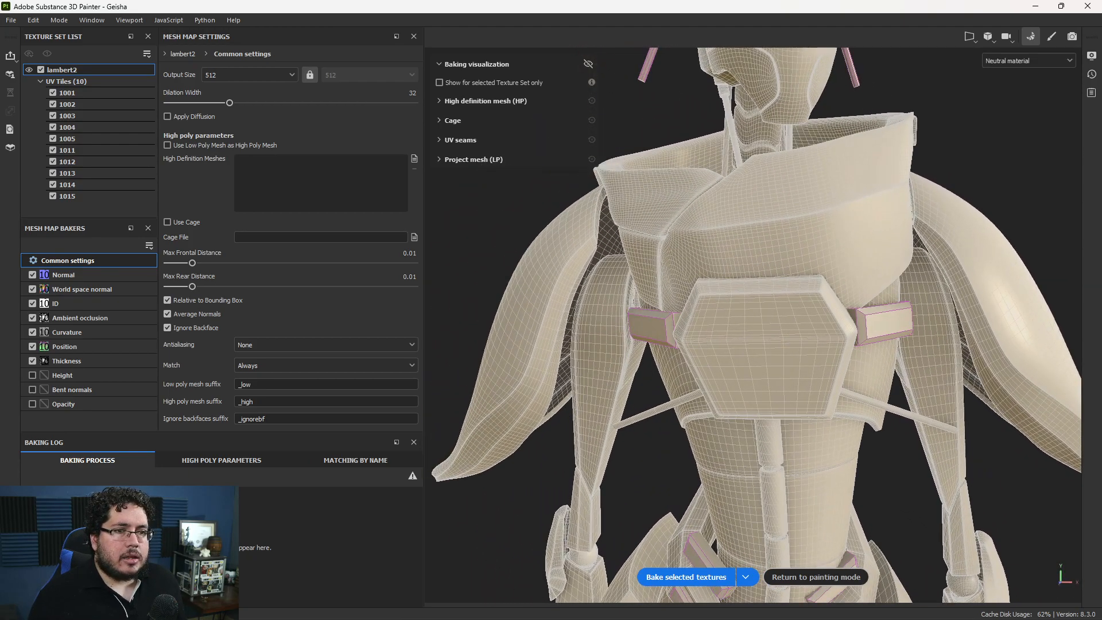
alt+right_drag(872, 241, 901, 246)
alt+middle_drag(757, 321, 941, 315)
alt+drag(941, 316, 992, 310)
alt+right_drag(803, 310, 861, 316)
alt+drag(861, 316, 804, 276)
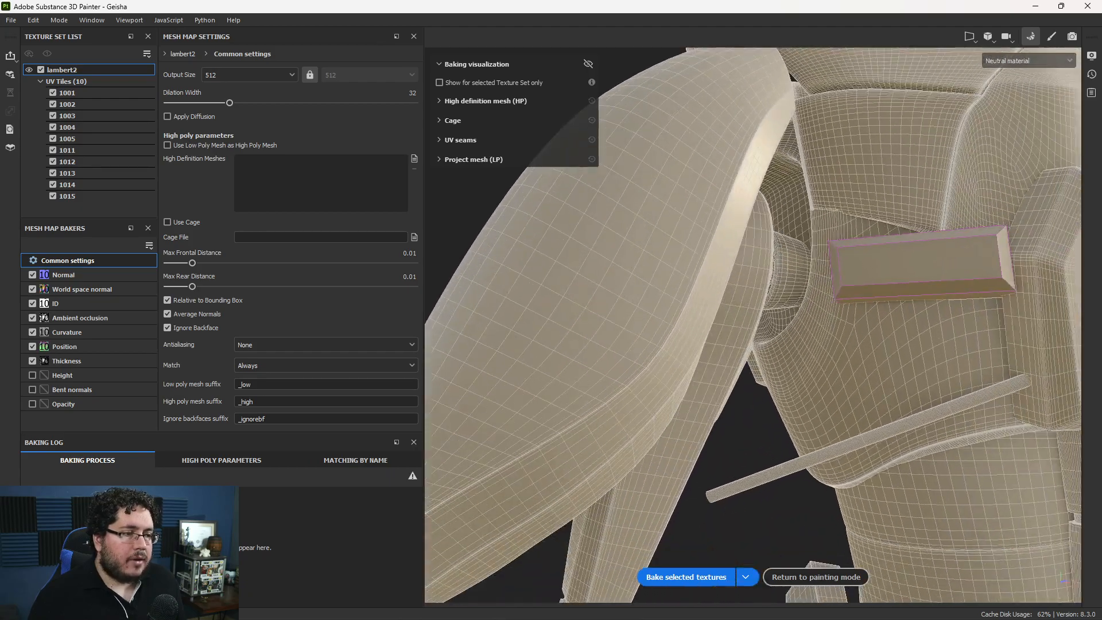
- Examine the wireframe and highlighted parts around the waist and hips, and return to painting mode
alt+right_drag(803, 276, 752, 276)
alt+drag(751, 275, 803, 264)
alt+middle_drag(884, 322, 775, 201)
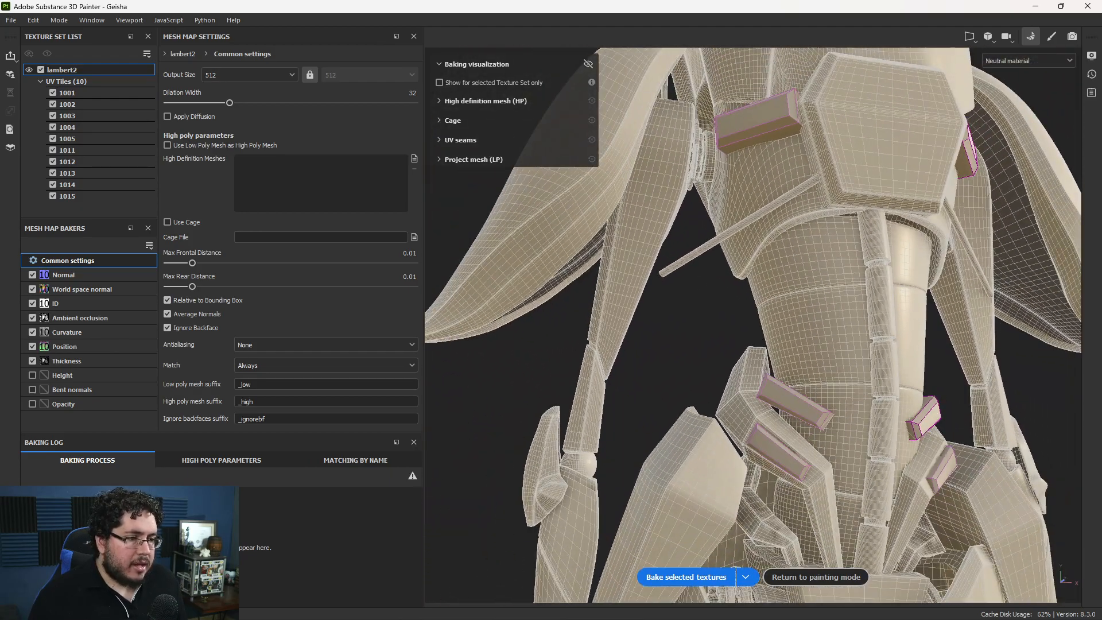
alt+right_drag(775, 258, 832, 264)
alt+drag(832, 264, 815, 287)
alt+right_drag(815, 287, 713, 239)
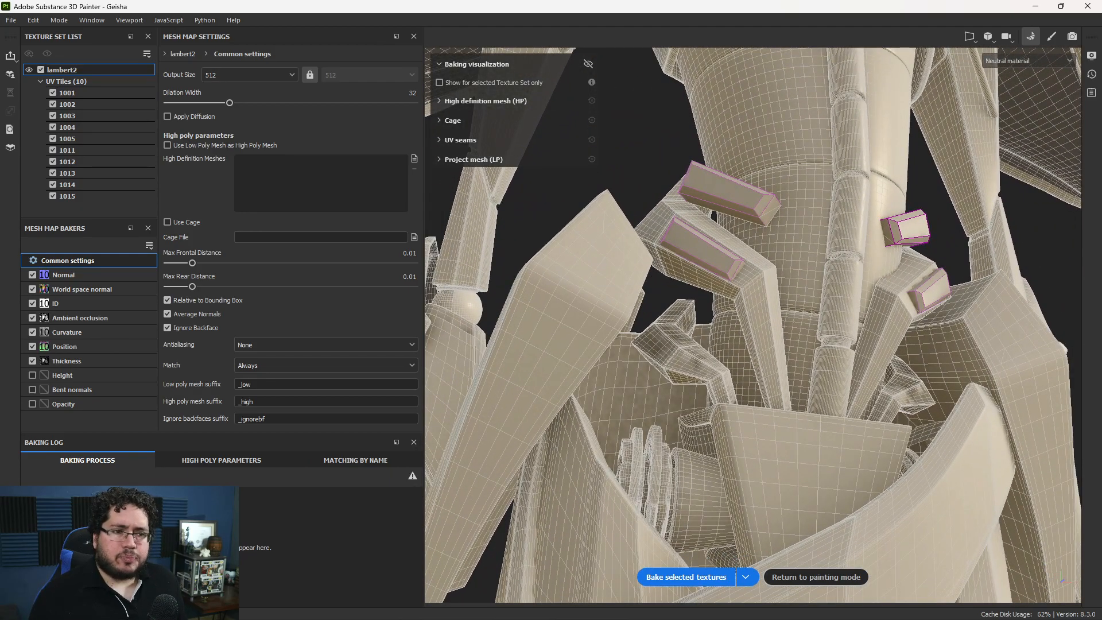
alt+middle_drag(713, 310, 688, 218)
alt+right_drag(688, 241, 757, 247)
alt+drag(758, 247, 786, 321)
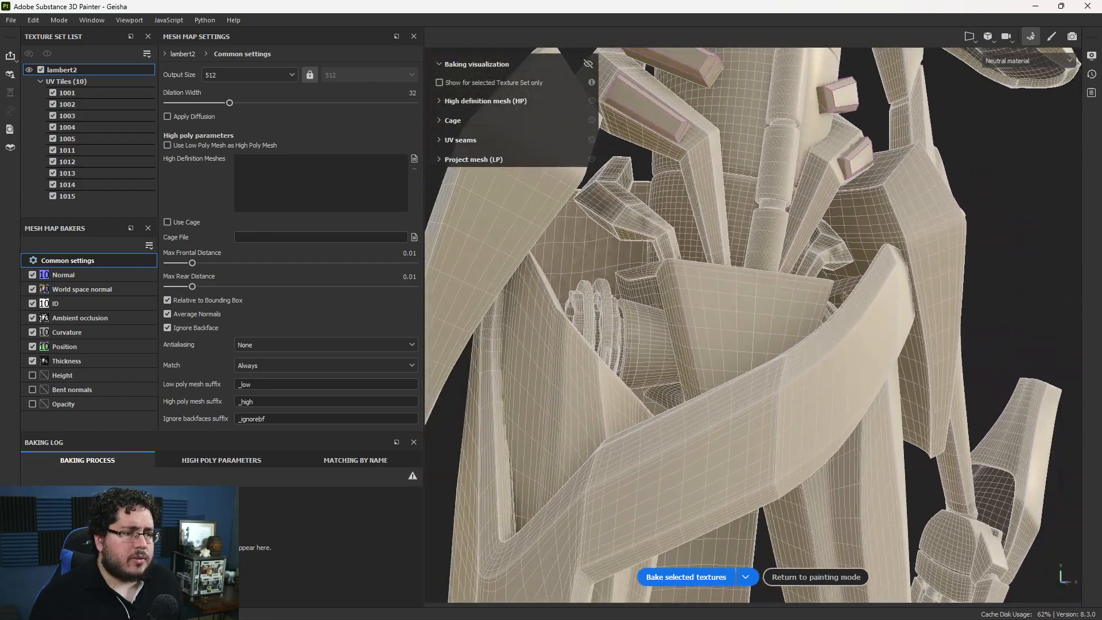
alt+middle_drag(768, 286, 780, 405)
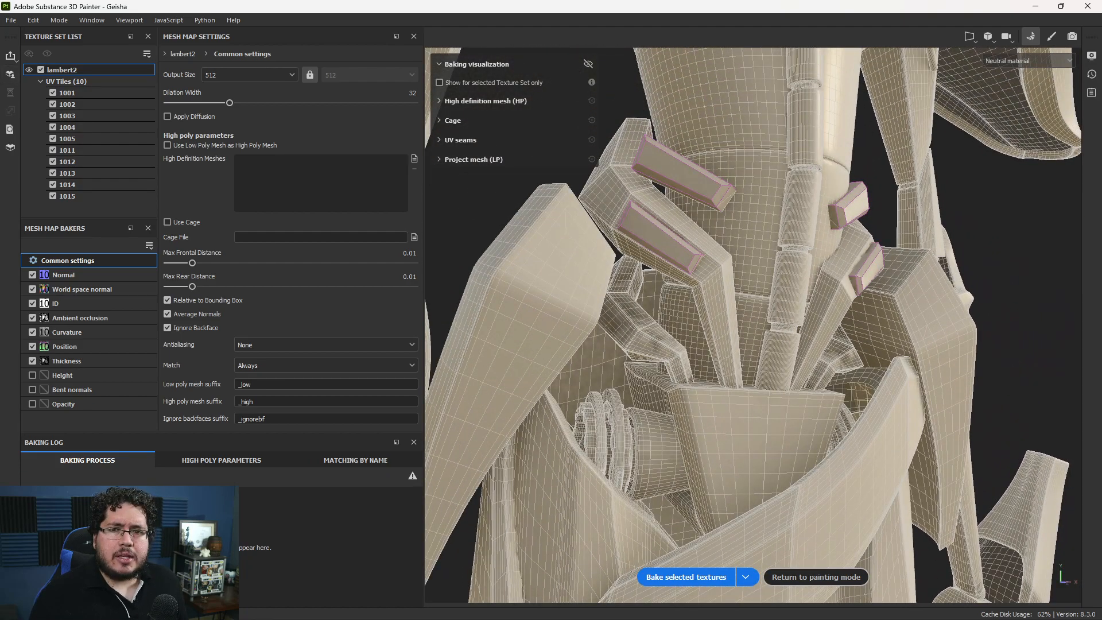
click(816, 576)
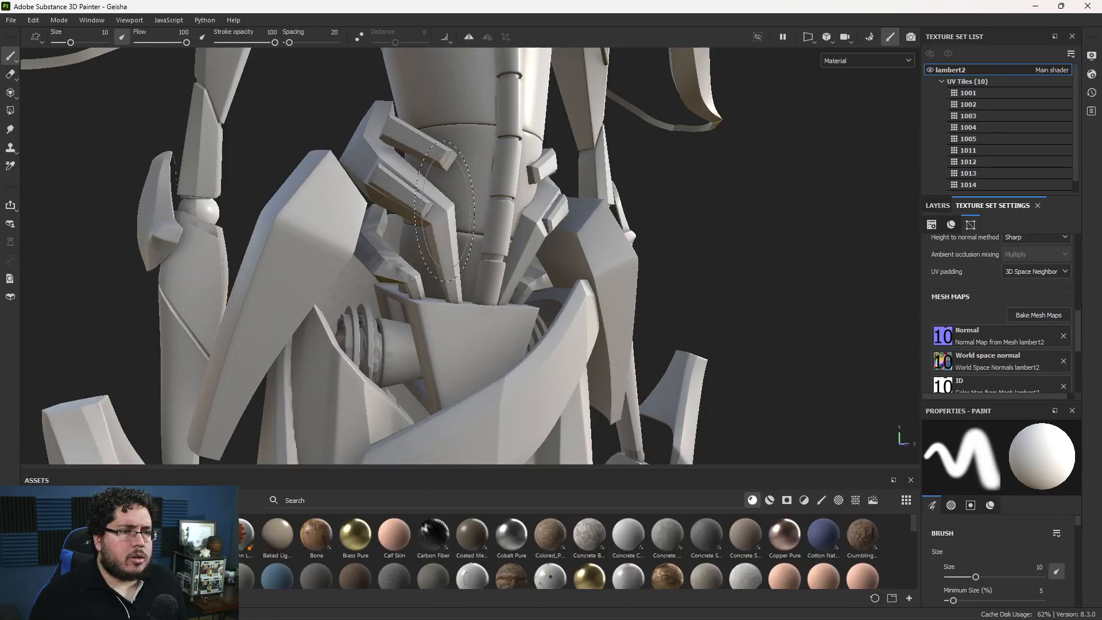
- Examine the shaded, untextured model's hips, waist, chest plate and shoulders up close and from a distance
alt+right_drag(482, 224, 551, 241)
mouse_move(551, 241)
alt+mouse_down()
mouse_move(614, 241)
mouse_move(525, 212)
alt+mouse_up()
alt+middle_drag(525, 212, 606, 123)
alt+right_drag(605, 123, 321, 216)
alt+drag(322, 216, 379, 224)
alt+right_drag(379, 224, 570, 247)
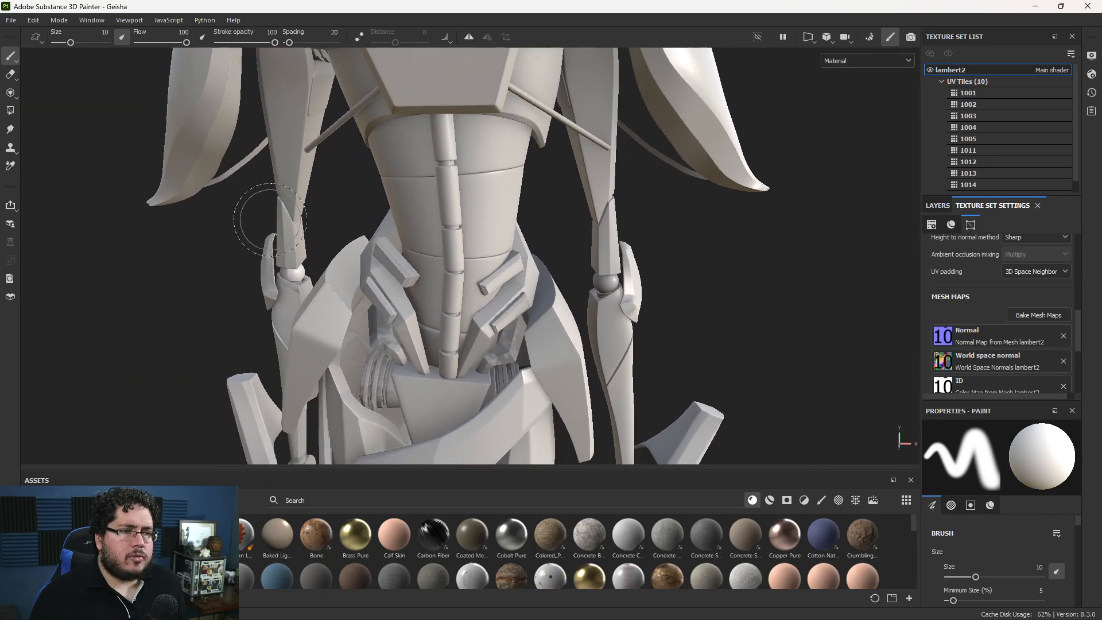
alt+middle_drag(571, 246, 617, 413)
alt+drag(528, 221, 639, 212)
alt+middle_drag(640, 213, 701, 420)
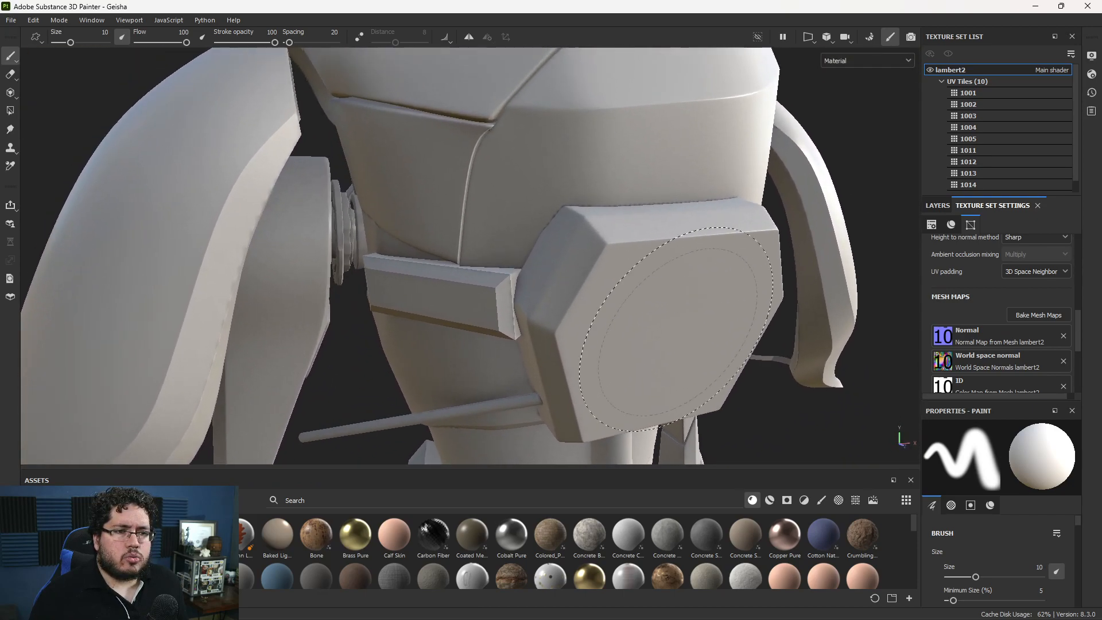
alt+drag(701, 420, 608, 444)
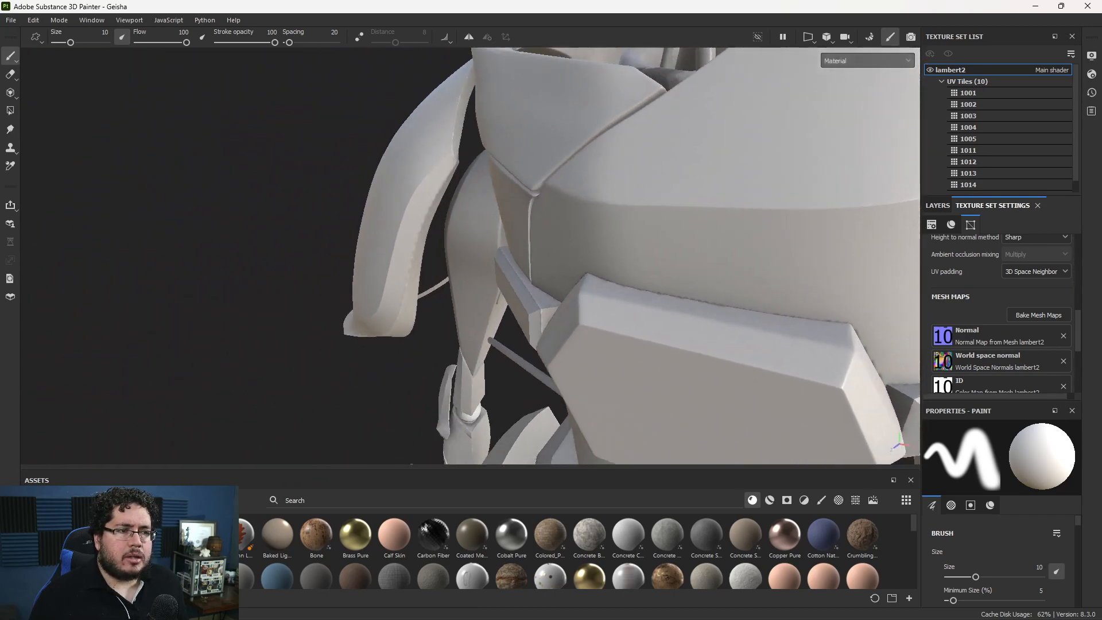
alt+right_drag(608, 445, 459, 425)
alt+drag(459, 425, 396, 430)
alt+drag(516, 236, 598, 226)
alt+middle_drag(599, 226, 594, 72)
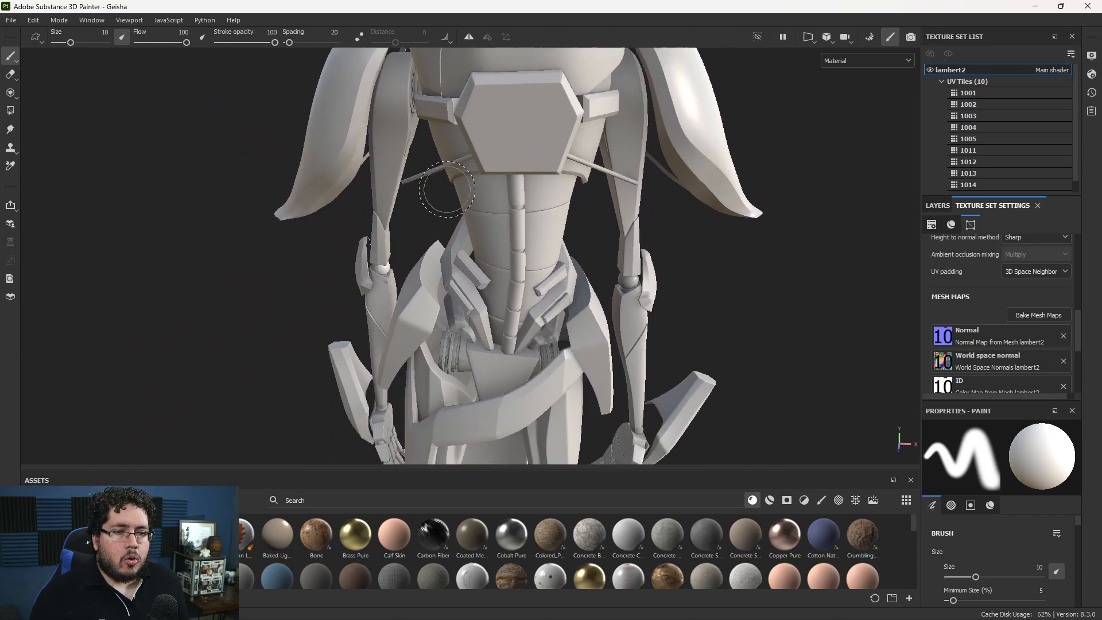
alt+right_drag(594, 72, 517, 74)
alt+drag(516, 75, 608, 80)
alt+middle_drag(609, 81, 643, 195)
alt+right_drag(608, 425, 539, 459)
alt+drag(539, 459, 489, 430)
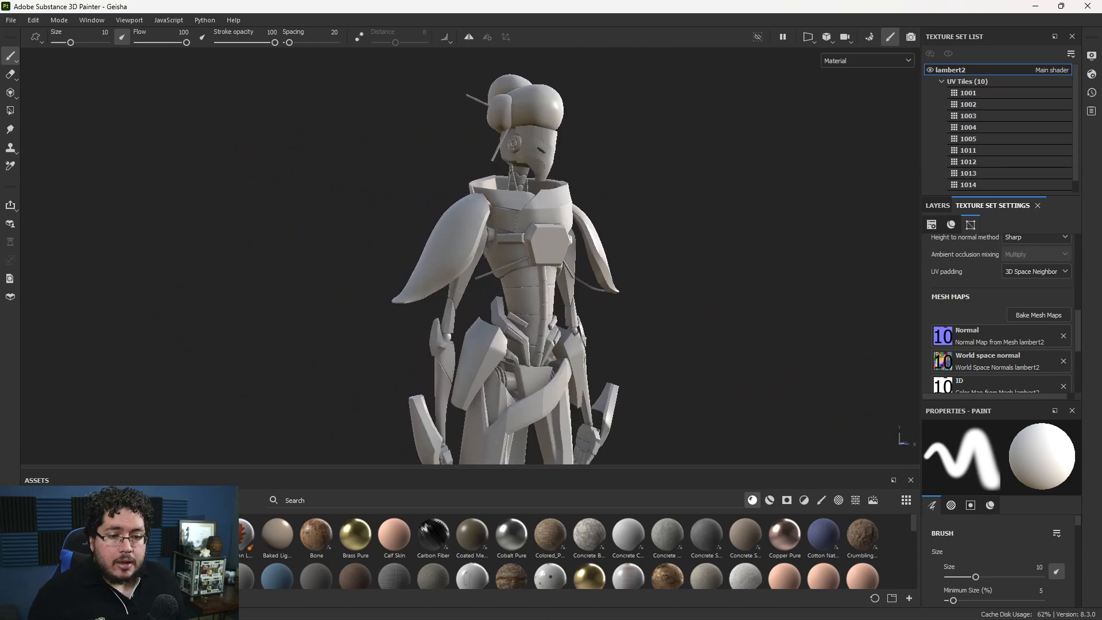
- Enlarge the asset library area and search the materials for steel
drag(689, 466, 696, 394)
alt+drag(659, 258, 533, 284)
alt+middle_drag(534, 284, 523, 235)
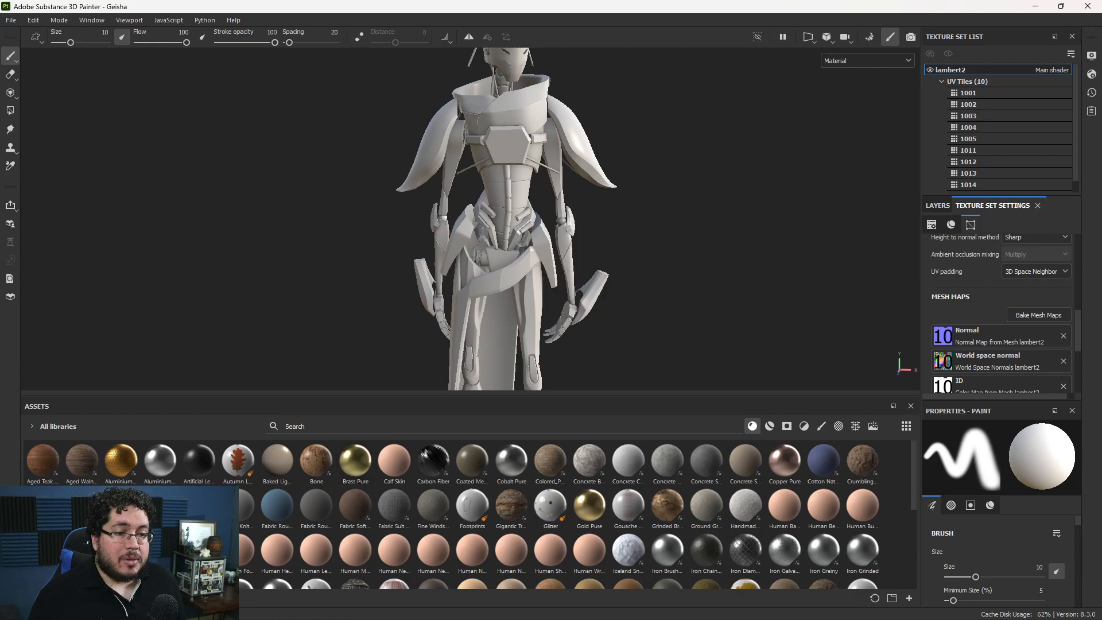
text(eel)
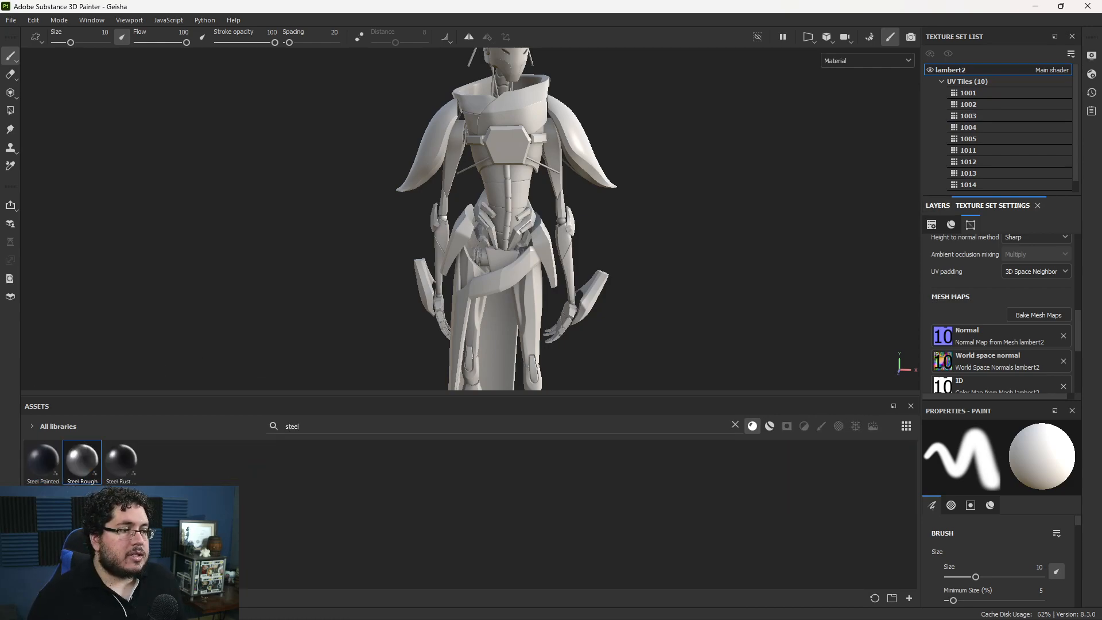
- Add the Steel Rough material as a fill layer above Layer 1 and shrink the asset library area
click(938, 206)
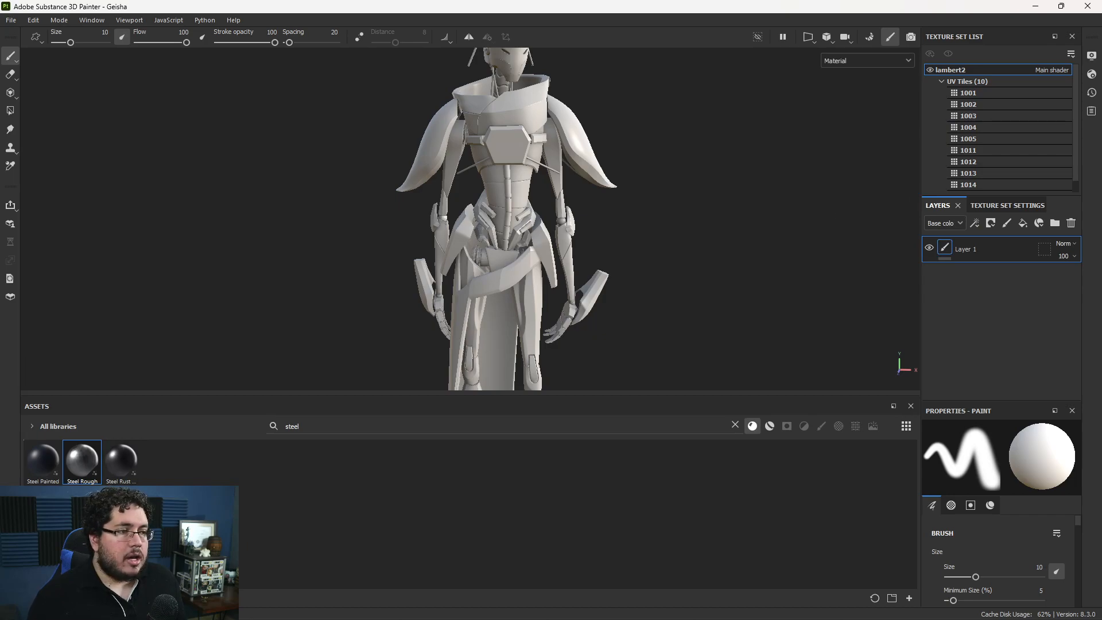
drag(82, 460, 1000, 239)
drag(516, 393, 516, 468)
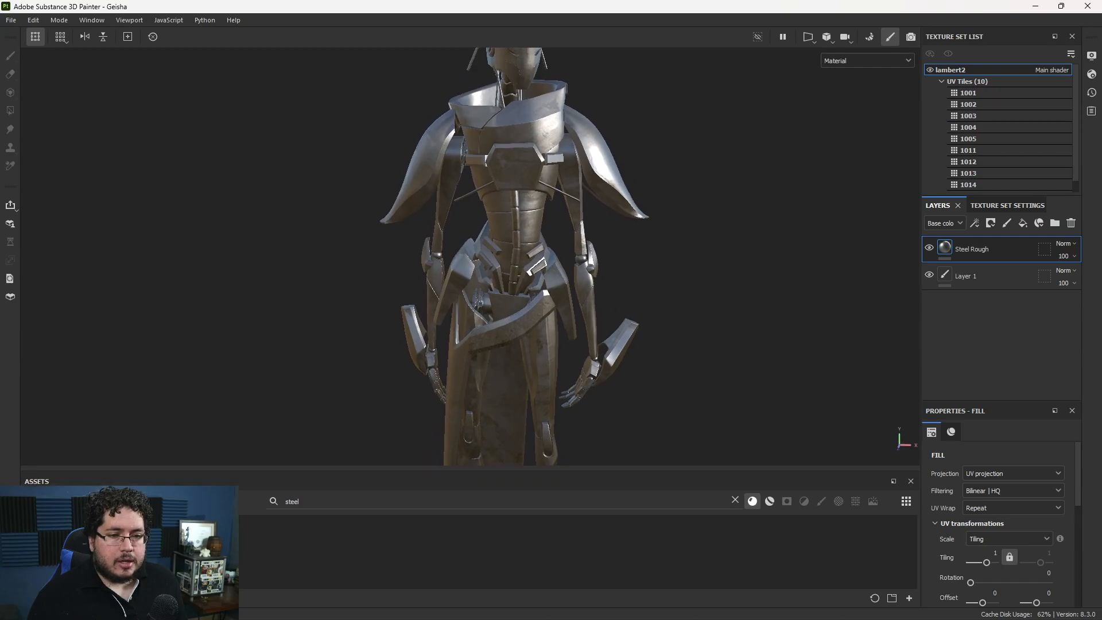
- Examine the Steel Rough texture on the character's head, neck and collar
alt+drag(505, 258, 568, 270)
alt+right_drag(568, 269, 625, 275)
alt+middle_drag(574, 143, 517, 367)
alt+drag(516, 258, 373, 322)
alt+right_drag(373, 321, 436, 327)
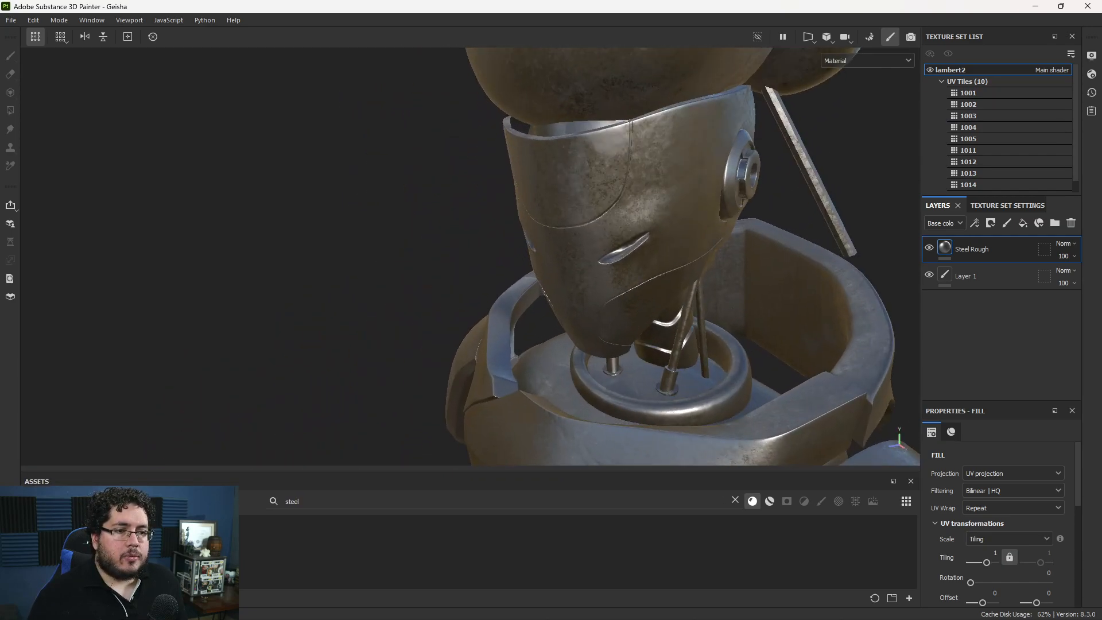
alt+drag(436, 327, 493, 247)
alt+middle_drag(493, 247, 425, 390)
alt+drag(425, 321, 626, 304)
alt+middle_drag(494, 246, 608, 367)
alt+right_drag(609, 344, 562, 338)
alt+drag(563, 339, 603, 350)
alt+right_drag(602, 350, 533, 344)
- Examine the Steel Rough texture down the body and around both legs, looking for texture direction and seams
alt+middle_drag(534, 344, 493, 144)
alt+right_drag(493, 258, 424, 253)
alt+middle_drag(476, 368, 499, 155)
alt+right_drag(499, 259, 563, 252)
alt+middle_drag(563, 344, 454, 247)
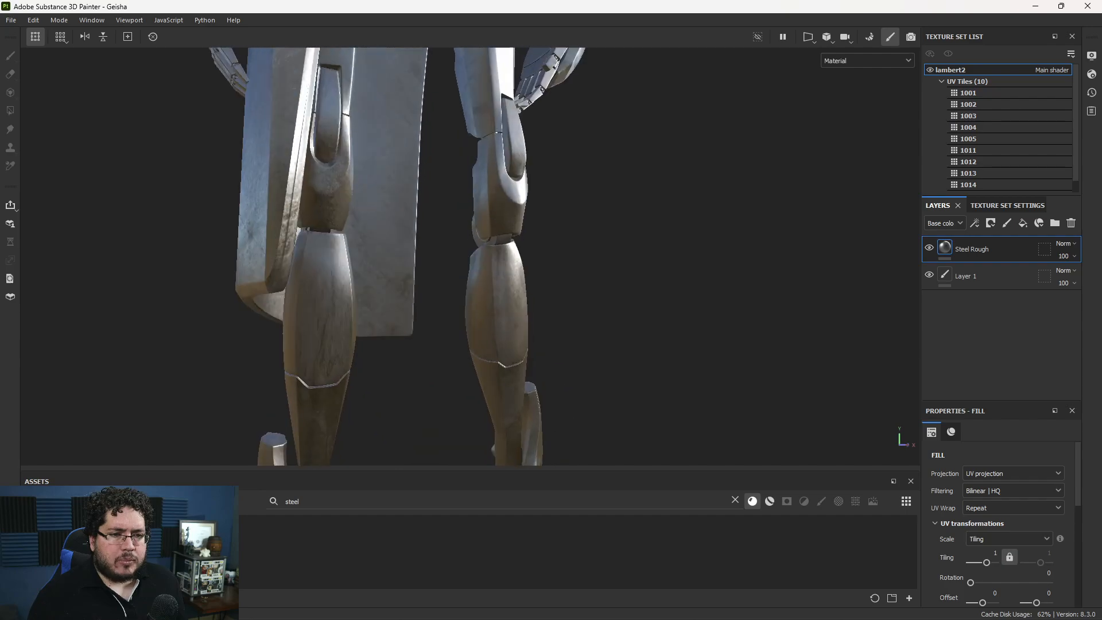
alt+drag(453, 258, 505, 252)
alt+middle_drag(470, 368, 488, 212)
alt+drag(487, 258, 551, 256)
alt+middle_drag(551, 255, 471, 355)
alt+drag(471, 287, 550, 284)
alt+middle_drag(459, 368, 545, 218)
alt+drag(517, 258, 597, 255)
alt+drag(494, 258, 654, 246)
alt+middle_drag(517, 258, 555, 279)
alt+drag(494, 258, 516, 255)
alt+middle_drag(402, 229, 665, 373)
alt+right_drag(499, 258, 573, 252)
alt+drag(494, 259, 471, 299)
alt+middle_drag(487, 356, 459, 238)
alt+drag(493, 258, 511, 256)
alt+right_drag(511, 258, 459, 261)
alt+middle_drag(493, 321, 424, 256)
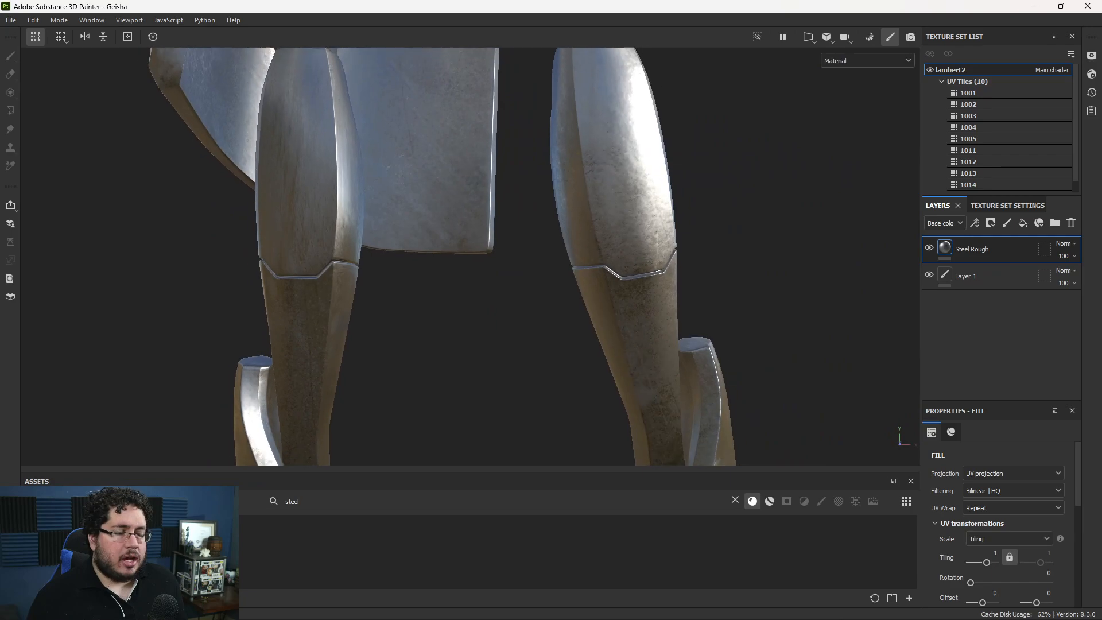
- Set the Steel Rough fill layer's projection to Tri-planar projection
click(1013, 473)
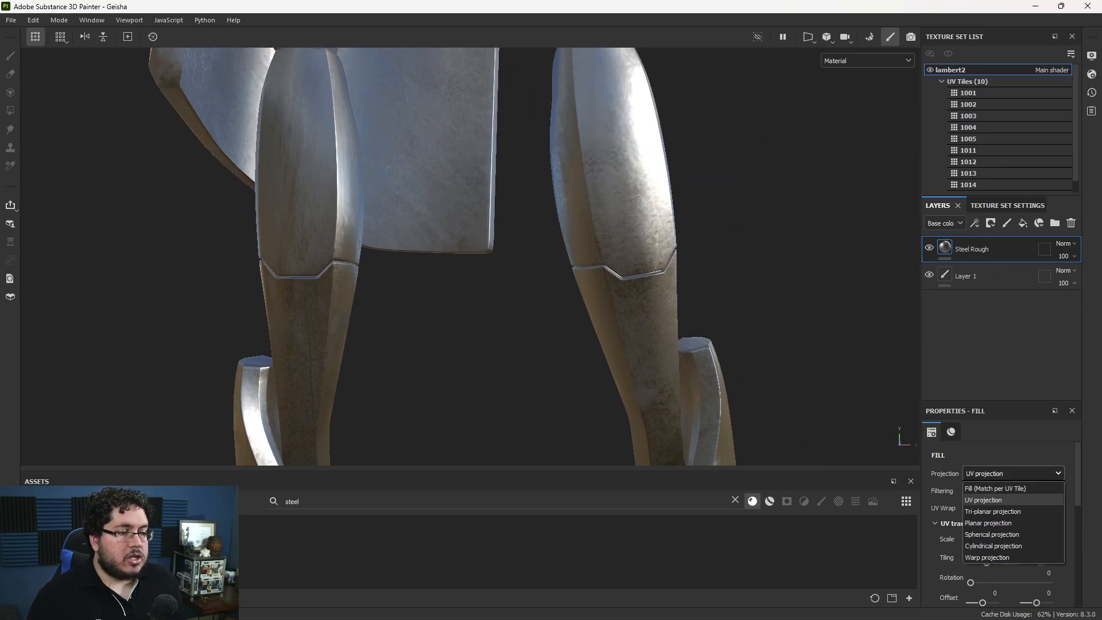
click(992, 511)
alt+drag(493, 259, 493, 299)
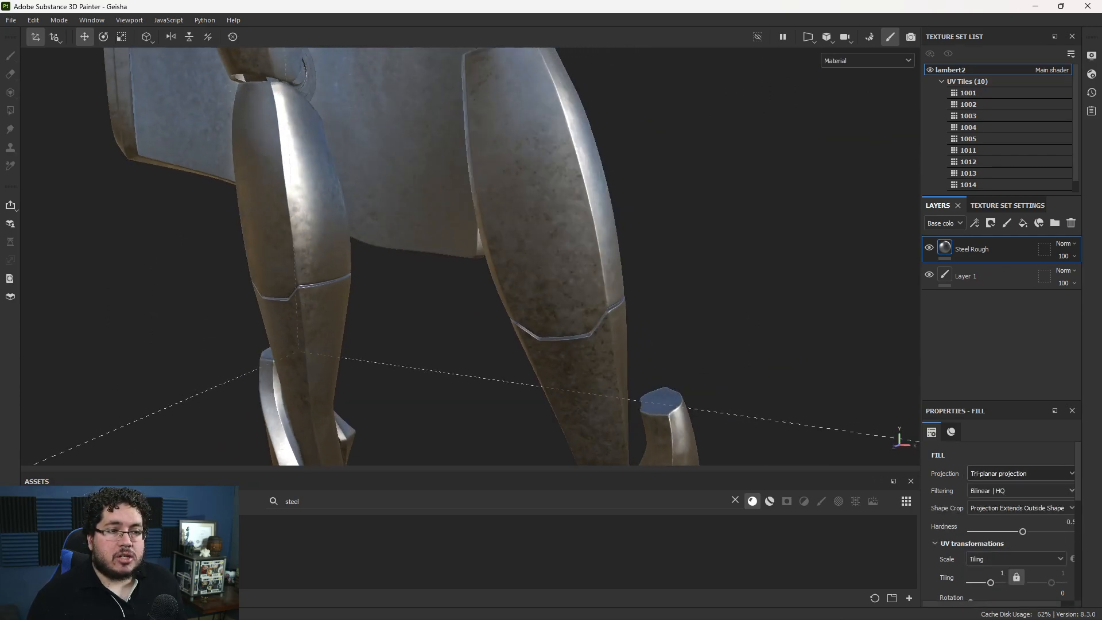
- Examine the tri-planar steel texture on the legs, torso, chest plate and shoulders, ending on a front view
alt+right_drag(516, 258, 459, 261)
alt+middle_drag(487, 143, 522, 448)
alt+middle_drag(494, 172, 453, 344)
alt+drag(493, 258, 453, 258)
alt+right_drag(505, 259, 459, 258)
alt+middle_drag(470, 218, 445, 321)
alt+right_drag(459, 258, 499, 264)
alt+middle_drag(488, 200, 479, 307)
alt+drag(470, 258, 511, 258)
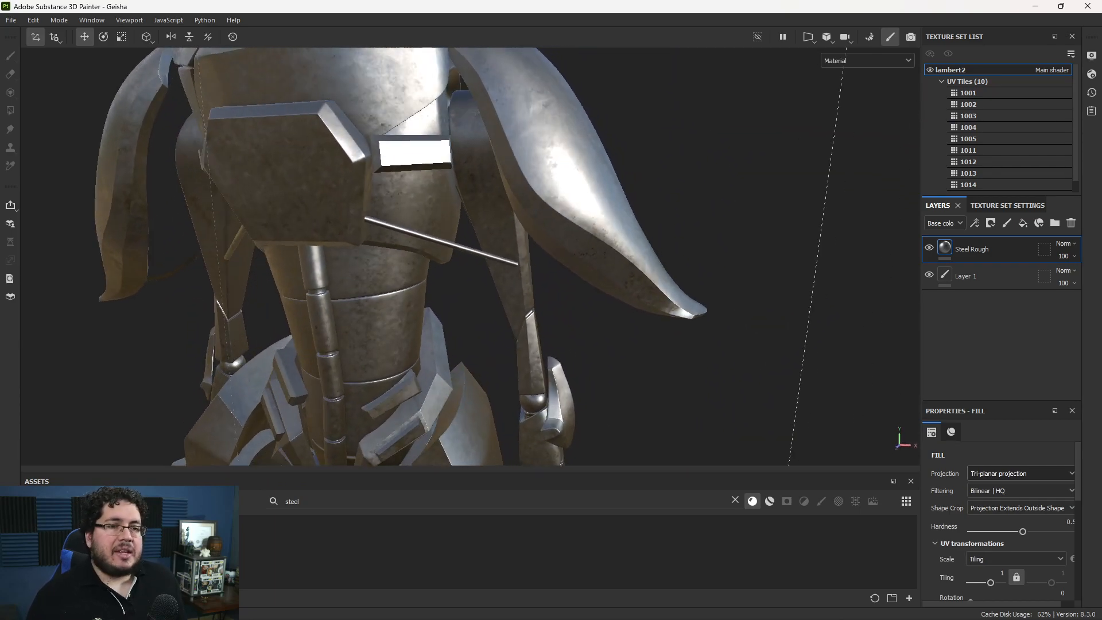
alt+middle_drag(487, 201, 502, 327)
alt+drag(494, 258, 471, 256)
alt+middle_drag(471, 255, 502, 290)
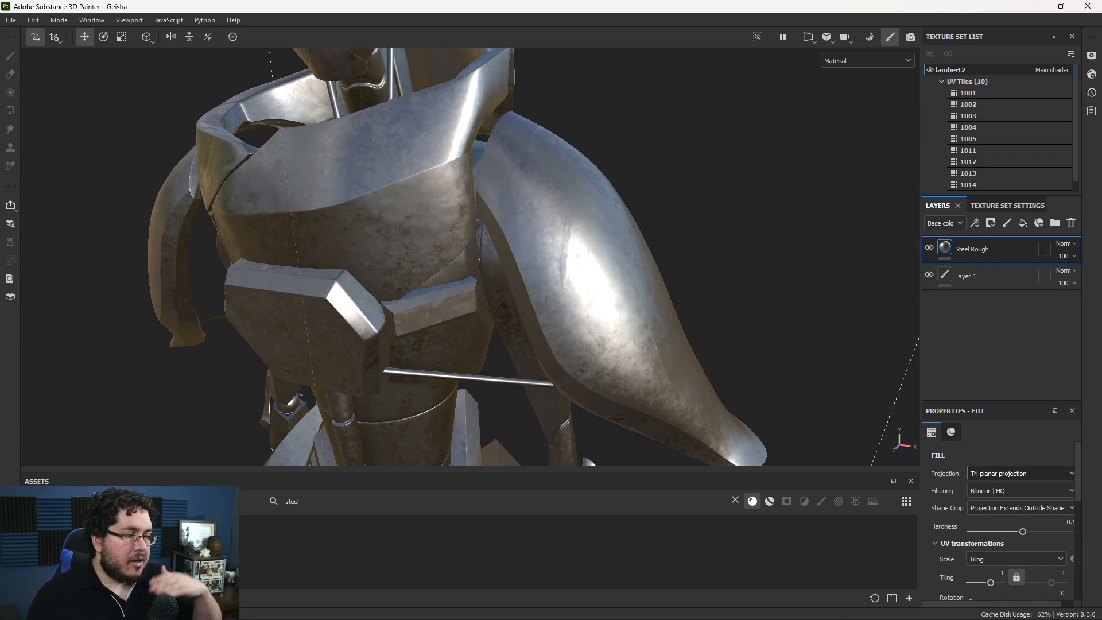
key(f)
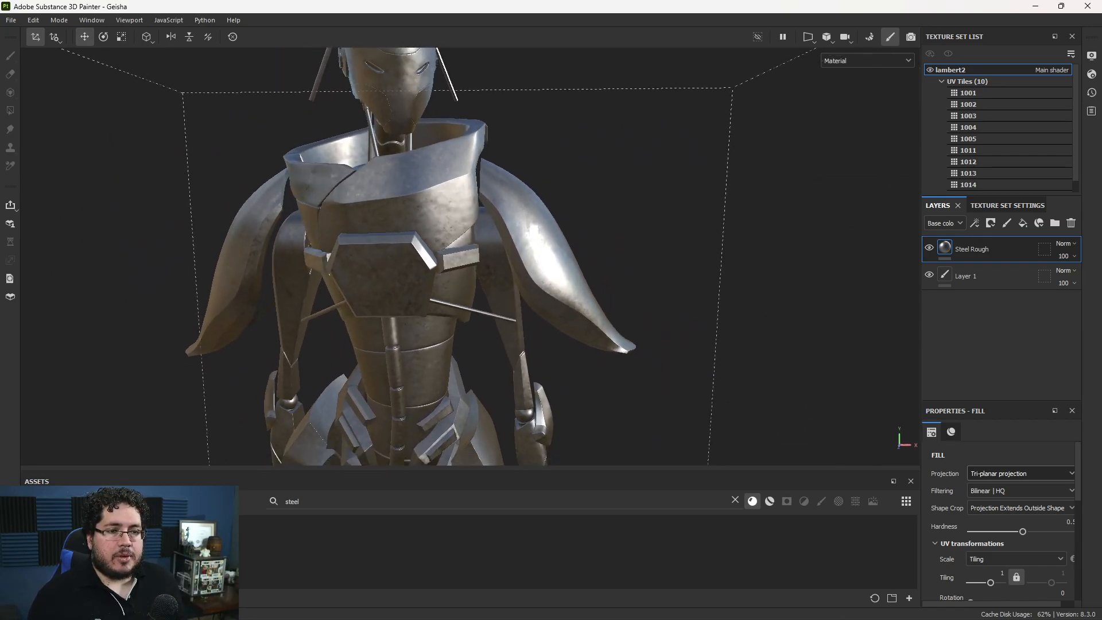
alt+right_drag(453, 247, 413, 246)
alt+middle_drag(413, 247, 433, 205)
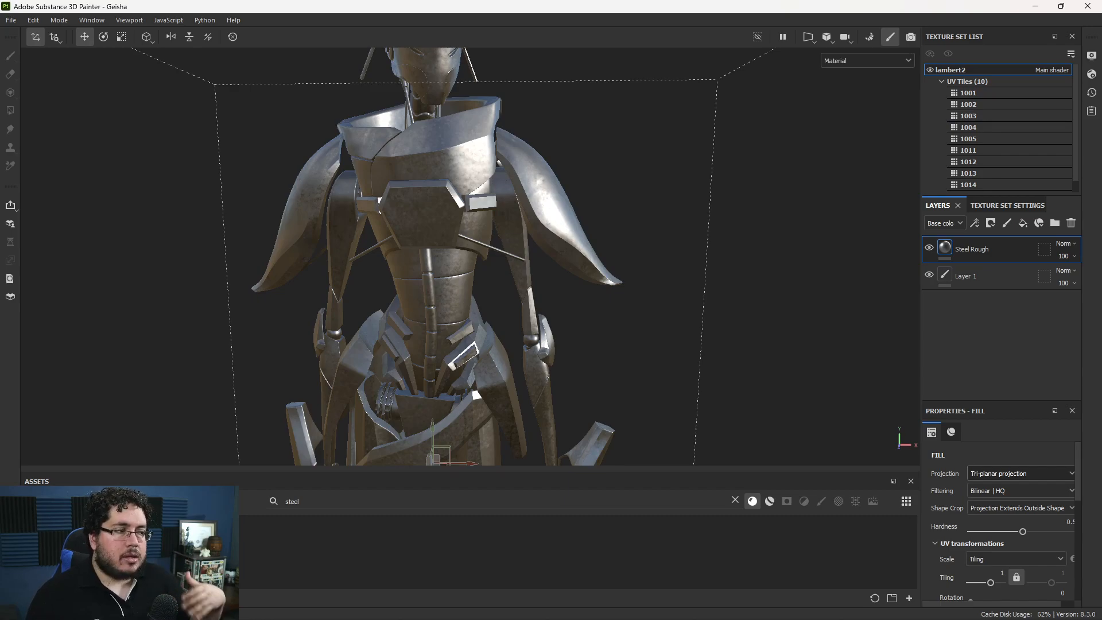
- Replace the asset search term with carbon to look for carbon materials
double_click(292, 501)
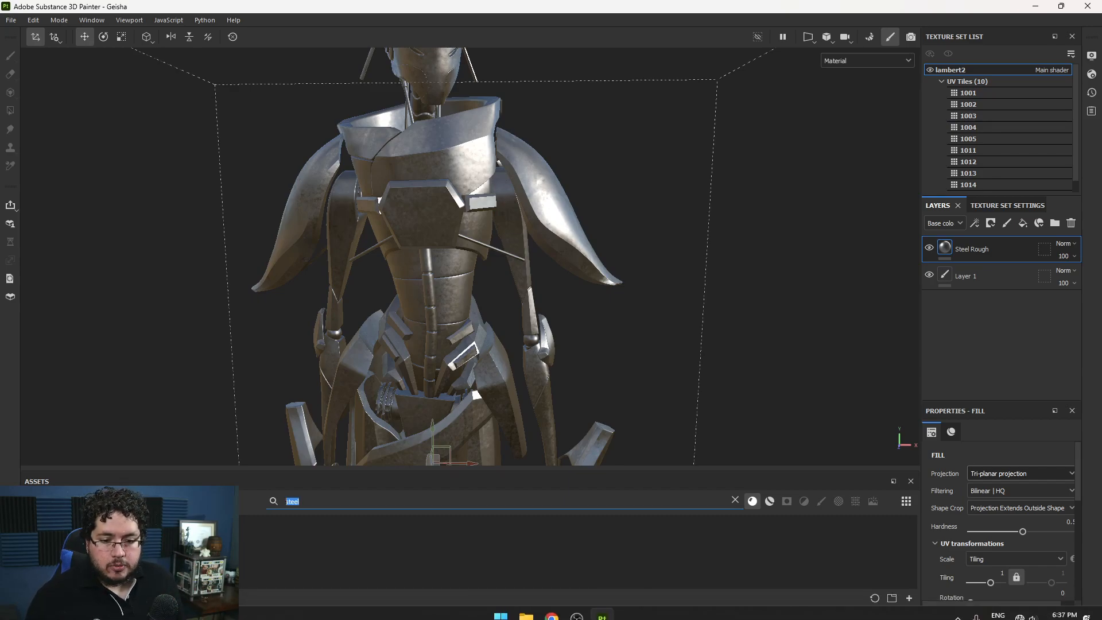
text(cx)
key(BackSpace)
text(arbon)
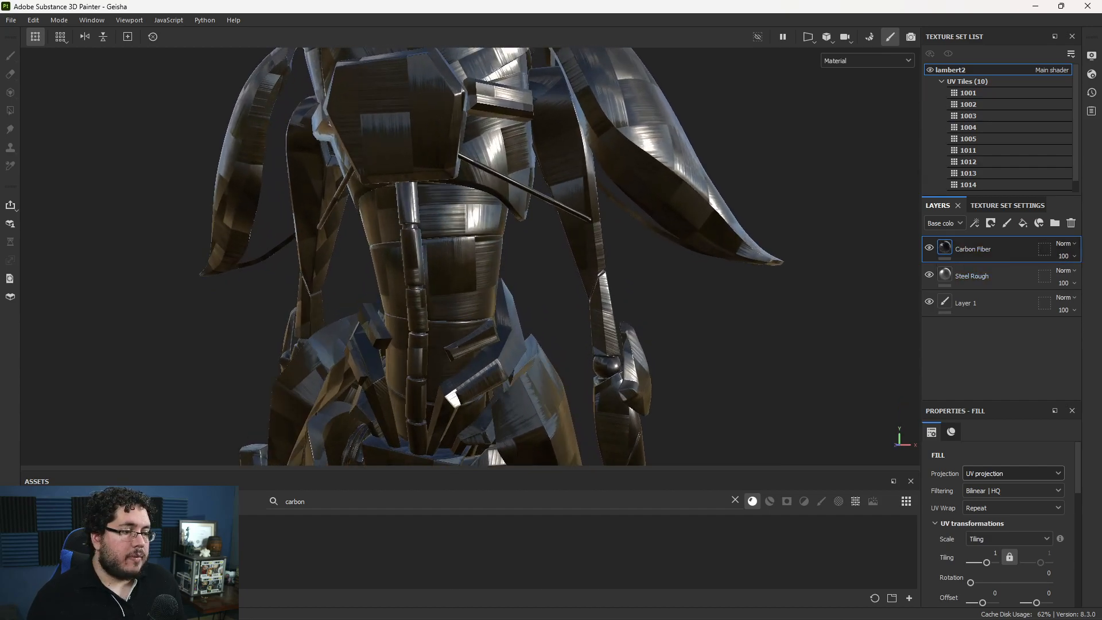
- Try tiling values of 10 and 15 on the Carbon Fiber fill layer, settling on a tiling of 20
drag(987, 562, 987, 563)
text(10)
key(Return)
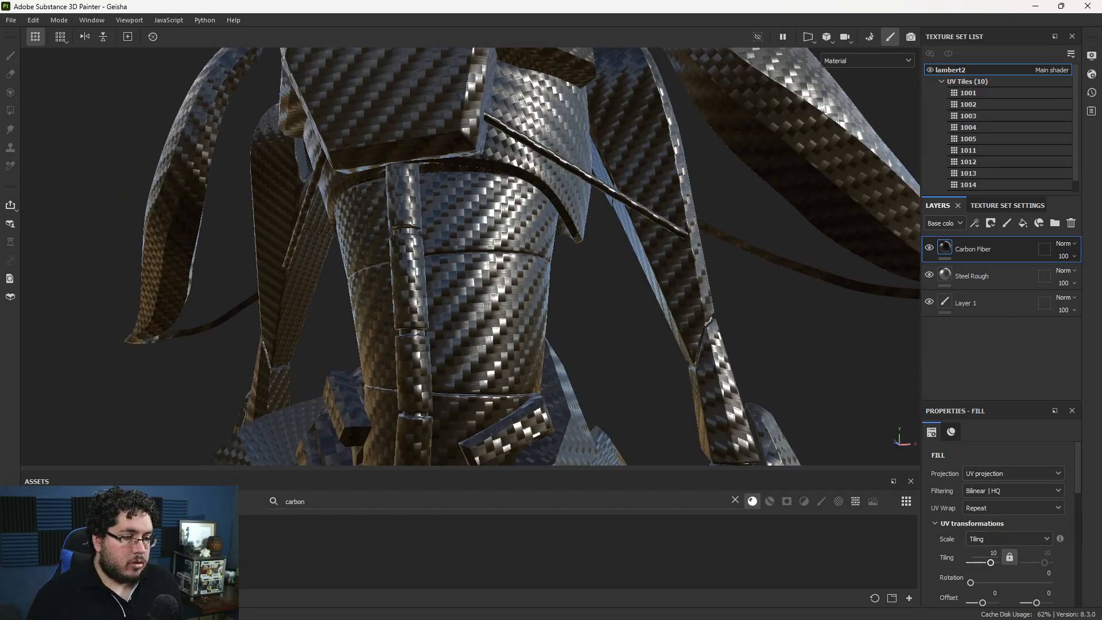
text(15)
key(Return)
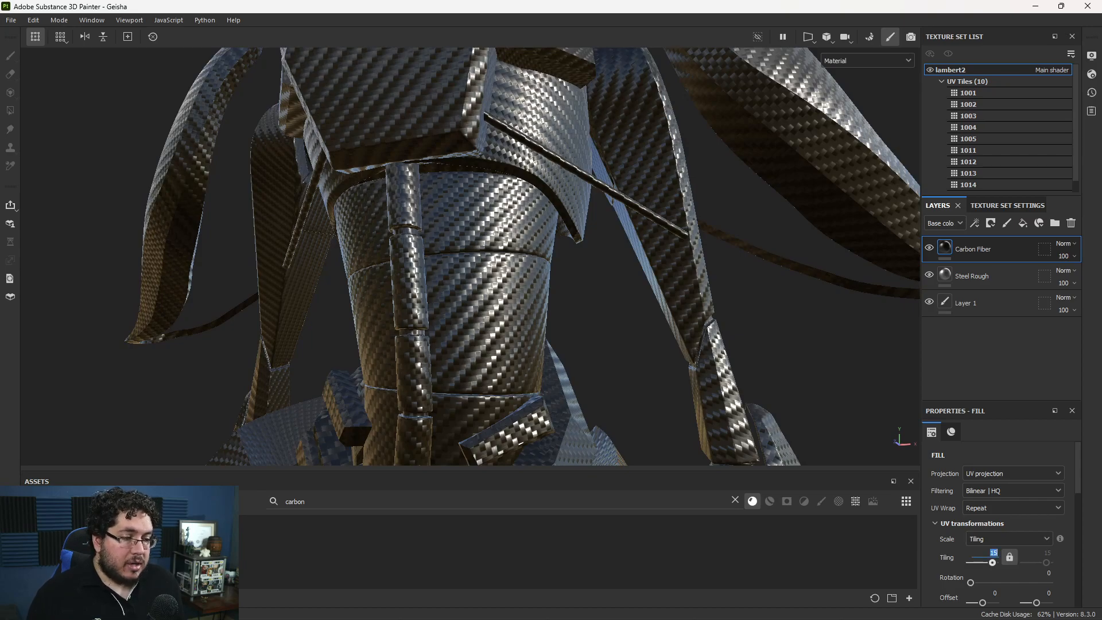
key(Return)
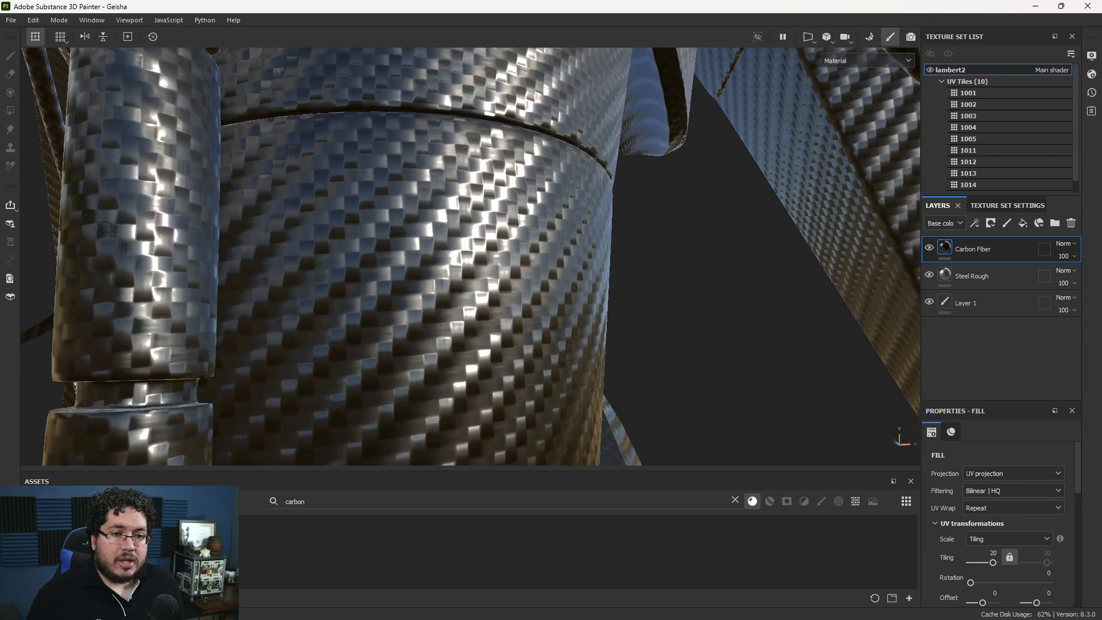
- Examine the scale and direction of the carbon fiber weave on the waist, chest plate, shoulders and head
alt+right_drag(517, 258, 378, 258)
alt+middle_drag(436, 201, 436, 310)
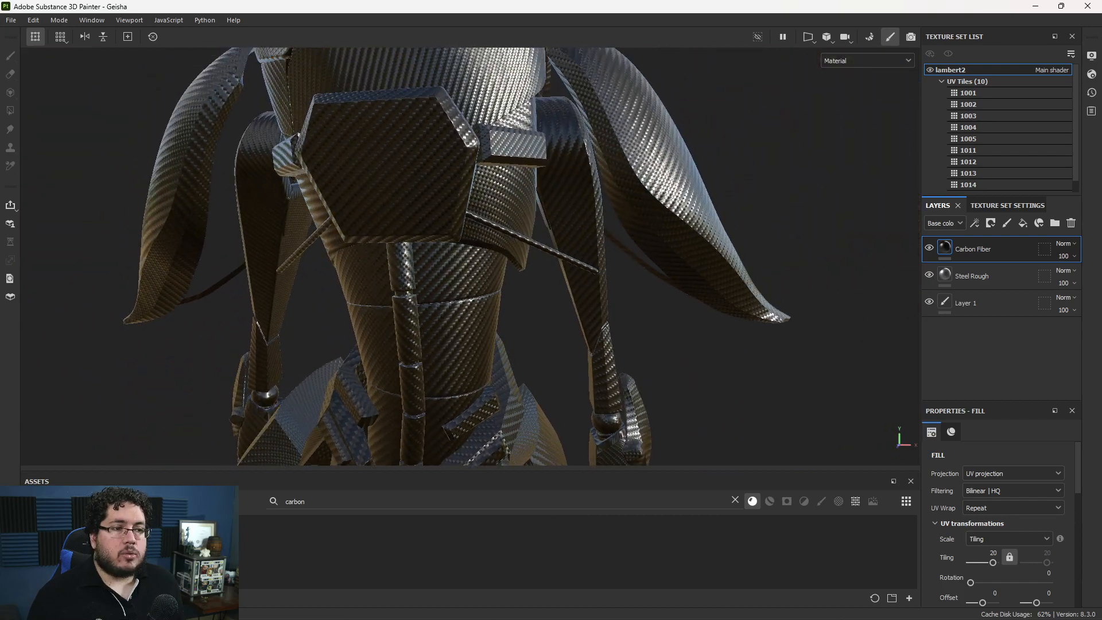
alt+drag(493, 258, 396, 255)
alt+middle_drag(459, 230, 402, 272)
alt+right_drag(402, 272, 339, 272)
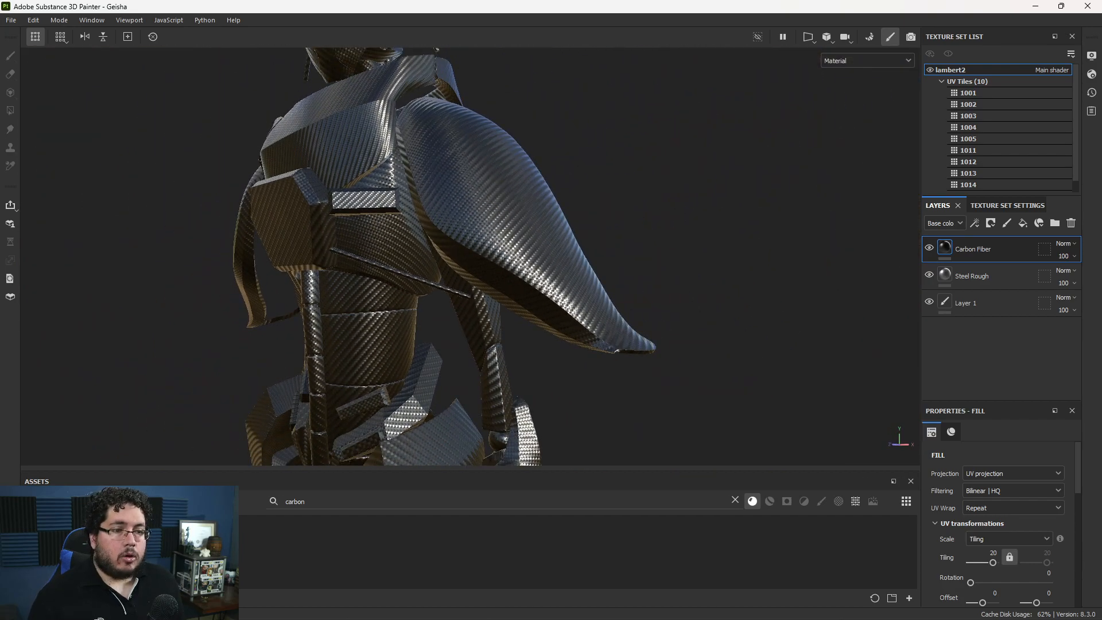
key(F1)
key(F2)
alt+drag(453, 258, 577, 332)
- Add a black mask to the Carbon Fiber layer and set up Polygon Fill in mesh fill mode with color 1
right_click(994, 249)
click(975, 22)
key(4)
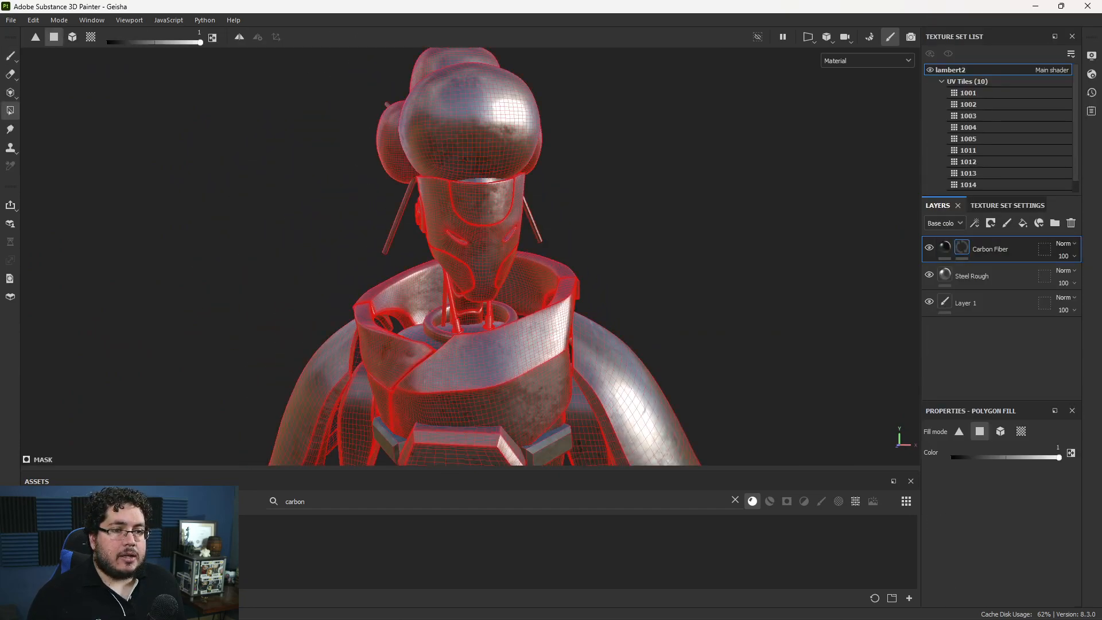
alt+drag(488, 269, 540, 264)
click(1000, 431)
alt+middle_drag(482, 230, 526, 313)
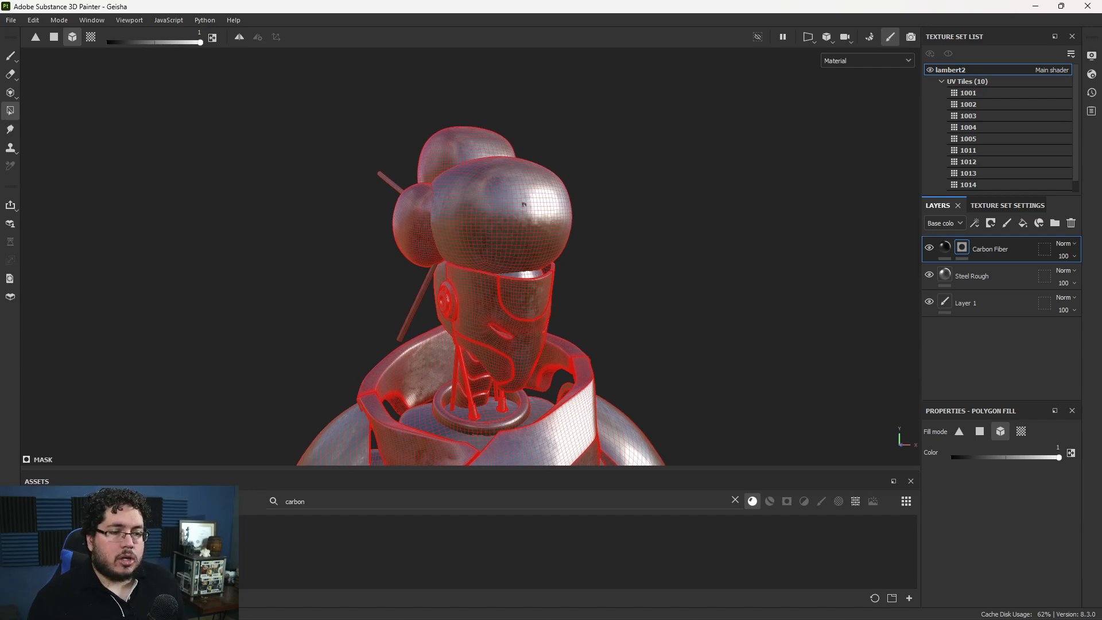
- Reveal Carbon Fiber in the mask on the large front hair piece, the rear bun and both side buns
click(523, 204)
click(416, 223)
click(462, 150)
alt+drag(462, 161, 367, 163)
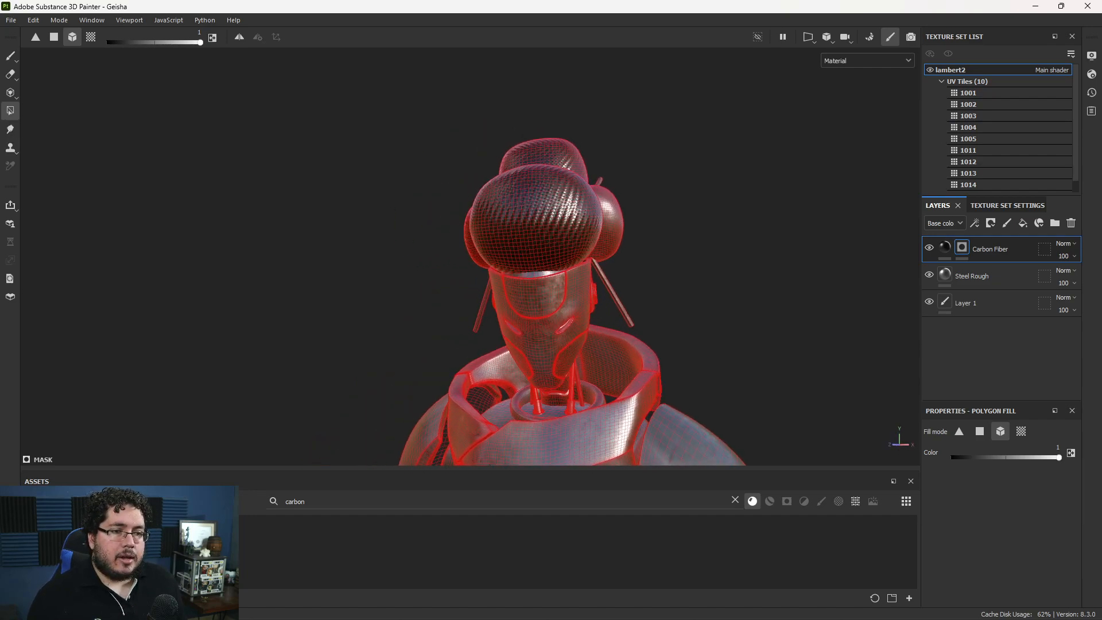
alt+drag(683, 229, 580, 230)
click(683, 211)
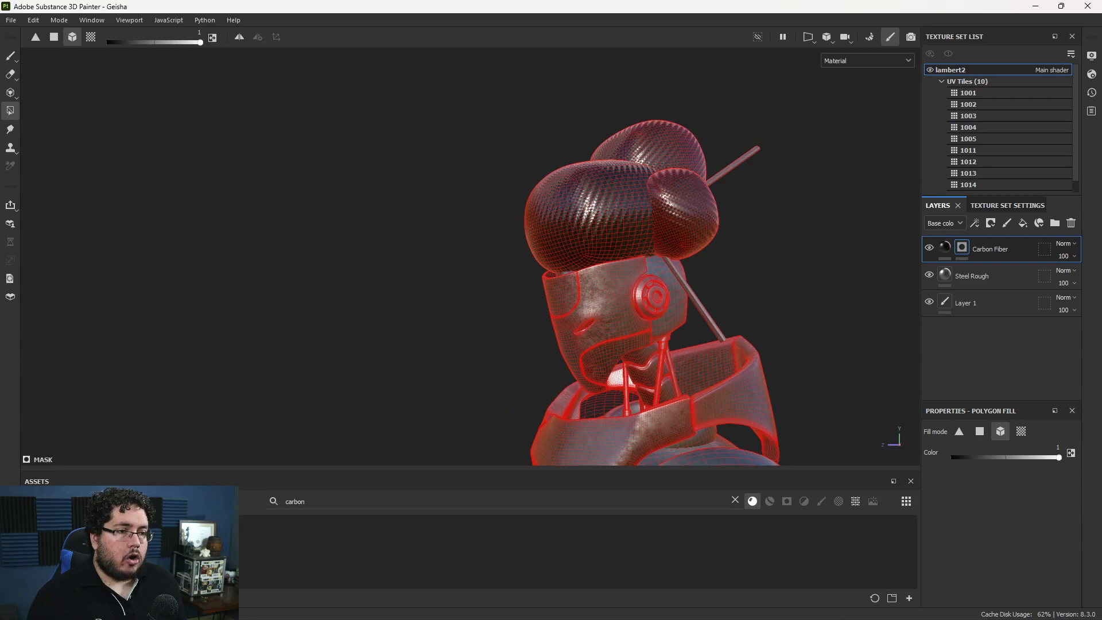
- Fill the segmented waist cylinder into the Carbon Fiber mask
alt+middle_drag(683, 321, 685, 186)
alt+right_drag(686, 230, 625, 241)
alt+right_drag(613, 121, 671, 126)
alt+middle_drag(683, 321, 703, 158)
alt+right_drag(660, 258, 718, 264)
alt+middle_drag(689, 316, 682, 190)
alt+drag(683, 229, 705, 230)
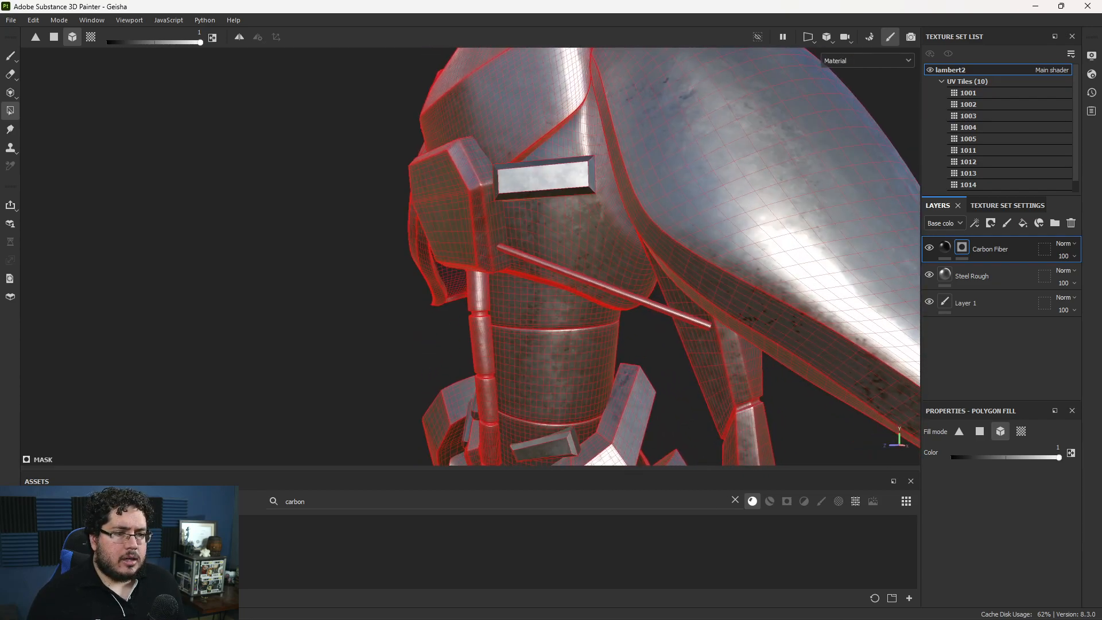
click(566, 367)
- Examine the hips, upper torso and front of the waist for further parts suited to carbon fiber
alt+middle_drag(566, 367, 585, 201)
alt+right_drag(585, 229, 528, 230)
alt+middle_drag(574, 356, 488, 184)
mouse_move(631, 259)
alt+mouse_down()
mouse_move(482, 250)
mouse_move(626, 259)
alt+mouse_up()
alt+middle_drag(626, 258, 639, 338)
alt+middle_drag(625, 149, 528, 424)
alt+right_drag(573, 258, 517, 258)
alt+middle_drag(528, 172, 510, 339)
alt+drag(488, 276, 677, 267)
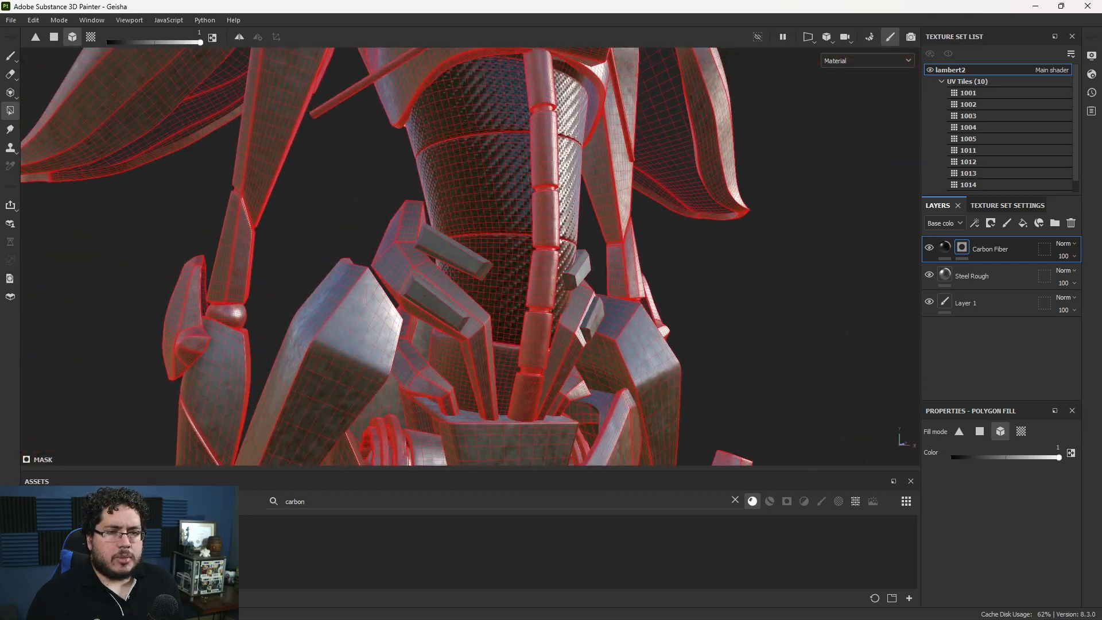
- Add the elbow and wrist ball joints of one arm to the Carbon Fiber mask
alt+drag(516, 287, 551, 286)
alt+middle_drag(551, 286, 625, 236)
alt+drag(551, 275, 493, 270)
alt+middle_drag(574, 344, 430, 189)
alt+middle_drag(516, 299, 465, 196)
alt+right_drag(487, 259, 591, 258)
alt+drag(550, 276, 459, 272)
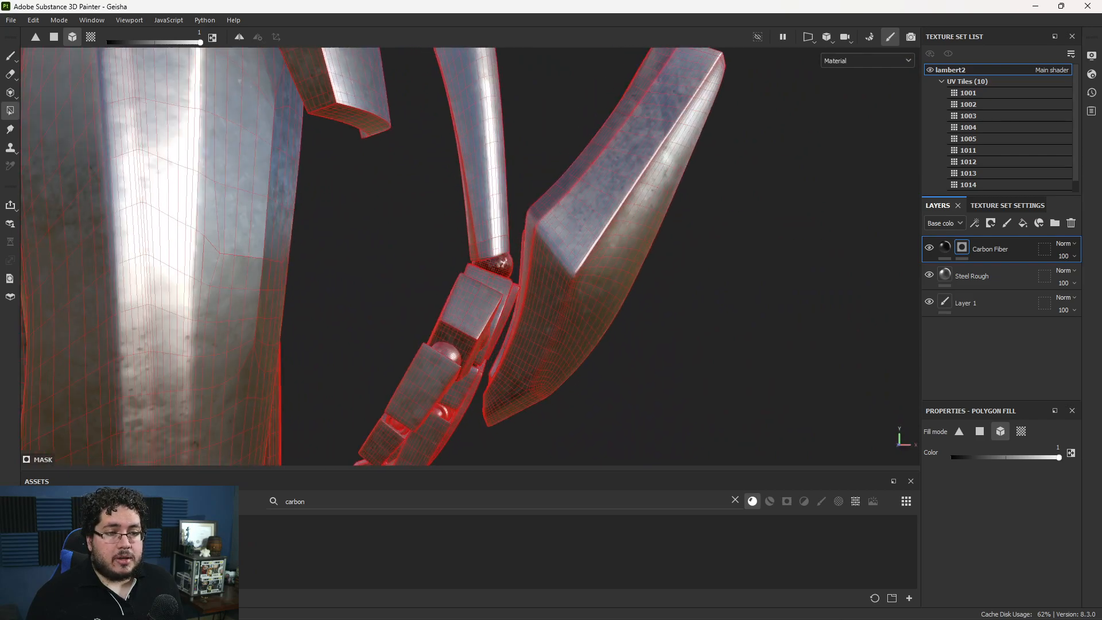
alt+middle_drag(493, 321, 413, 201)
mouse_move(414, 258)
alt+mouse_down()
mouse_move(608, 264)
mouse_move(410, 271)
alt+mouse_up()
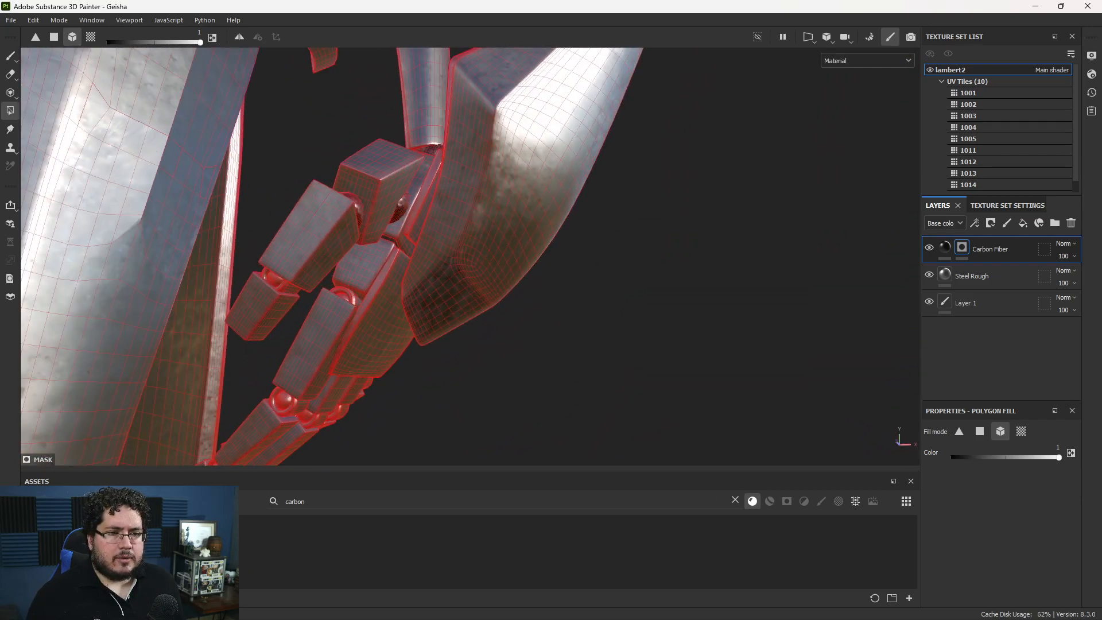
- Add the opposite arm's ball joints to the Carbon Fiber mask and check the elbows from behind
alt+right_drag(551, 264, 471, 264)
alt+middle_drag(344, 264, 860, 269)
alt+drag(516, 264, 568, 281)
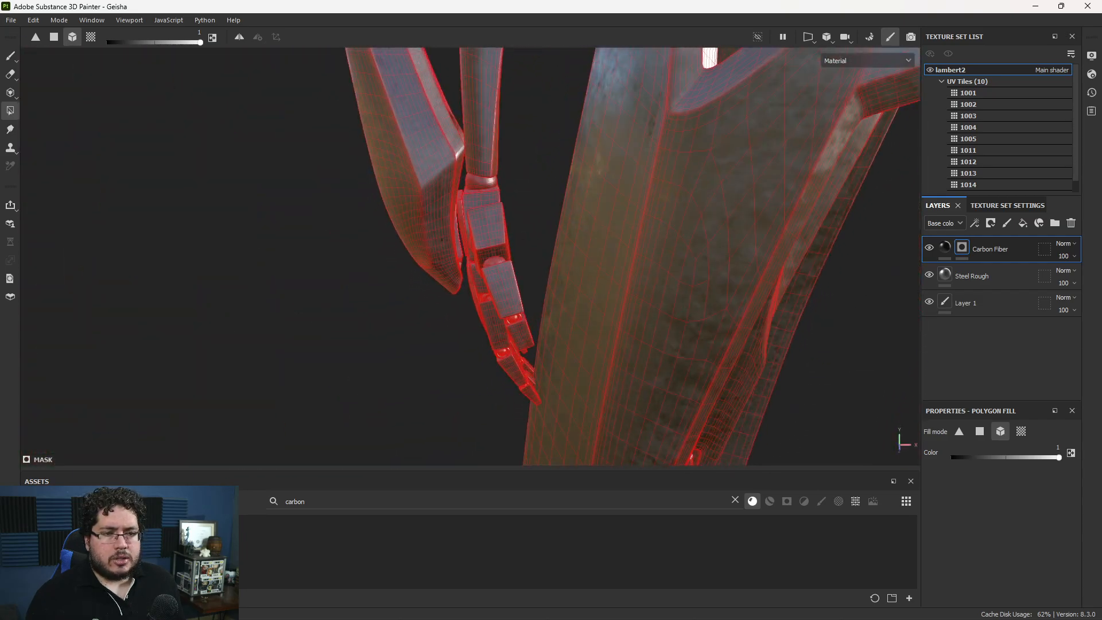
alt+right_drag(505, 264, 562, 264)
alt+drag(493, 258, 551, 292)
alt+right_drag(505, 264, 574, 264)
alt+drag(505, 276, 551, 255)
alt+drag(402, 258, 625, 255)
scroll(471, 255, down, 3)
alt+middle_drag(471, 189, 448, 342)
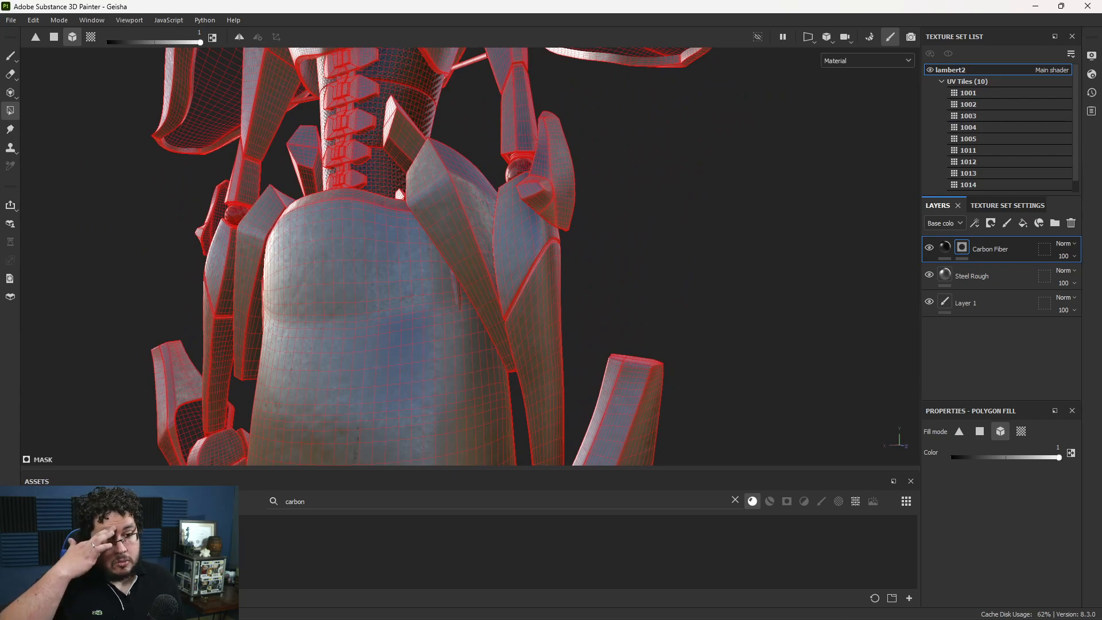
scroll(404, 304, down, 4)
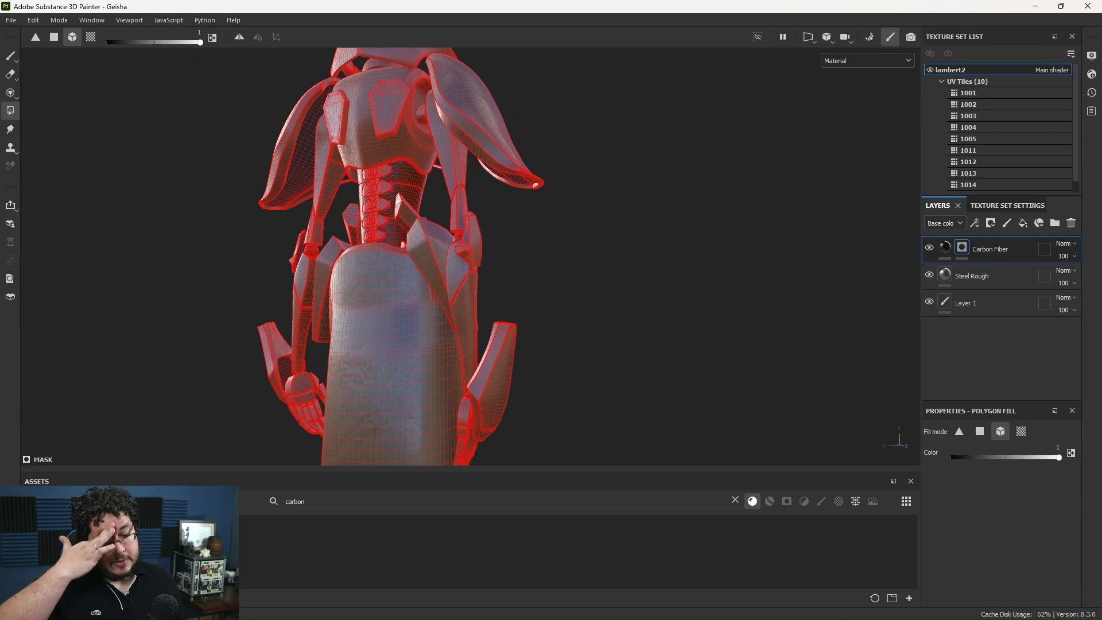
- Fill the crossbars between the front foot plates and heels into the Carbon Fiber mask
alt+drag(574, 275, 241, 281)
alt+middle_drag(373, 310, 453, 172)
alt+middle_drag(453, 287, 442, 149)
alt+drag(517, 258, 424, 258)
alt+right_drag(424, 259, 528, 258)
alt+middle_drag(493, 344, 470, 206)
alt+drag(494, 275, 424, 264)
alt+right_drag(425, 264, 482, 269)
alt+drag(459, 275, 425, 258)
click(396, 327)
alt+right_drag(482, 269, 441, 267)
alt+drag(442, 266, 533, 305)
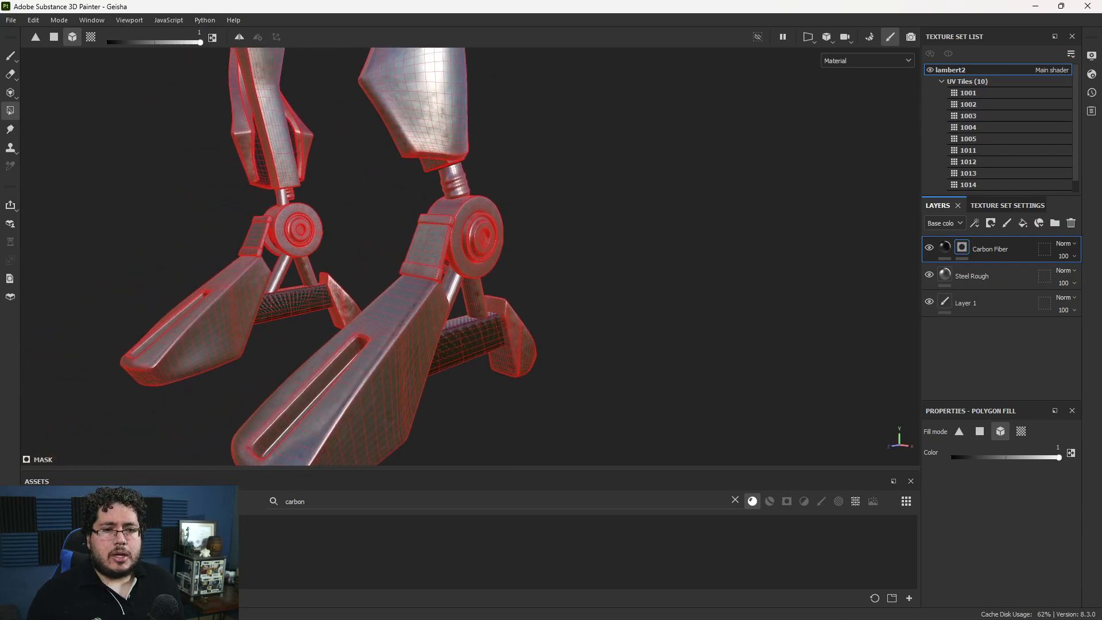
- Add the ankle connector just below the shin to the Carbon Fiber mask
click(455, 181)
alt+drag(459, 189, 692, 187)
alt+right_drag(691, 186, 668, 187)
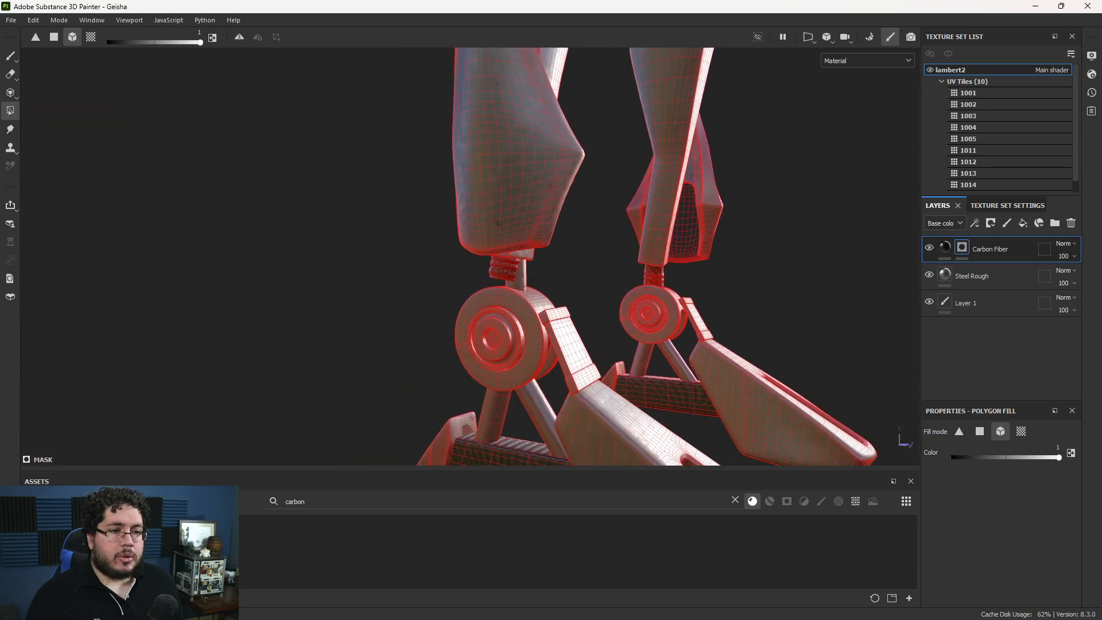
- Switch to the Paint tool to hide the wireframe and examine the masked materials from the feet up to the head
key(1)
alt+drag(668, 186, 568, 193)
alt+right_drag(568, 192, 488, 192)
alt+middle_drag(488, 192, 436, 293)
alt+drag(437, 293, 479, 287)
alt+right_drag(479, 287, 462, 265)
alt+drag(461, 265, 500, 239)
alt+middle_drag(499, 239, 596, 270)
alt+right_drag(597, 270, 419, 270)
alt+middle_drag(419, 270, 445, 306)
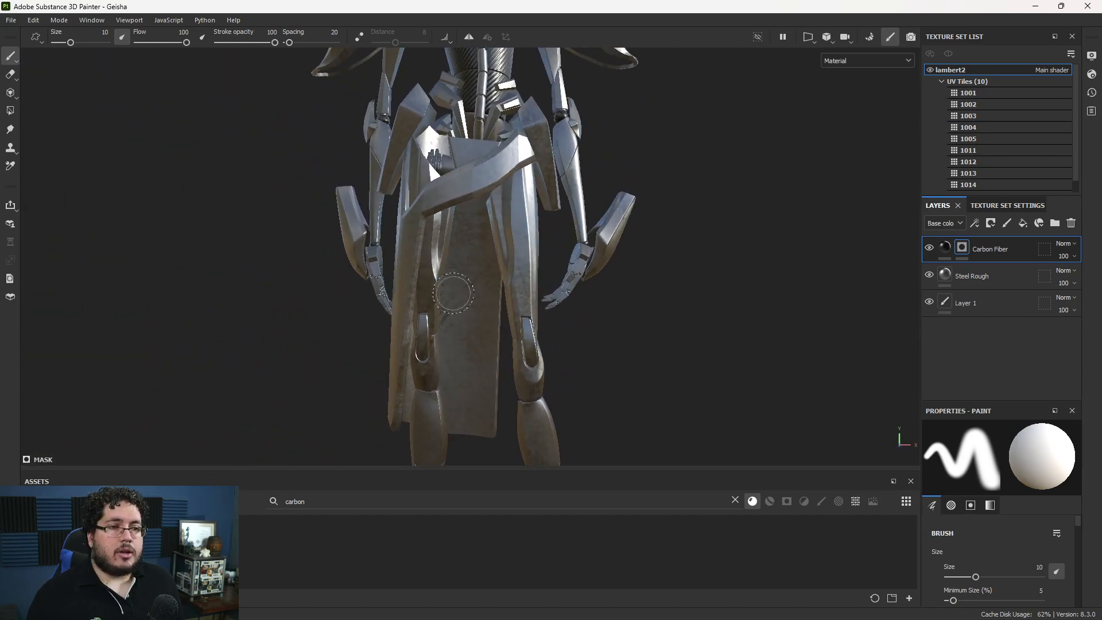
alt+right_drag(444, 306, 304, 327)
alt+drag(304, 327, 427, 299)
alt+middle_drag(427, 299, 430, 274)
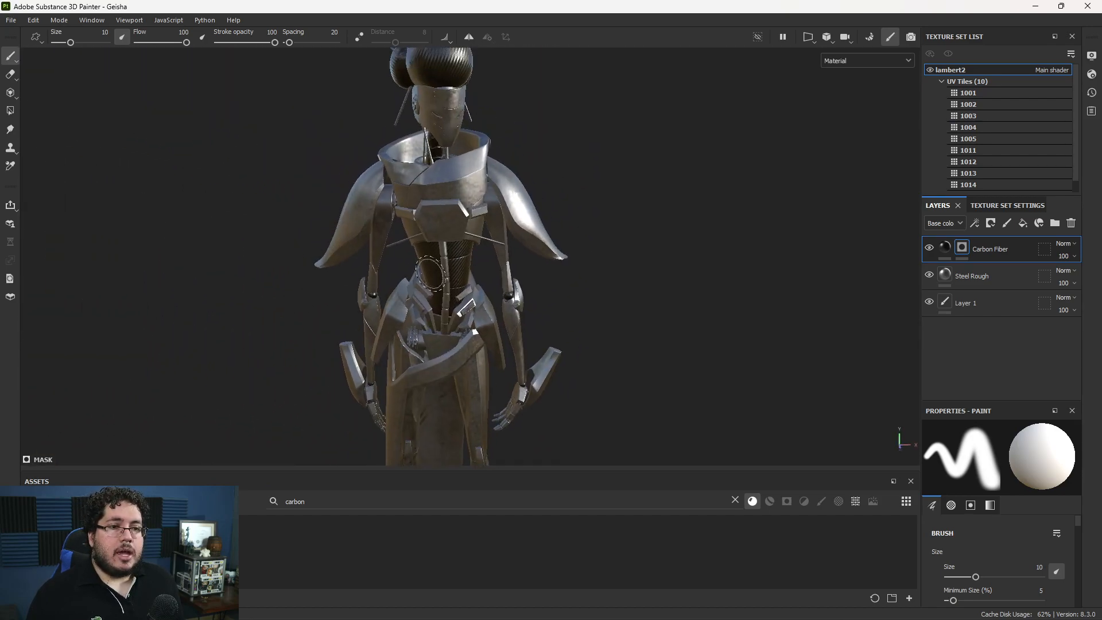
alt+drag(422, 266, 465, 267)
- Set the environment map to Soft 1LowContrastFront 2Backs with an environment rotation of 306
click(1091, 56)
click(947, 157)
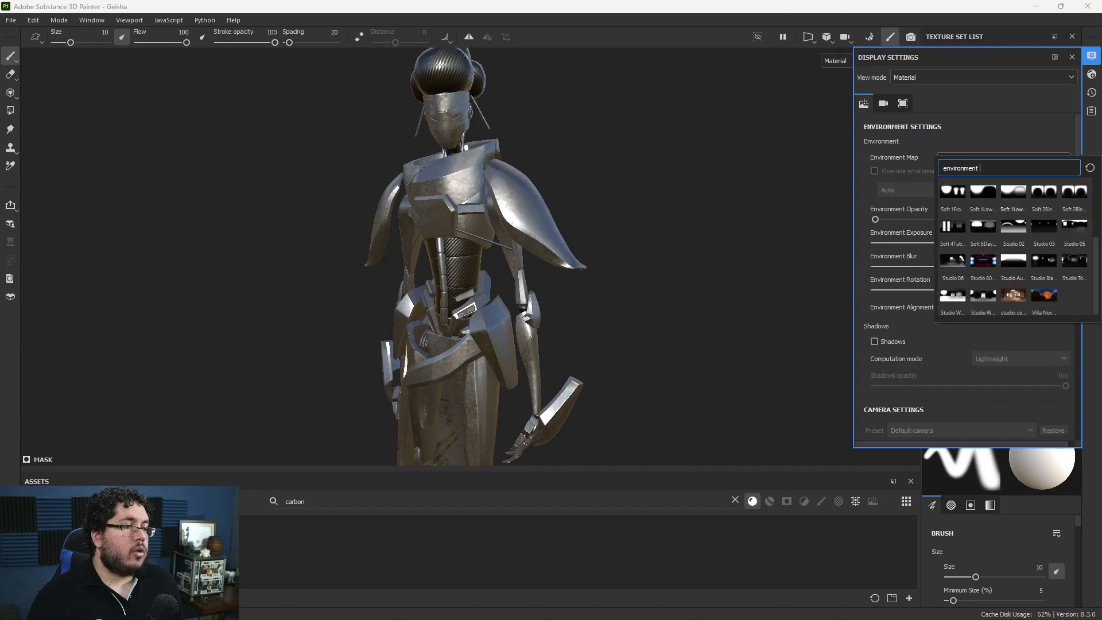
key(Escape)
alt+drag(614, 233, 688, 238)
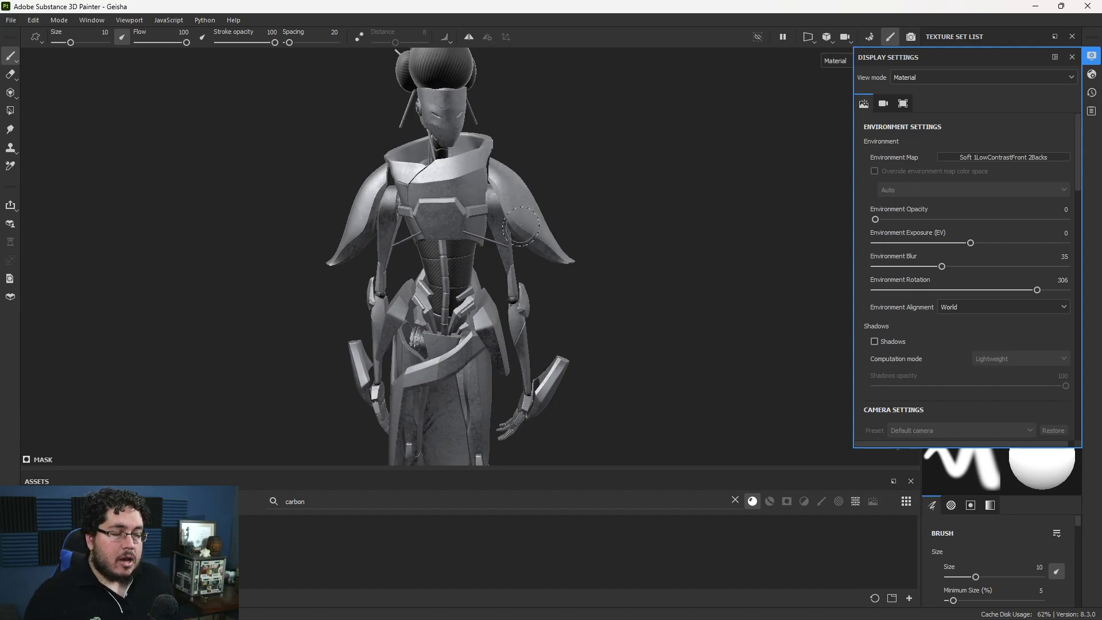
- Change the environment map to Studio White Soft with an environment rotation of 58
click(953, 157)
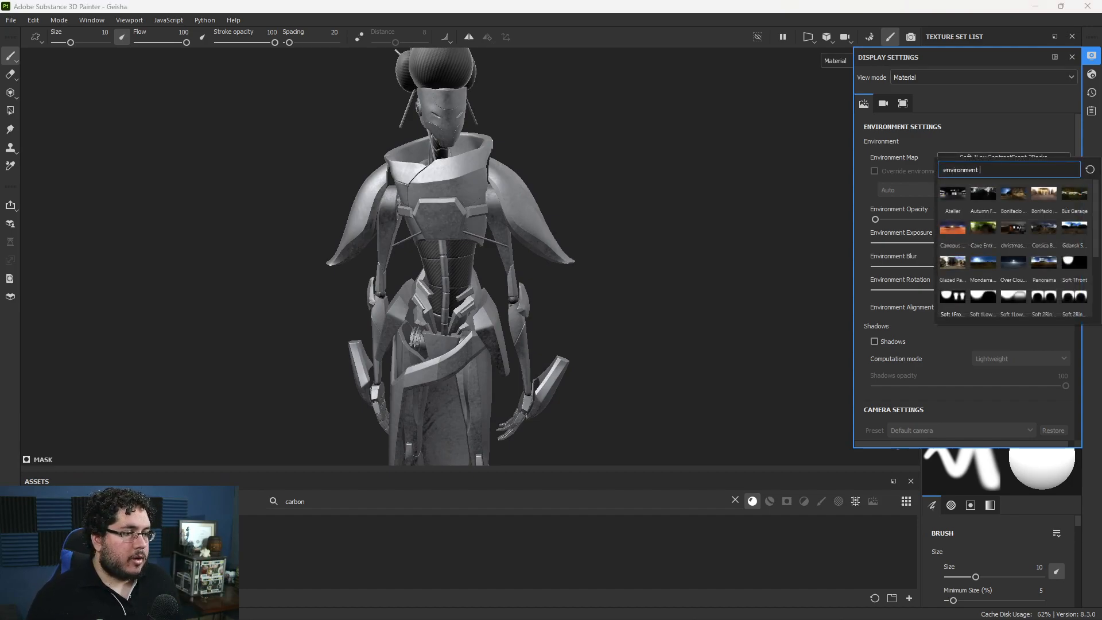
scroll(1012, 253, down, 3)
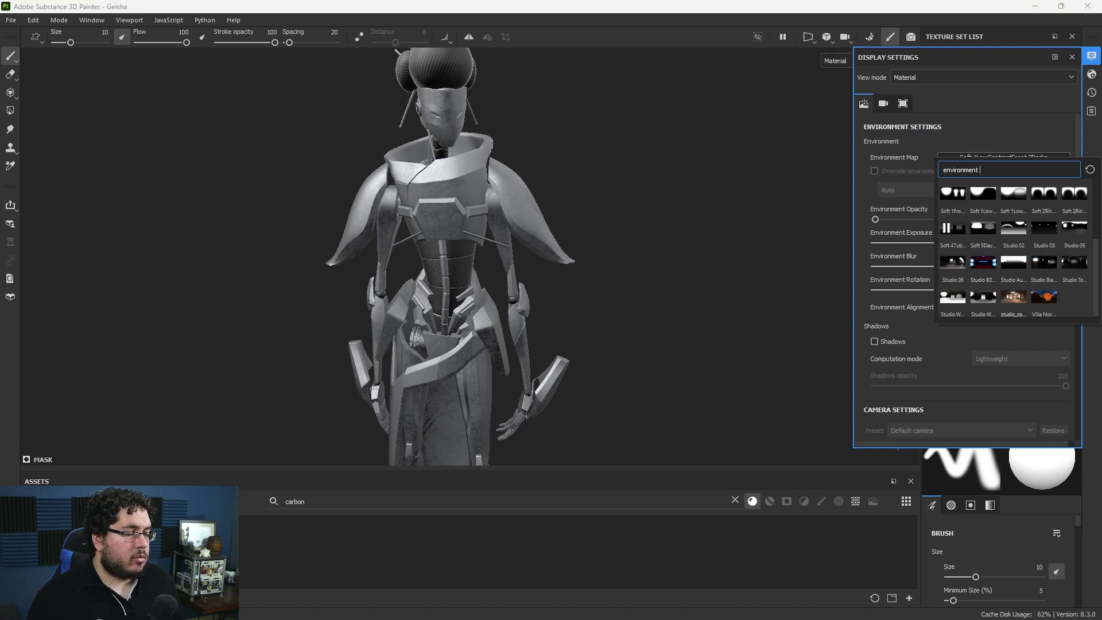
click(983, 296)
alt+drag(614, 259, 668, 232)
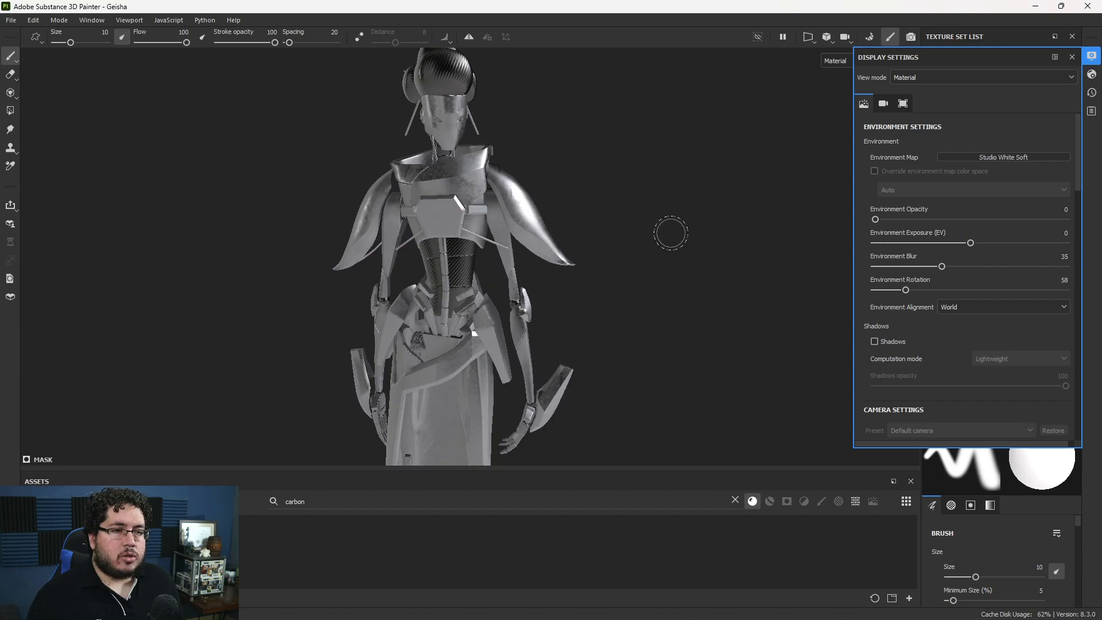
- Compare another environment map, restore Soft 1LowContrastFront 2Backs with a rotation of 47, and close the display settings
click(1003, 157)
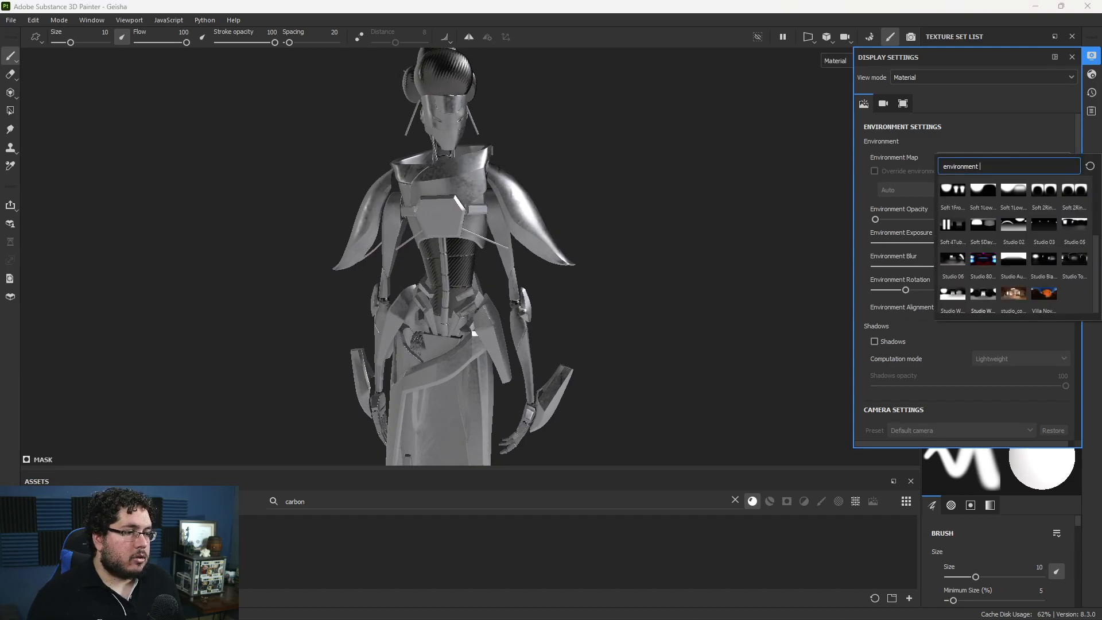
click(983, 295)
mouse_move(631, 261)
shift+right_down()
mouse_move(693, 261)
mouse_move(624, 265)
shift+right_up()
mouse_move(625, 266)
alt+mouse_down()
mouse_move(617, 212)
mouse_move(711, 234)
mouse_move(674, 252)
mouse_move(617, 251)
alt+mouse_up()
click(1003, 156)
click(1013, 298)
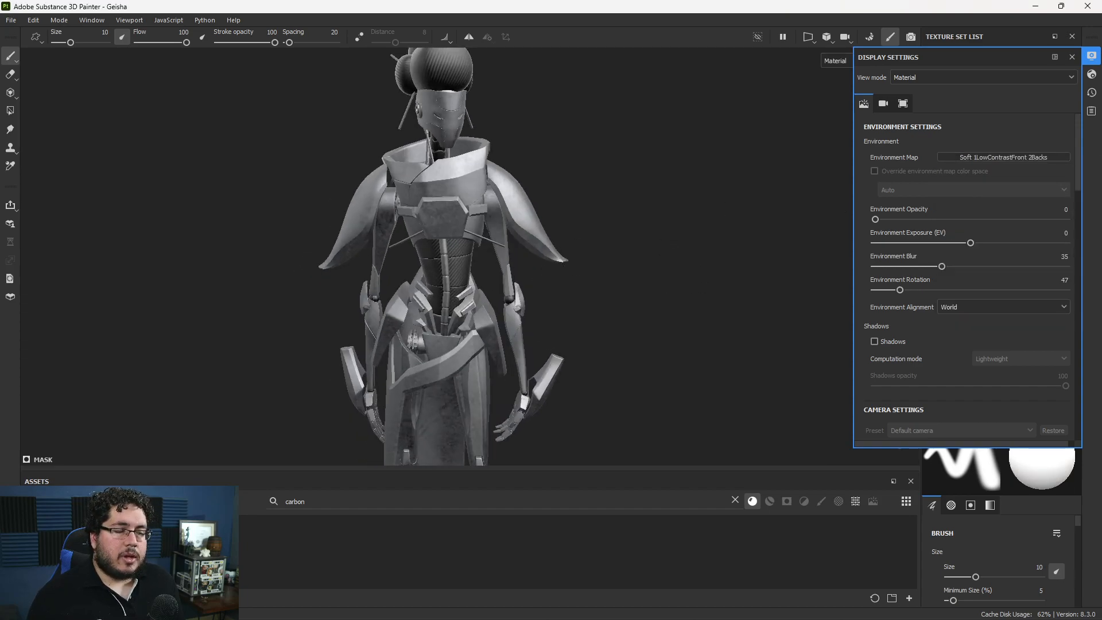
click(1072, 57)
- Set the Carbon Fiber fill layer's Roughness 2 to 0.39
alt+drag(712, 253, 654, 258)
alt+right_drag(654, 269, 689, 287)
alt+drag(794, 223, 681, 187)
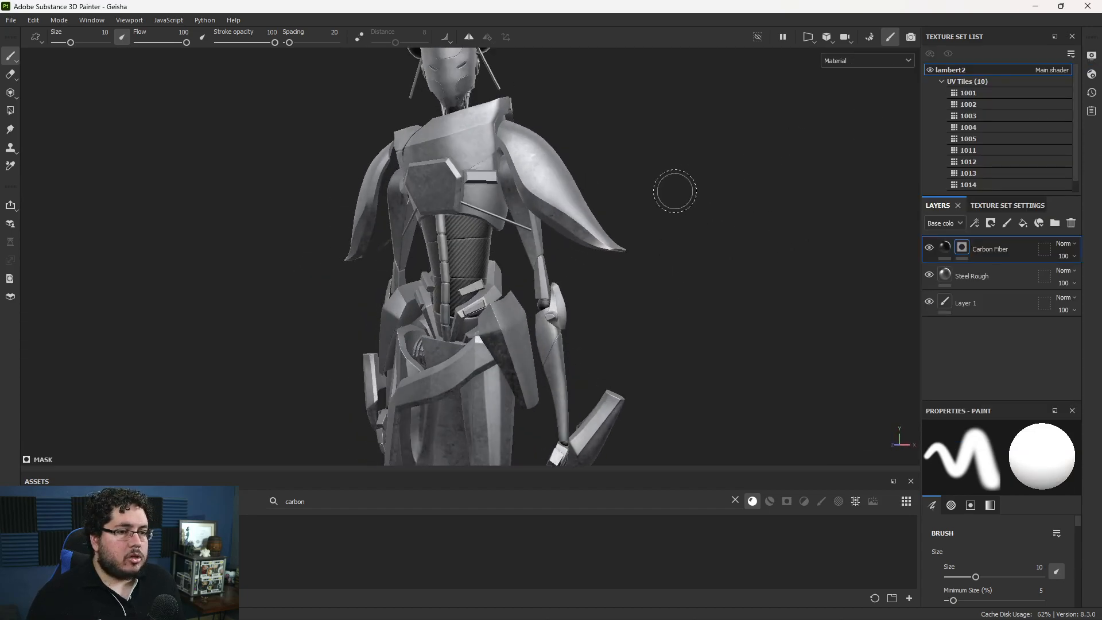
alt+middle_drag(672, 194, 733, 165)
alt+right_drag(733, 165, 745, 293)
alt+drag(745, 292, 731, 259)
click(944, 247)
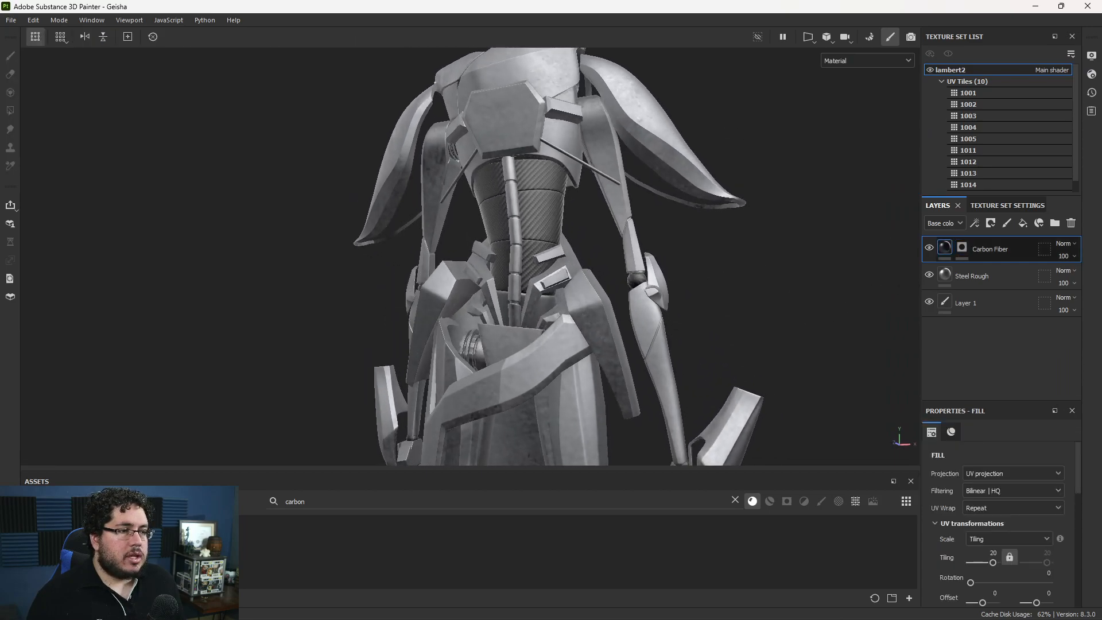
scroll(1001, 517, down, 10)
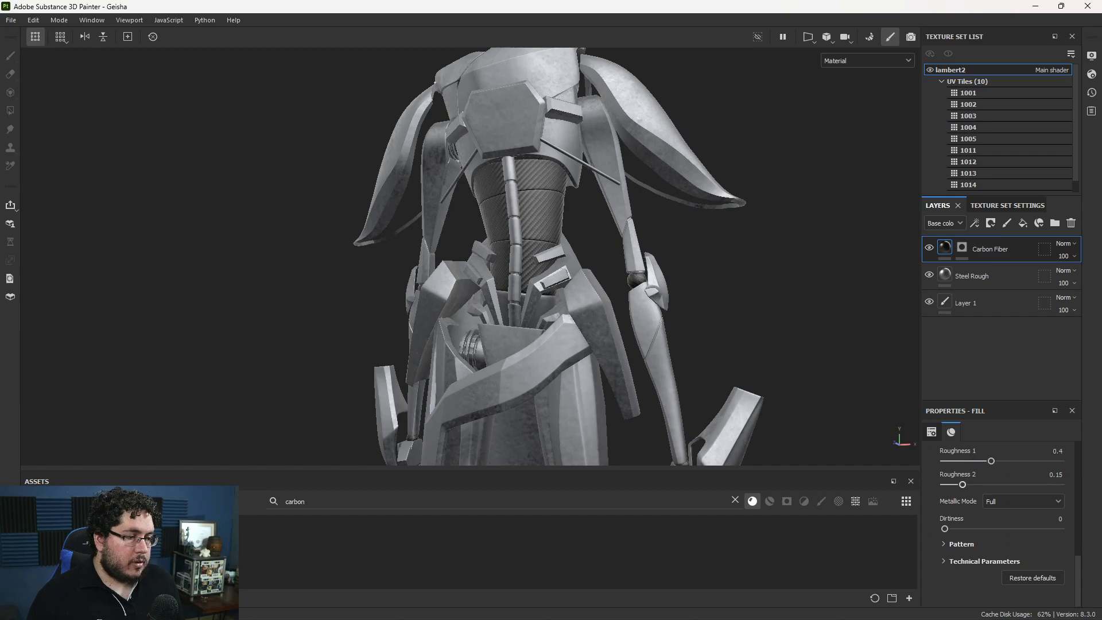
- Examine the carbon fiber roughness on the waist and hair pieces, ending on the head and shoulders
alt+right_drag(677, 287, 643, 264)
alt+drag(643, 264, 643, 309)
alt+middle_drag(637, 172, 637, 350)
alt+drag(573, 287, 620, 287)
alt+middle_drag(620, 258, 626, 338)
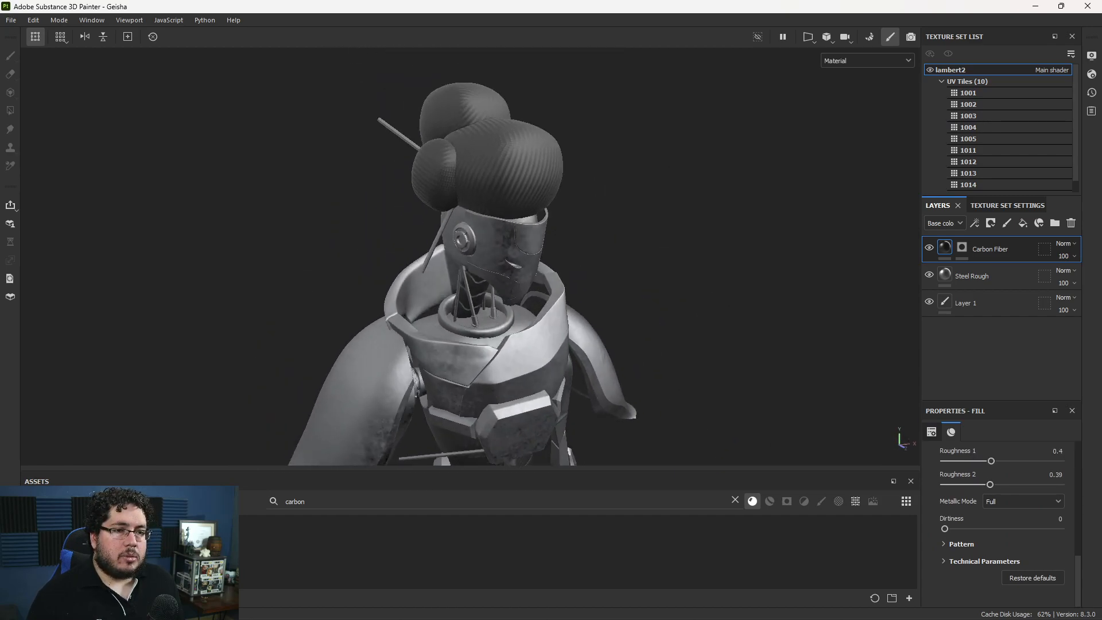
alt+drag(626, 339, 608, 345)
- Try the Studio White Soft environment map and replace it with Bonifacio Street
click(1091, 55)
click(1003, 156)
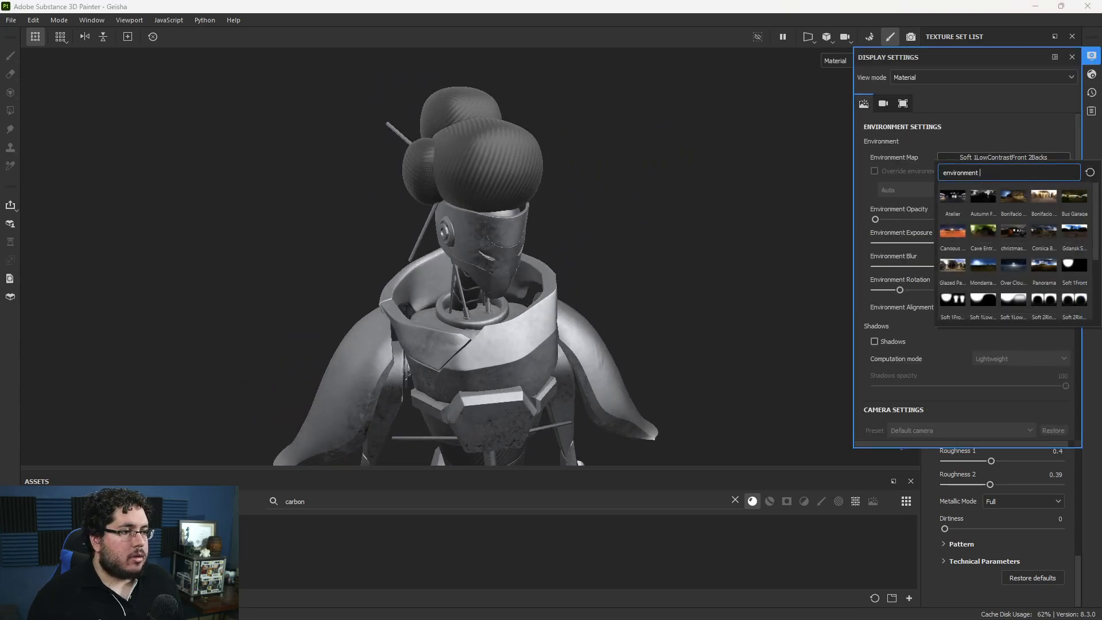
scroll(1013, 255, down, 3)
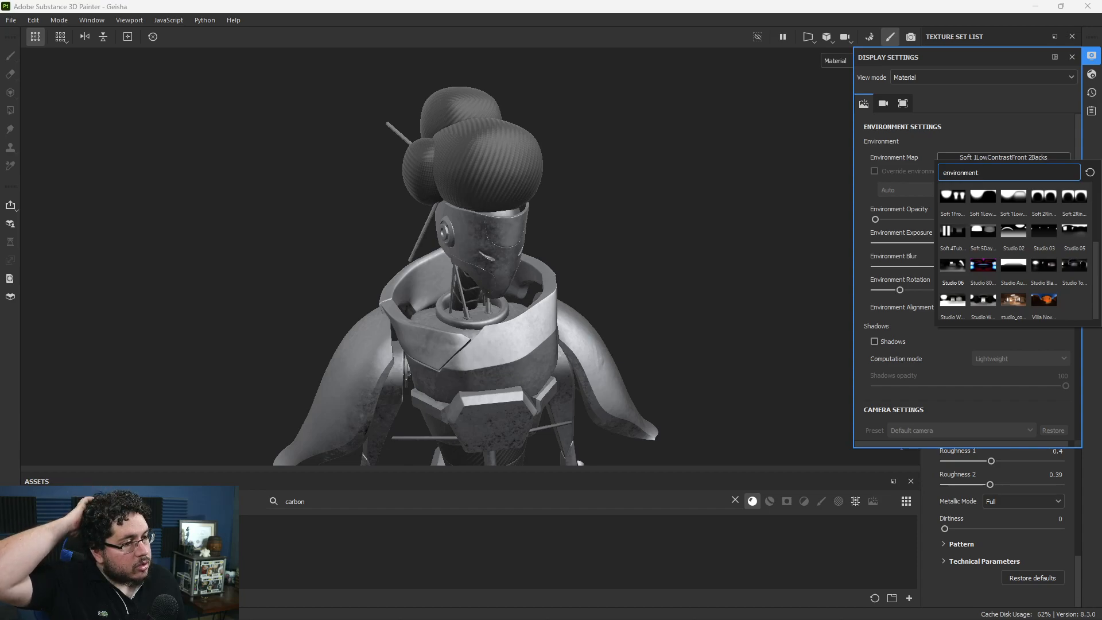
click(953, 301)
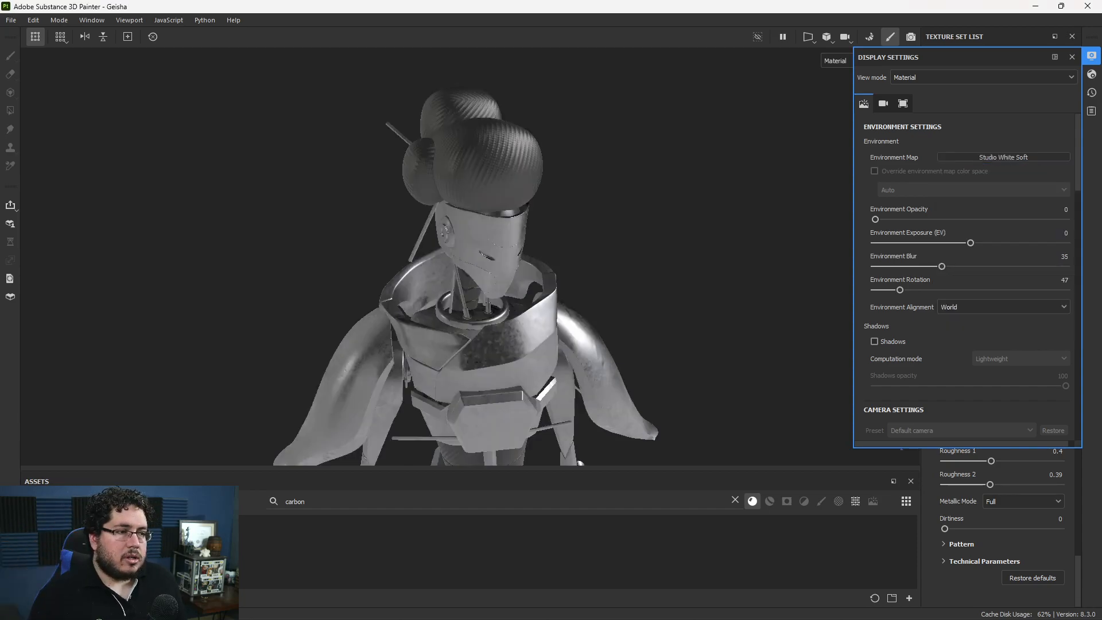
click(1003, 157)
click(1042, 194)
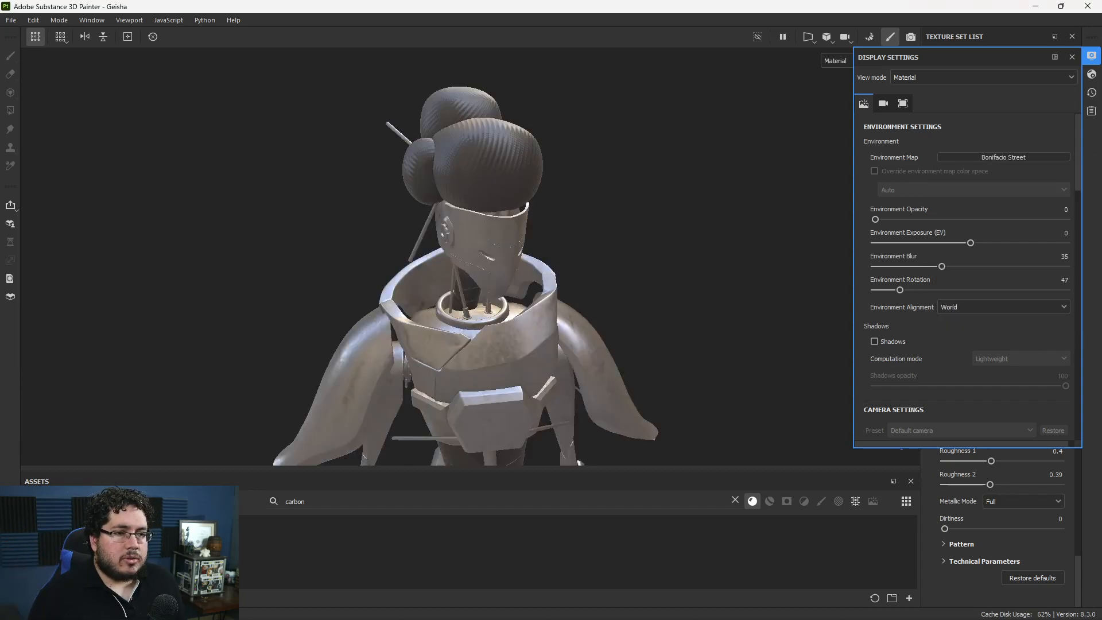
- Change the environment map to Bus Garage, check the robot under it, and close the display settings
alt+drag(585, 270, 488, 244)
click(941, 156)
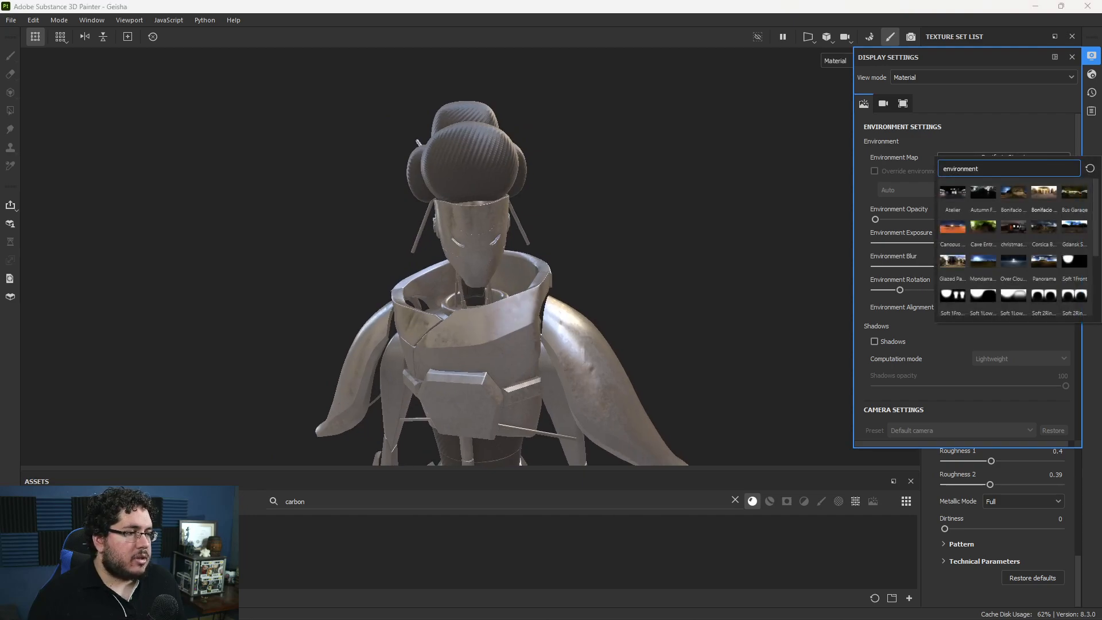
click(1075, 196)
alt+drag(574, 287, 516, 246)
alt+middle_drag(516, 287, 516, 229)
alt+drag(516, 230, 545, 252)
click(1072, 56)
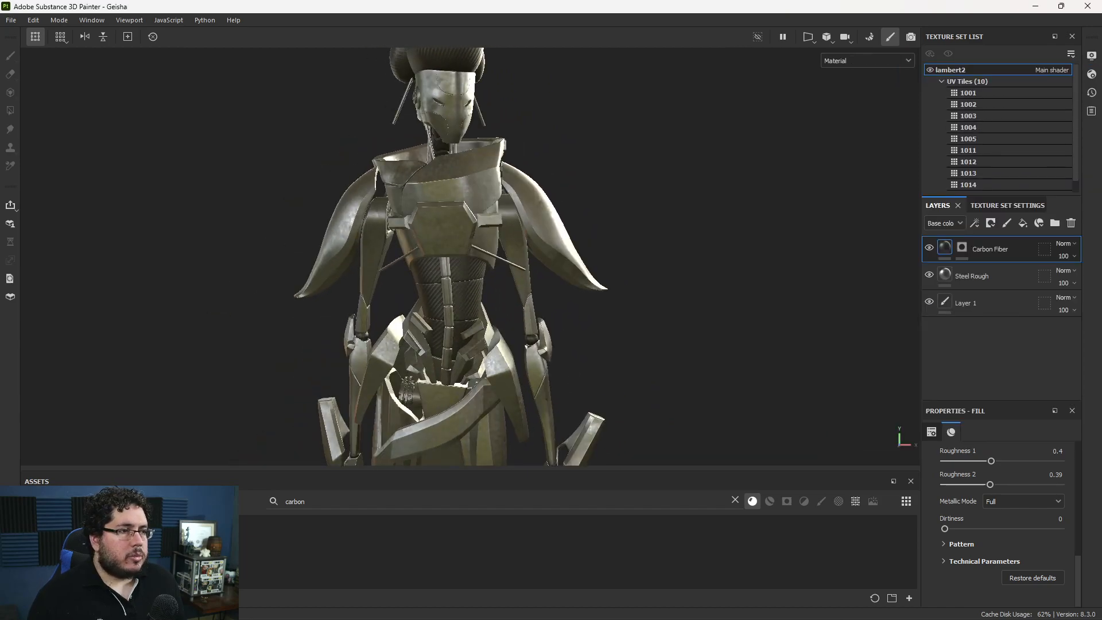
click(1092, 56)
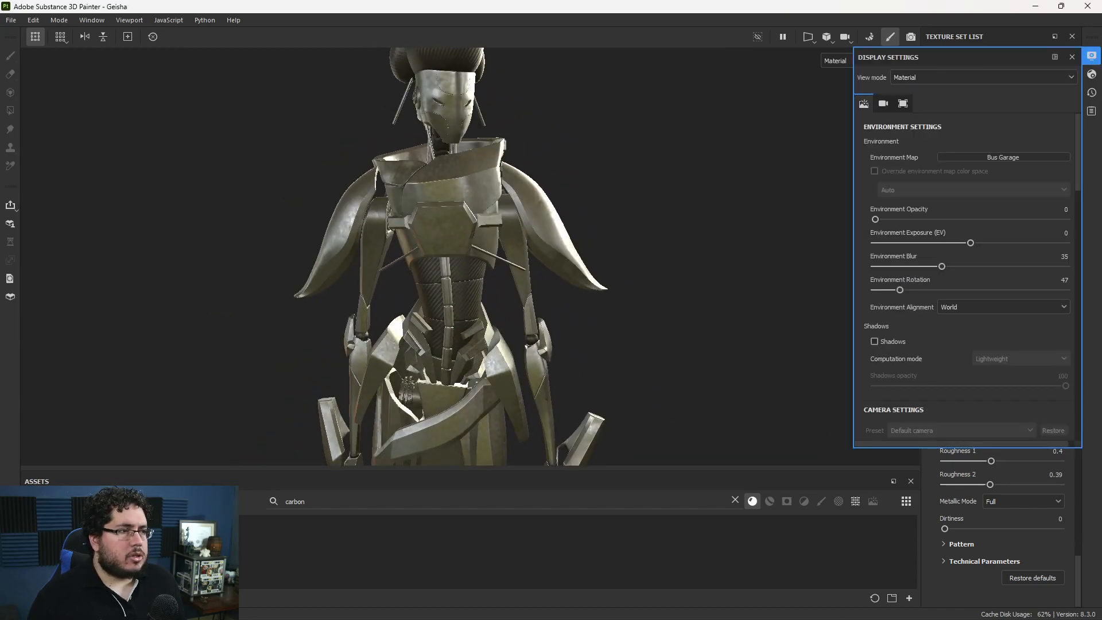
click(1092, 56)
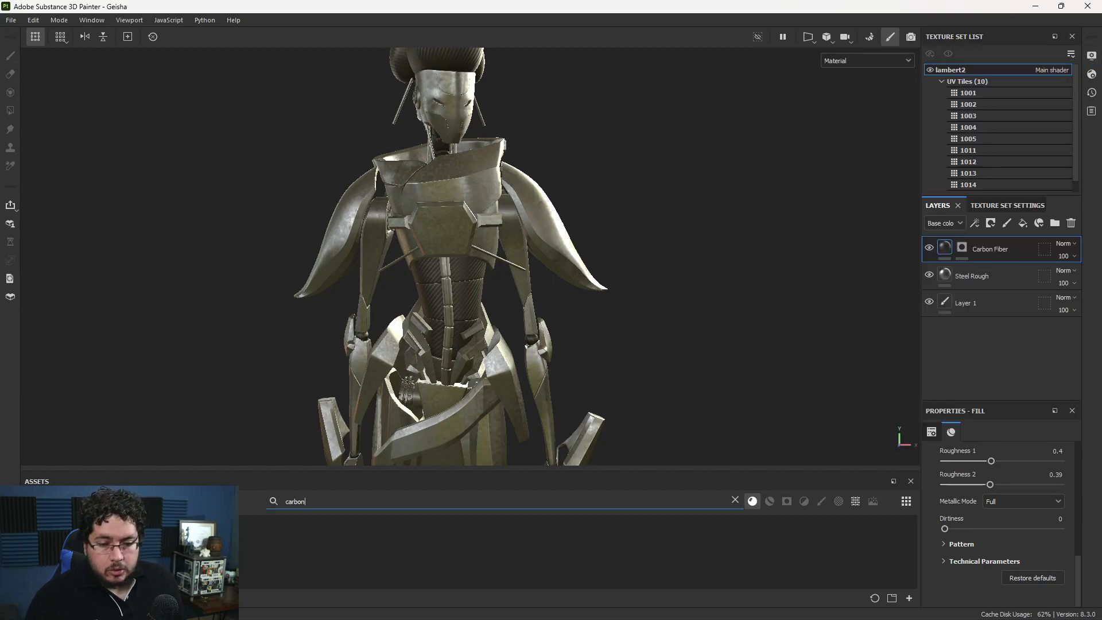
- Search the material assets for "plas" and add Plastic Matte Pure as a fill layer above Carbon Fiber
key(BackSpace)
key(BackSpace)
key(BackSpace)
key(BackSpace)
key(BackSpace)
text(plas)
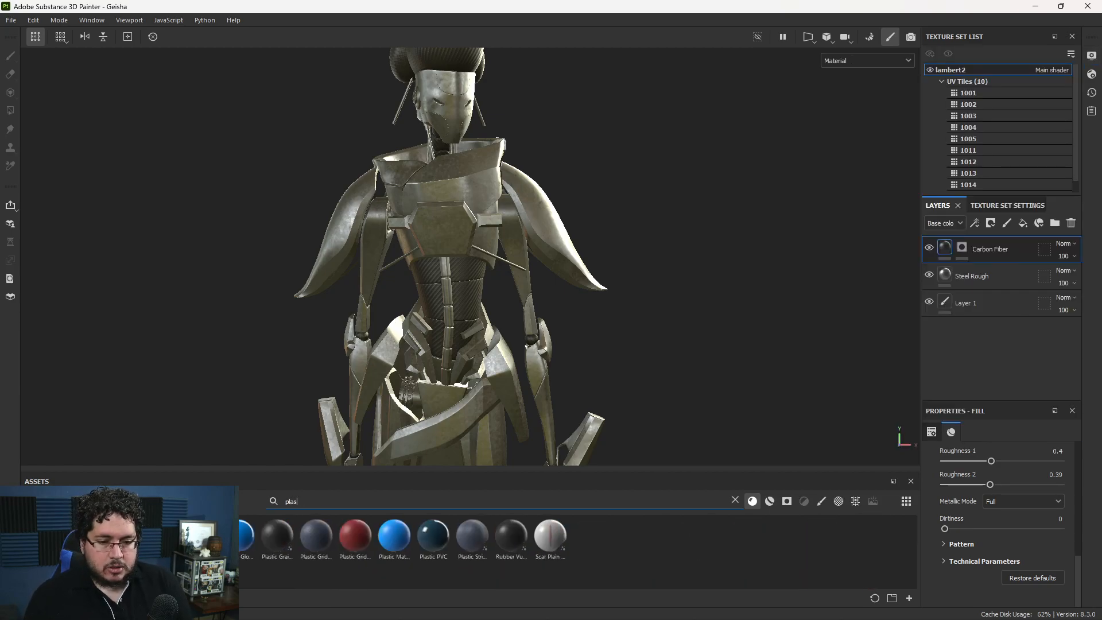
click(394, 537)
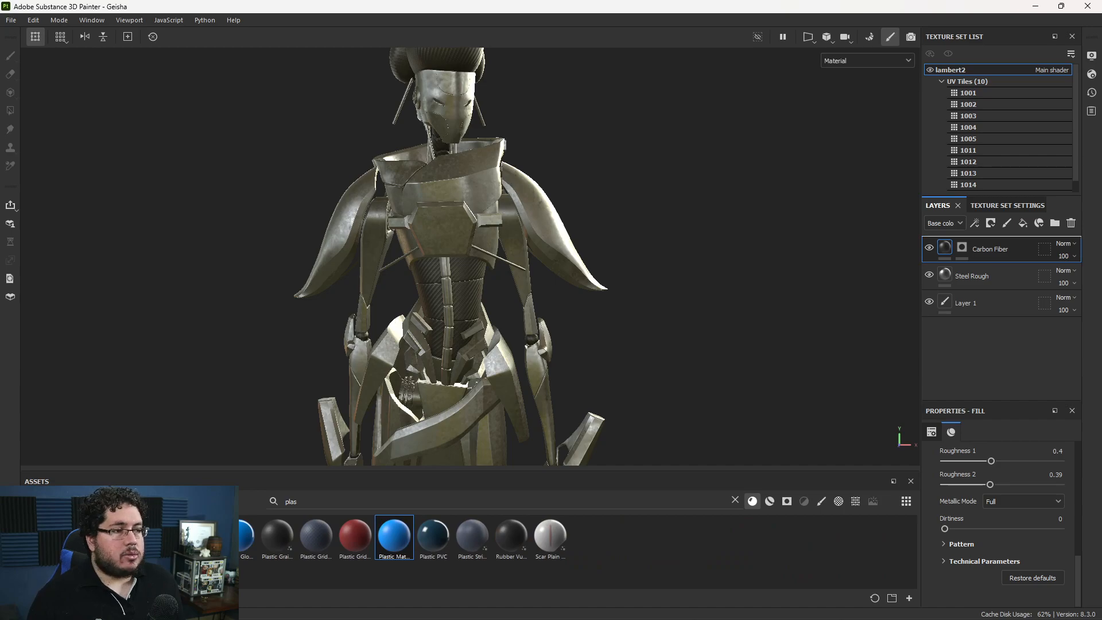
drag(394, 537, 998, 237)
alt+drag(631, 258, 568, 253)
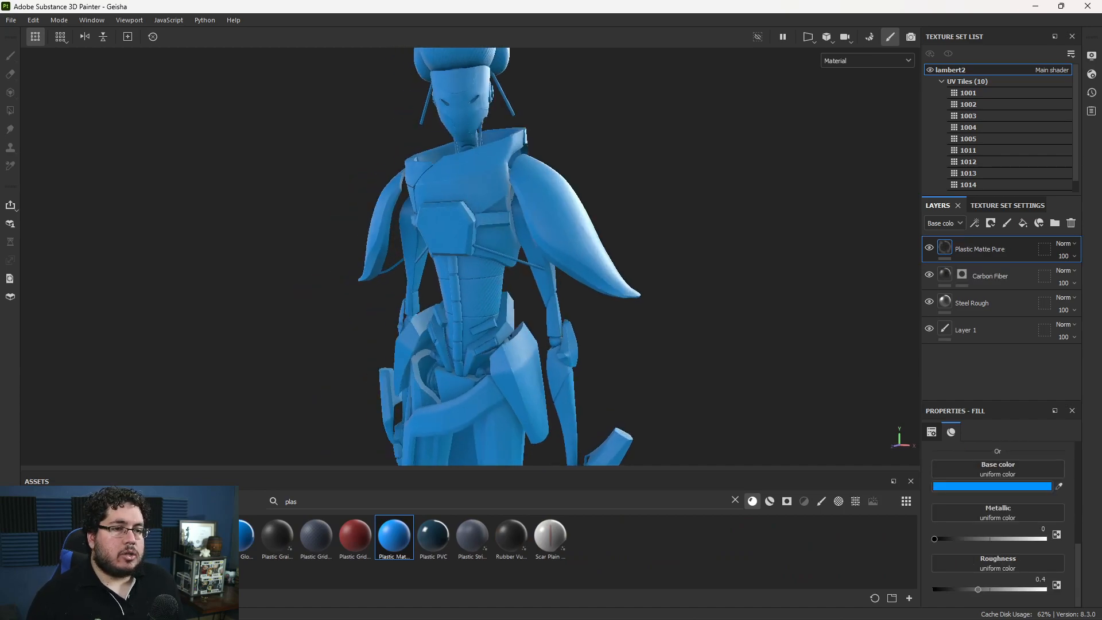
- Set the Plastic Matte Pure layer's base color to the muted beige 9E8F70
click(992, 486)
drag(963, 486, 963, 544)
mouse_move(887, 487)
mouse_down()
mouse_move(866, 466)
mouse_move(867, 480)
mouse_up()
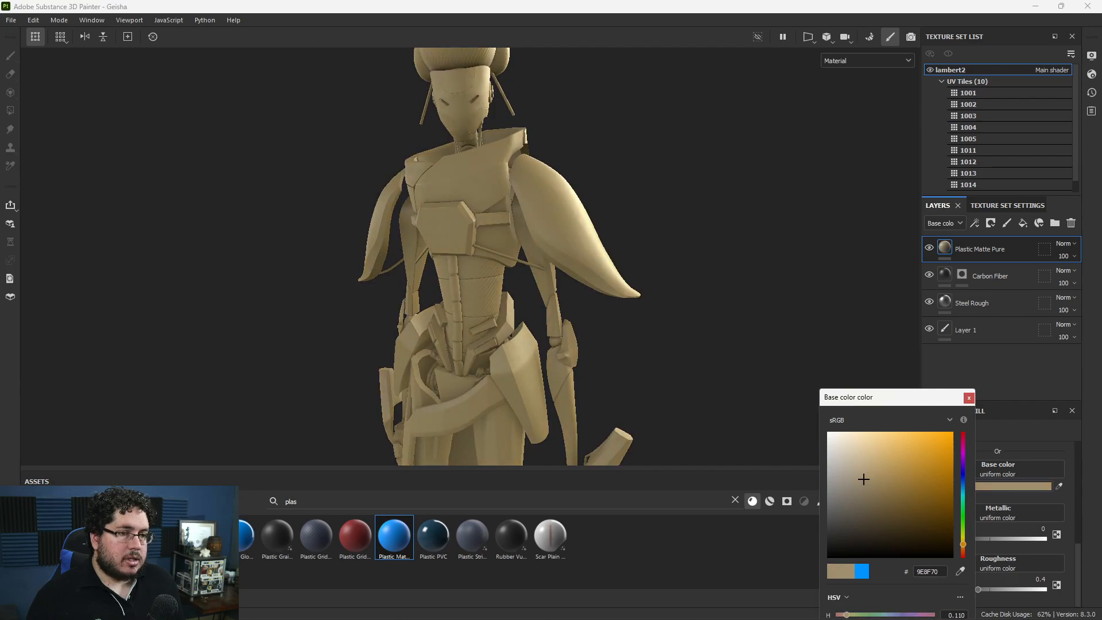
click(968, 397)
- Examine the beige plastic on the robot's shoulders, torso and head from the side and front
alt+drag(551, 269, 442, 270)
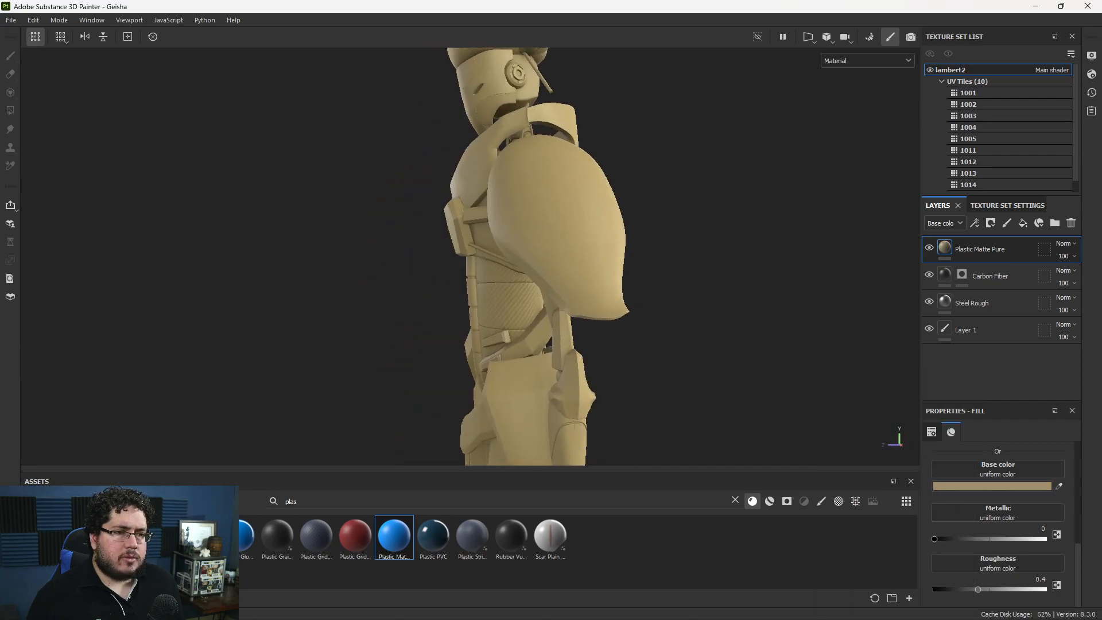
alt+right_drag(441, 270, 499, 281)
alt+drag(448, 270, 636, 310)
alt+right_drag(602, 310, 522, 281)
alt+drag(551, 275, 413, 270)
alt+middle_drag(437, 298, 436, 238)
mouse_move(436, 252)
alt+mouse_down()
mouse_move(551, 252)
mouse_move(448, 258)
alt+mouse_up()
alt+middle_drag(459, 241, 465, 304)
alt+right_drag(465, 286, 516, 304)
mouse_move(494, 287)
alt+mouse_down()
mouse_move(533, 287)
mouse_move(487, 269)
alt+mouse_up()
click(533, 287)
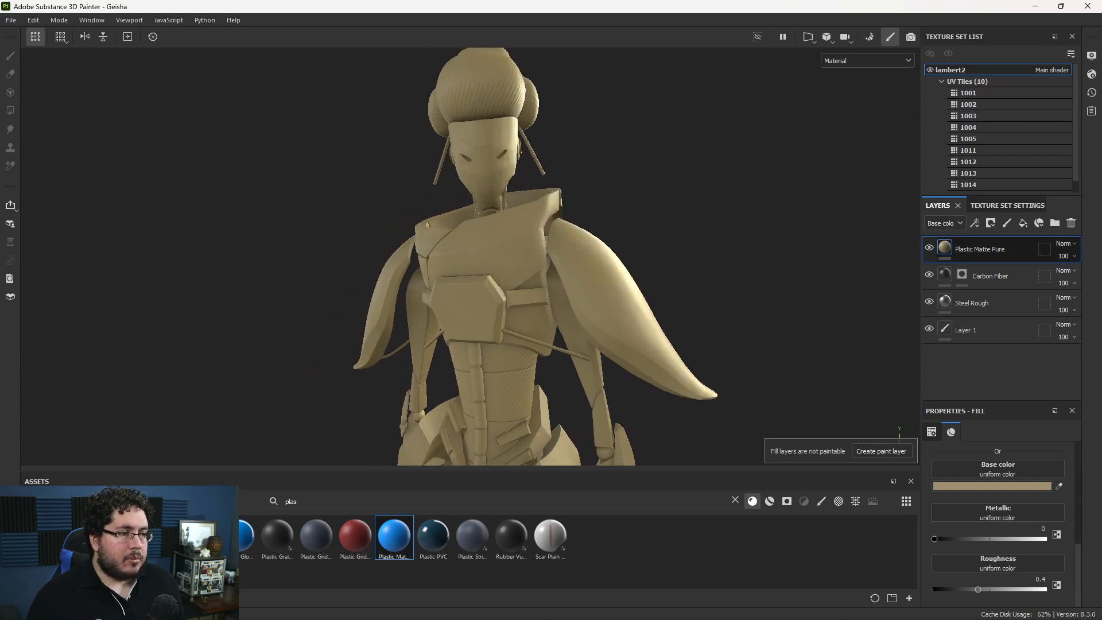
- Add a black mask to Plastic Matte Pure and polygon-fill the shoulder sleeves, face and front chest wrap
right_click(980, 248)
click(975, 22)
key(4)
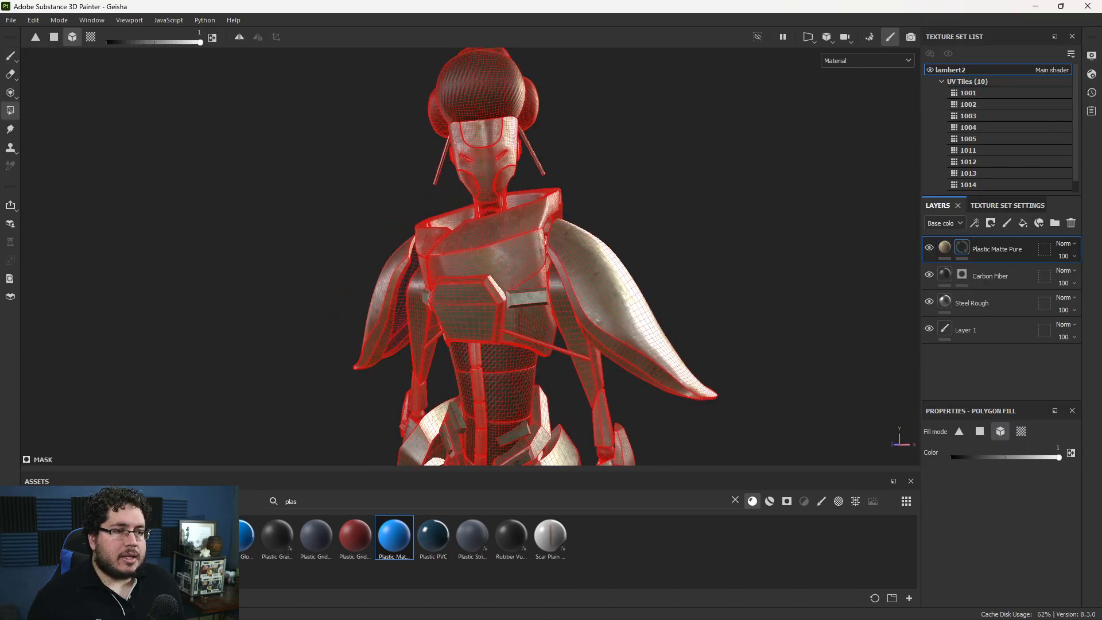
click(611, 287)
click(485, 163)
click(388, 292)
click(490, 247)
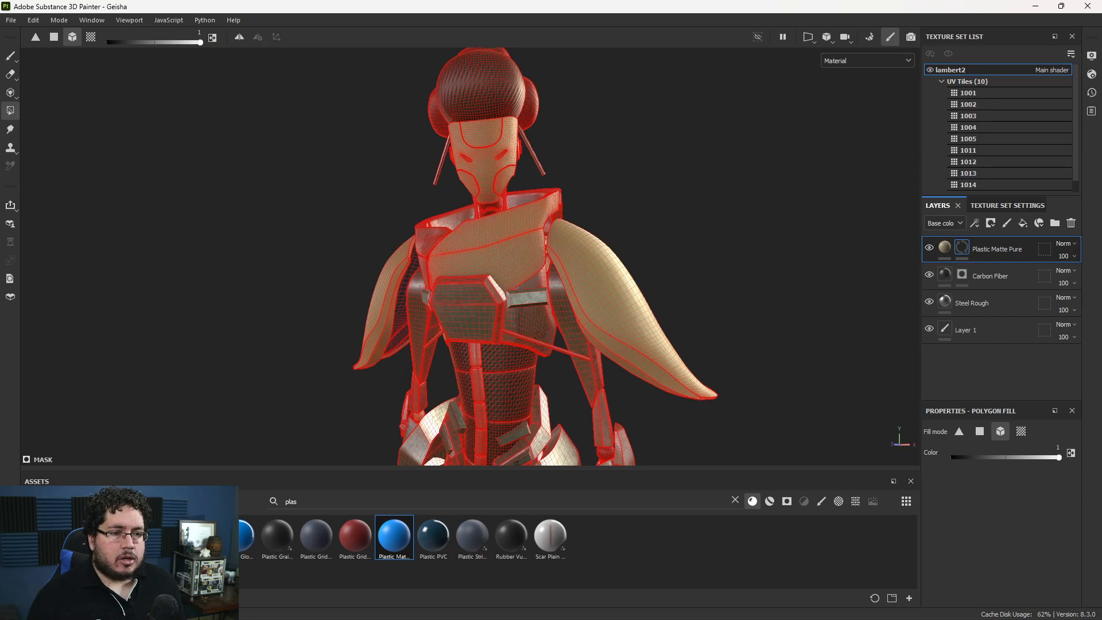
- Fill the remaining collar piece and both upper arms in the Plastic Matte Pure mask
alt+drag(490, 246, 508, 310)
alt+middle_drag(507, 310, 556, 428)
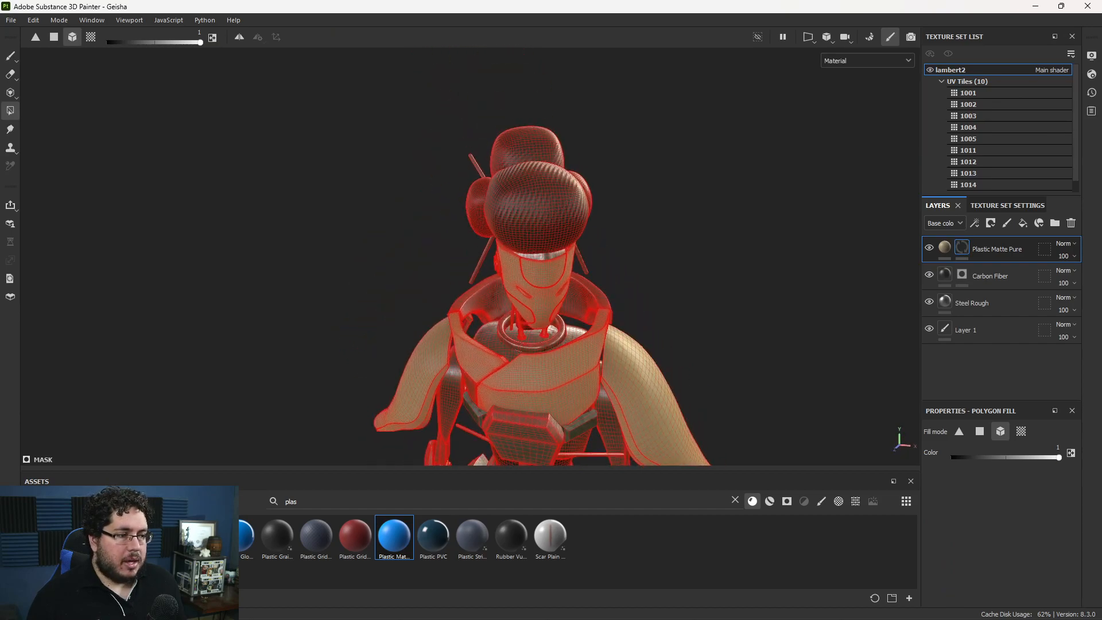
click(483, 291)
alt+middle_drag(483, 292, 489, 155)
alt+drag(489, 155, 488, 95)
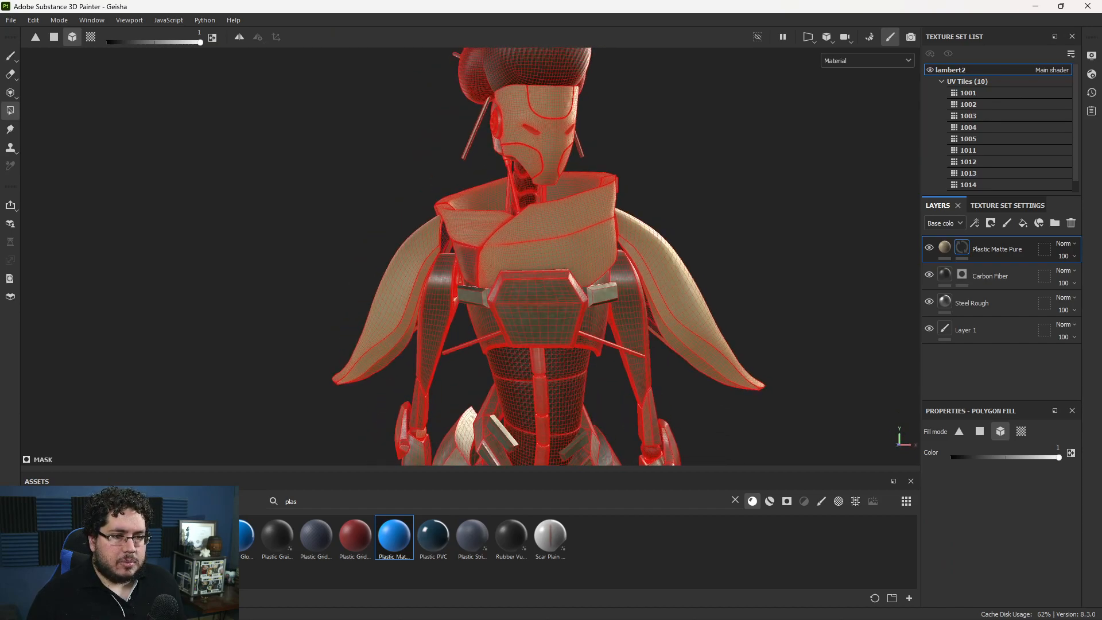
alt+middle_drag(487, 247, 488, 201)
alt+drag(488, 201, 488, 149)
click(421, 241)
click(640, 235)
- Add the character's left forearm pieces and wrist guard to the Plastic Matte Pure mask
alt+middle_drag(640, 235, 632, 81)
click(648, 273)
click(661, 220)
alt+middle_drag(661, 221, 651, 126)
alt+drag(651, 126, 616, 124)
click(693, 290)
alt+drag(693, 290, 586, 282)
alt+right_drag(585, 282, 648, 281)
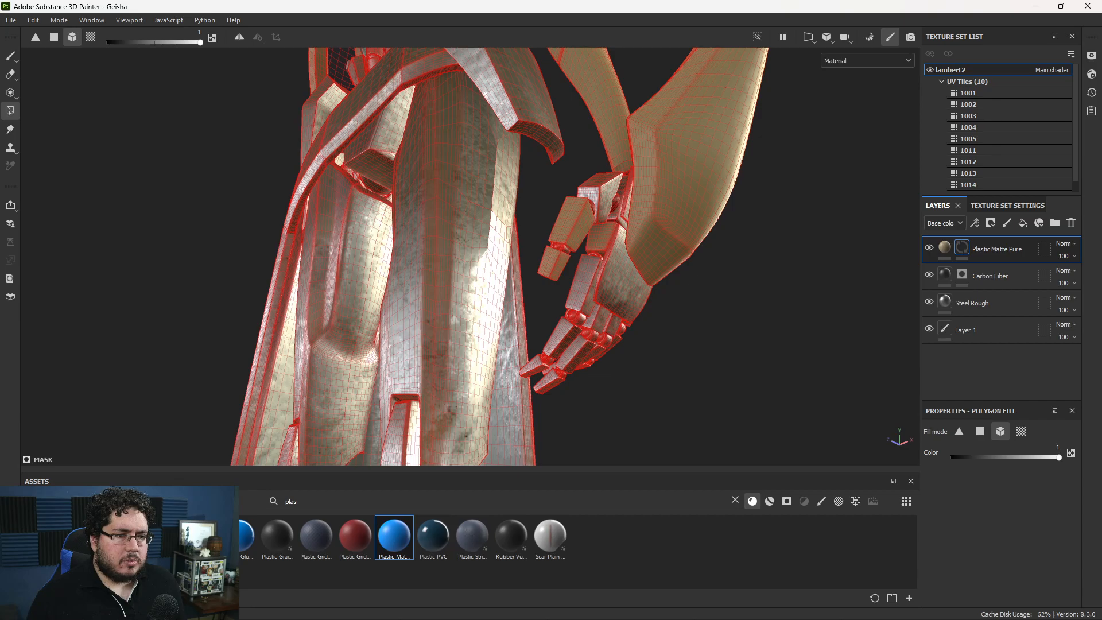
- Fill the character's left hand plates and finger segments in the Plastic Matte Pure mask
click(624, 293)
alt+drag(625, 293, 591, 290)
alt+right_drag(591, 290, 631, 293)
click(597, 192)
click(531, 327)
alt+middle_drag(531, 327, 553, 230)
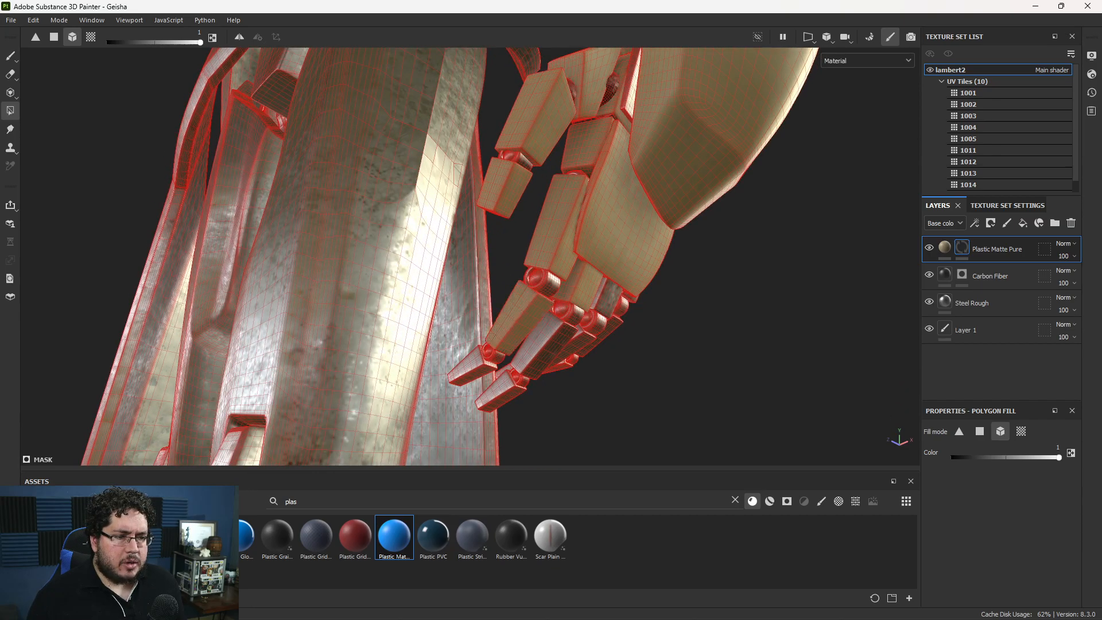
alt+drag(579, 287, 539, 270)
click(625, 296)
alt+drag(626, 295, 594, 280)
click(645, 335)
alt+drag(613, 390, 623, 339)
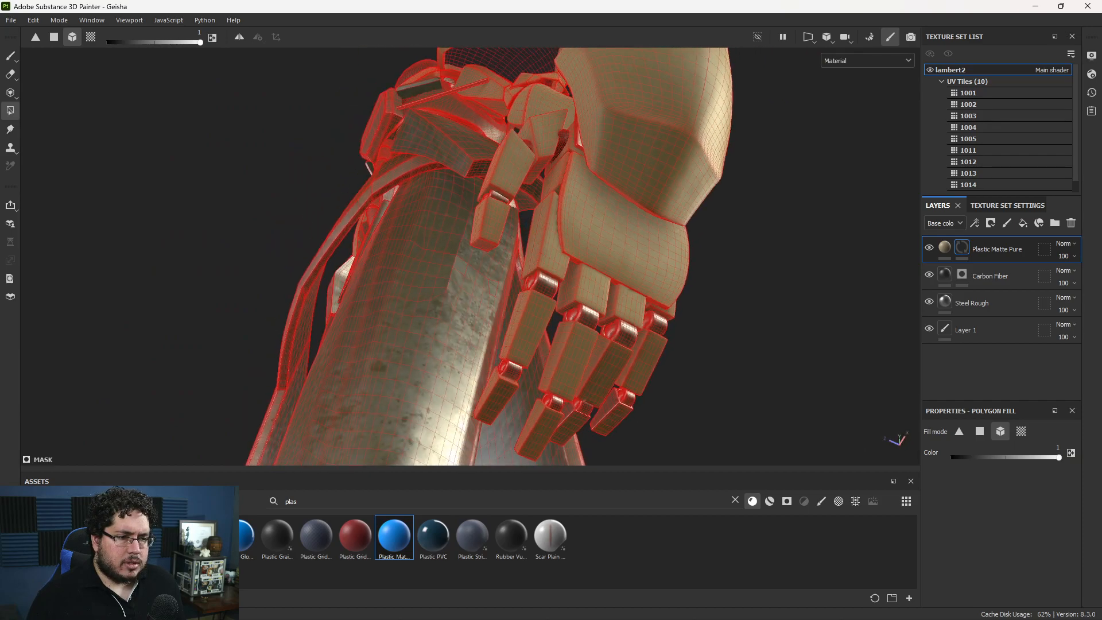
- Add the waist sash and both hip plates to the Plastic Matte Pure mask
click(312, 278)
scroll(471, 256, down, 5)
alt+drag(471, 255, 516, 298)
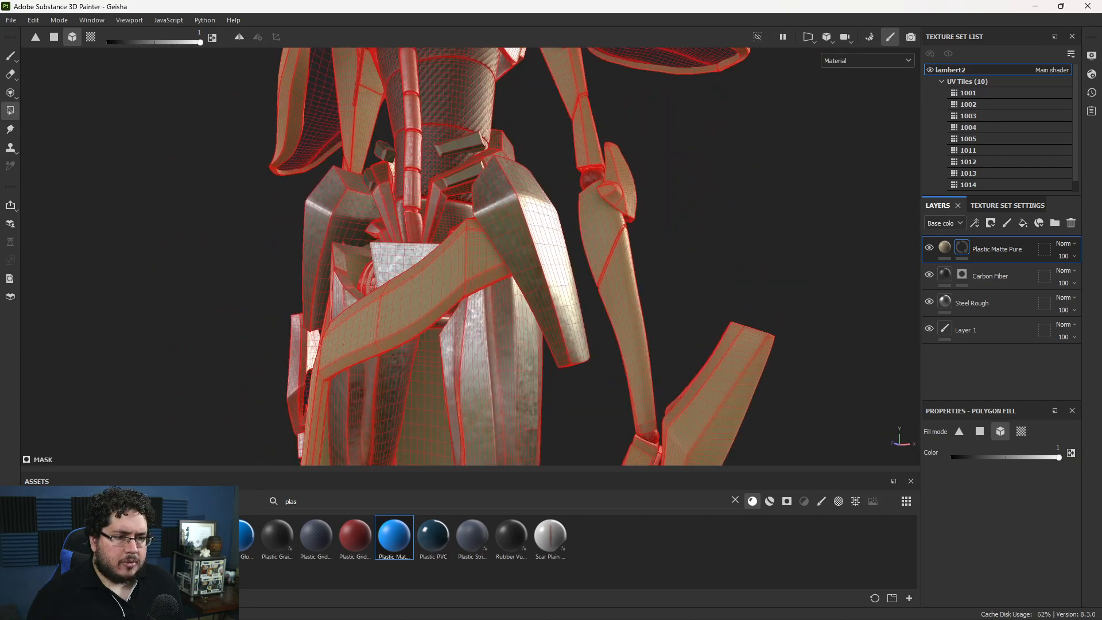
scroll(516, 298, down, 3)
click(512, 195)
click(383, 183)
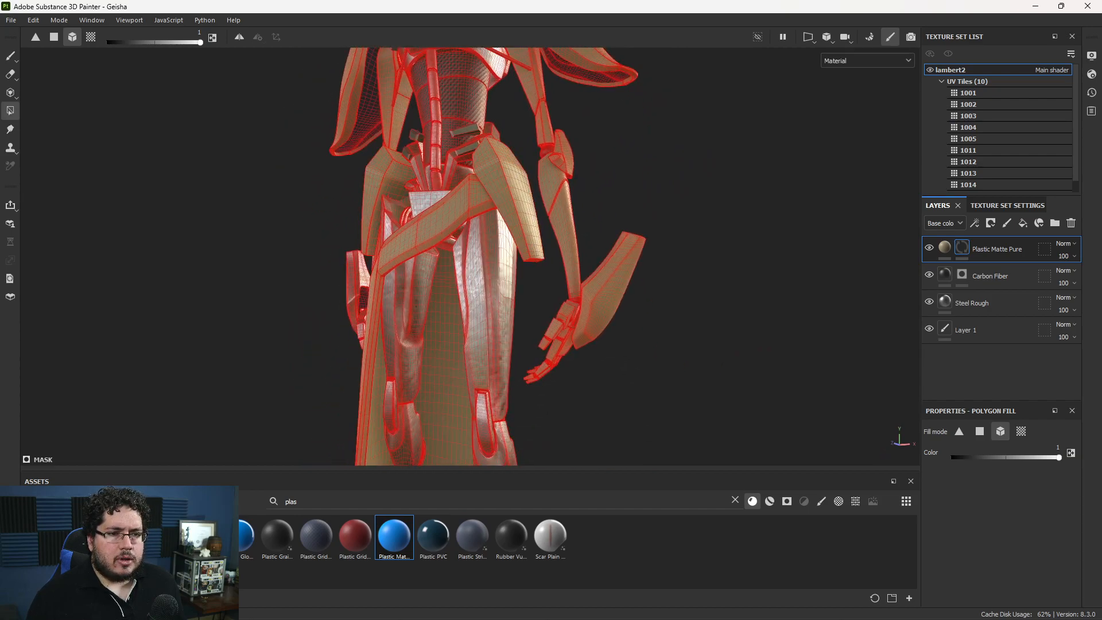
- Fill the thighs, front pelvis panel and knee pieces in the Plastic Matte Pure mask
click(487, 287)
click(408, 312)
alt+middle_drag(408, 313, 444, 290)
alt+drag(445, 289, 488, 281)
click(462, 179)
alt+middle_drag(488, 356, 518, 224)
scroll(471, 256, up, 3)
click(515, 133)
click(367, 213)
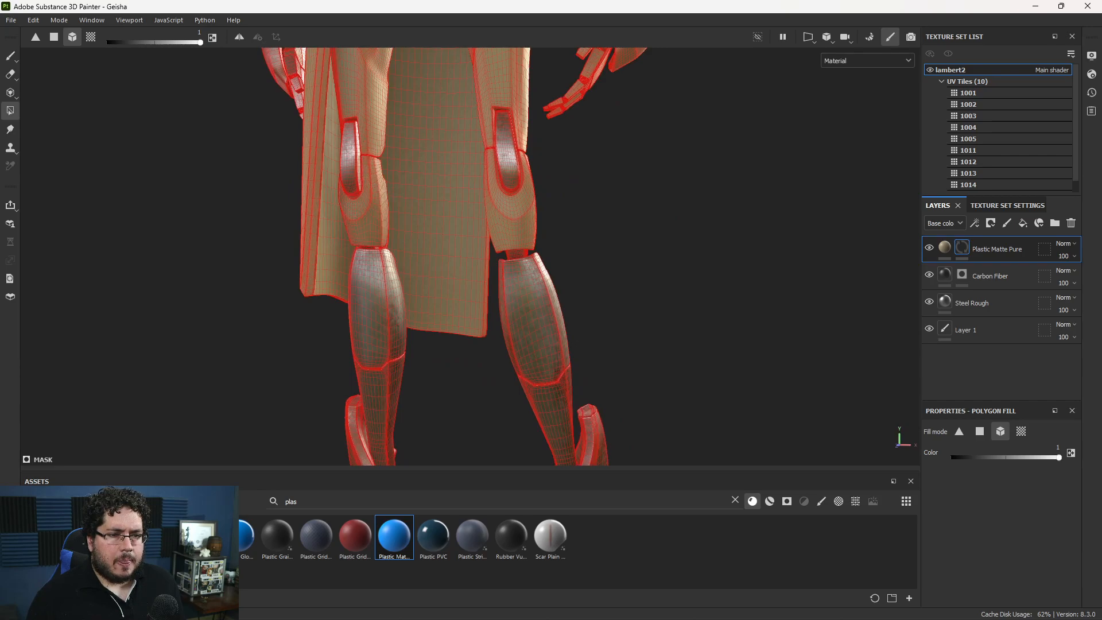
- Add the calves and lower leg fins to the Plastic Matte Pure mask
alt+middle_drag(369, 212, 395, 120)
click(401, 224)
alt+middle_drag(400, 224, 376, 165)
click(540, 166)
click(596, 330)
click(361, 327)
alt+middle_drag(361, 327, 419, 204)
scroll(442, 264, up, 3)
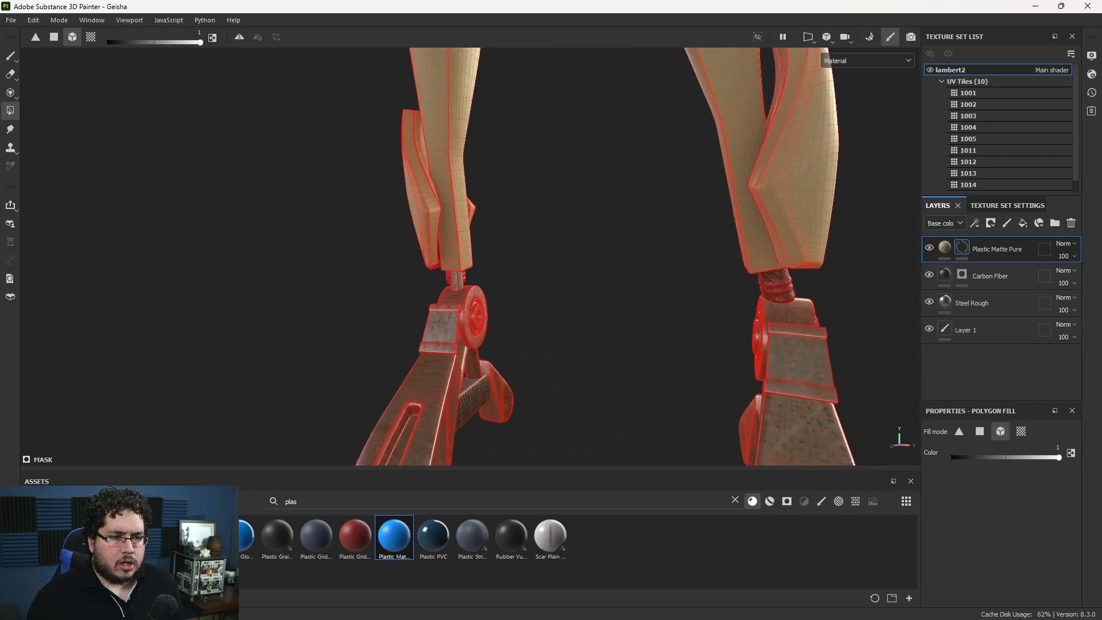
- Fill both feet with their ankle covers and heels in the Plastic Matte Pure mask
click(409, 419)
alt+middle_drag(409, 419, 403, 308)
alt+drag(404, 308, 379, 264)
click(692, 247)
alt+middle_drag(692, 247, 669, 339)
click(688, 157)
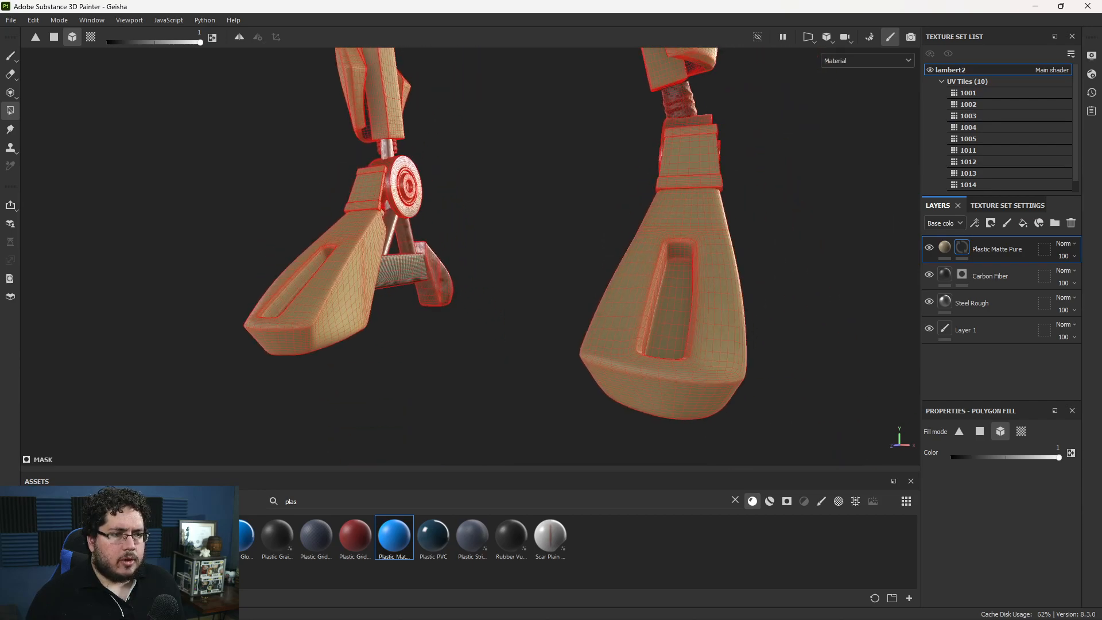
click(434, 278)
alt+drag(434, 278, 338, 273)
alt+middle_drag(339, 273, 189, 281)
click(613, 307)
- Add the character's right wrist guard to the Plastic Matte Pure mask
alt+middle_drag(613, 307, 626, 453)
alt+drag(626, 453, 706, 453)
alt+right_drag(631, 322, 539, 321)
alt+drag(539, 321, 666, 304)
alt+middle_drag(488, 200, 488, 322)
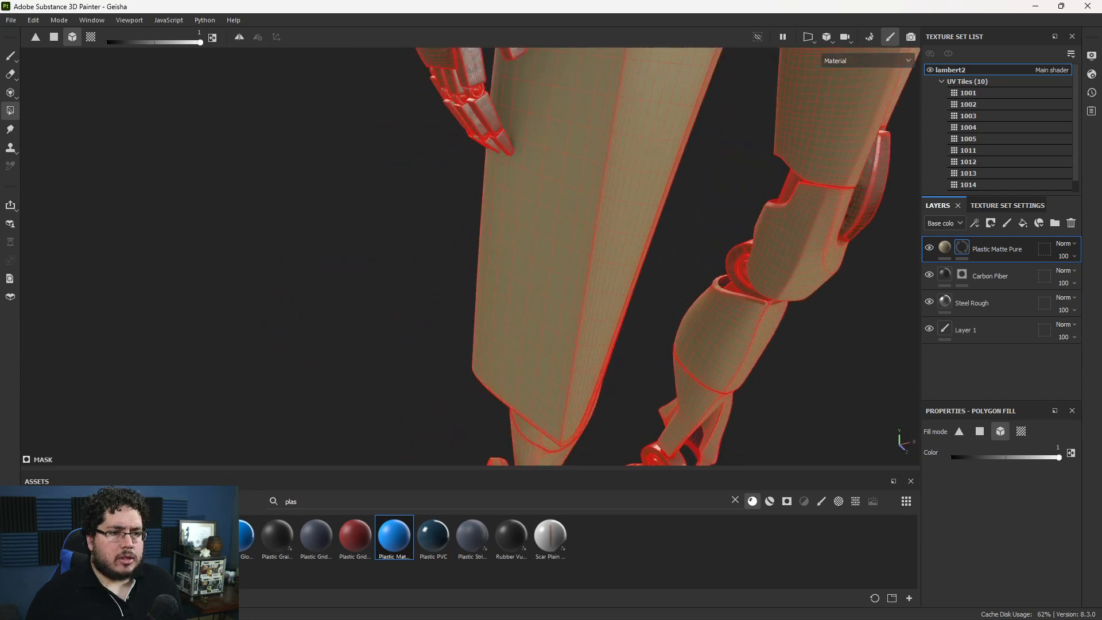
alt+right_drag(402, 286, 488, 286)
click(409, 270)
alt+drag(409, 269, 381, 244)
alt+middle_drag(381, 244, 189, 64)
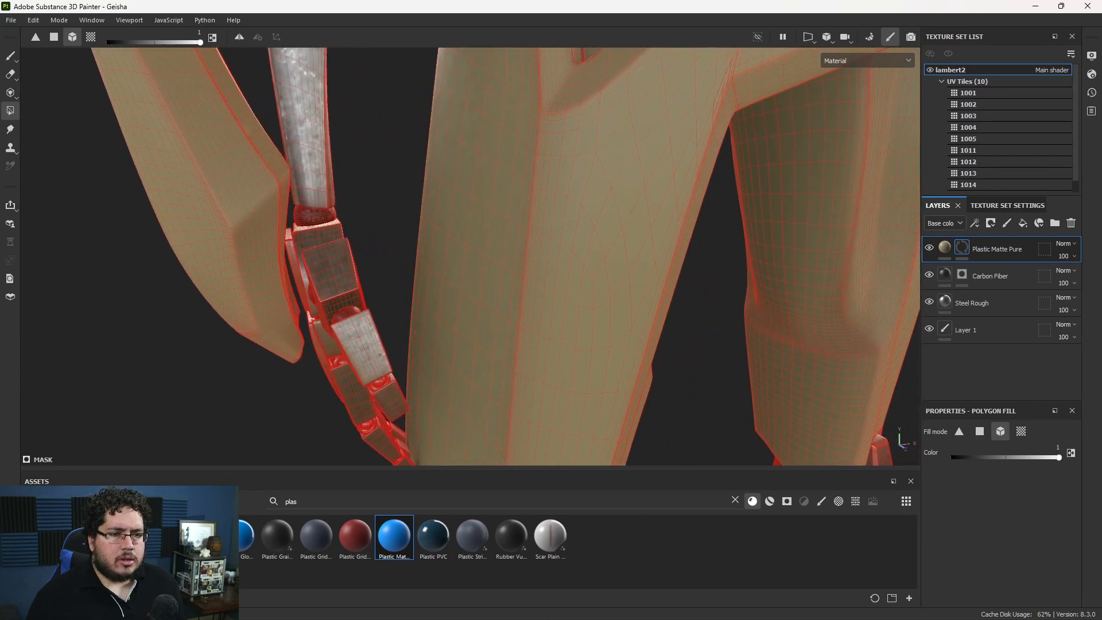
- Fill the character's right hand plates and finger segments in the Plastic Matte Pure mask
click(317, 232)
click(332, 270)
alt+drag(332, 269, 413, 230)
click(290, 304)
click(292, 396)
click(318, 356)
click(360, 347)
alt+middle_drag(360, 347, 401, 148)
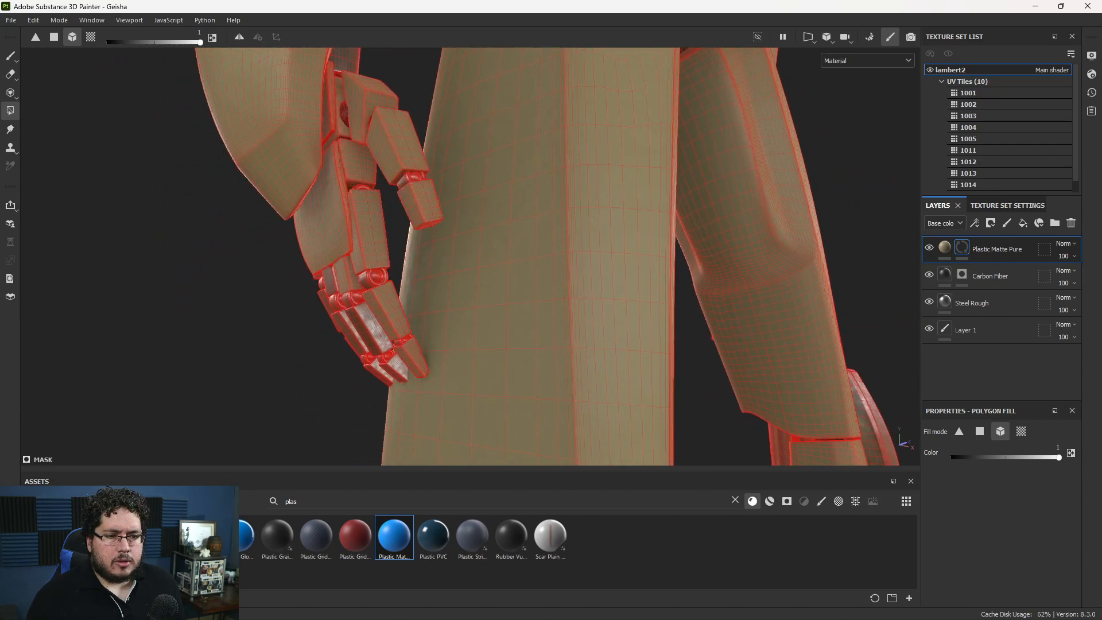
alt+drag(400, 172, 354, 216)
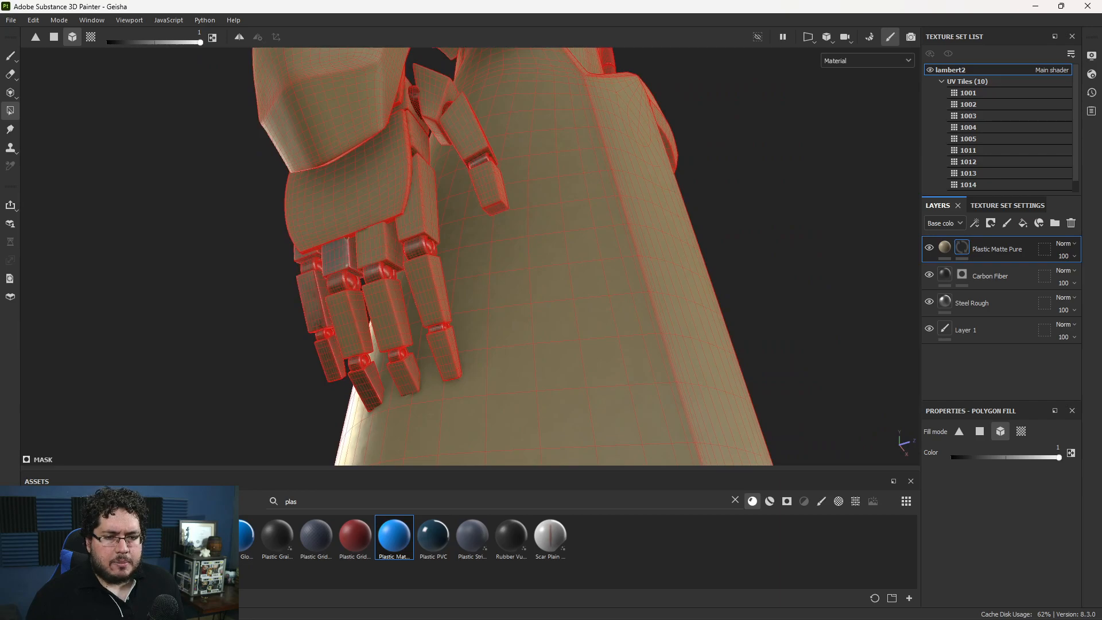
alt+drag(299, 253, 410, 221)
click(411, 233)
- Add the character's right forearm pieces to the Plastic Matte Pure mask
alt+right_drag(411, 233, 339, 253)
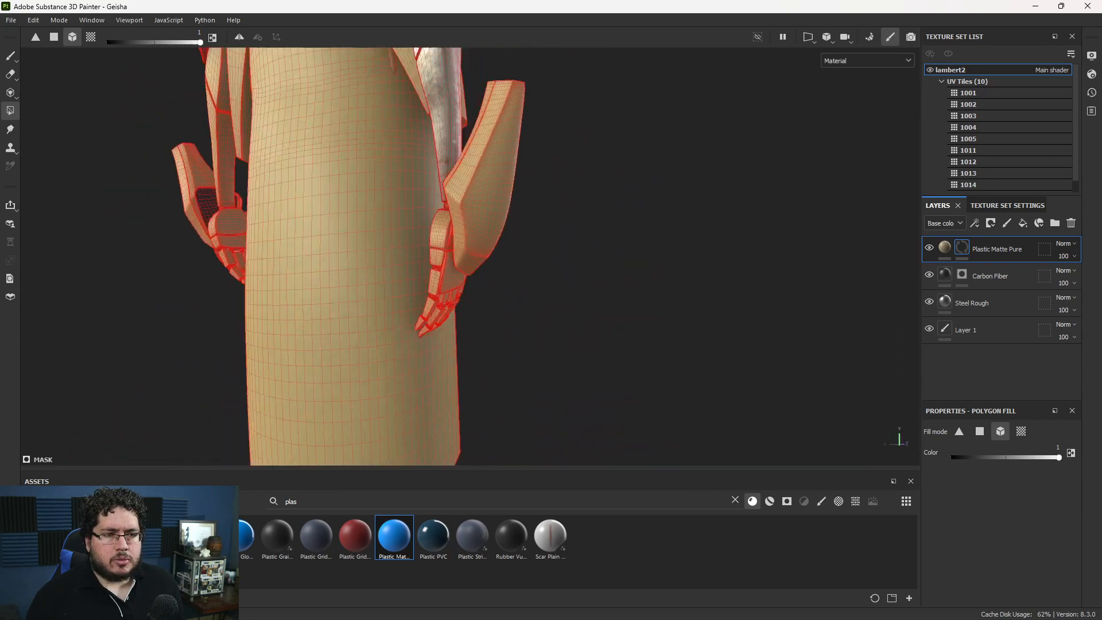
alt+drag(339, 253, 391, 241)
alt+middle_drag(390, 241, 401, 344)
click(425, 221)
click(450, 146)
alt+right_drag(450, 146, 396, 167)
alt+drag(396, 167, 442, 178)
alt+middle_drag(442, 178, 460, 252)
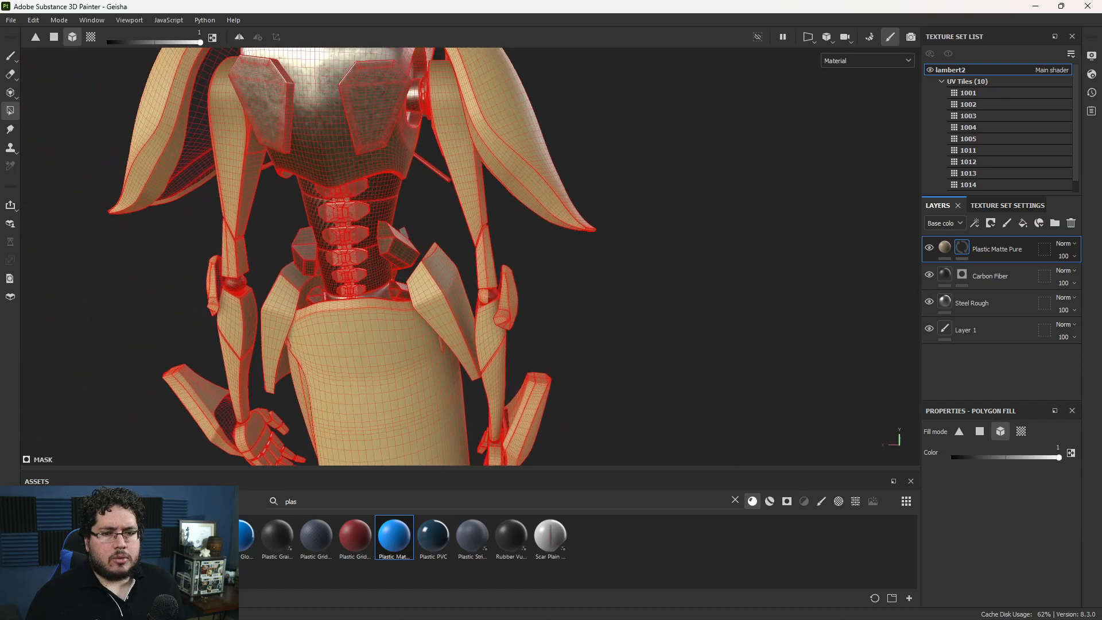
- Fill the two angled struts at the front of the waist in the Plastic Matte Pure mask
alt+right_drag(459, 252, 540, 241)
alt+drag(539, 241, 373, 247)
alt+middle_drag(373, 246, 172, 172)
alt+right_drag(436, 241, 373, 247)
alt+drag(372, 247, 293, 241)
alt+middle_drag(293, 241, 276, 198)
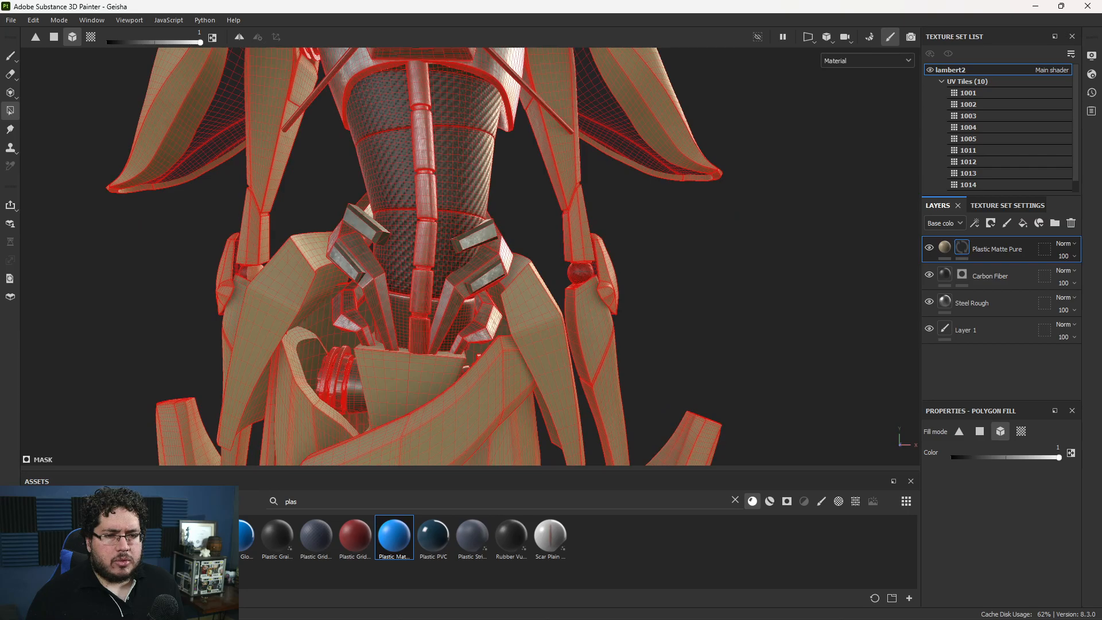
click(376, 287)
click(457, 290)
- Add the torso shell and central chest plate to the Plastic Matte Pure mask
alt+drag(456, 289, 401, 270)
alt+middle_drag(402, 270, 397, 412)
alt+right_drag(397, 412, 355, 416)
alt+drag(355, 416, 373, 416)
click(396, 187)
alt+drag(396, 186, 499, 188)
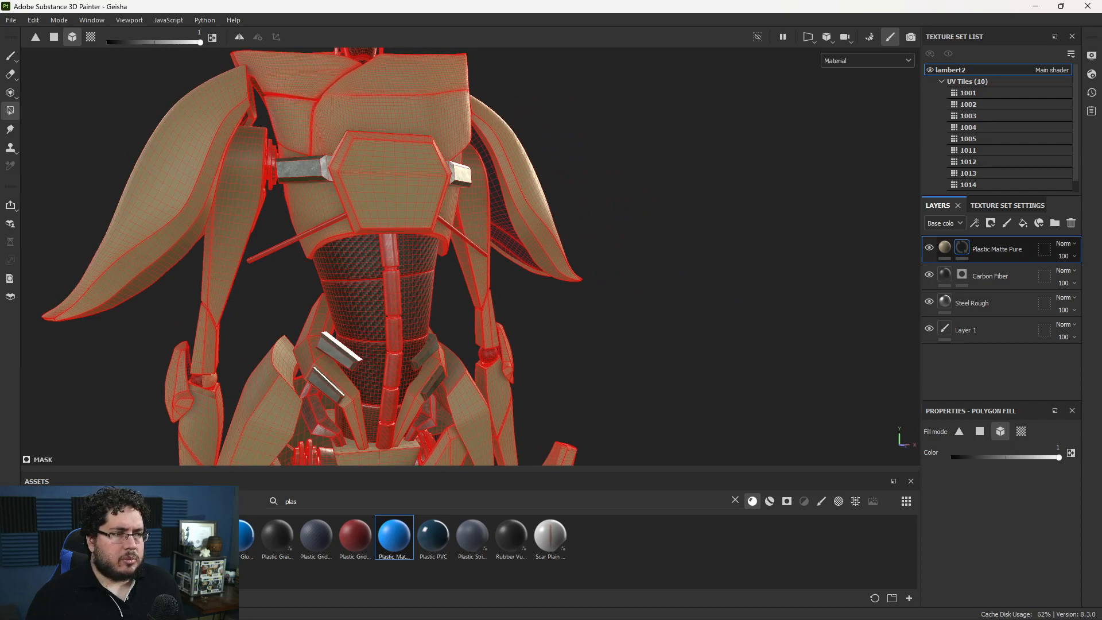
- Fill the central chest plate in the Carbon Fiber mask and reselect the Plastic Matte Pure mask
click(962, 274)
click(393, 184)
alt+drag(393, 184, 344, 187)
click(961, 248)
- Examine the material split across the waist struts, hip joints, spine and chest
alt+drag(488, 229, 419, 229)
scroll(418, 230, down, 2)
alt+middle_drag(419, 275, 419, 204)
alt+drag(419, 230, 431, 259)
scroll(453, 259, up, 4)
scroll(430, 258, down, 3)
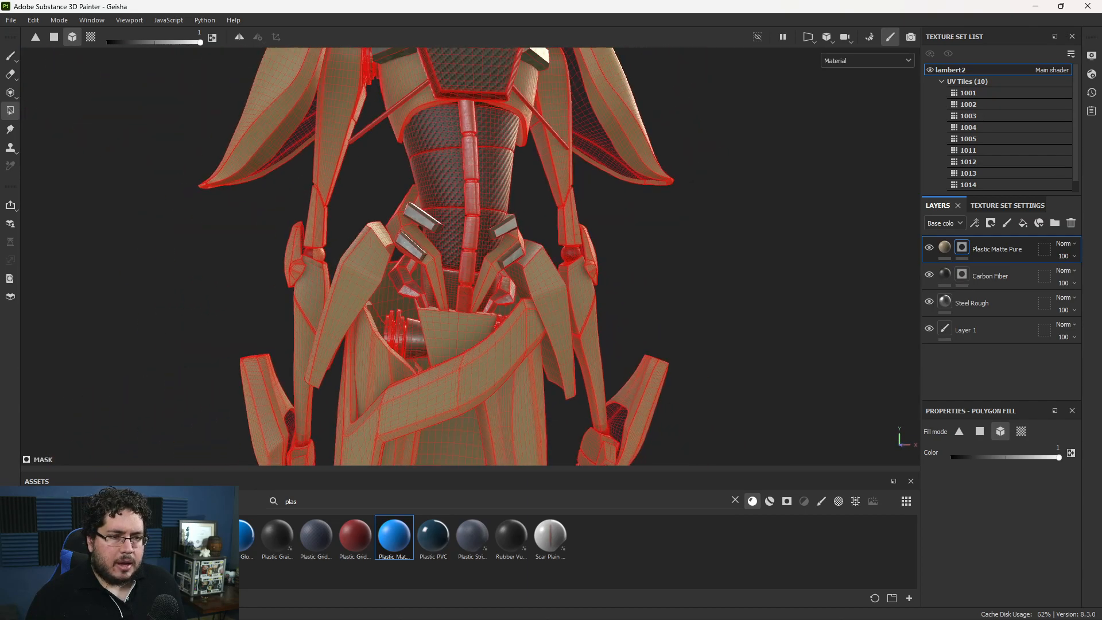
alt+middle_drag(454, 258, 396, 229)
scroll(470, 259, up, 1)
alt+middle_drag(384, 258, 562, 293)
alt+right_drag(563, 293, 677, 298)
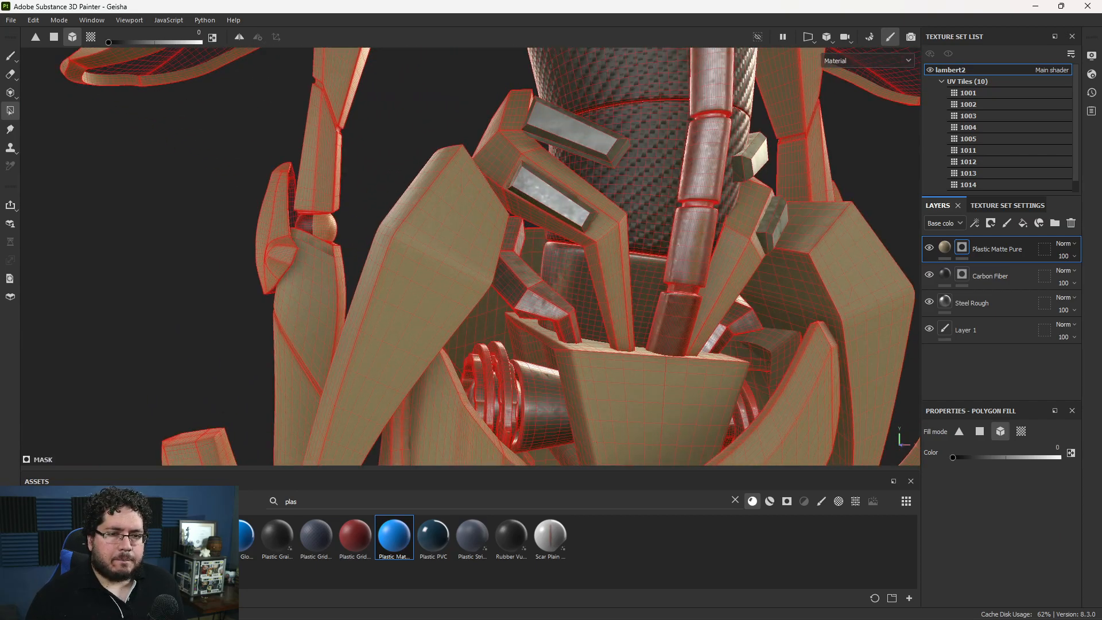
alt+right_drag(678, 299, 522, 299)
alt+middle_drag(523, 299, 496, 348)
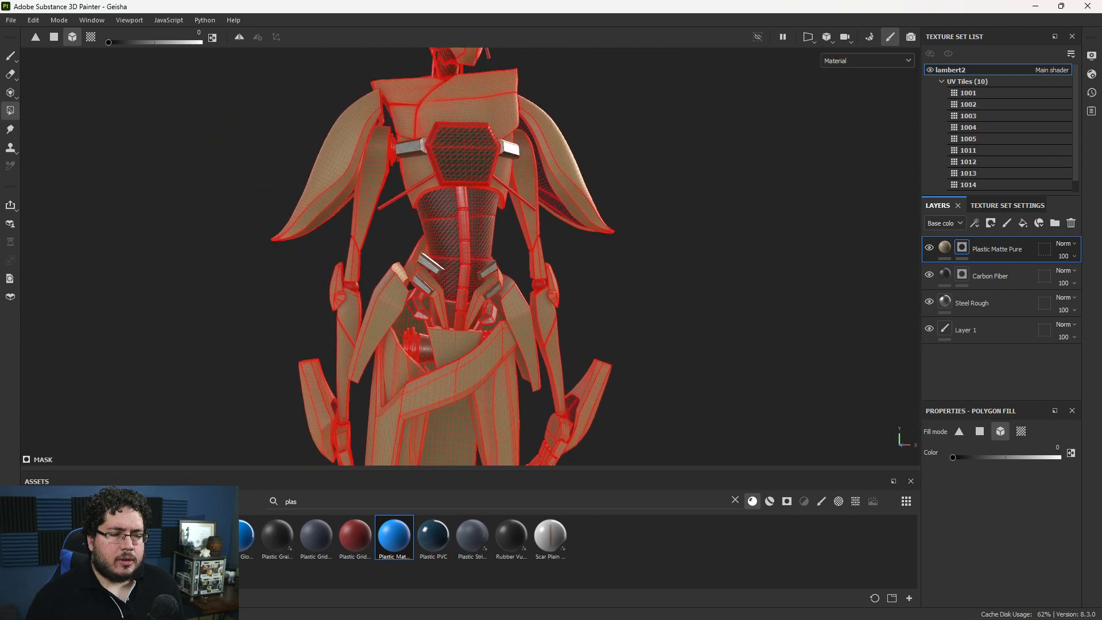
- Examine the beige, carbon and steel distribution on the robot's head, shoulders and full figure from the front and side
key(1)
alt+drag(811, 421, 860, 418)
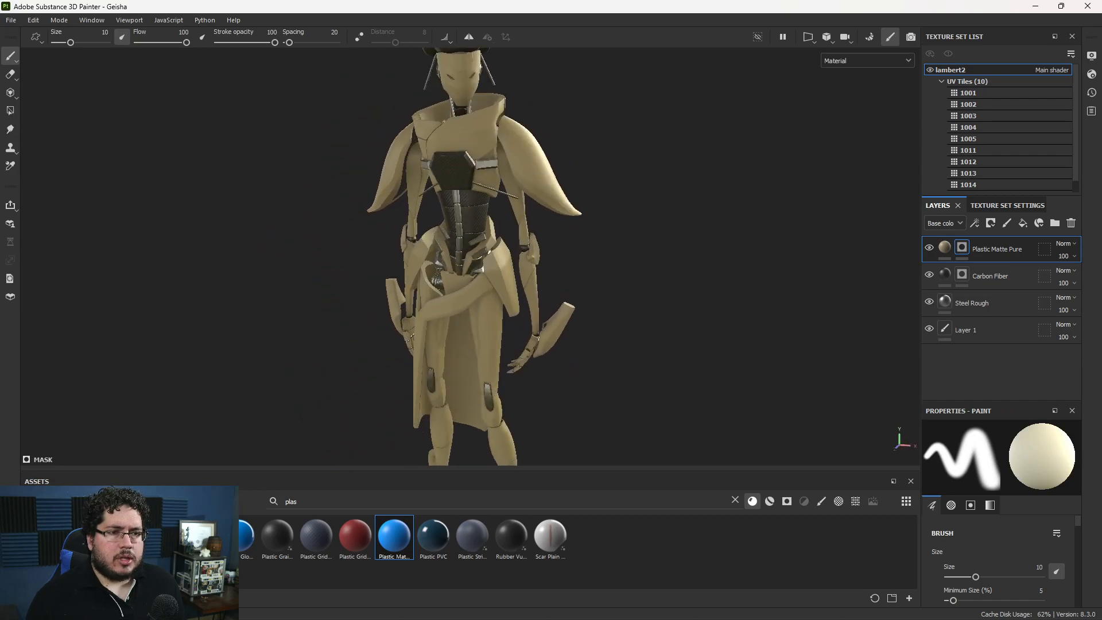
alt+middle_drag(457, 204, 490, 316)
alt+right_drag(490, 316, 588, 197)
key(4)
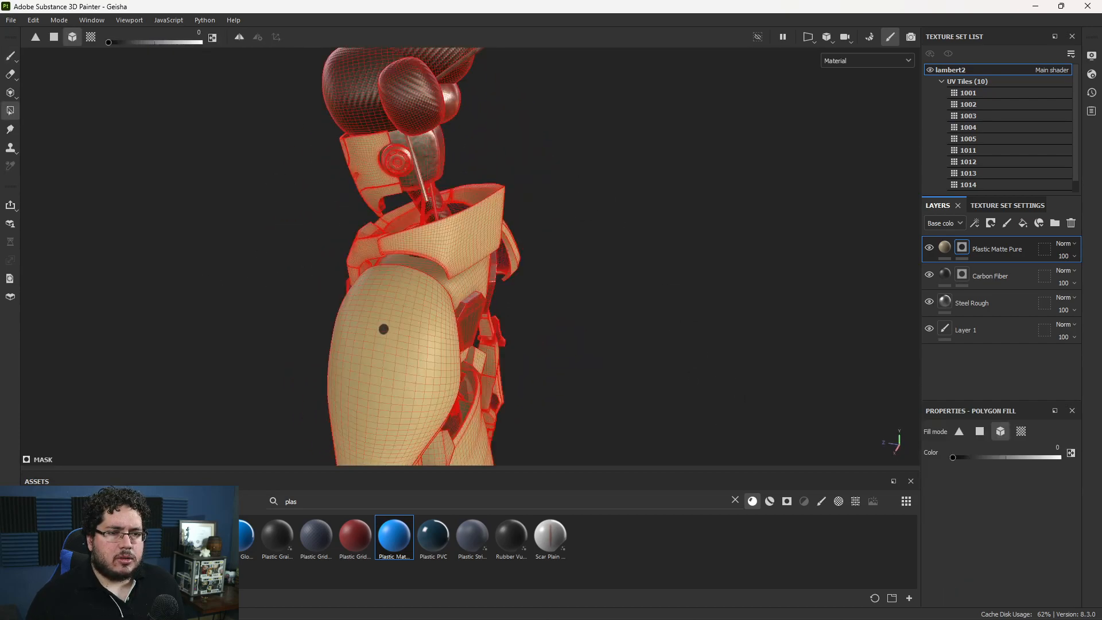
key(1)
mouse_move(437, 287)
alt+mouse_down()
mouse_move(207, 270)
mouse_move(275, 264)
alt+mouse_up()
alt+right_drag(276, 172, 199, 177)
alt+middle_drag(207, 268, 181, 181)
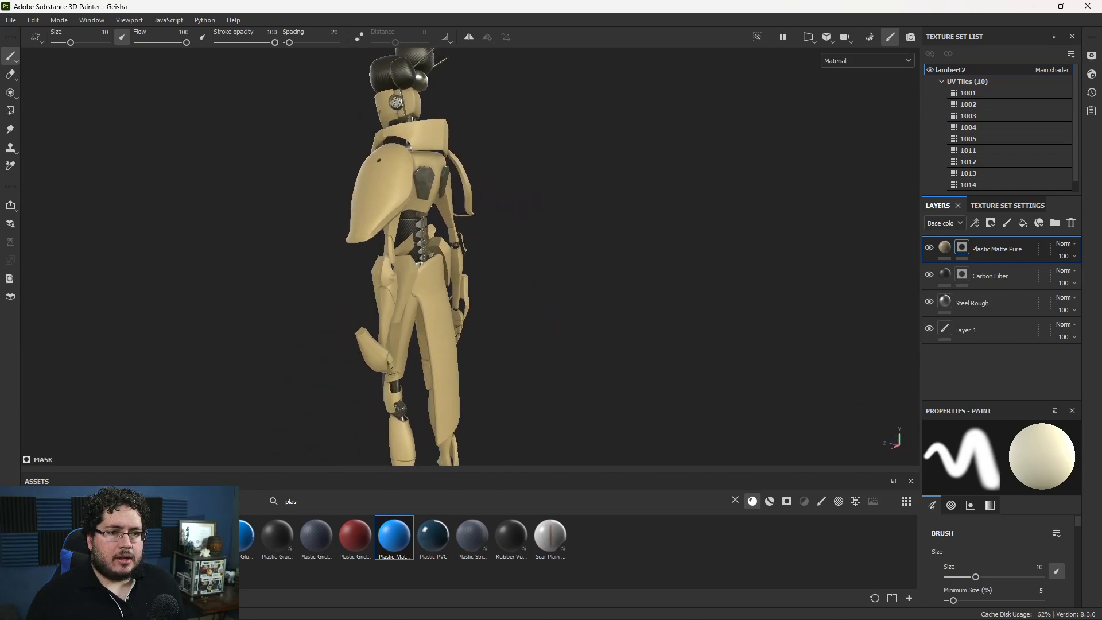
- Examine the back plates, rear vertebrae, arms and legs from behind and around to the front
alt+drag(460, 241, 322, 238)
alt+right_drag(367, 241, 517, 229)
alt+drag(459, 229, 511, 229)
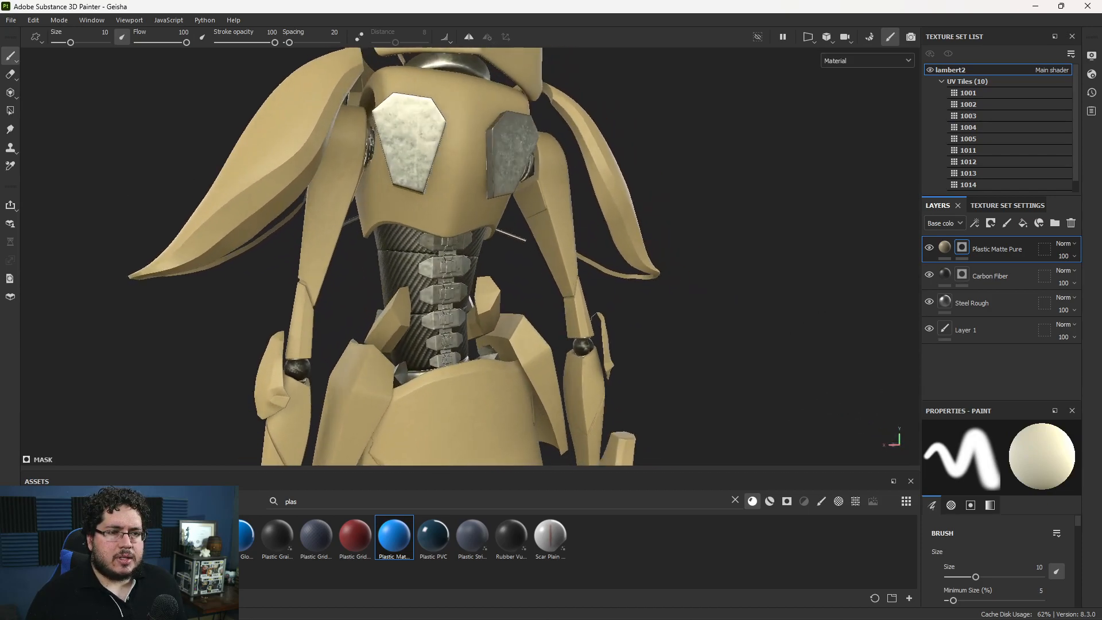
alt+right_drag(516, 241, 390, 258)
alt+drag(391, 258, 455, 283)
alt+right_drag(455, 283, 545, 362)
alt+drag(546, 362, 614, 356)
alt+right_drag(614, 356, 528, 229)
alt+drag(528, 229, 608, 229)
alt+middle_drag(626, 396, 499, 264)
alt+right_drag(499, 264, 459, 273)
alt+drag(459, 273, 493, 275)
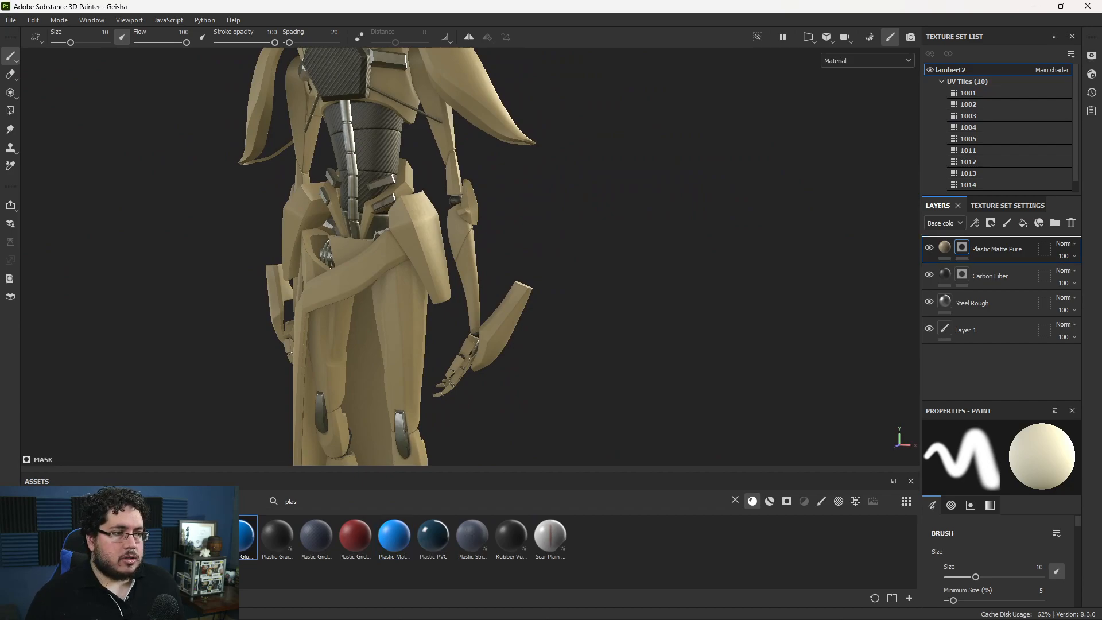
- Add the Plastic Glossy Pure material above the Plastic Matte Pure layer and set its base color to deep red
drag(241, 536, 997, 237)
click(991, 570)
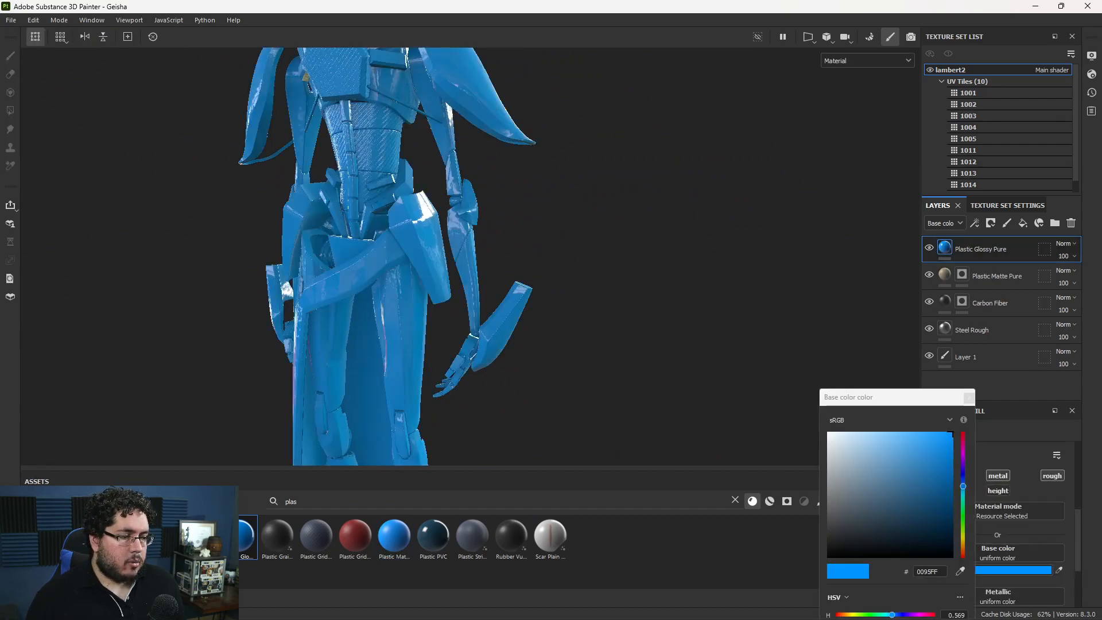
drag(963, 486, 963, 556)
drag(933, 458, 937, 477)
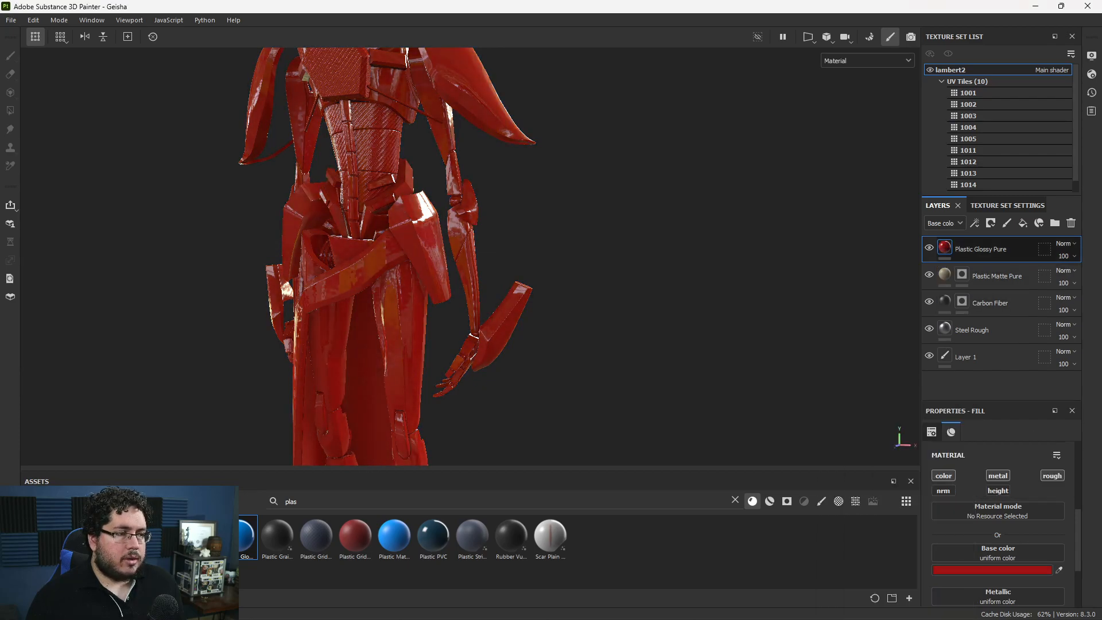
- Try adding a black mask to the Plastic Glossy Pure layer and filling the brackets beside the chest plate
right_click(929, 248)
click(974, 22)
alt+middle_drag(604, 173, 642, 304)
alt+right_drag(643, 305, 682, 304)
key(4)
alt+drag(414, 175, 499, 181)
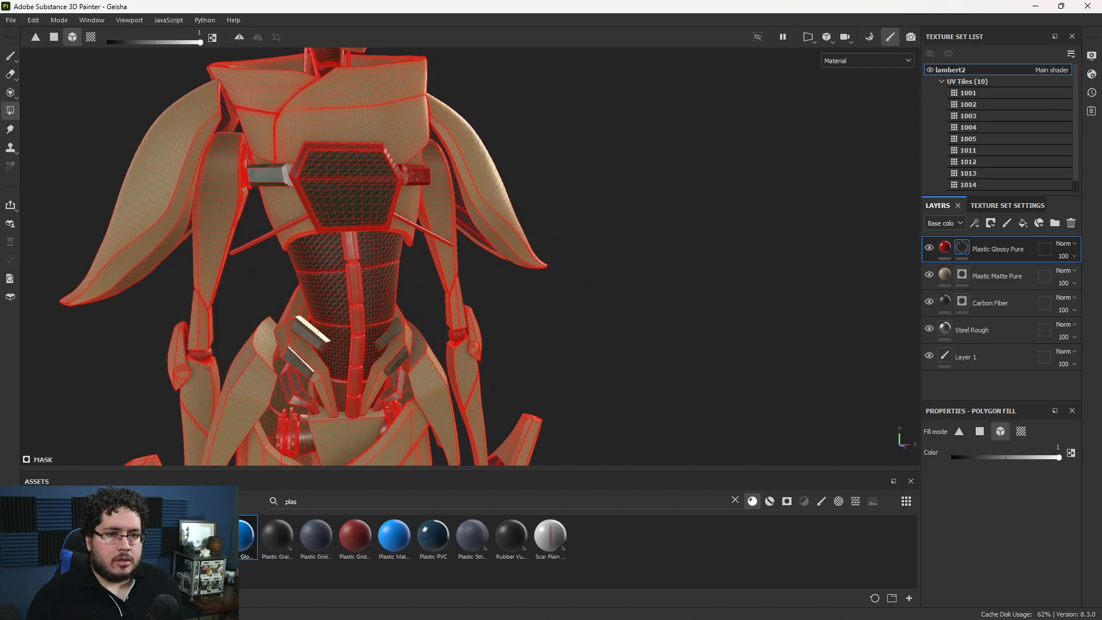
click(268, 175)
- Try filling the four small blocks on the waist struts in the Plastic Glossy Pure mask
alt+middle_drag(269, 175, 373, 121)
alt+right_drag(373, 121, 419, 126)
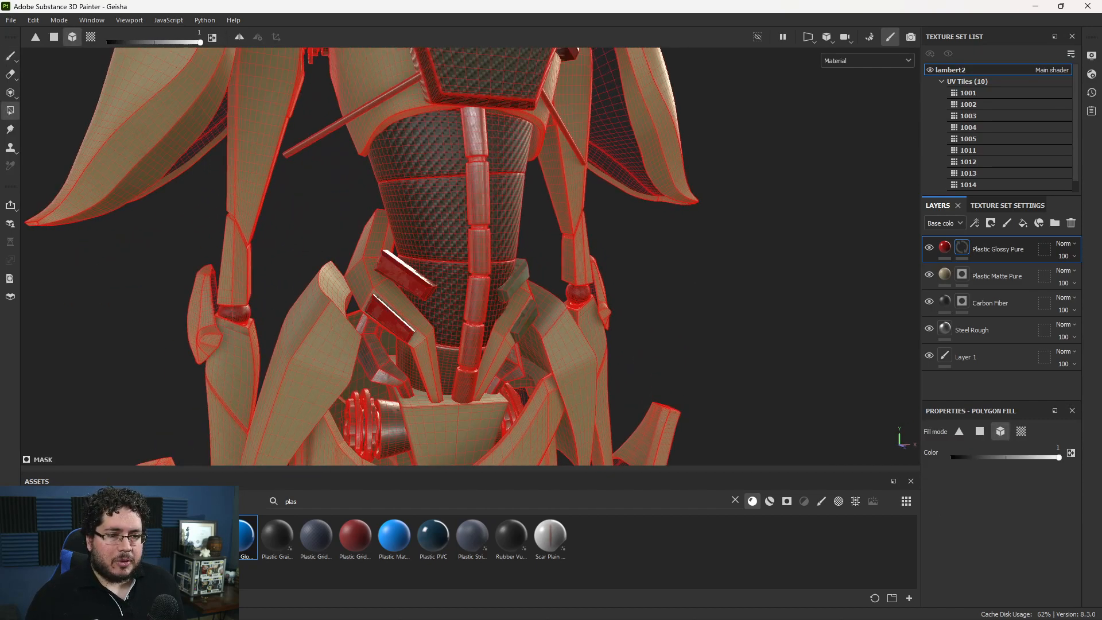
click(513, 273)
alt+drag(514, 273, 568, 269)
alt+middle_drag(568, 270, 569, 246)
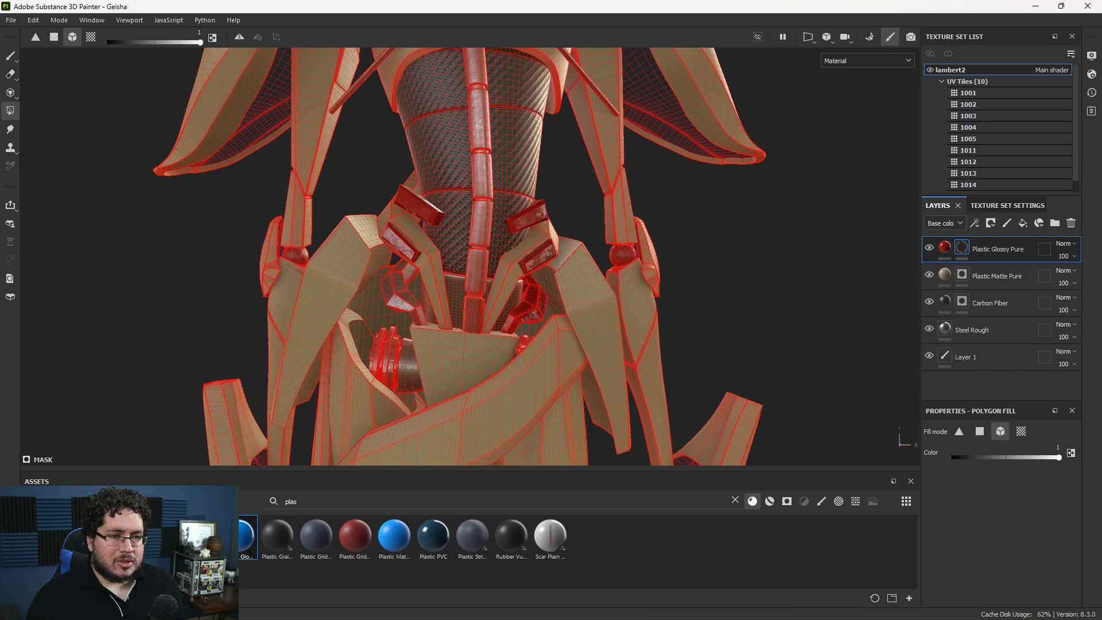
- Try filling the two hooked connectors behind the waist struts in the Plastic Glossy Pure mask
click(404, 300)
alt+middle_drag(403, 300, 417, 266)
alt+right_drag(417, 267, 476, 269)
alt+drag(477, 269, 534, 264)
alt+right_drag(533, 264, 482, 264)
alt+middle_drag(482, 264, 579, 209)
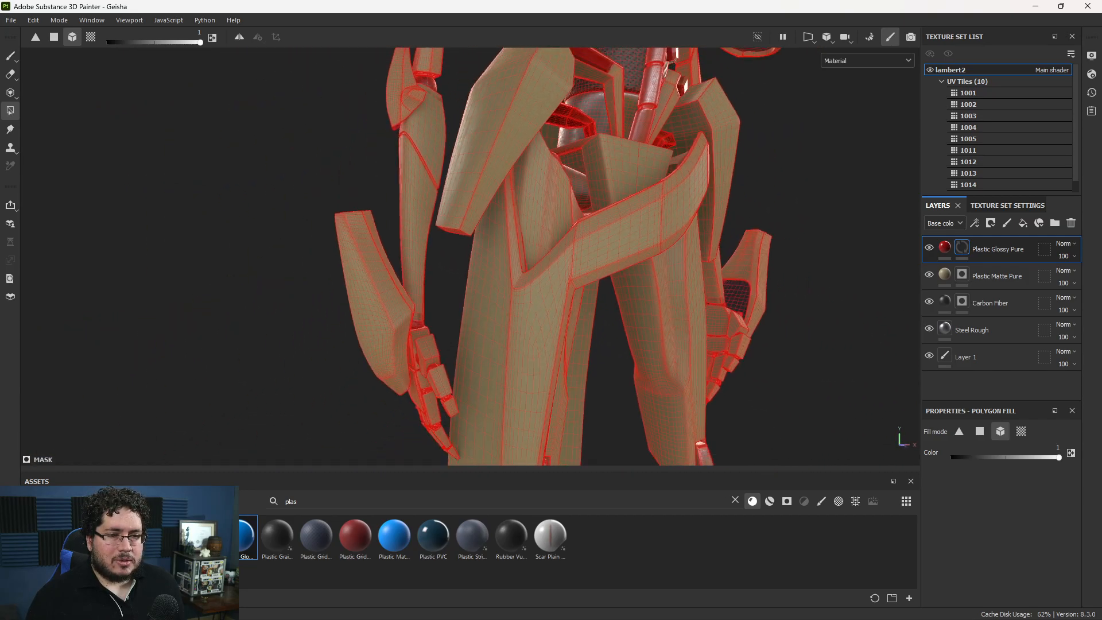
alt+drag(580, 209, 513, 218)
alt+middle_drag(513, 218, 516, 258)
alt+right_drag(516, 259, 560, 261)
alt+drag(559, 261, 537, 298)
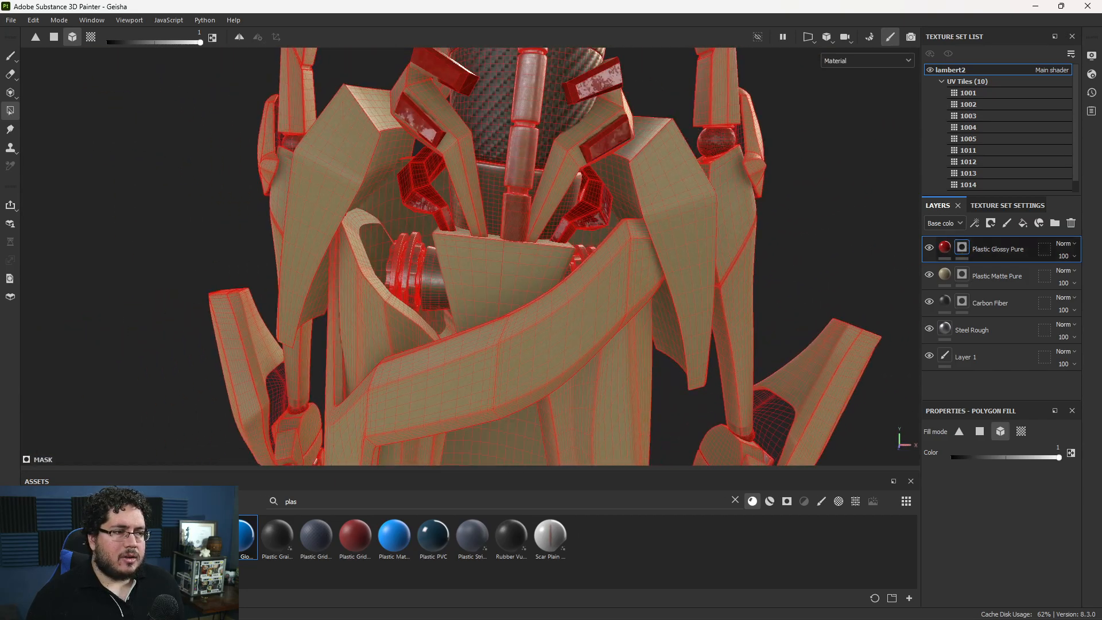
- Undo the polygon fills on the Plastic Glossy Pure layer together with its black mask
key(ctrl+z)
key(ctrl+z)
key(ctrl+z)
key(ctrl+z)
key(ctrl+z)
key(ctrl+z)
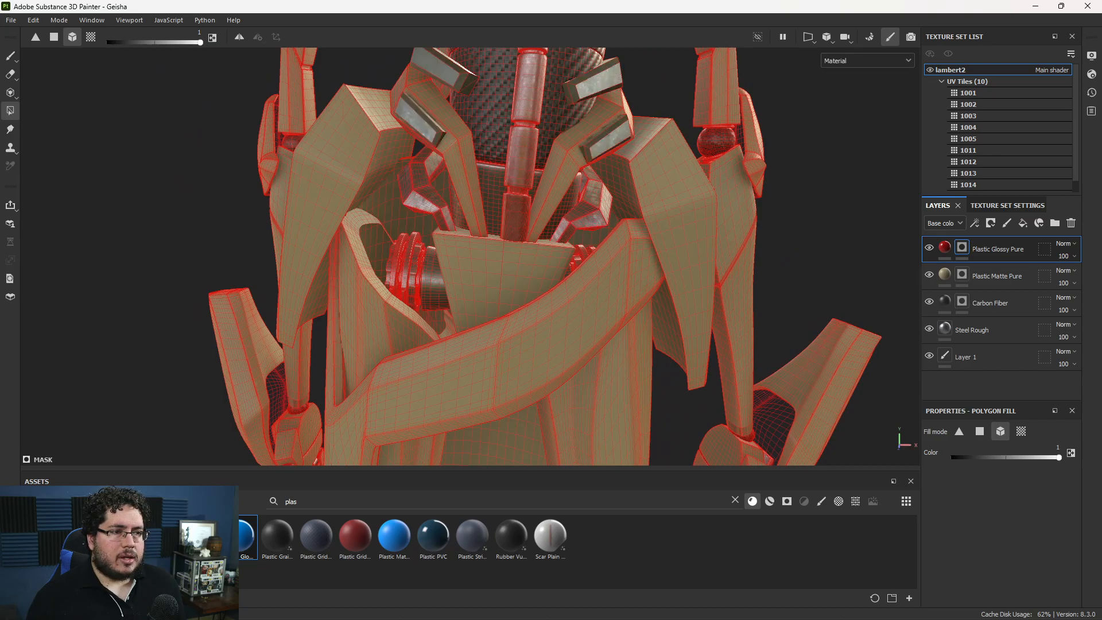
alt+right_drag(536, 299, 479, 287)
alt+middle_drag(479, 287, 556, 387)
key(ctrl+z)
alt+drag(557, 388, 522, 370)
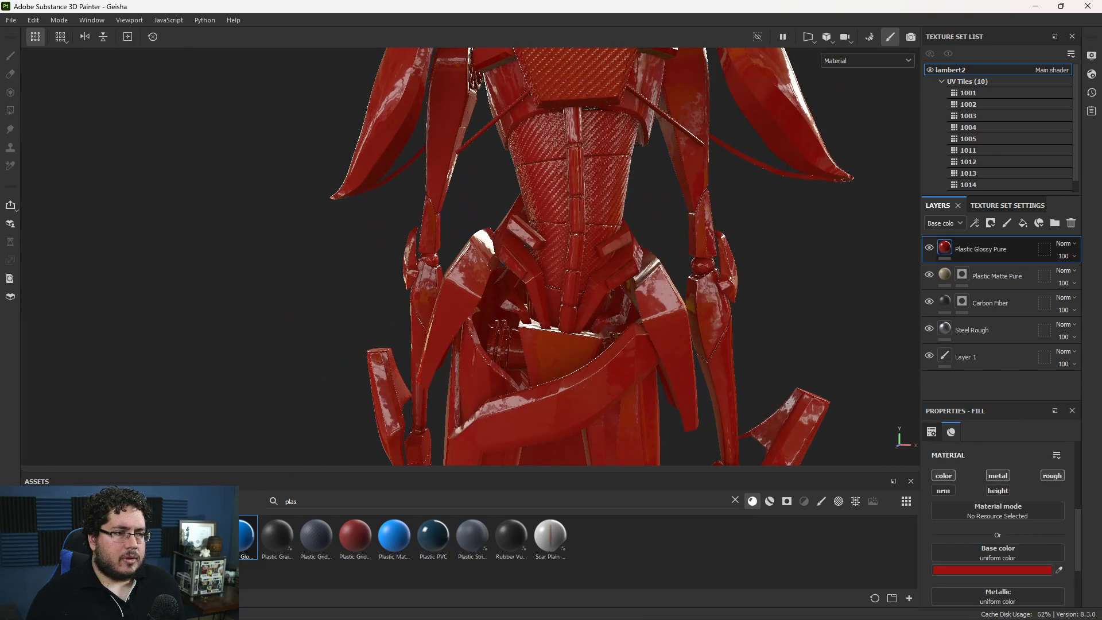
- Add a black mask to the red Plastic Glossy Pure layer again for polygon filling
right_click(997, 250)
click(977, 35)
right_click(997, 249)
click(974, 22)
alt+drag(579, 321, 591, 344)
alt+middle_drag(597, 367, 599, 319)
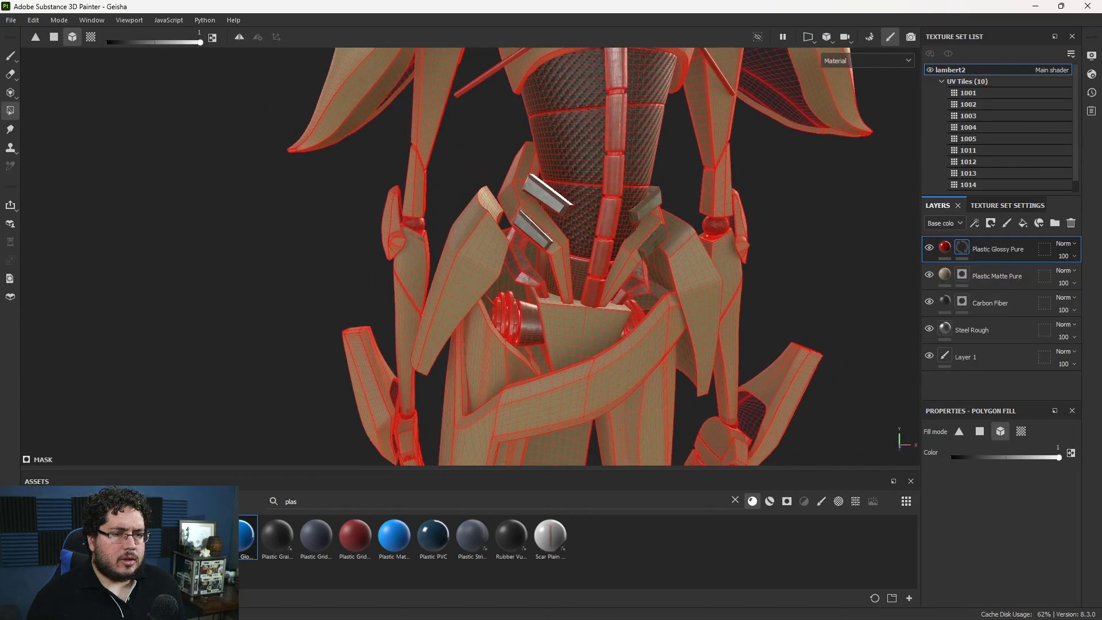
- Fill the lower waist-strut blocks, the hooked hip connectors and the front spine segments in the Plastic Glossy Pure mask
alt+right_drag(600, 319, 700, 338)
alt+middle_drag(517, 258, 599, 310)
click(354, 190)
click(339, 74)
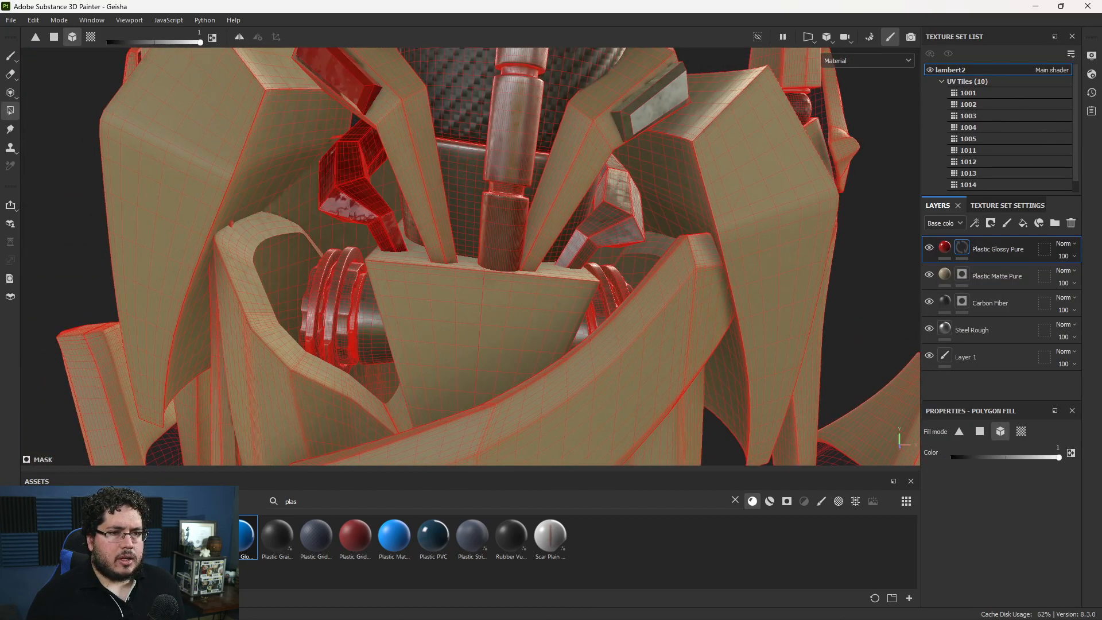
click(660, 98)
alt+right_drag(511, 230, 413, 218)
alt+middle_drag(459, 218, 470, 310)
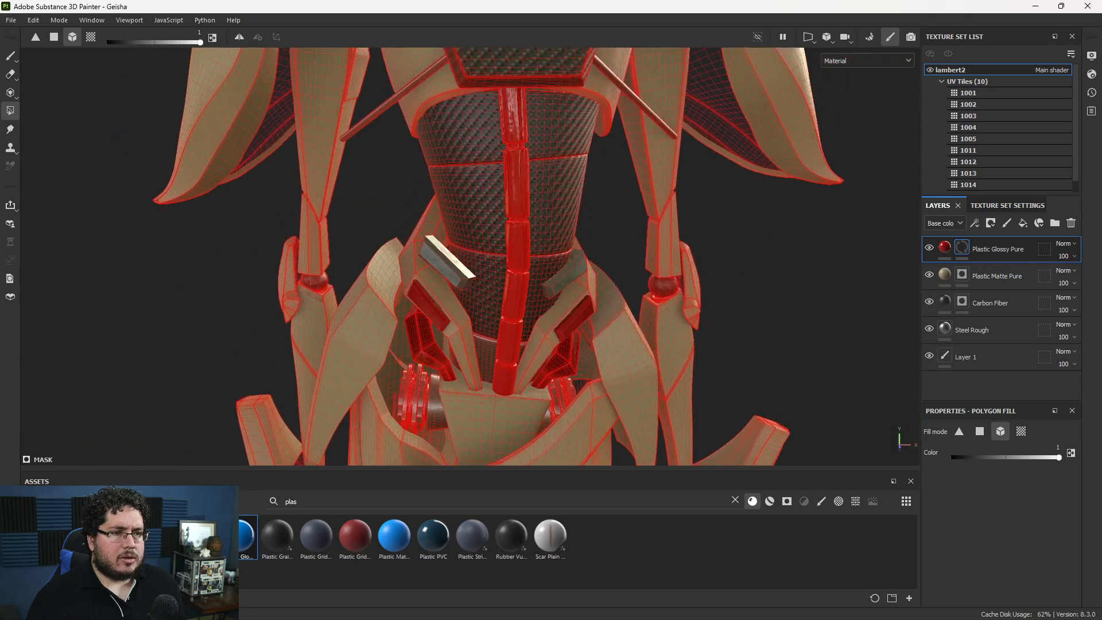
alt+right_drag(471, 309, 425, 304)
- Fill the elongated inserts on both knees in the Plastic Glossy Pure mask
alt+drag(459, 275, 476, 333)
alt+middle_drag(477, 401, 473, 141)
alt+right_drag(473, 141, 534, 160)
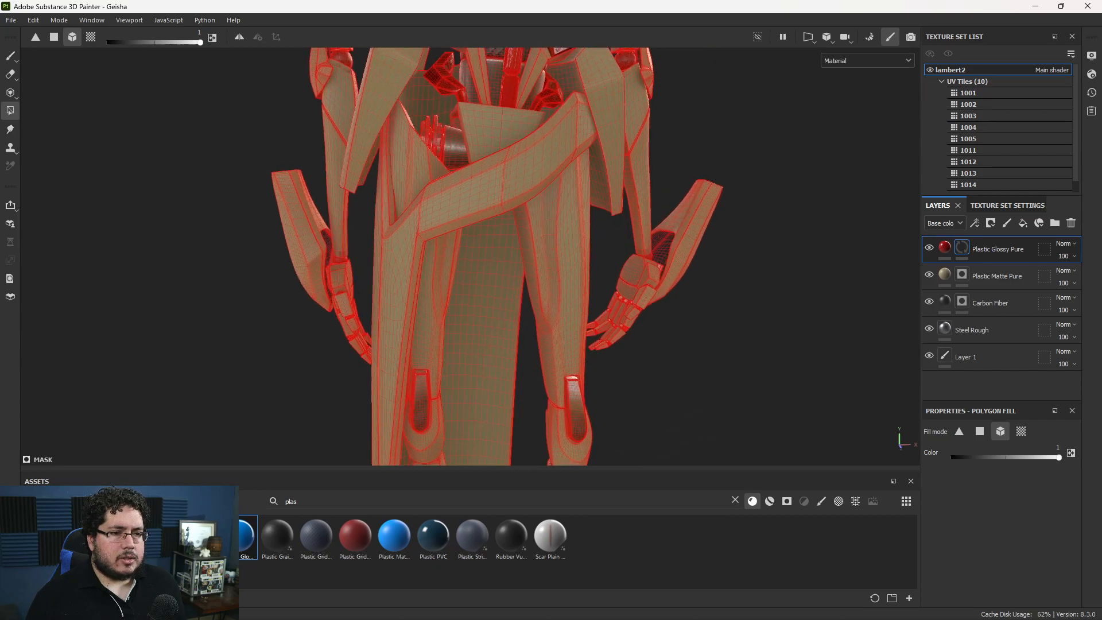
alt+middle_drag(534, 229, 558, 122)
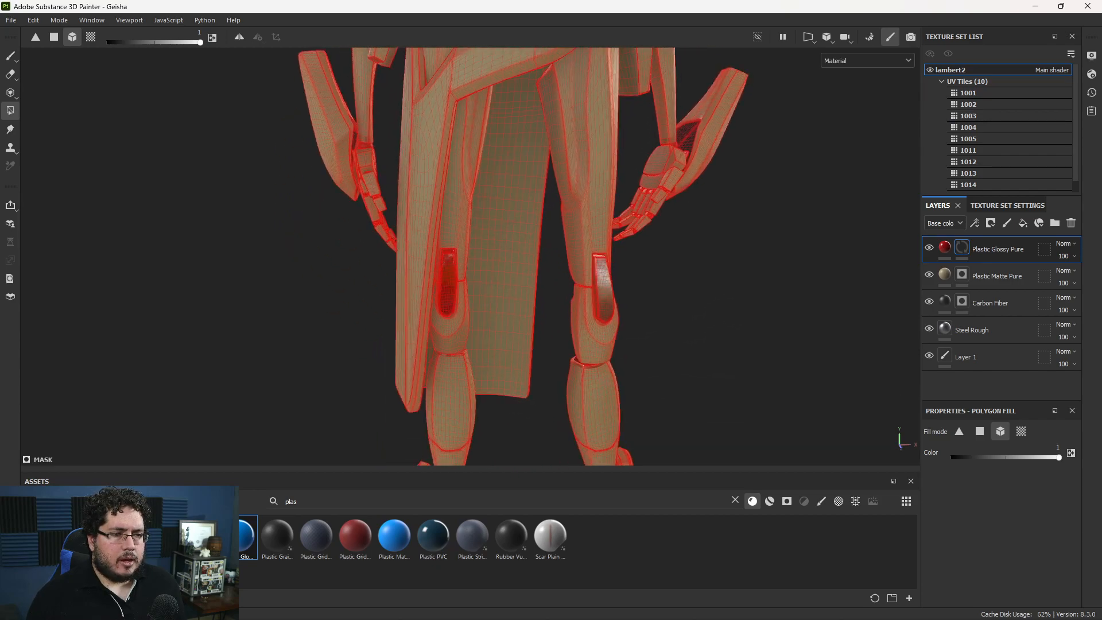
click(603, 291)
alt+drag(603, 291, 488, 298)
- Examine the lower legs, head, neck and chest for further parts suited to the red accent material
alt+right_drag(487, 298, 447, 292)
alt+middle_drag(516, 322, 474, 63)
alt+drag(474, 270, 617, 265)
alt+middle_drag(517, 190, 582, 330)
alt+middle_drag(565, 115, 622, 421)
alt+middle_drag(625, 162, 537, 433)
alt+right_drag(539, 275, 603, 287)
alt+middle_drag(573, 229, 565, 332)
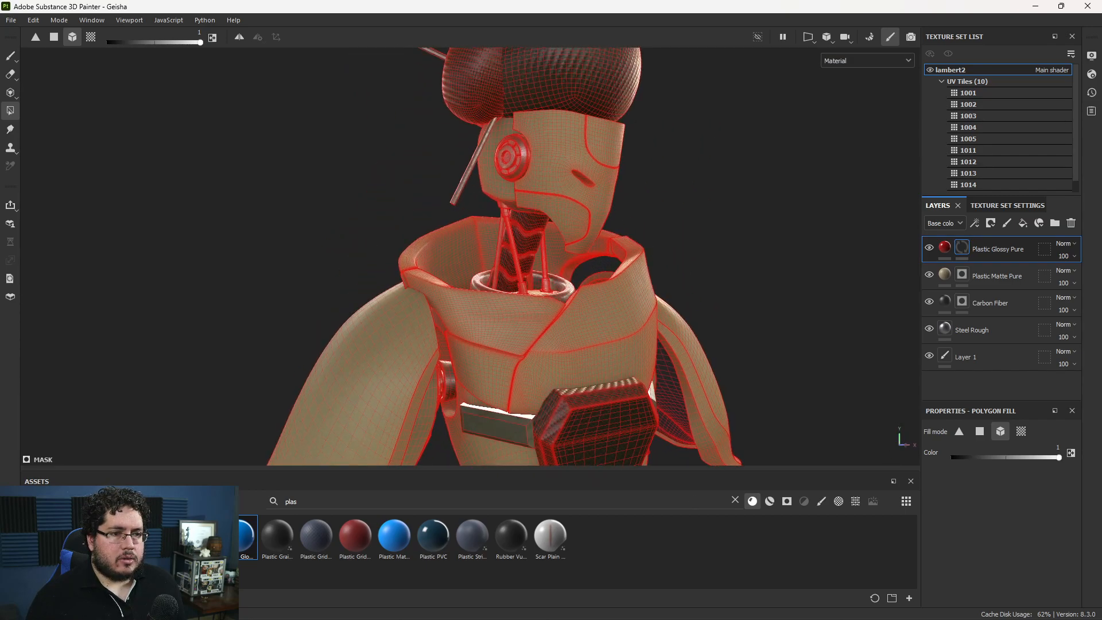
alt+drag(620, 275, 482, 313)
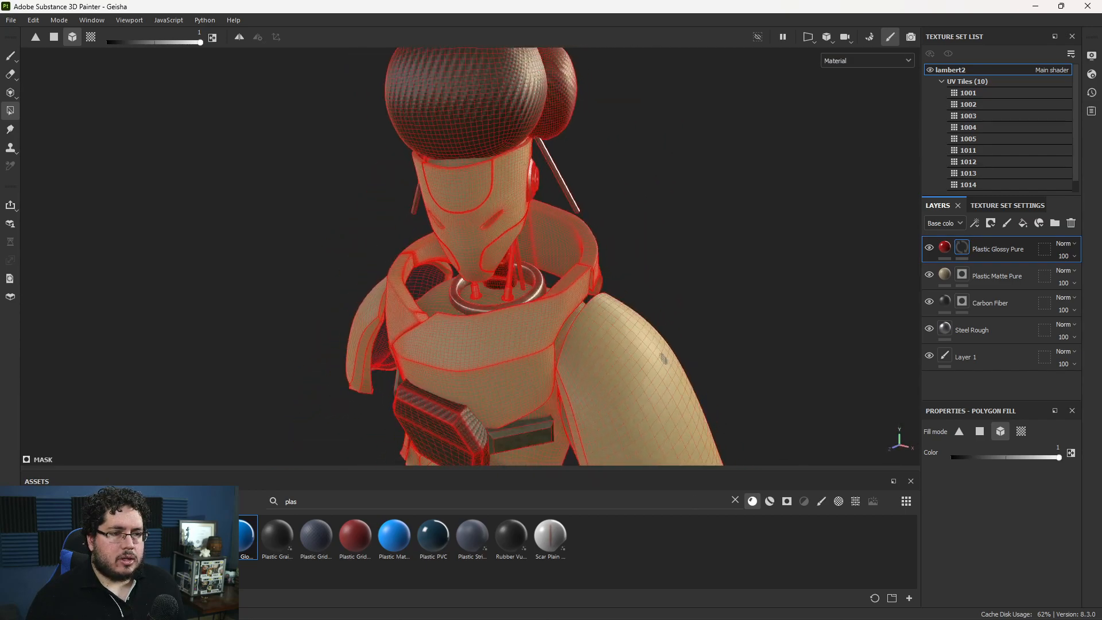
alt+middle_drag(482, 313, 485, 356)
alt+drag(482, 312, 579, 299)
- Fill the thin rods below the chest and the vertebrae along the back in the Plastic Glossy Pure mask
drag(343, 245, 355, 249)
alt+drag(356, 249, 579, 252)
alt+right_drag(580, 253, 517, 253)
alt+middle_drag(516, 298, 533, 144)
alt+drag(534, 229, 574, 229)
alt+middle_drag(551, 310, 559, 235)
alt+right_drag(559, 235, 689, 244)
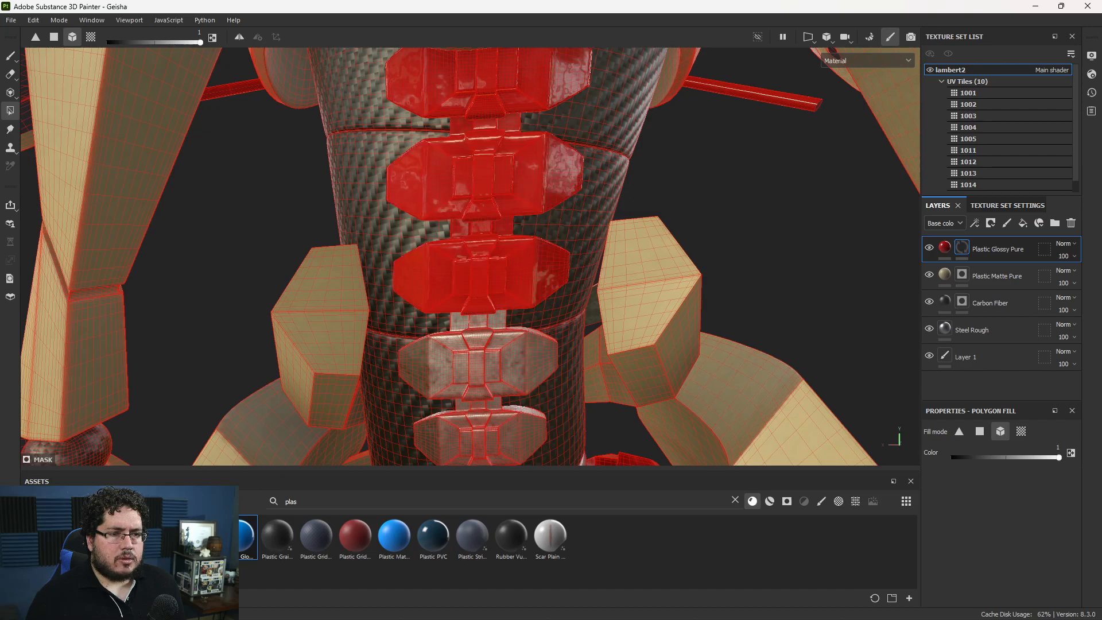
alt+right_drag(631, 252, 540, 252)
alt+middle_drag(540, 368, 546, 173)
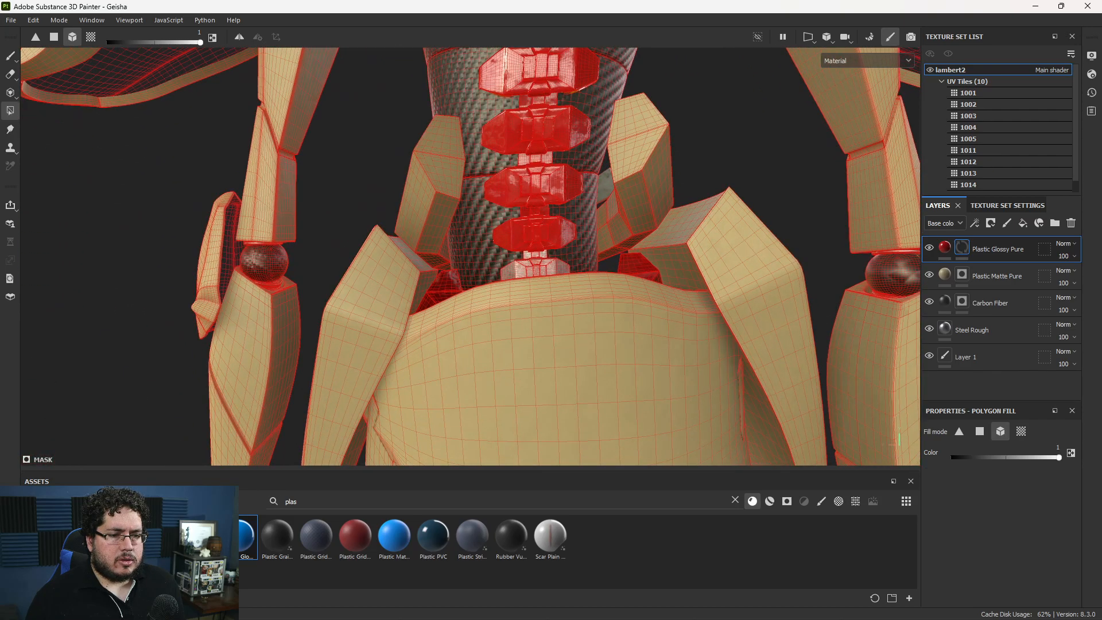
- Examine the red accents around the hips, arm and waist from the back and front
key(1)
alt+right_drag(630, 332, 651, 101)
mouse_move(651, 100)
alt+mouse_down()
mouse_move(803, 172)
mouse_move(741, 214)
mouse_move(827, 218)
alt+mouse_up()
alt+middle_drag(517, 258, 648, 253)
alt+right_drag(574, 253, 700, 252)
alt+right_drag(367, 244, 483, 236)
key(4)
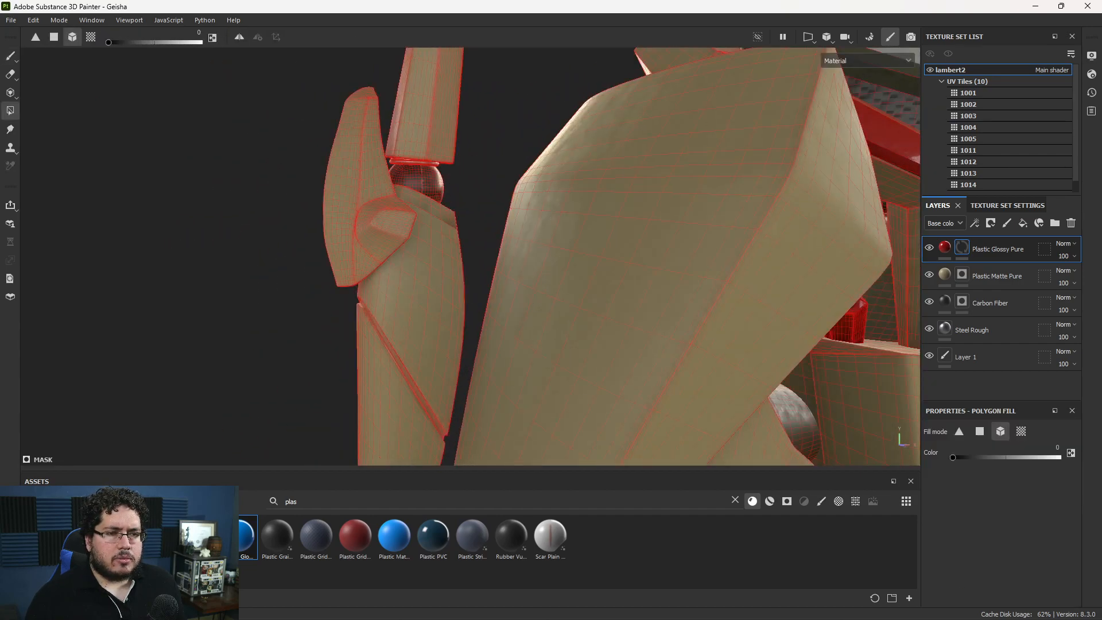
key(1)
alt+right_drag(524, 288, 201, 179)
alt+drag(659, 241, 551, 253)
alt+right_drag(608, 255, 468, 249)
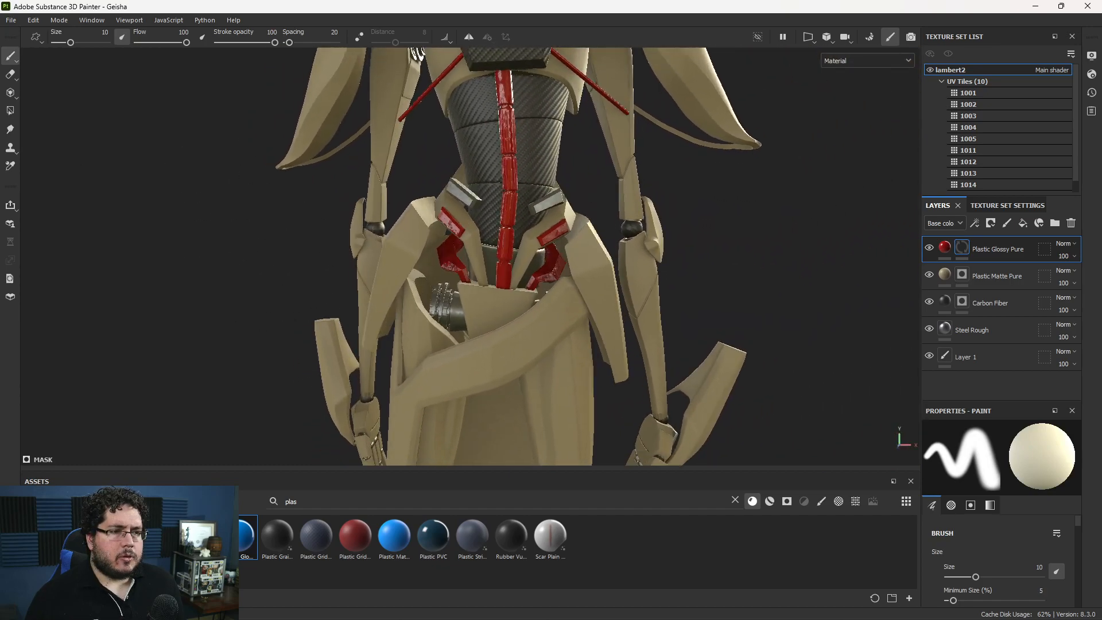
- Fill the two upper blocks on the waist struts in the Plastic Glossy Pure mask
scroll(442, 135, up, 3)
key(4)
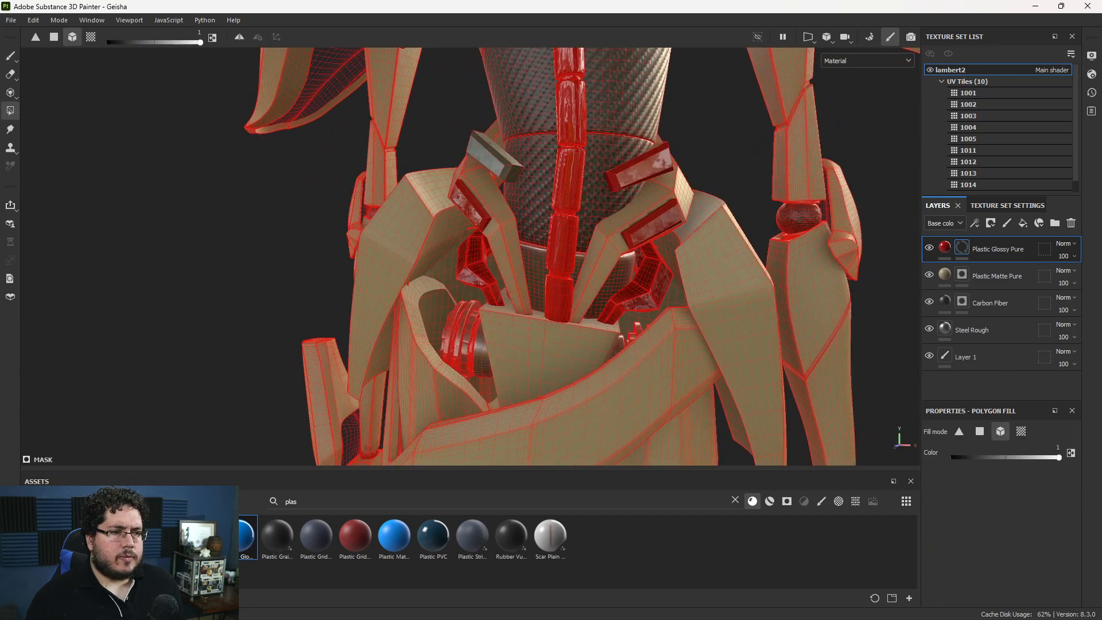
key(1)
alt+right_drag(465, 252, 106, 147)
alt+middle_drag(551, 259, 533, 240)
scroll(750, 406, up, 4)
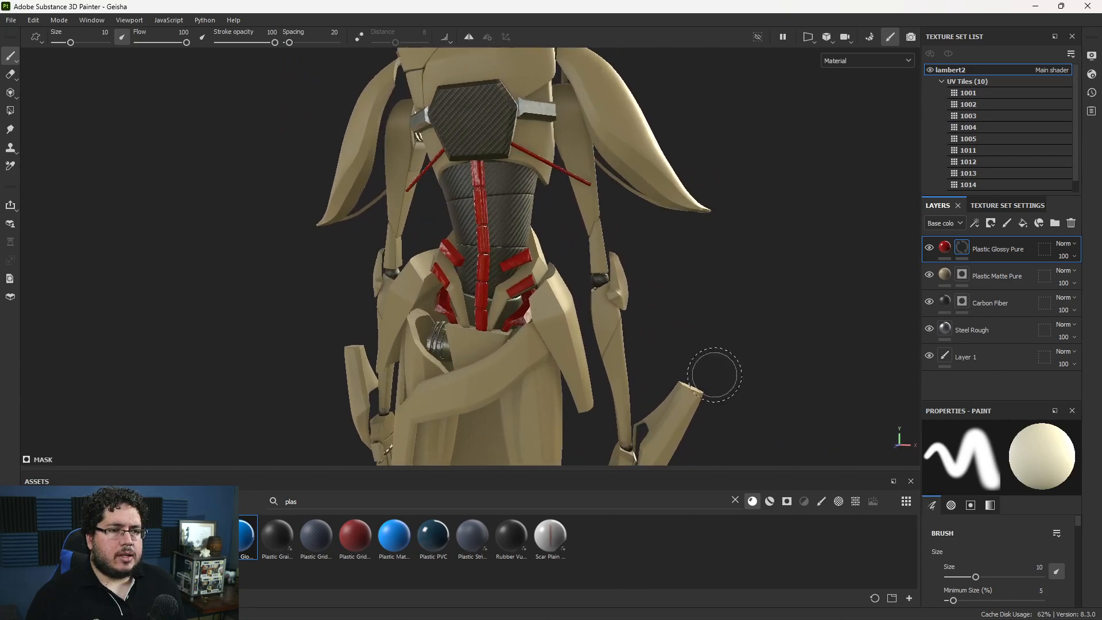
- Fill the brackets beside the chest plate and the hanging hairpins in the Plastic Glossy Pure mask
key(4)
alt+drag(482, 247, 533, 255)
alt+right_drag(533, 255, 459, 230)
alt+middle_drag(482, 218, 476, 281)
alt+drag(477, 258, 511, 282)
alt+right_drag(482, 247, 562, 275)
alt+middle_drag(494, 229, 505, 304)
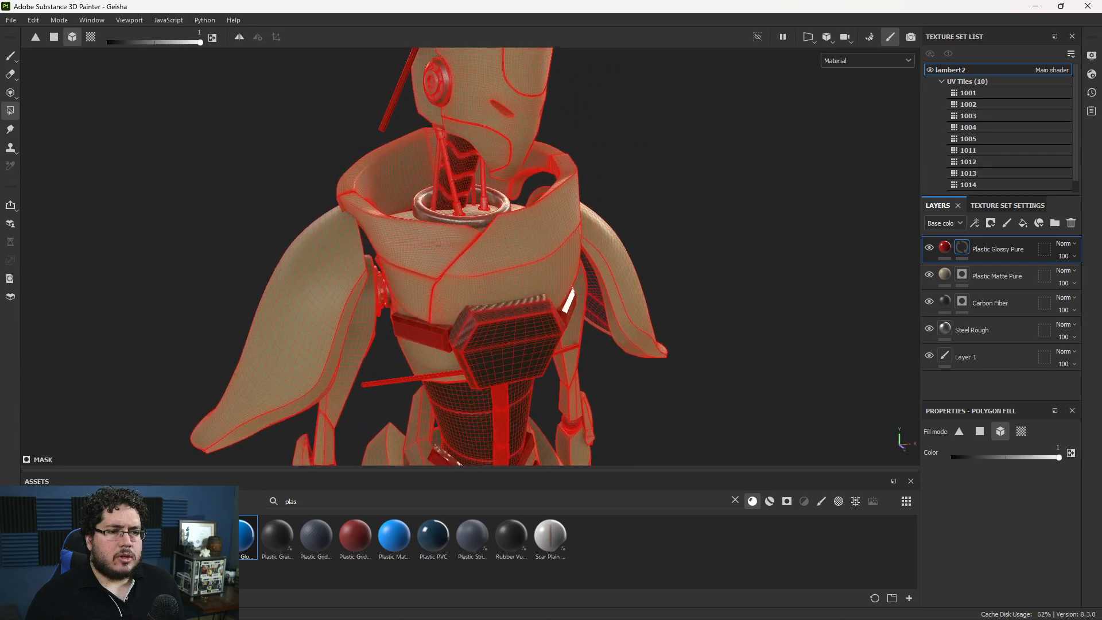
- Examine the balance of red, beige and carbon parts across the whole robot
key(1)
alt+drag(708, 280, 488, 287)
alt+right_drag(488, 287, 402, 270)
alt+drag(401, 269, 326, 295)
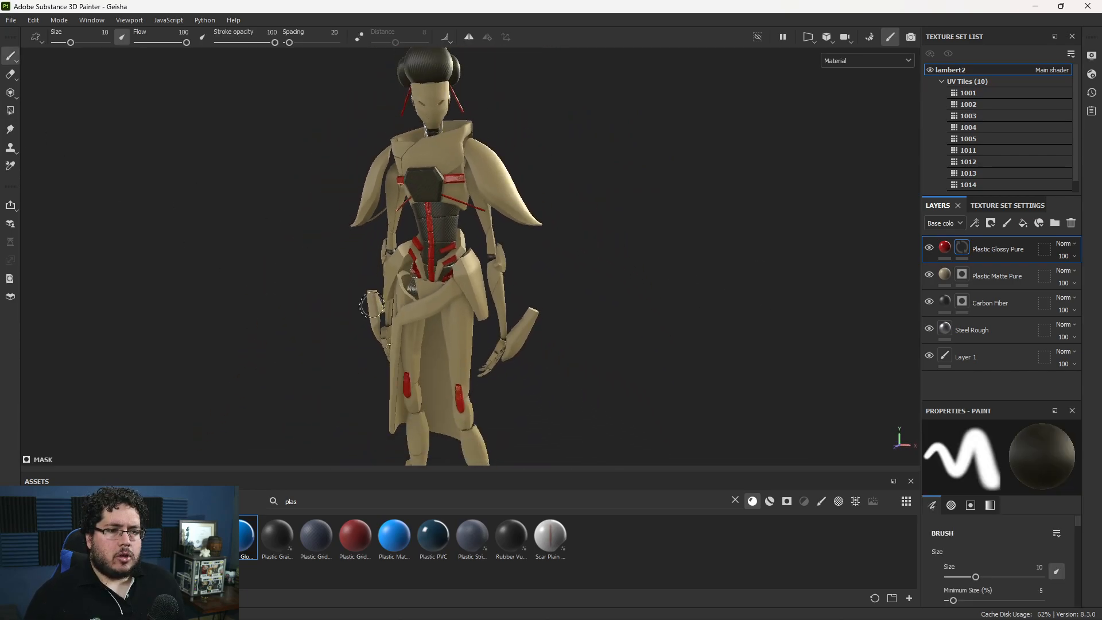
alt+middle_drag(326, 295, 316, 245)
alt+right_drag(316, 244, 243, 199)
alt+drag(243, 199, 299, 206)
alt+right_drag(437, 230, 536, 258)
alt+drag(535, 258, 571, 264)
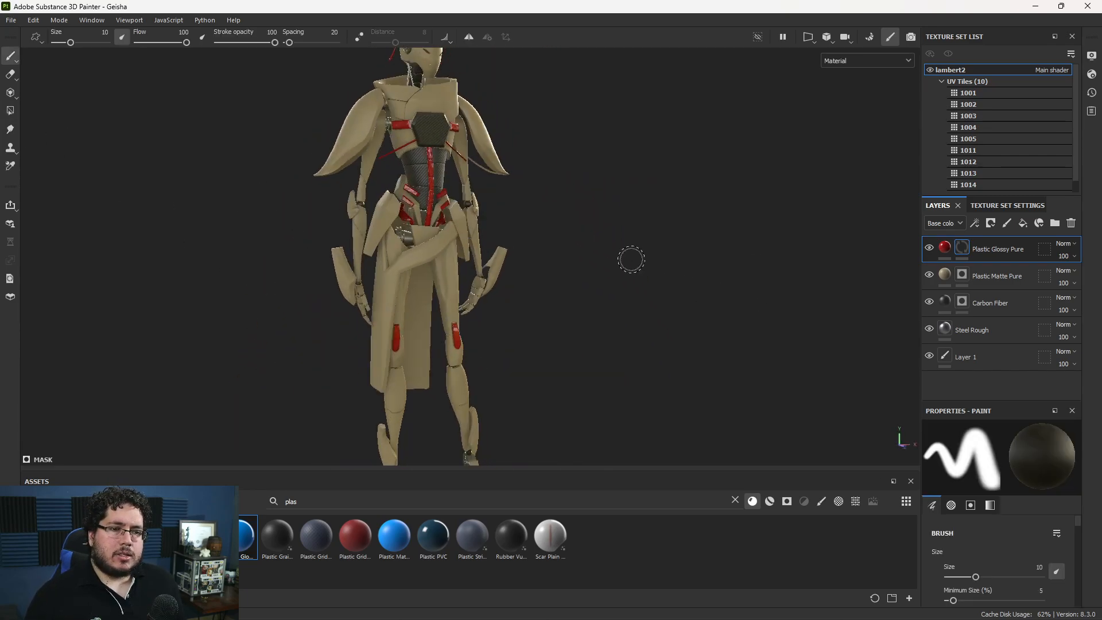
alt+right_drag(411, 235, 479, 256)
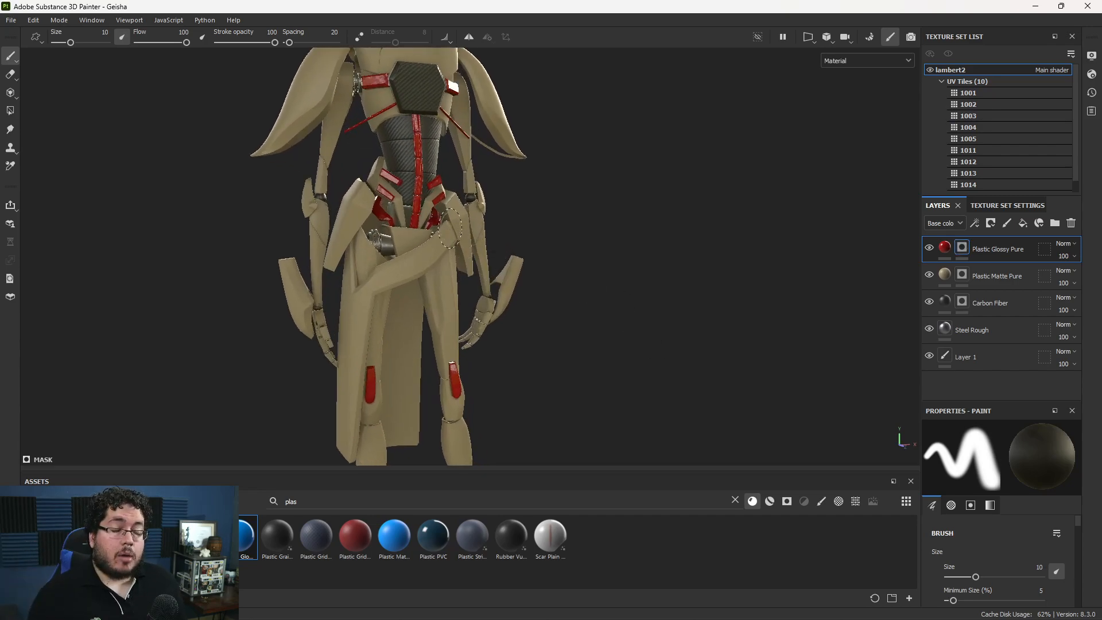
- Fill the outer elbow guards on both arms in the Plastic Glossy Pure mask
alt+right_drag(341, 193, 396, 209)
key(4)
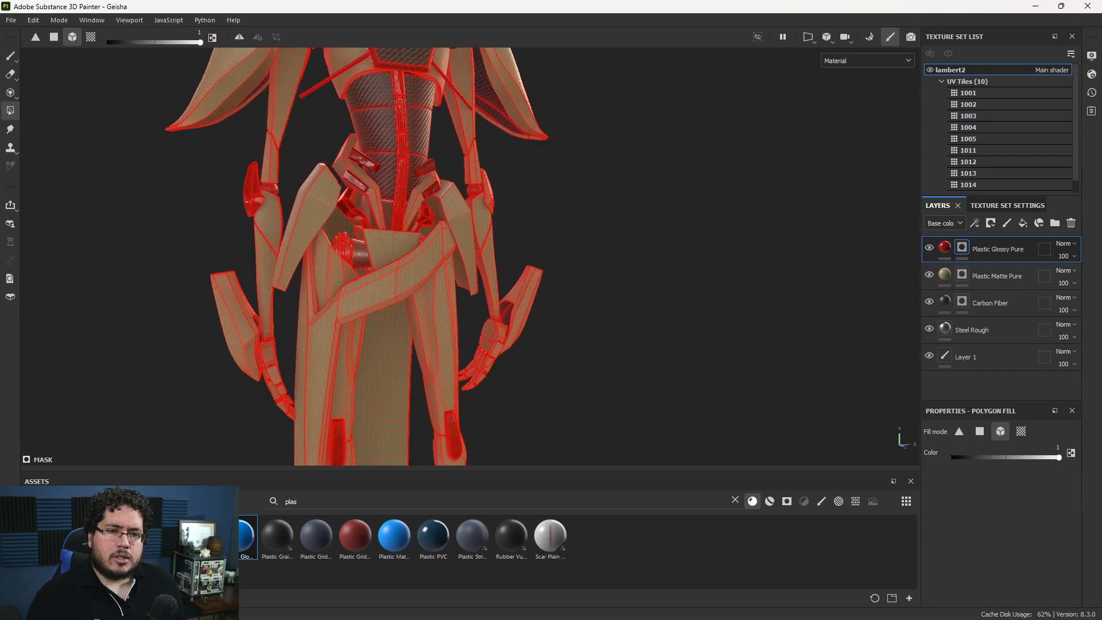
key(1)
alt+drag(689, 354, 551, 344)
alt+right_drag(551, 344, 367, 310)
alt+drag(367, 310, 286, 288)
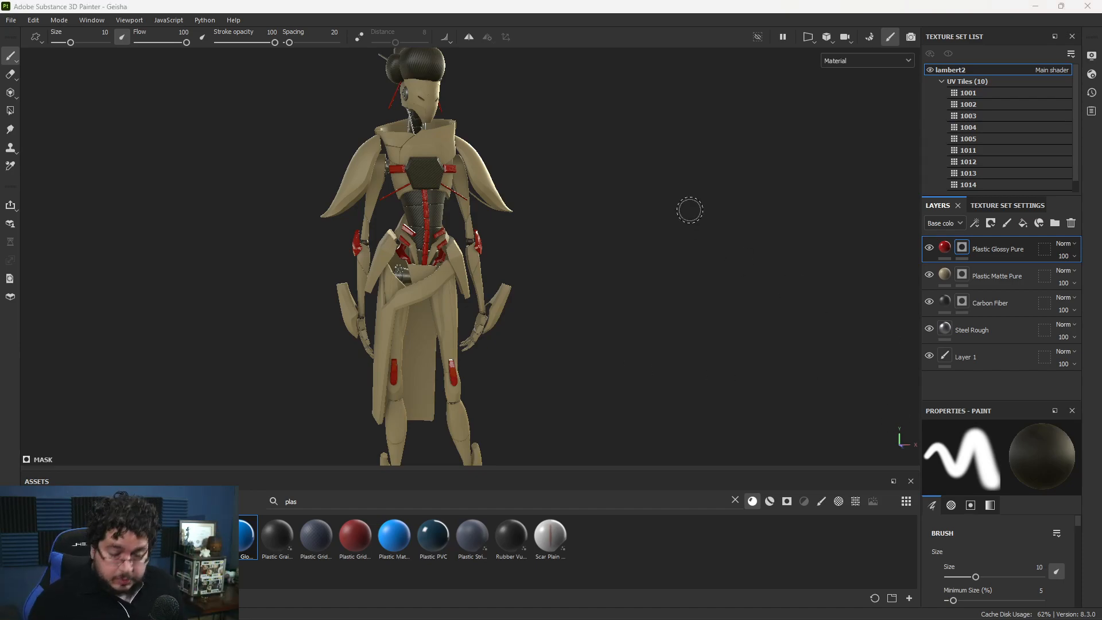
- Set the roughness of the Plastic Glossy Pure layer to about 0.28
alt+drag(443, 269, 426, 271)
alt+right_drag(426, 271, 517, 273)
alt+middle_drag(516, 272, 491, 285)
alt+right_drag(490, 284, 551, 285)
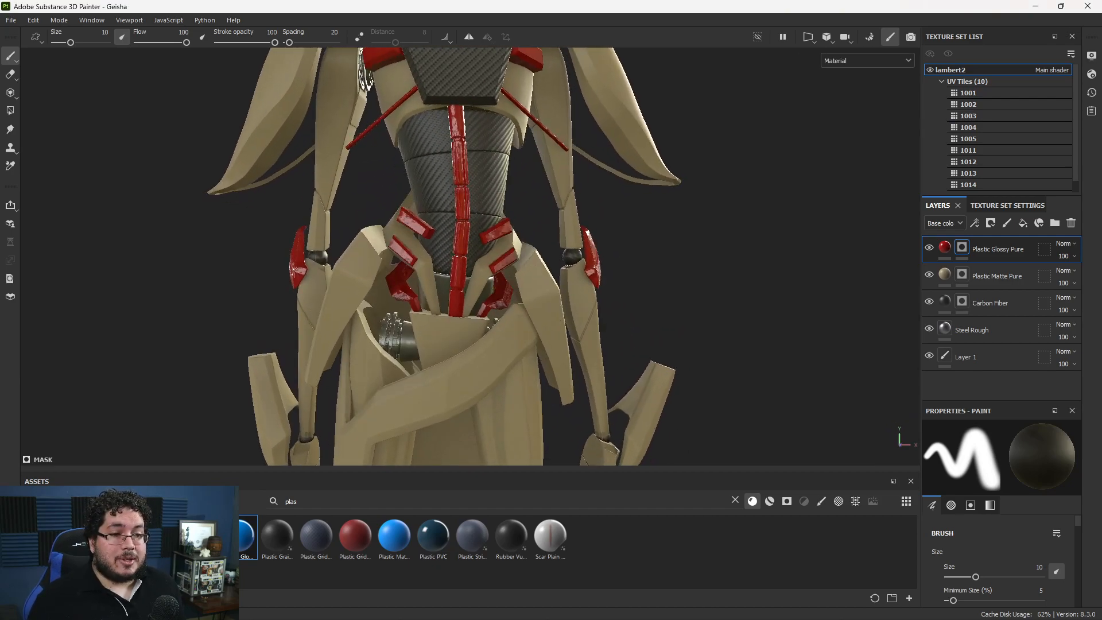
click(945, 247)
scroll(995, 513, down, 3)
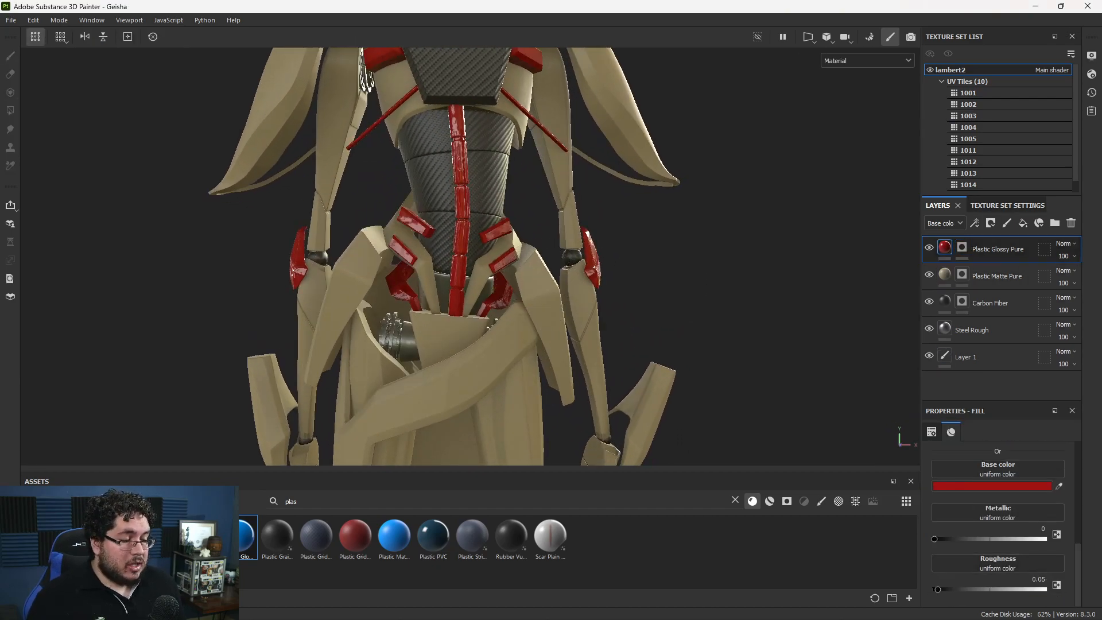
drag(941, 589, 960, 589)
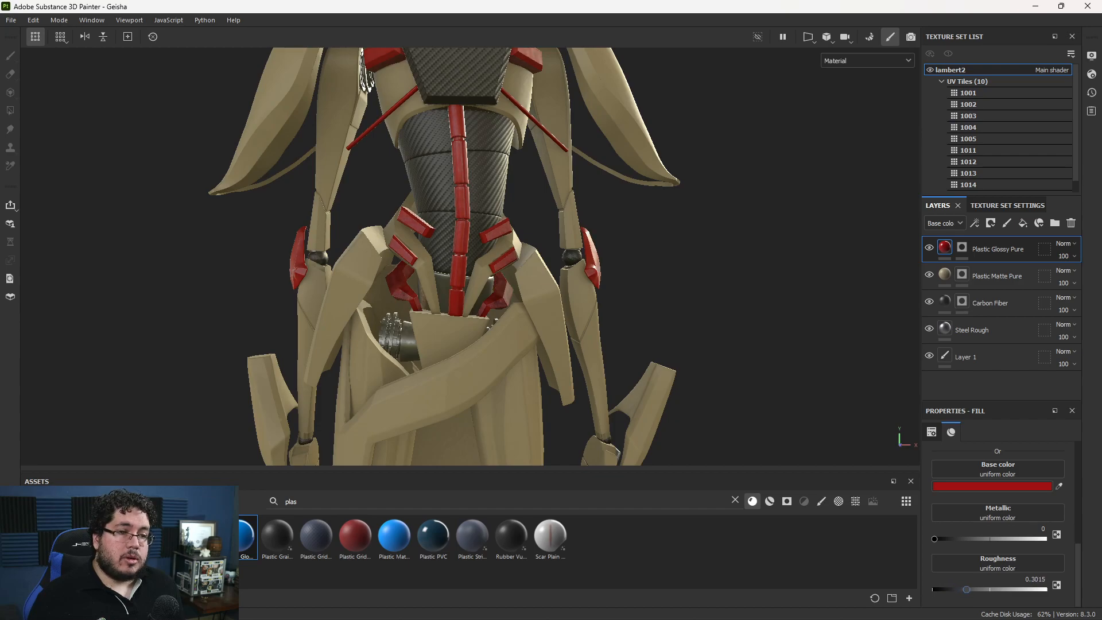
- Examine the shine of the red parts on the torso, arms and knees from near and far
alt+right_drag(517, 258, 453, 258)
alt+drag(453, 258, 510, 261)
alt+right_drag(510, 261, 540, 261)
alt+drag(540, 261, 482, 264)
alt+right_drag(482, 264, 379, 264)
alt+drag(379, 264, 396, 278)
alt+middle_drag(396, 278, 391, 243)
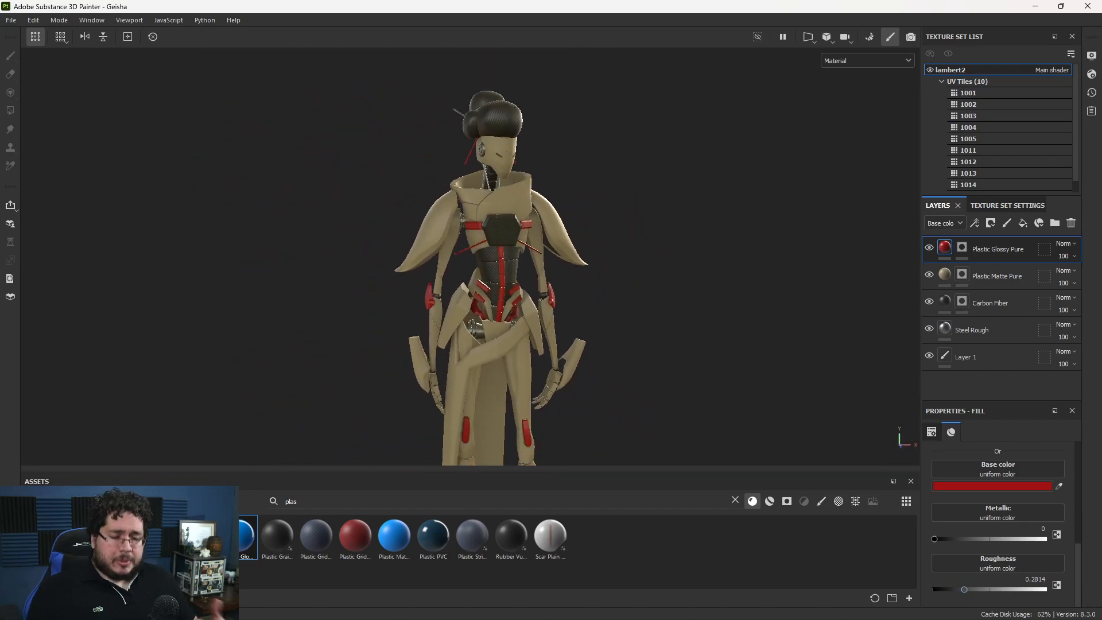
alt+right_drag(511, 270, 433, 270)
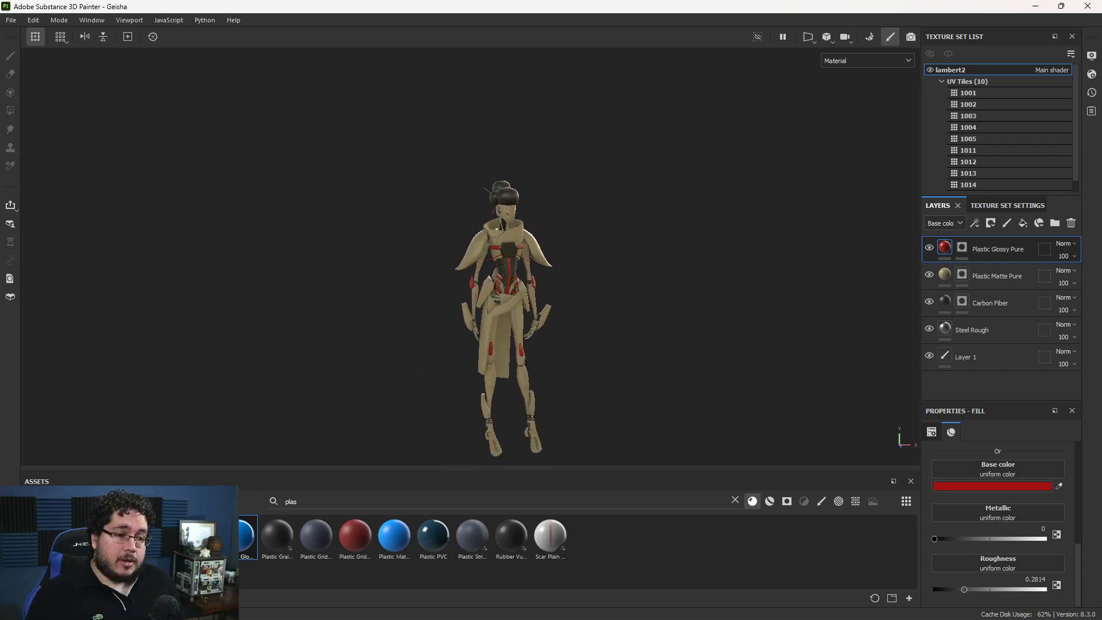
alt+middle_drag(505, 310, 472, 214)
alt+right_drag(472, 213, 508, 215)
alt+drag(508, 215, 445, 218)
alt+right_drag(445, 218, 465, 218)
alt+drag(465, 218, 522, 214)
alt+right_drag(522, 214, 566, 213)
alt+middle_drag(565, 213, 593, 262)
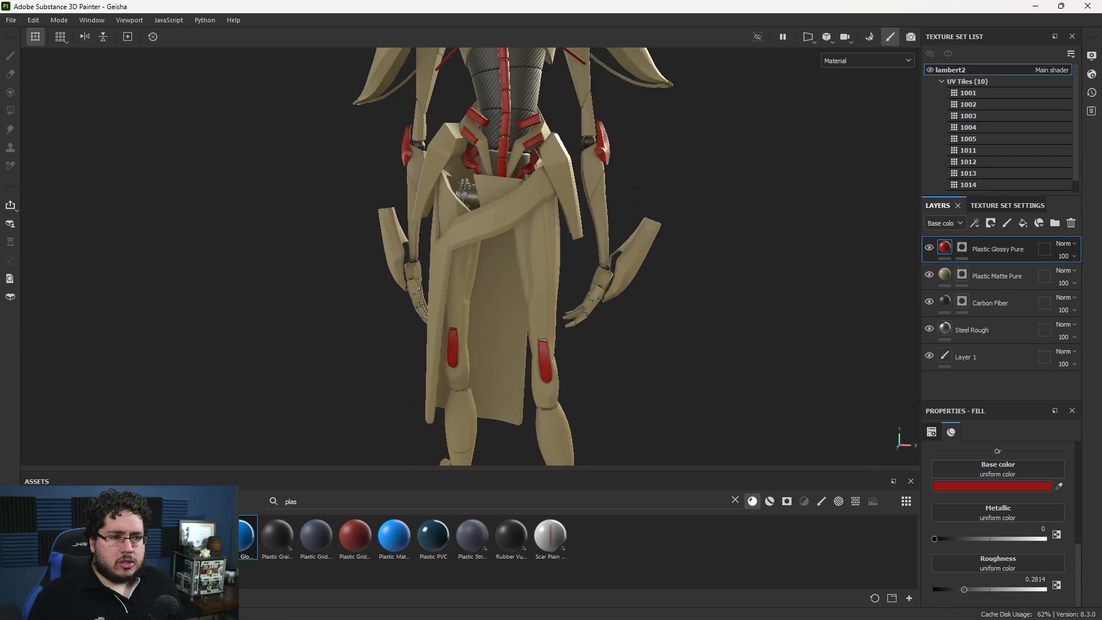
- Examine how the red, beige and carbon materials work together from the front and sides of the robot
alt+drag(516, 258, 551, 258)
alt+right_drag(551, 258, 505, 259)
alt+drag(505, 258, 465, 256)
alt+right_drag(464, 256, 508, 255)
mouse_move(508, 255)
alt+mouse_down()
mouse_move(565, 256)
mouse_move(517, 255)
alt+mouse_up()
alt+right_drag(517, 256, 476, 255)
mouse_move(476, 255)
alt+mouse_down()
mouse_move(447, 255)
mouse_move(477, 255)
alt+mouse_up()
alt+right_drag(476, 255, 487, 255)
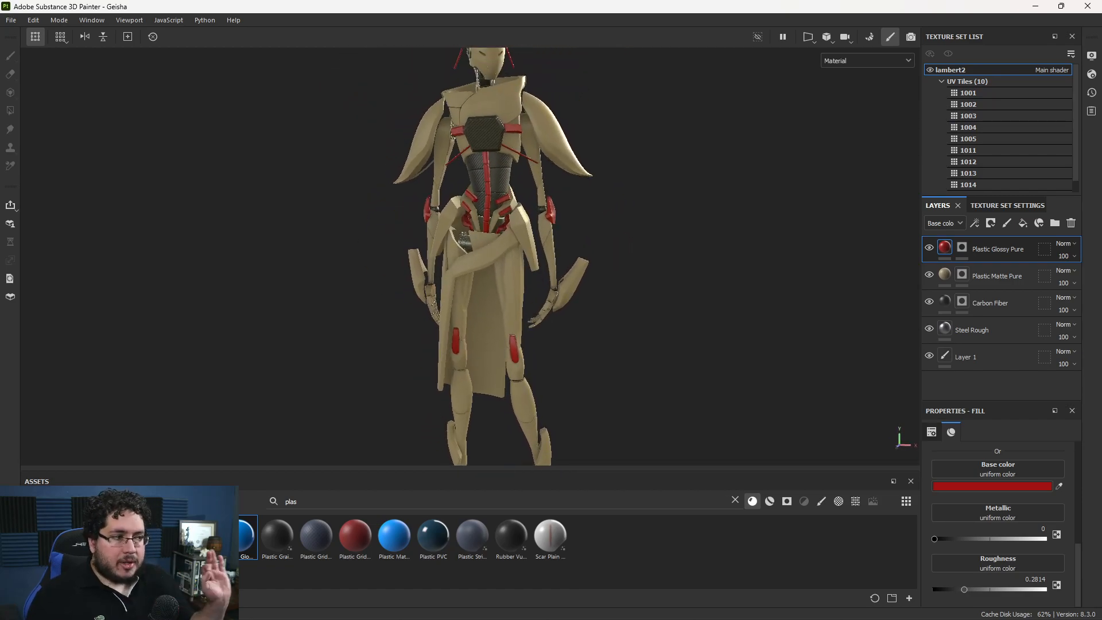
alt+drag(488, 255, 485, 256)
alt+right_drag(485, 255, 448, 255)
alt+drag(447, 255, 436, 255)
alt+middle_drag(436, 256, 431, 304)
alt+middle_drag(476, 256, 461, 290)
alt+right_drag(460, 289, 497, 290)
alt+drag(496, 290, 493, 301)
mouse_move(493, 301)
alt+right_down()
mouse_move(534, 301)
mouse_move(507, 302)
alt+right_up()
- Add the Rust Fine material as a layer above Plastic Glossy Pure and give it a black mask
text(rust)
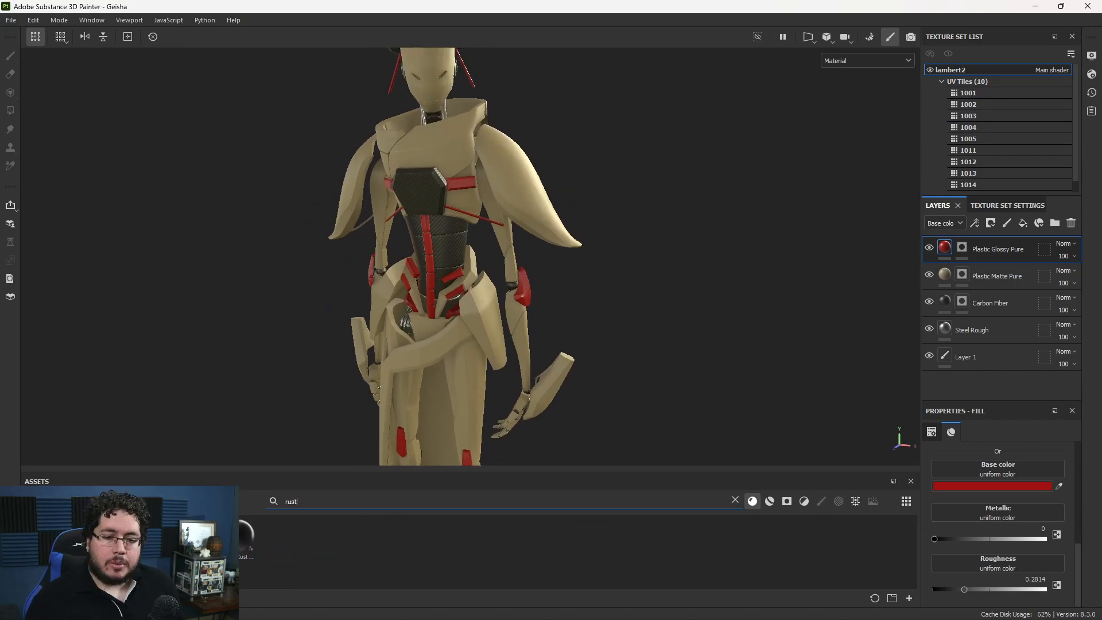
drag(245, 535, 996, 238)
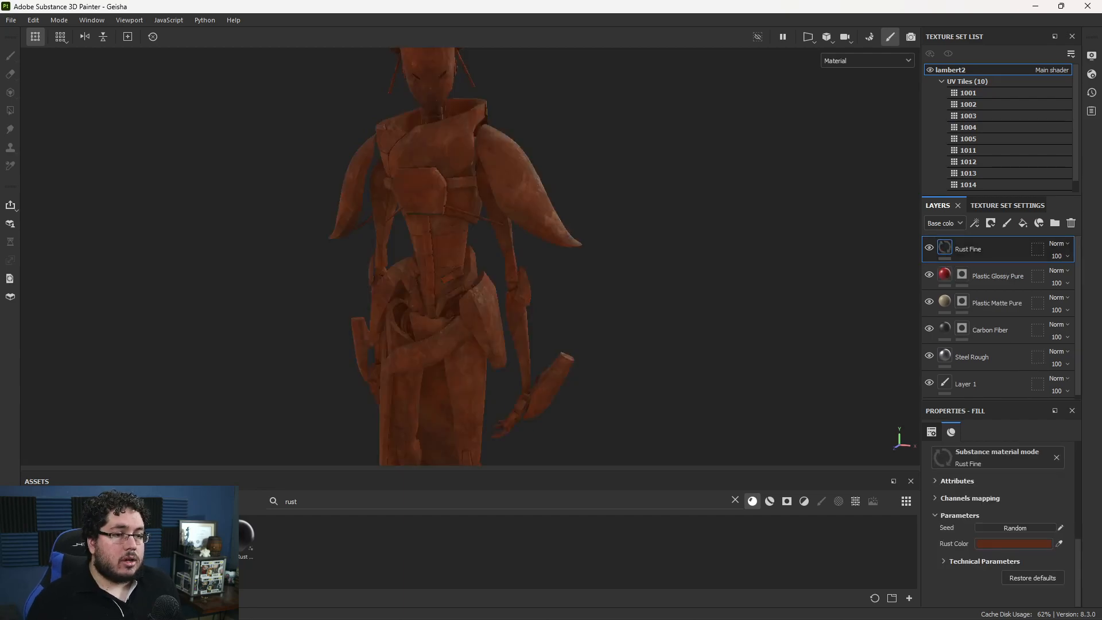
right_click(978, 249)
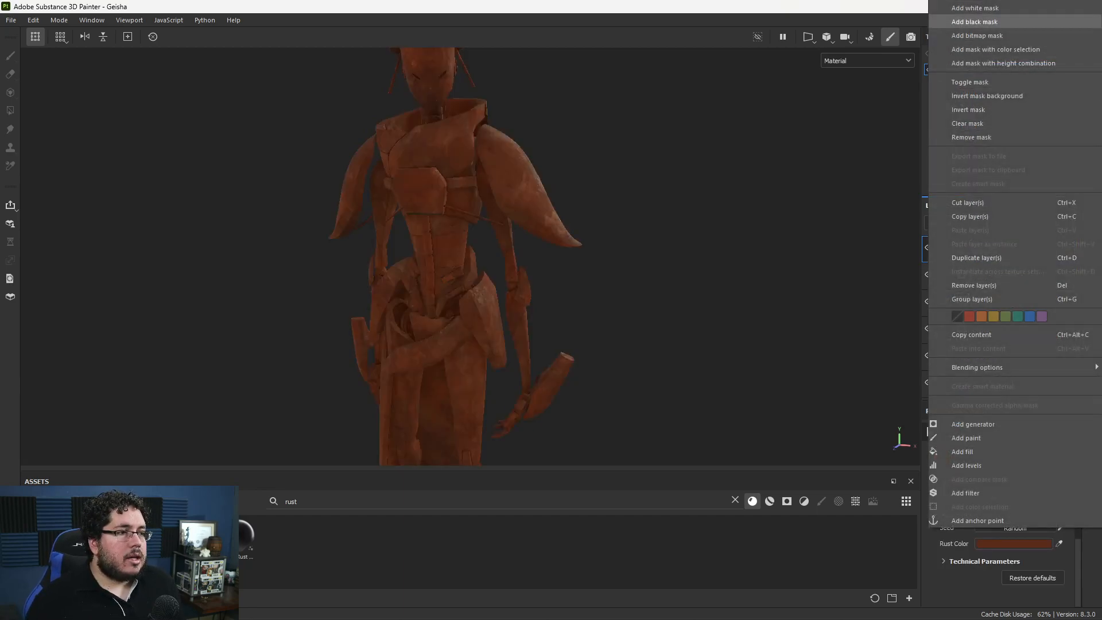
click(973, 22)
- Add a Dirt generator to the mask of the Rust Fine layer
right_click(962, 247)
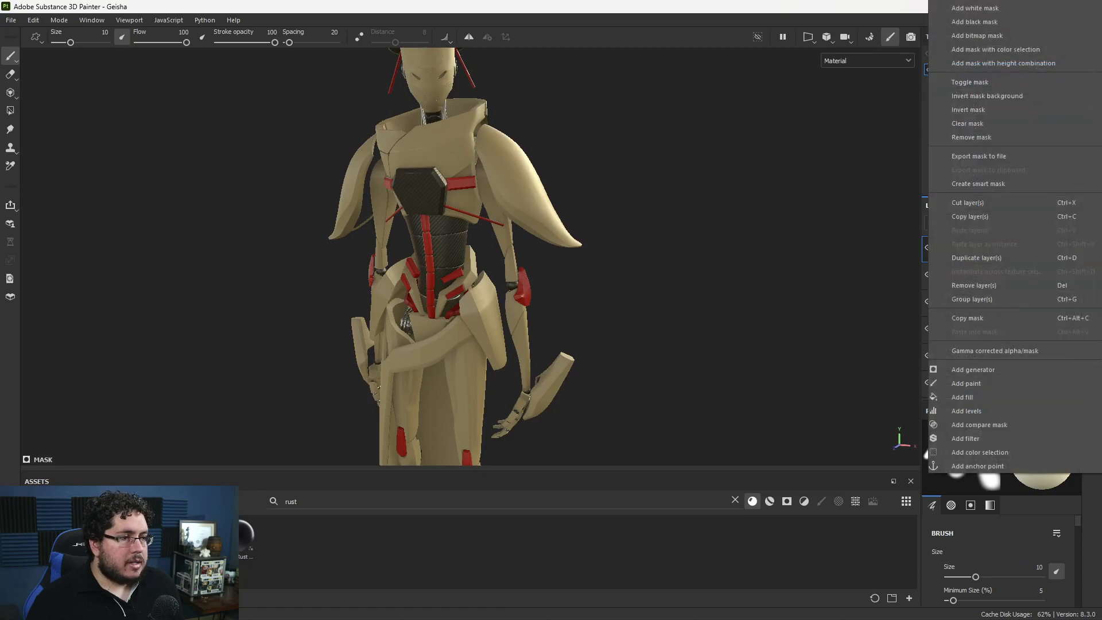
click(976, 369)
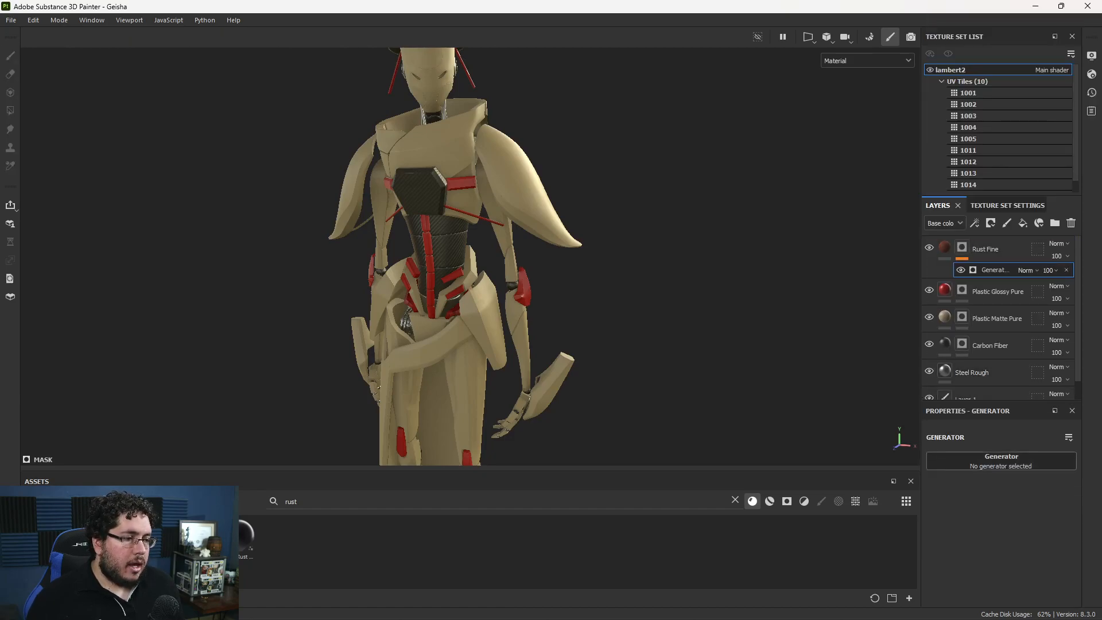
click(1001, 461)
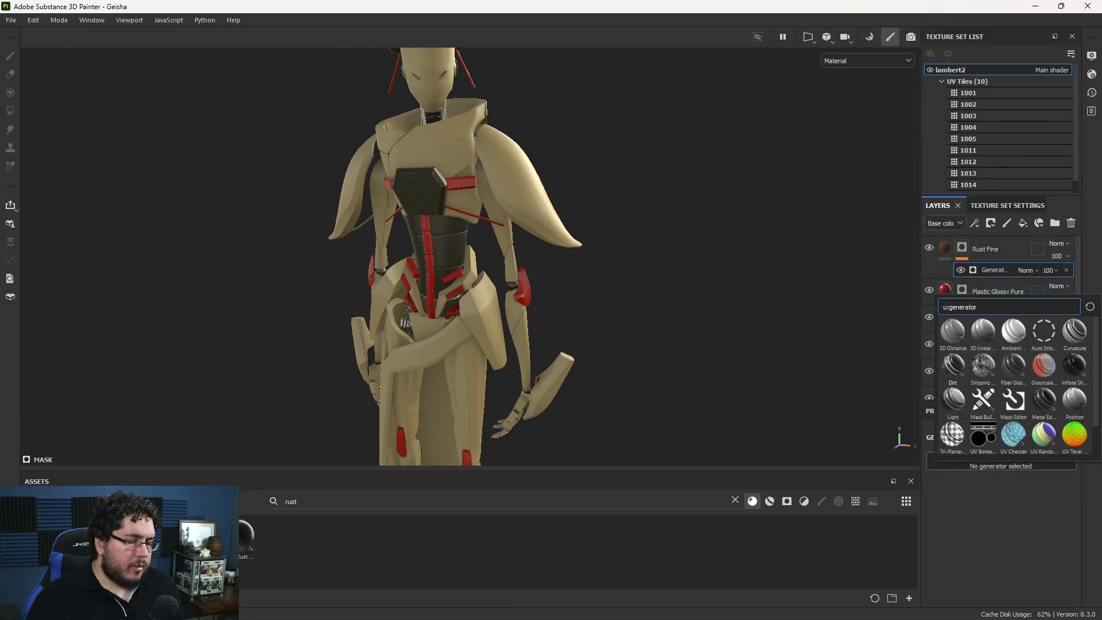
click(952, 367)
- Examine the spread of the generated rust over the whole robot and up close on the torso and hips
alt+drag(470, 258, 533, 258)
alt+middle_drag(533, 258, 534, 198)
alt+drag(533, 198, 574, 198)
alt+right_drag(574, 198, 494, 215)
alt+drag(494, 216, 413, 224)
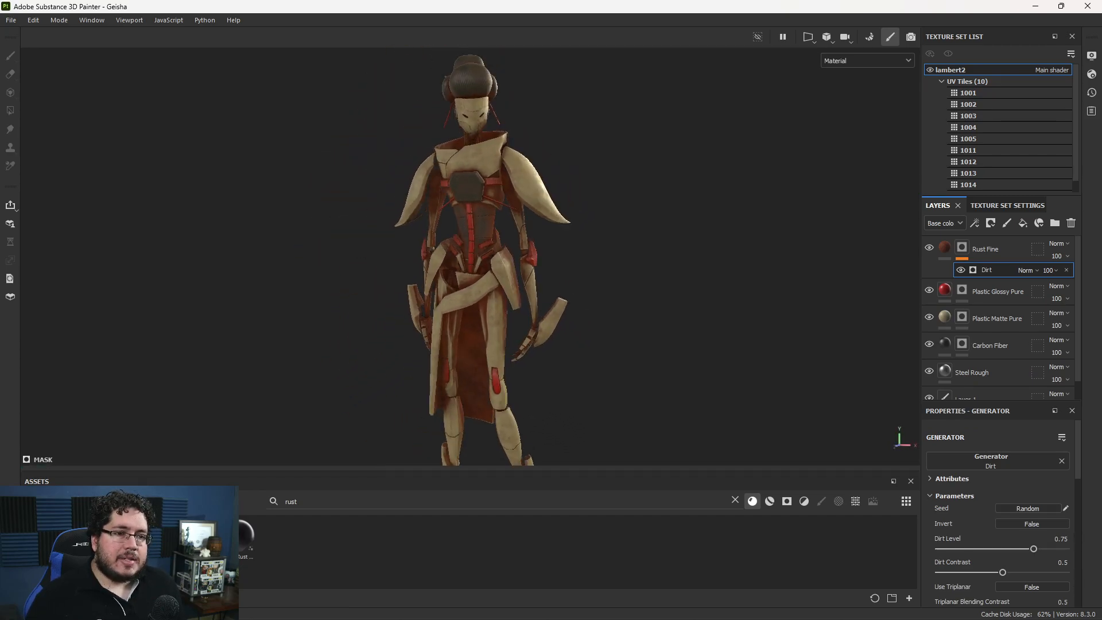
alt+middle_drag(414, 224, 424, 163)
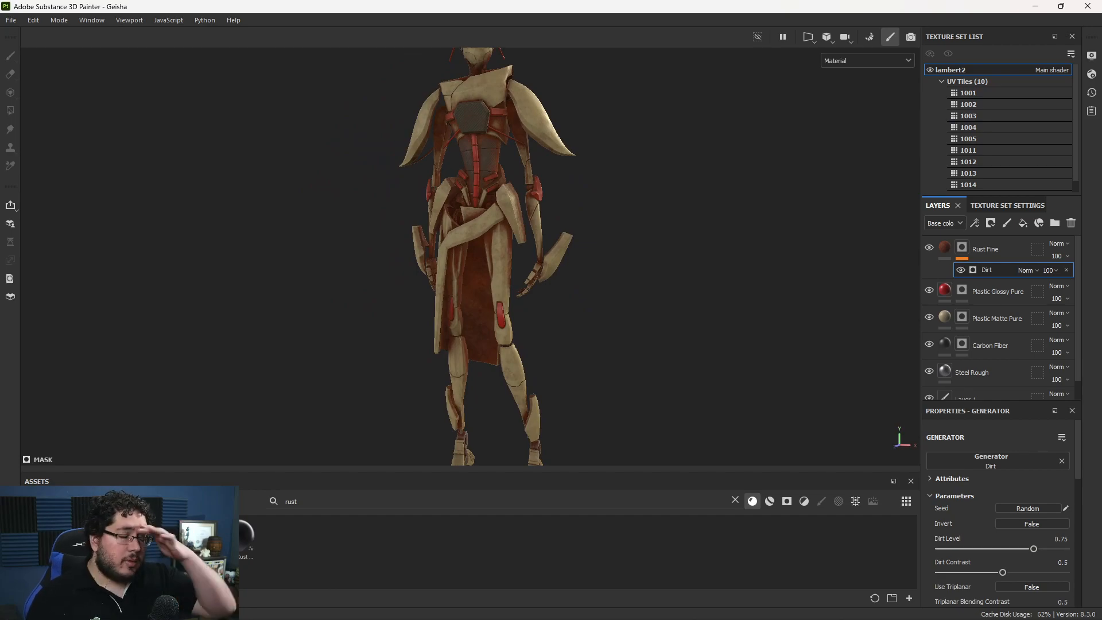
alt+right_drag(436, 229, 545, 229)
alt+middle_drag(545, 229, 545, 310)
alt+drag(545, 310, 505, 301)
alt+middle_drag(505, 301, 396, 413)
alt+right_drag(396, 413, 316, 413)
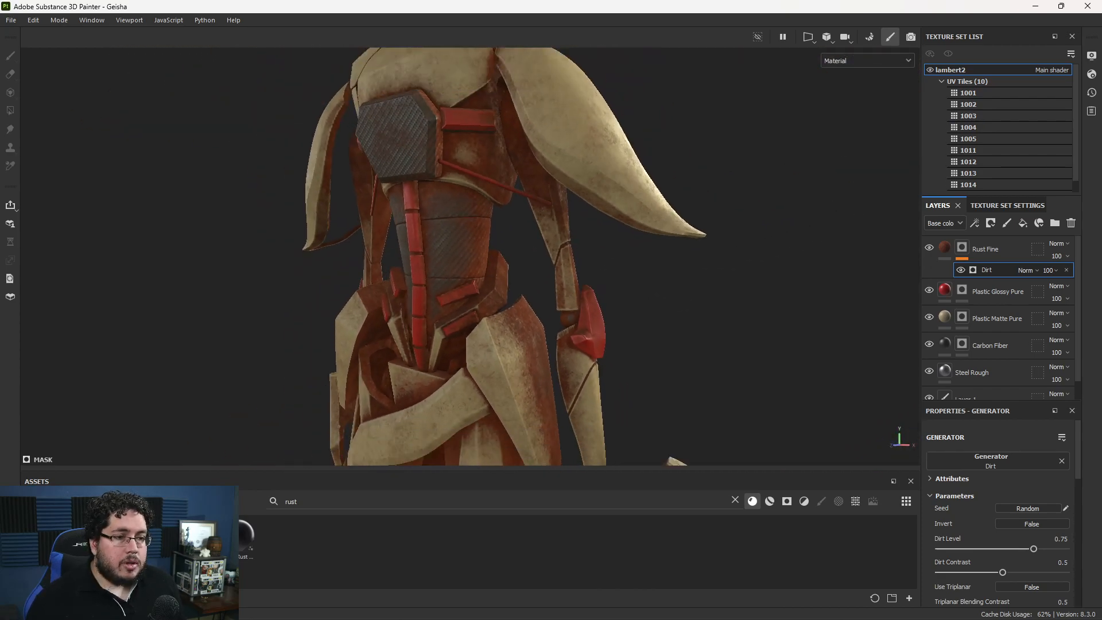
- Examine the rust across the UV tiles beside the 3D model, and return to the 3D view alone
key(F1)
scroll(600, 331, down, 3)
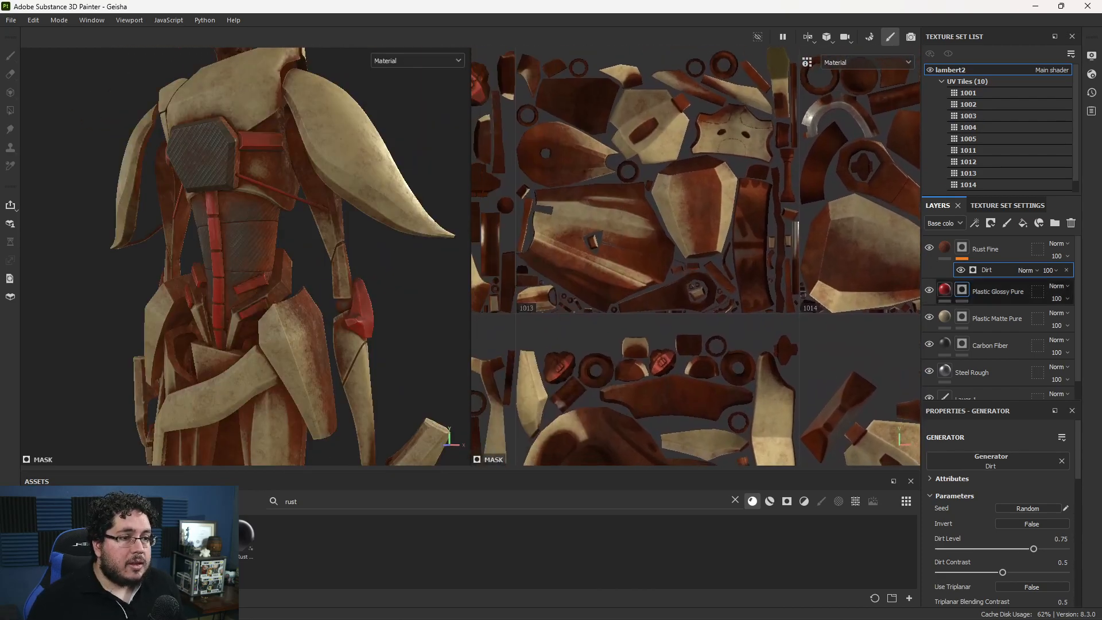
alt+middle_drag(600, 331, 760, 322)
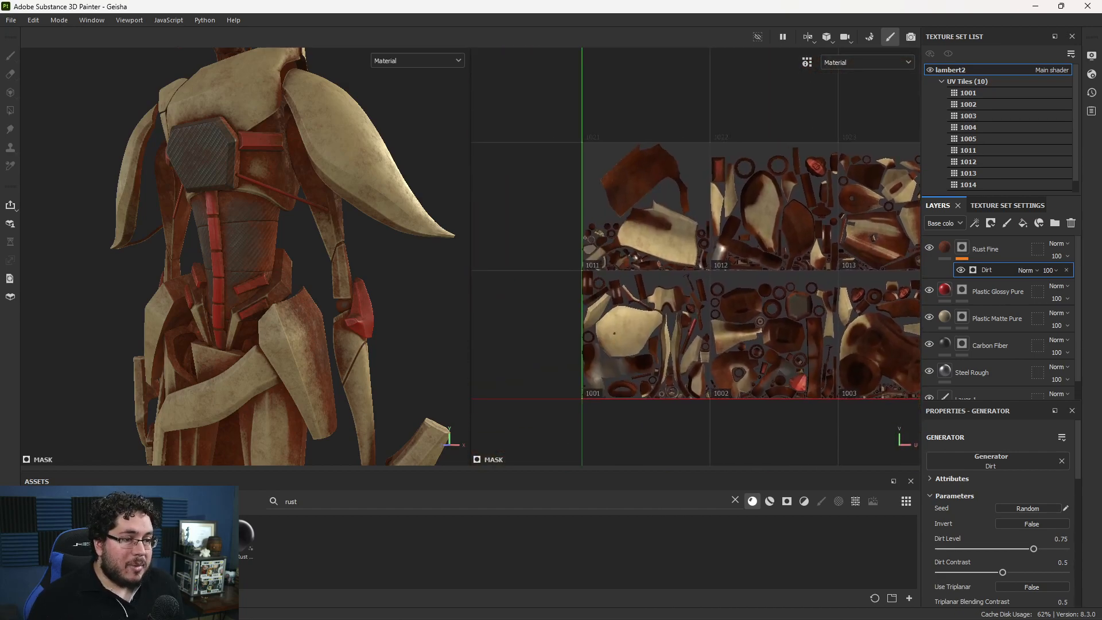
key(F2)
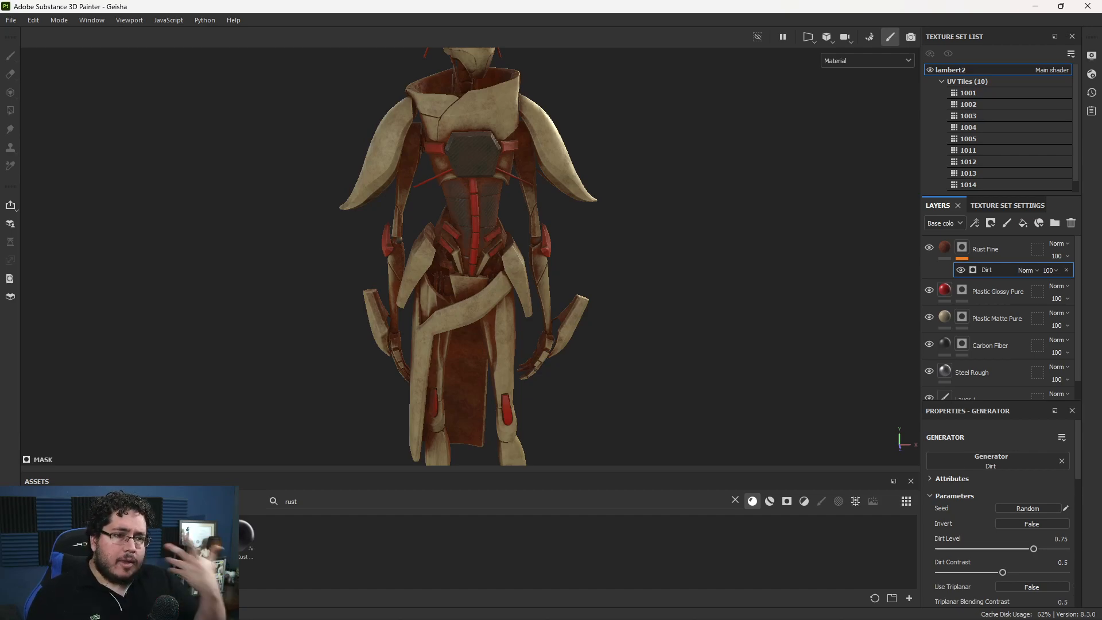
- Lower the Dirt Level of the Rust Fine mask generator to 0.44 and inspect the torso and legs
alt+drag(493, 270, 482, 261)
alt+right_drag(482, 261, 505, 261)
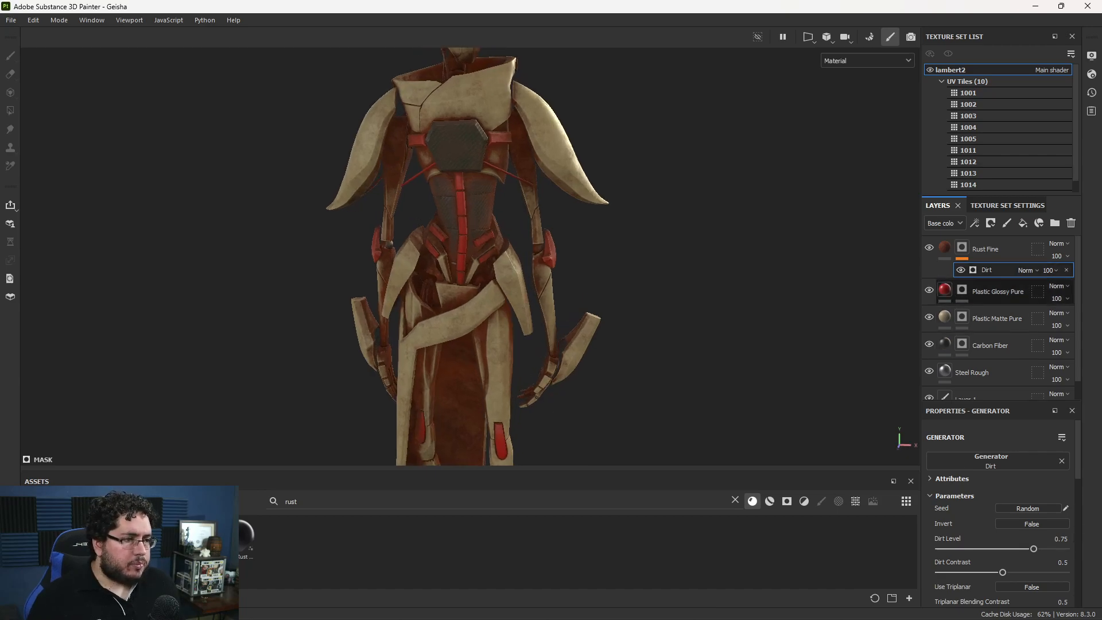
drag(1033, 549, 974, 549)
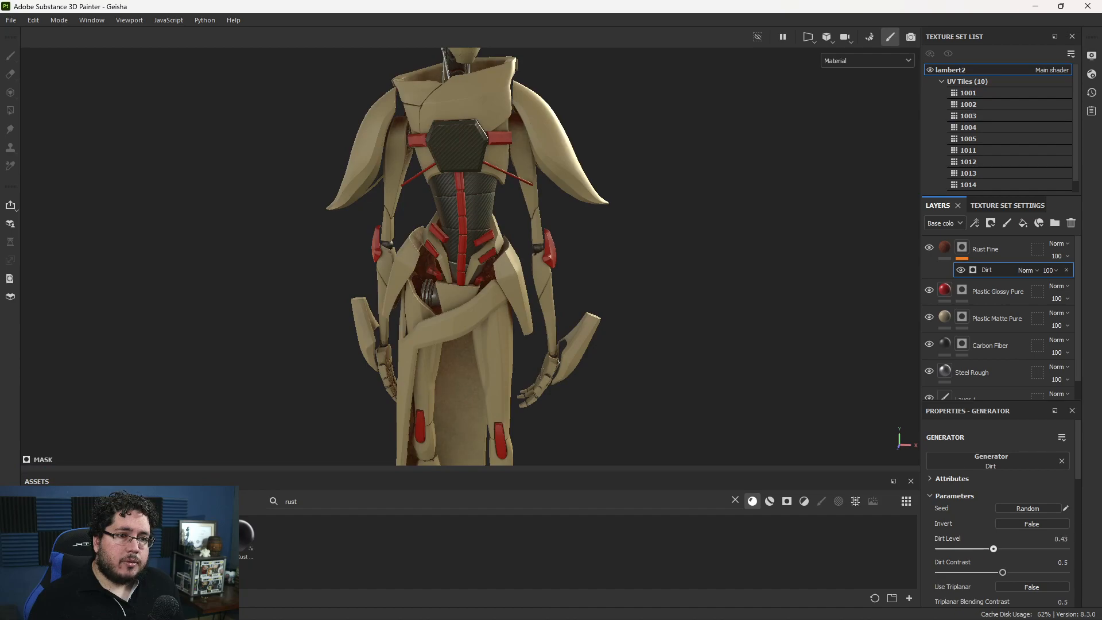
alt+middle_drag(488, 344, 482, 183)
alt+right_drag(482, 184, 528, 184)
alt+drag(528, 184, 470, 221)
alt+right_drag(470, 221, 419, 223)
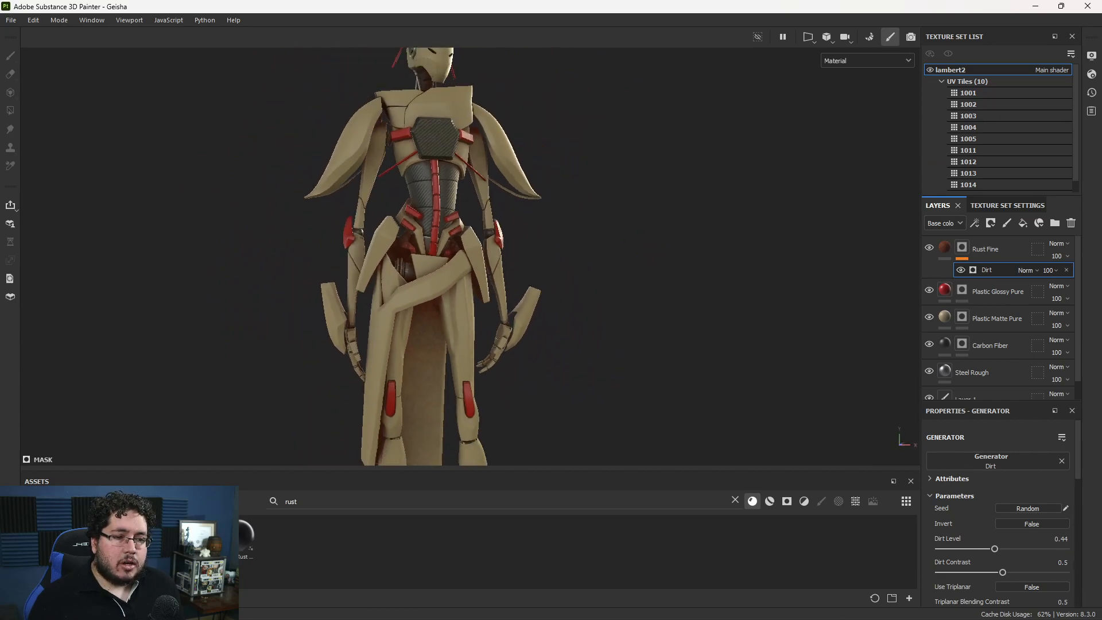
alt+middle_drag(419, 223, 418, 129)
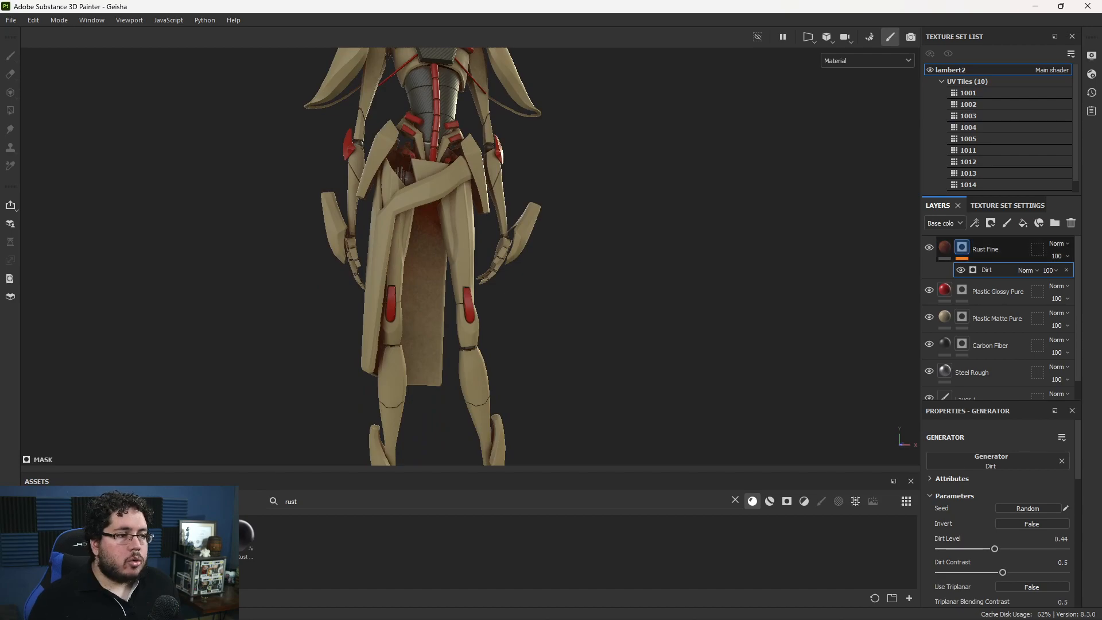
- Add a fill above the Dirt generator in the Rust Fine mask and use the Clouds 2 texture for it
right_click(962, 248)
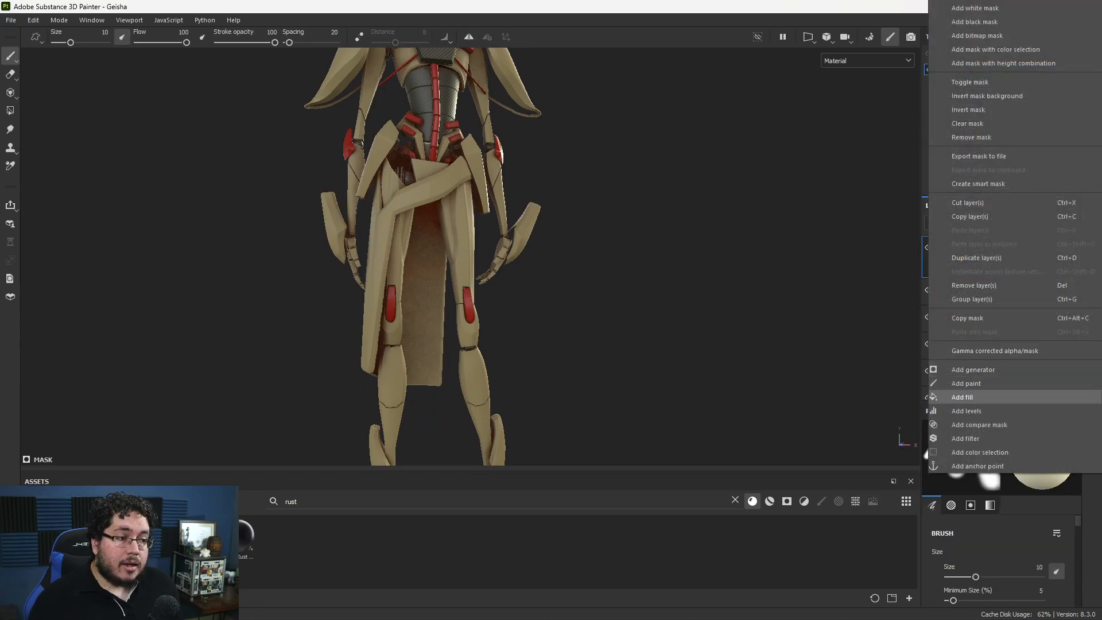
click(963, 398)
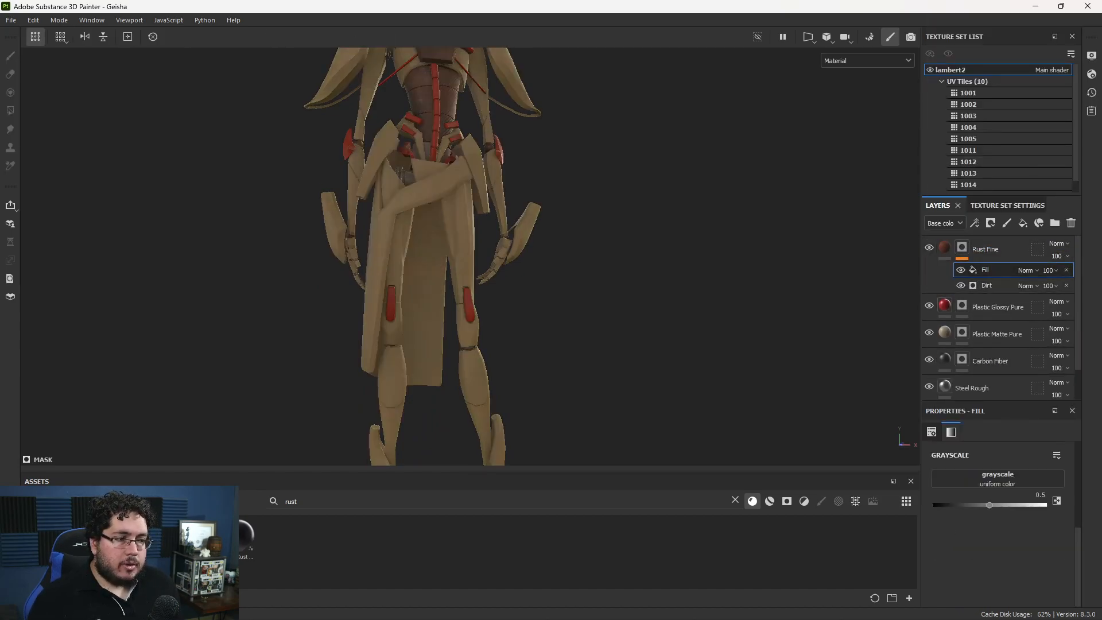
text(cloud)
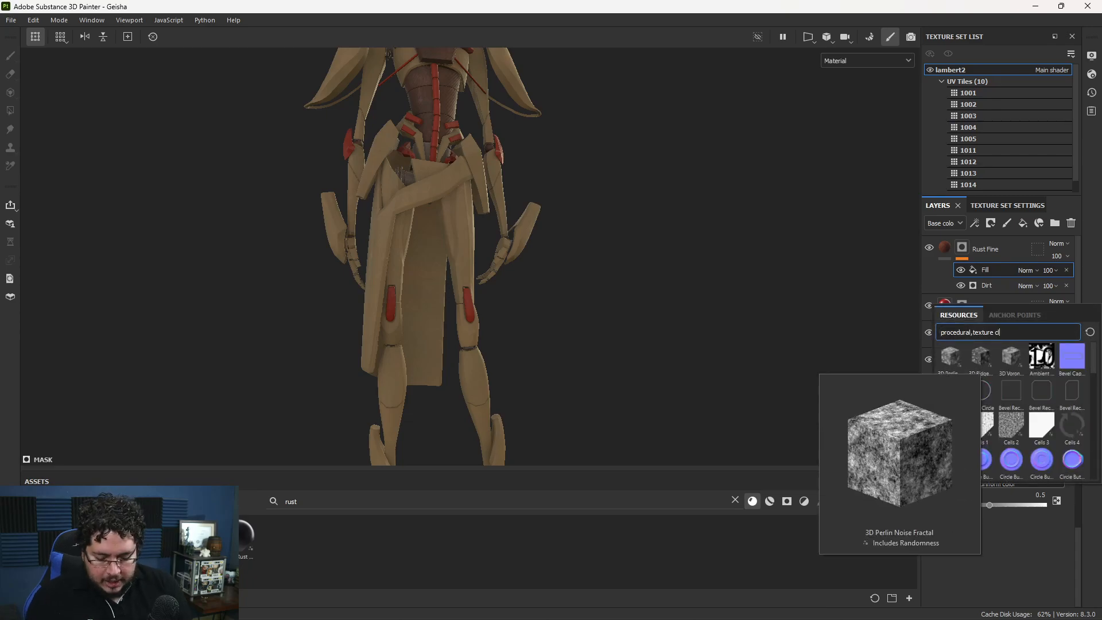
click(981, 357)
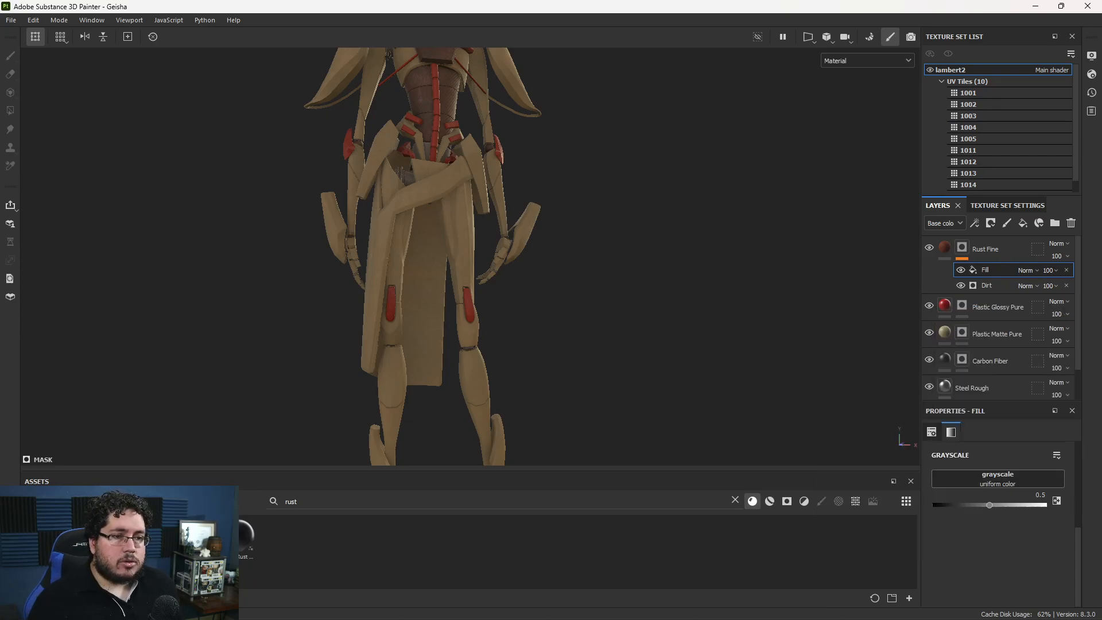
alt+right_drag(437, 230, 470, 229)
alt+middle_drag(448, 201, 451, 294)
alt+right_drag(451, 293, 434, 293)
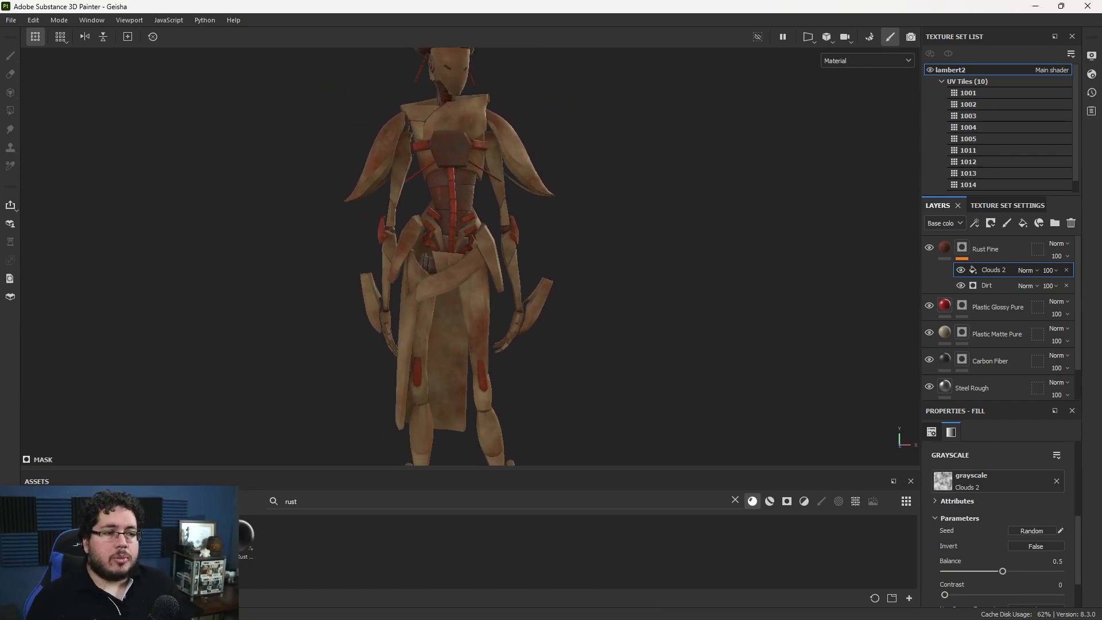
- Set the blending mode of the Clouds 2 fill in the Rust Fine mask to Multiply
click(1026, 270)
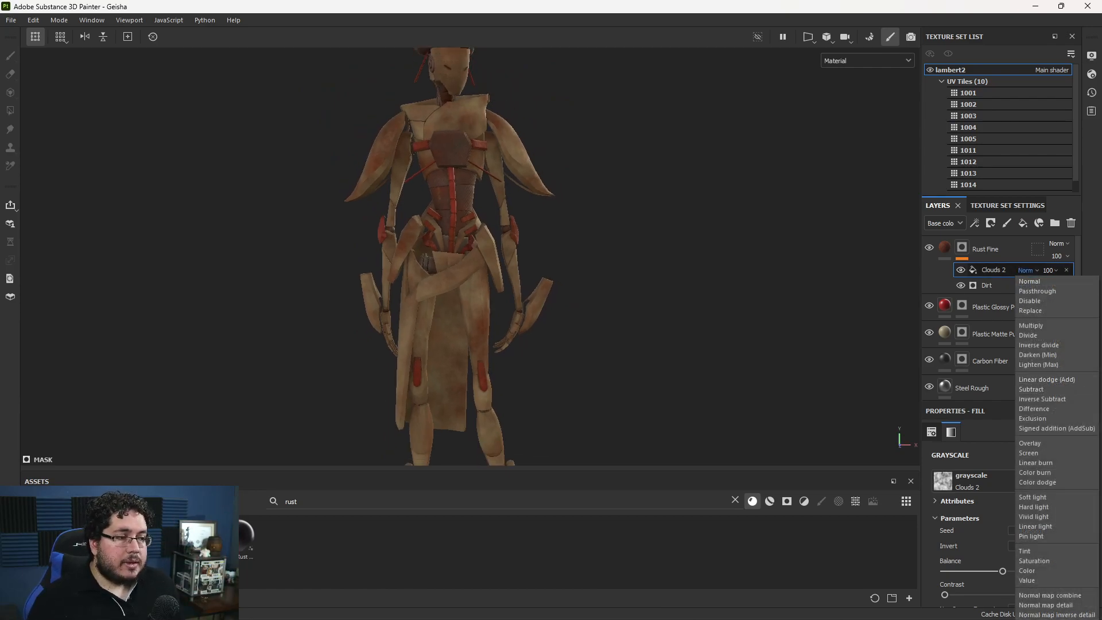
click(1031, 326)
alt+right_drag(494, 276, 545, 275)
alt+drag(545, 275, 554, 275)
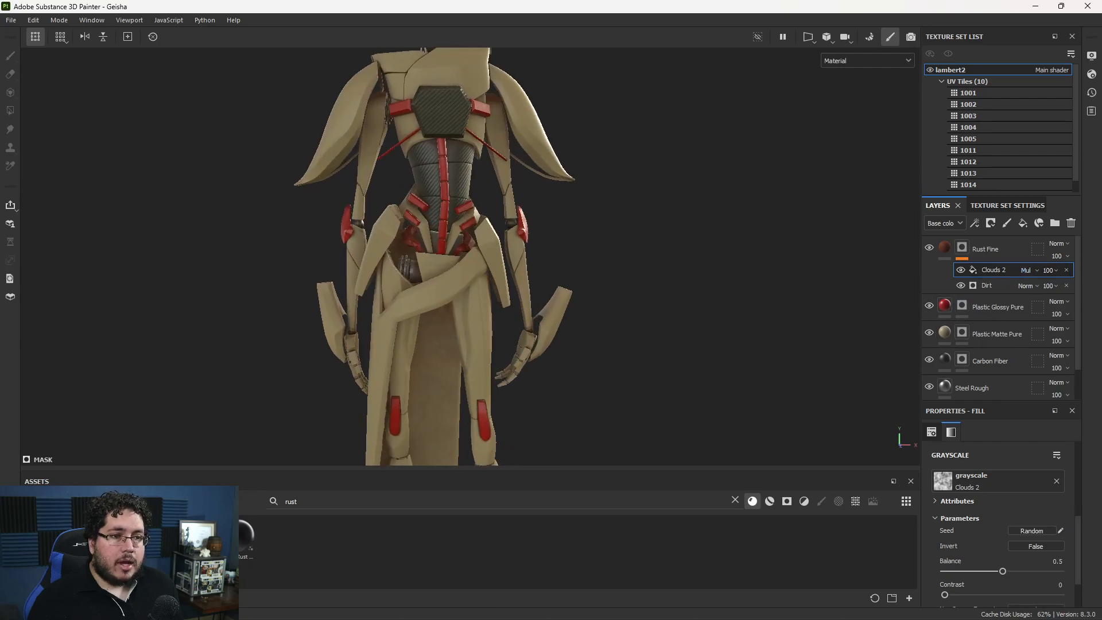
- Set the Clouds 2 fill's contrast to 0.87 and its balance to about 0.47
mouse_move(1003, 570)
mouse_down()
mouse_move(1051, 571)
mouse_move(1015, 570)
mouse_up()
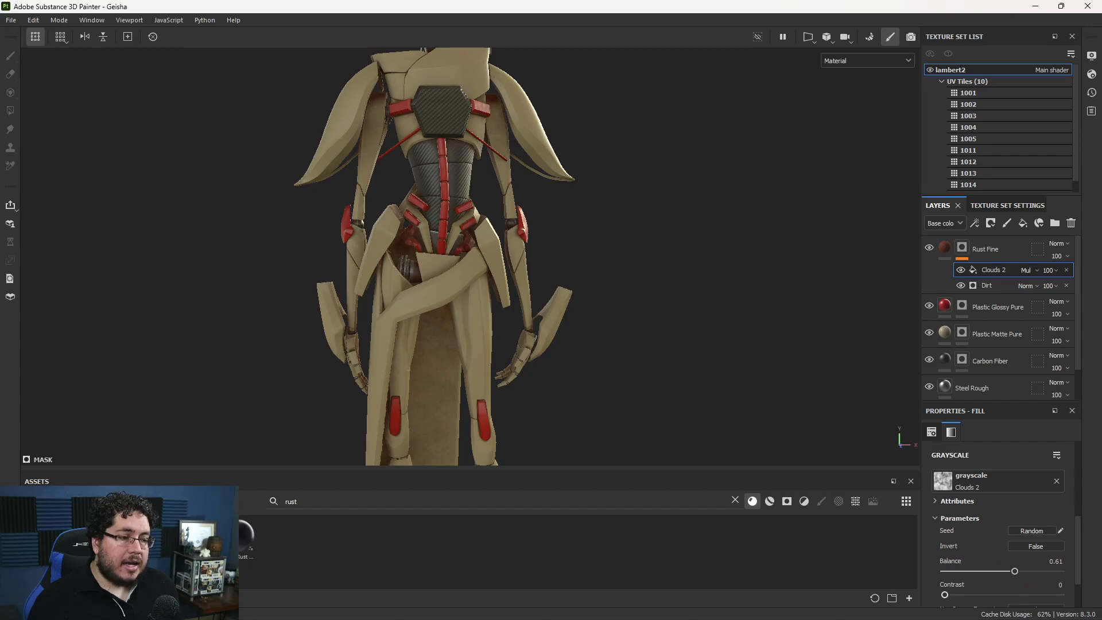
drag(962, 594, 1005, 570)
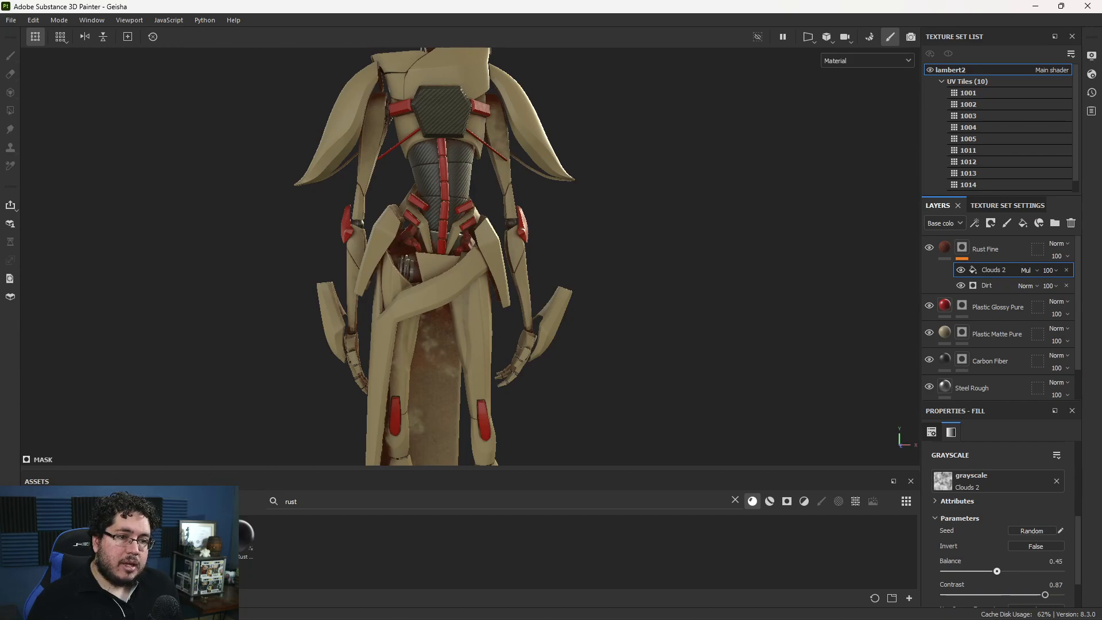
alt+drag(471, 258, 508, 241)
- Invert the Clouds 2 fill and set its balance to about 0.25 and its contrast to about 0.48
click(1036, 545)
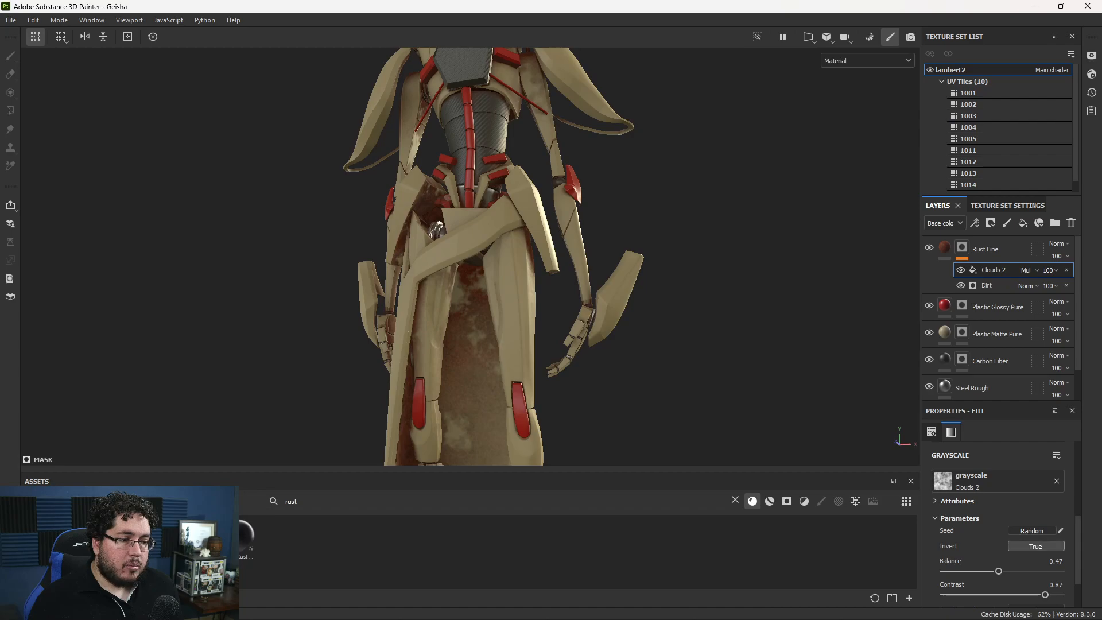
alt+drag(459, 172, 415, 53)
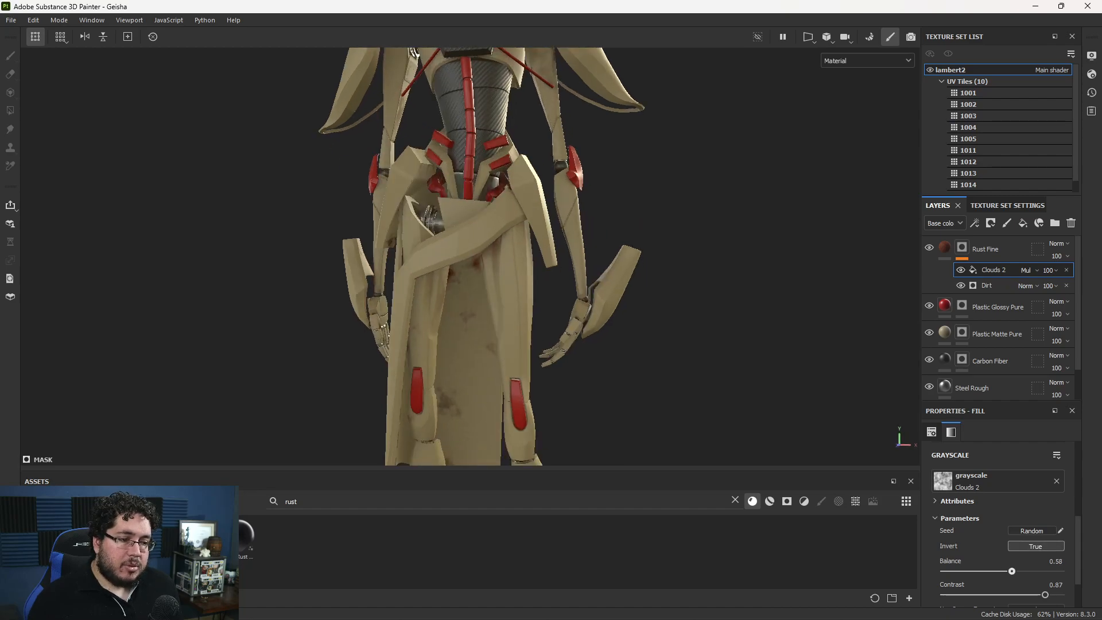
drag(998, 571, 976, 571)
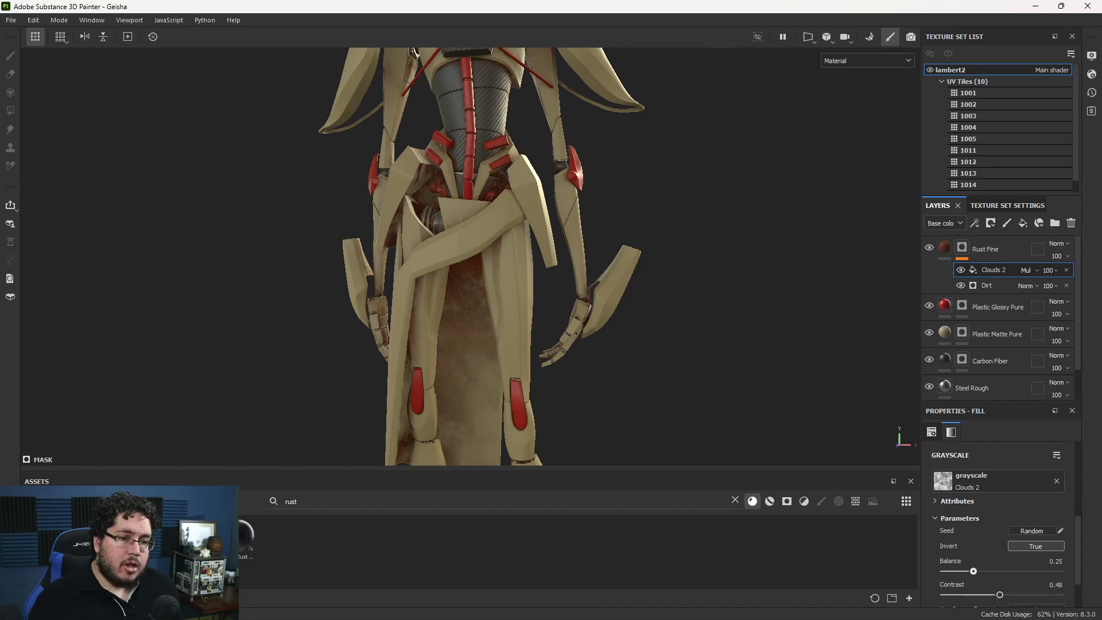
- Toggle the Clouds 2 fill in the Rust Fine mask to compare the rust with and without it
click(961, 270)
click(961, 270)
scroll(482, 229, down, 3)
alt+middle_drag(482, 183, 488, 338)
alt+drag(487, 339, 465, 339)
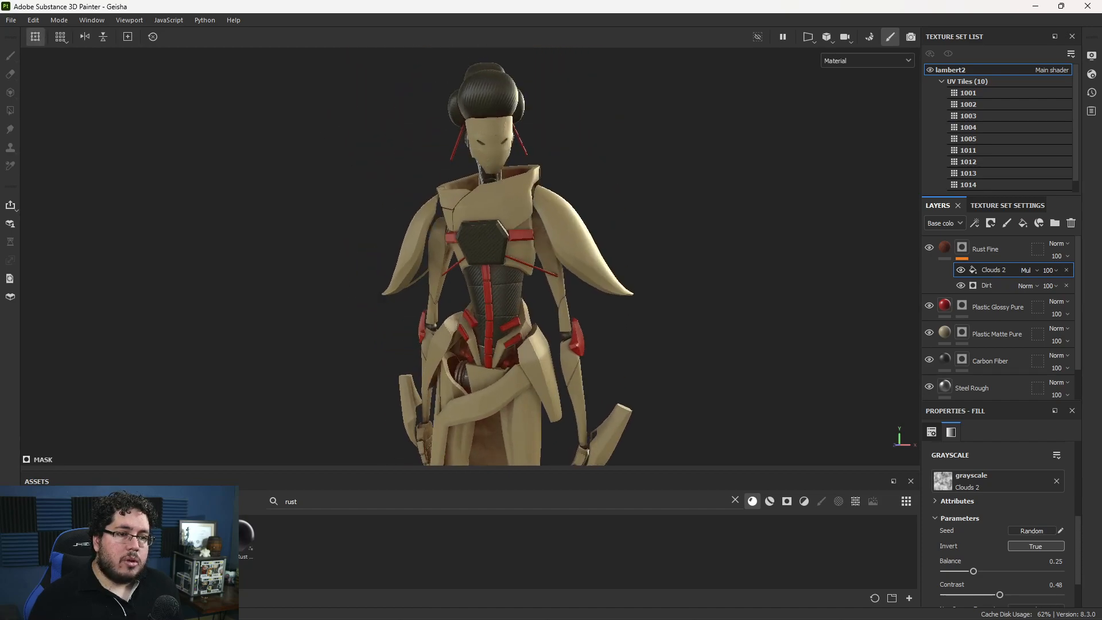
click(961, 270)
- Examine the rust on the robot's arms, skirt and legs from the side and the front
alt+drag(487, 259, 551, 270)
alt+middle_drag(551, 270, 597, 92)
alt+right_drag(505, 259, 551, 258)
alt+drag(517, 258, 609, 258)
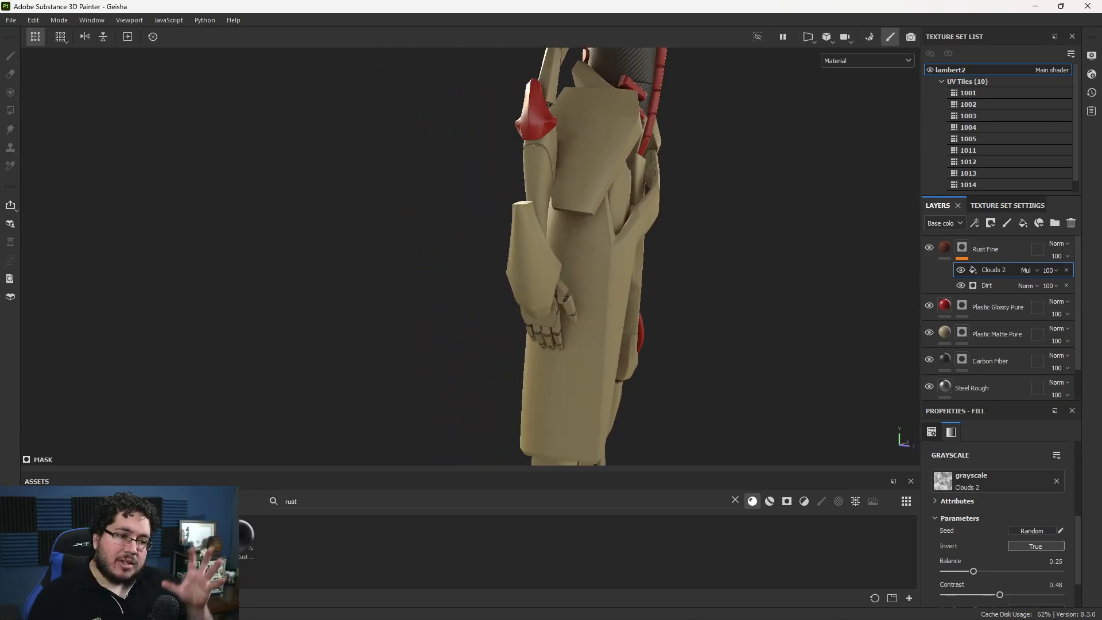
alt+drag(597, 258, 516, 258)
alt+right_drag(517, 258, 459, 258)
alt+middle_drag(516, 276, 508, 224)
alt+right_drag(508, 241, 551, 241)
alt+drag(551, 258, 419, 255)
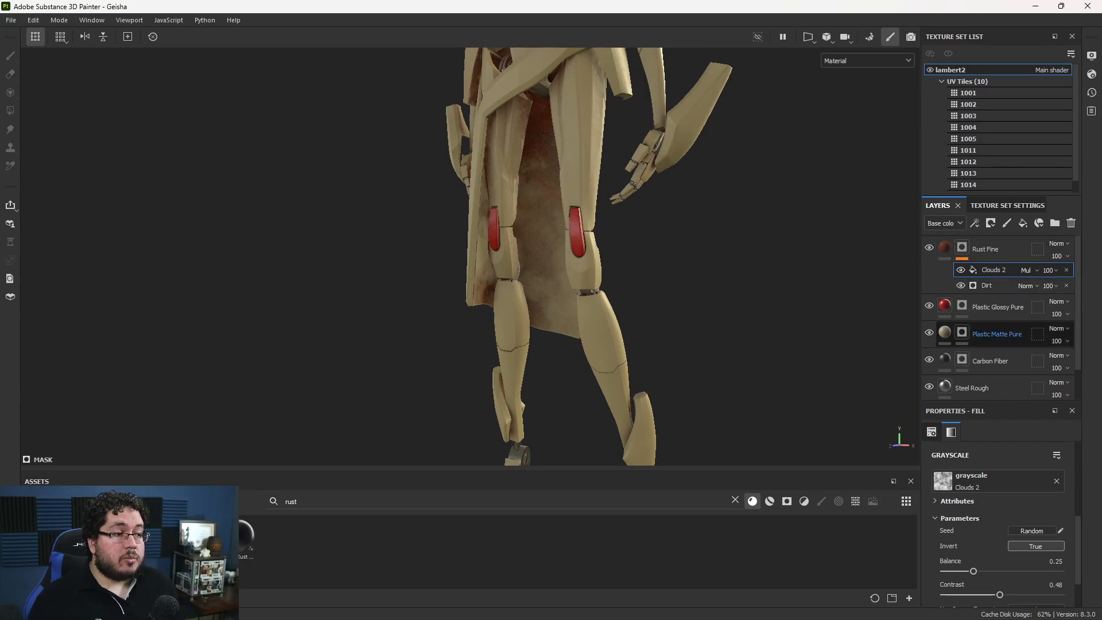
- Add a Metal Edge Wear generator to the mask of the Plastic Matte Pure layer
click(961, 332)
right_click(962, 332)
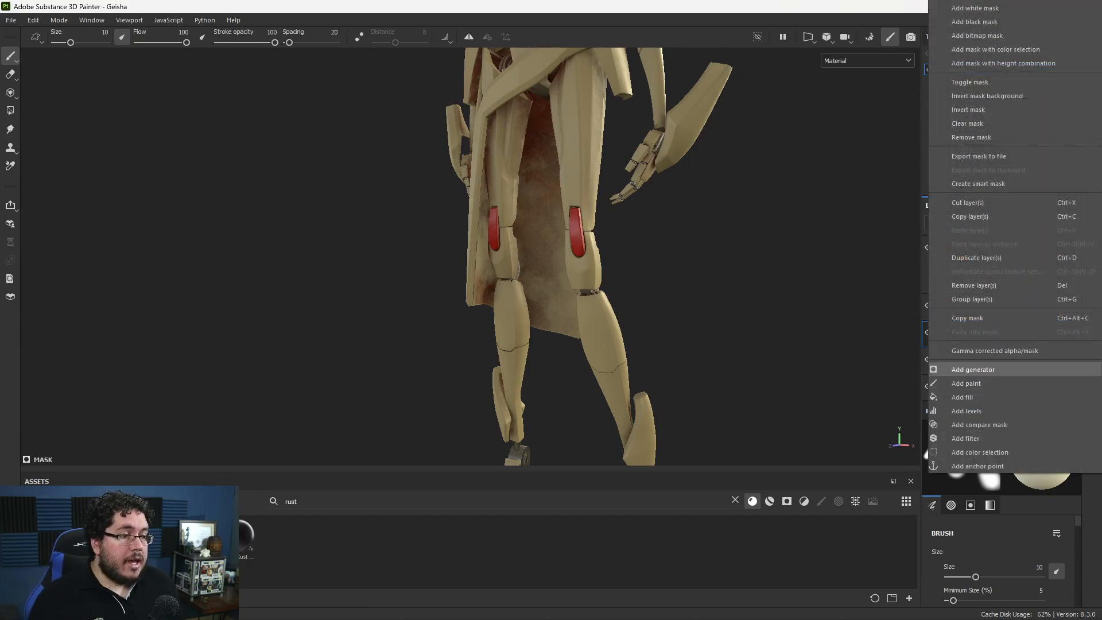
click(972, 370)
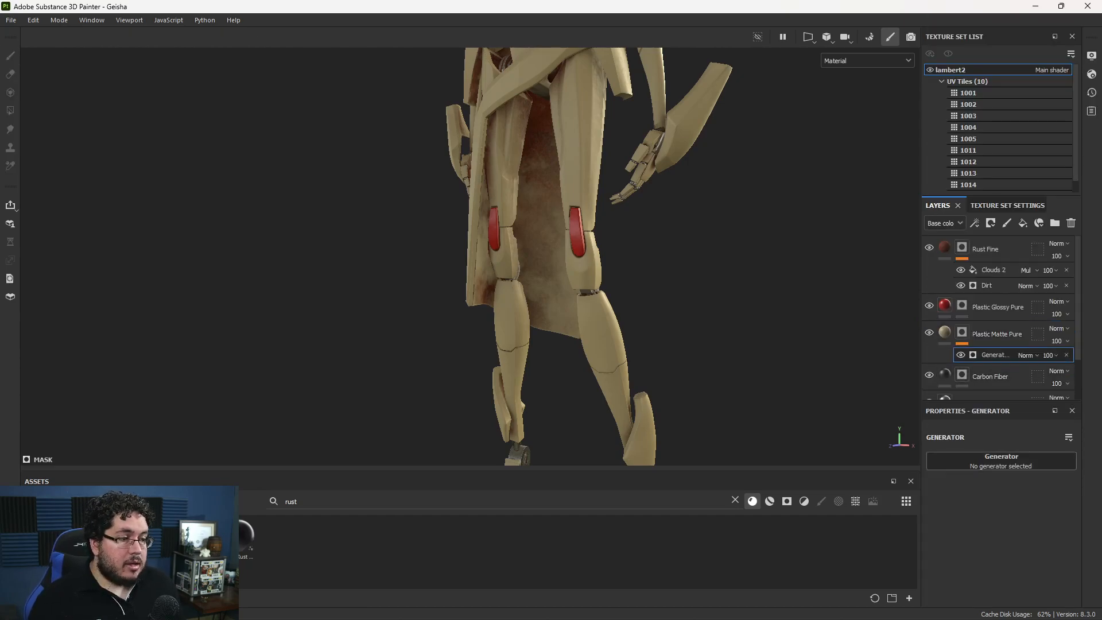
click(986, 459)
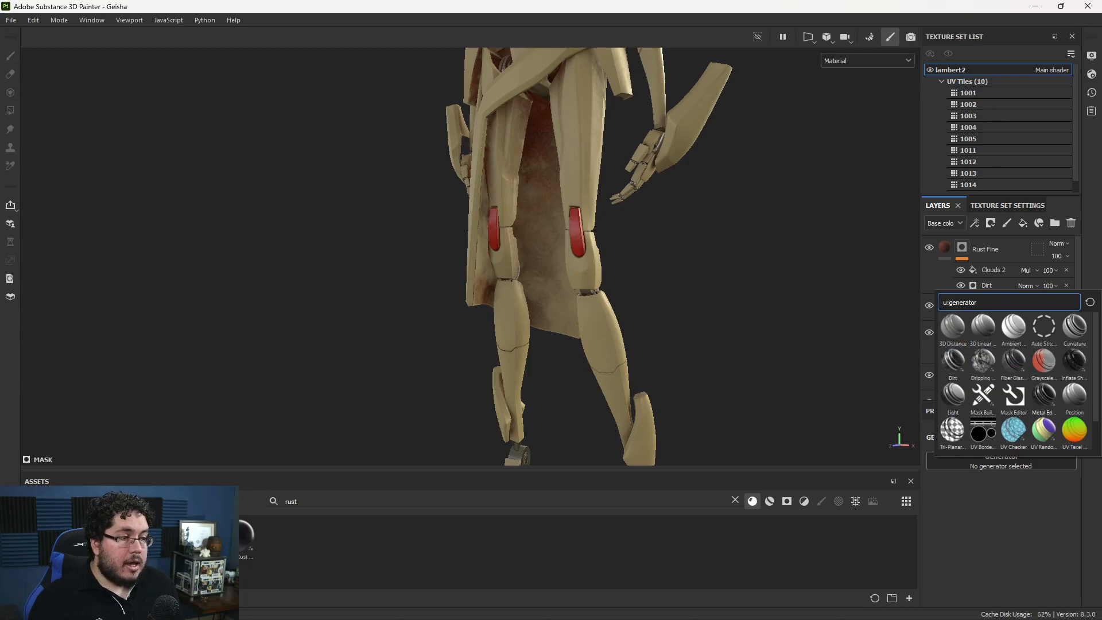
click(1044, 394)
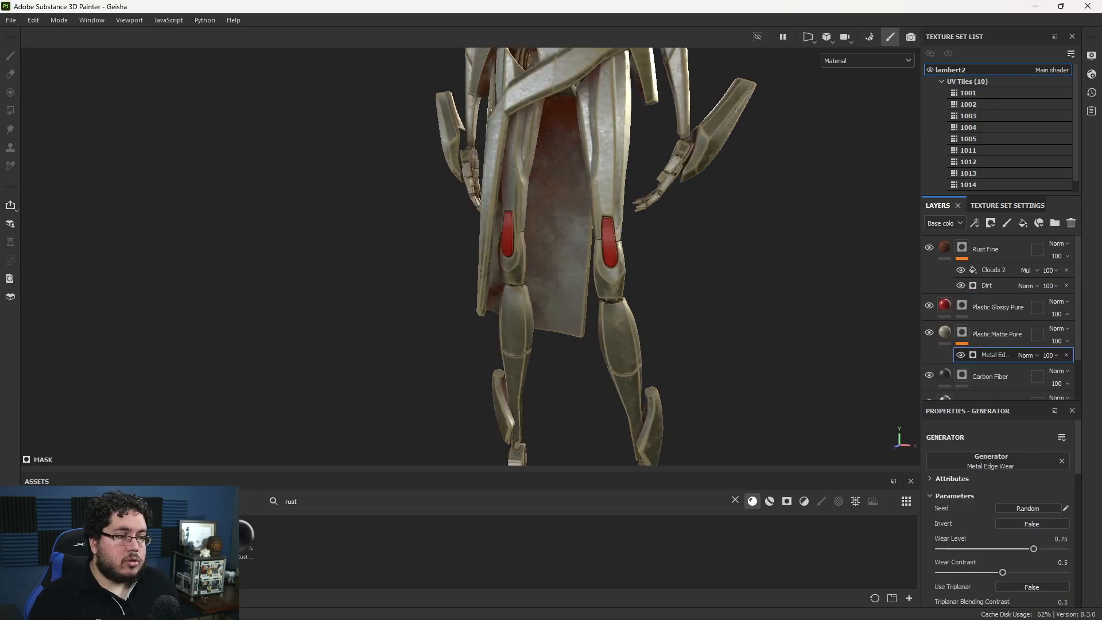
- Invert the Metal Edge Wear generator in the Plastic Matte Pure mask and check the worn edges on the torso and legs
click(1032, 523)
alt+drag(688, 321, 723, 330)
alt+right_drag(723, 330, 763, 333)
alt+right_drag(689, 321, 608, 310)
alt+middle_drag(609, 230, 609, 338)
alt+right_drag(608, 338, 568, 327)
mouse_move(568, 327)
alt+mouse_down()
mouse_move(620, 321)
mouse_move(574, 321)
alt+mouse_up()
alt+right_drag(574, 321, 602, 322)
mouse_move(603, 321)
alt+mouse_down()
mouse_move(671, 321)
mouse_move(619, 324)
alt+mouse_up()
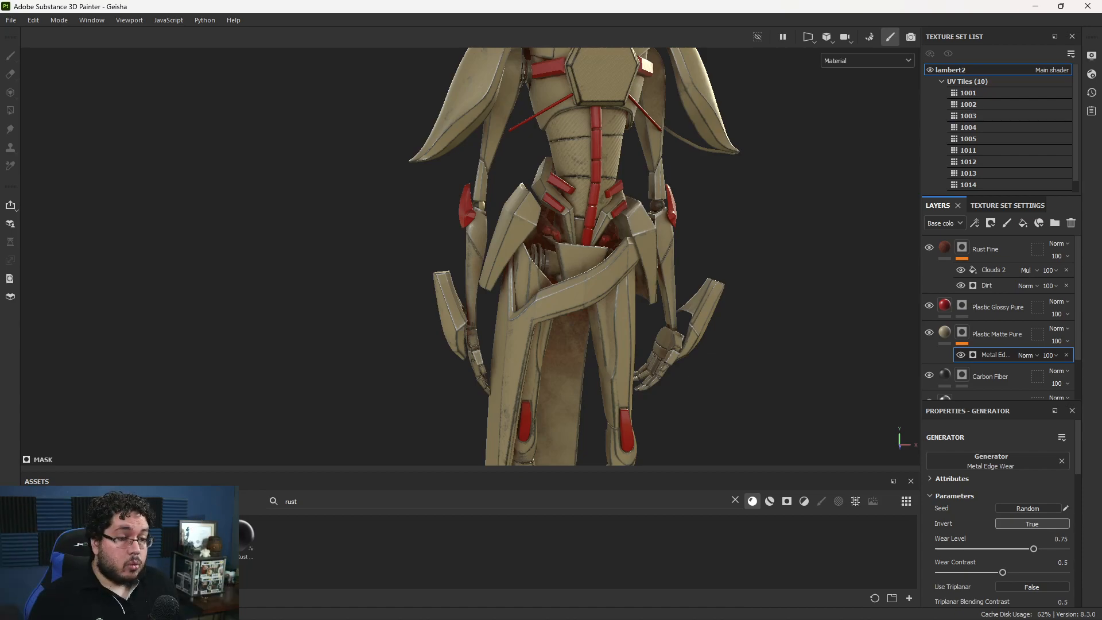
alt+drag(574, 258, 619, 276)
alt+right_drag(620, 276, 660, 281)
alt+middle_drag(574, 258, 624, 354)
alt+drag(625, 354, 585, 349)
alt+middle_drag(586, 349, 526, 253)
- Add a fill to the Plastic Matte Pure mask and use the BnW Spots 1 noise texture for it
right_click(961, 333)
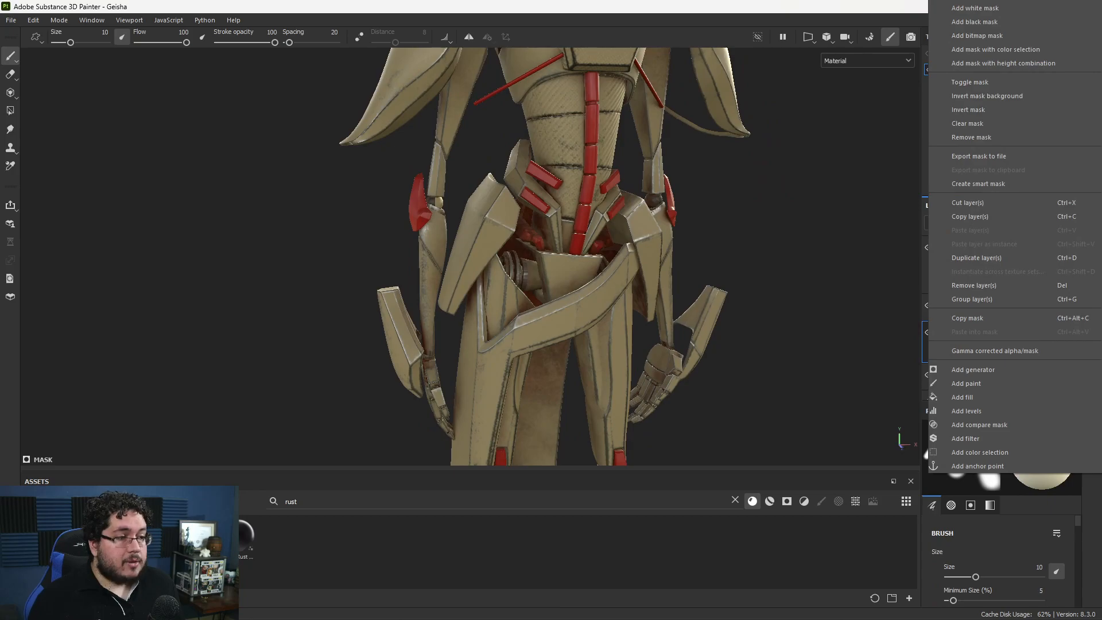
click(953, 395)
click(998, 478)
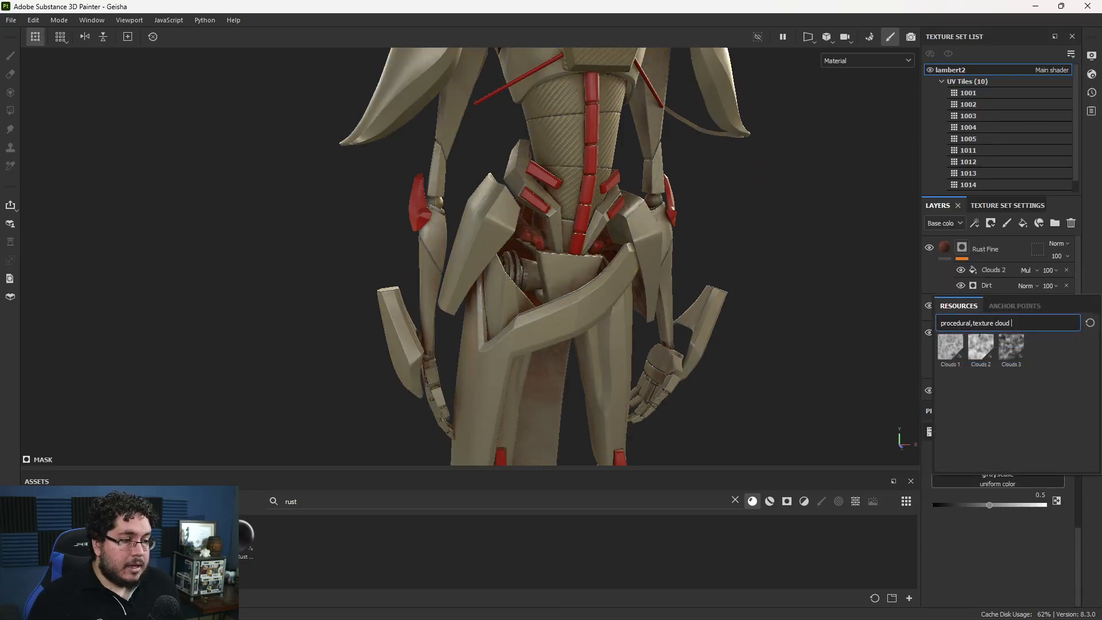
key(BackSpace)
key(BackSpace)
key(BackSpace)
key(BackSpace)
key(BackSpace)
text(nopi)
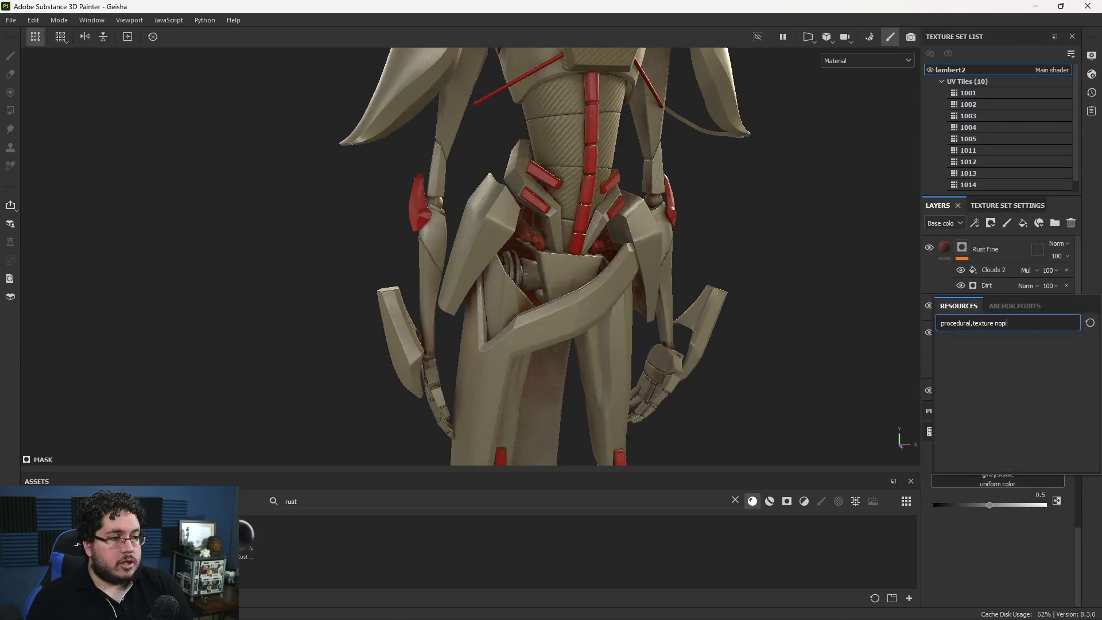
key(BackSpace)
text(ise)
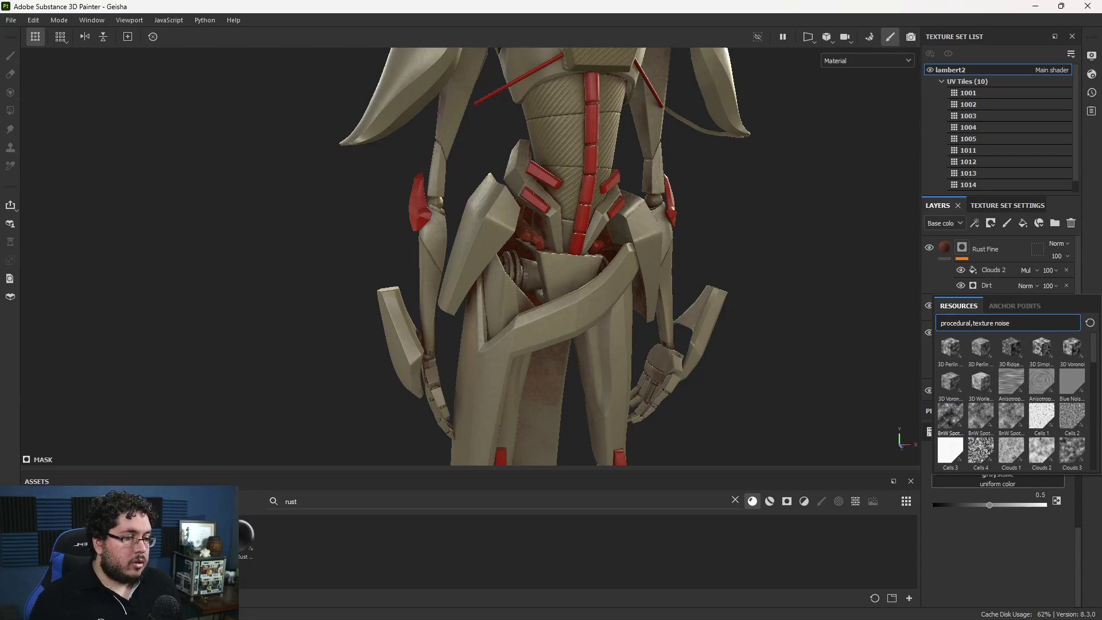
click(950, 416)
scroll(550, 256, down, 3)
alt+middle_drag(551, 247, 567, 341)
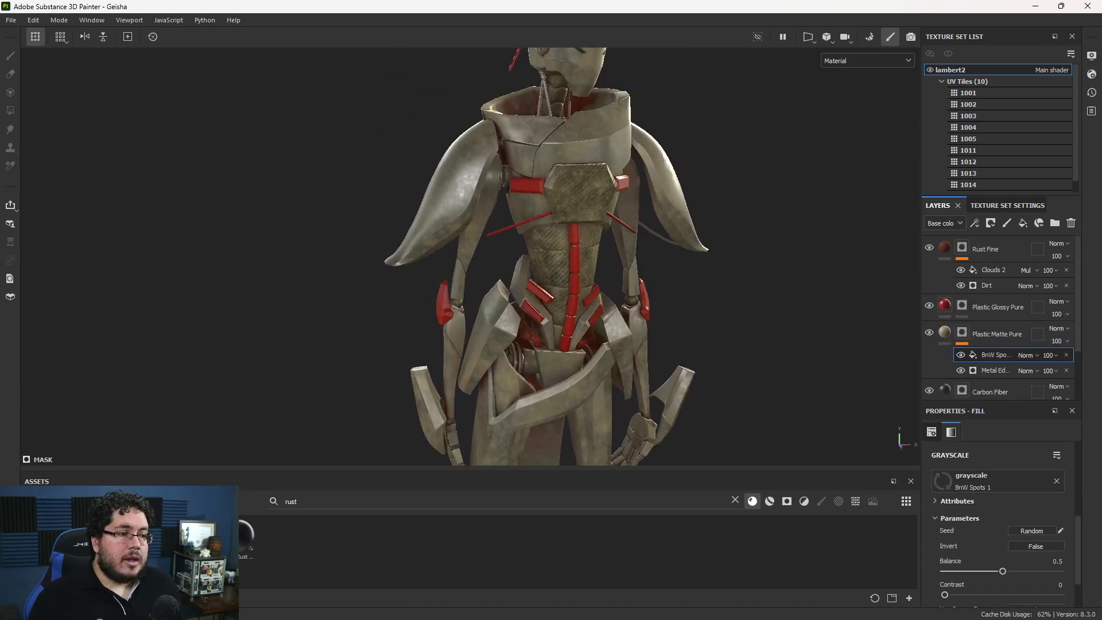
- Set the BnW Spots 1 fill's contrast to about 0.88 and its balance to about 0.58
scroll(1001, 516, down, 1)
drag(971, 560, 1046, 560)
alt+drag(620, 253, 517, 256)
alt+middle_drag(574, 218, 488, 270)
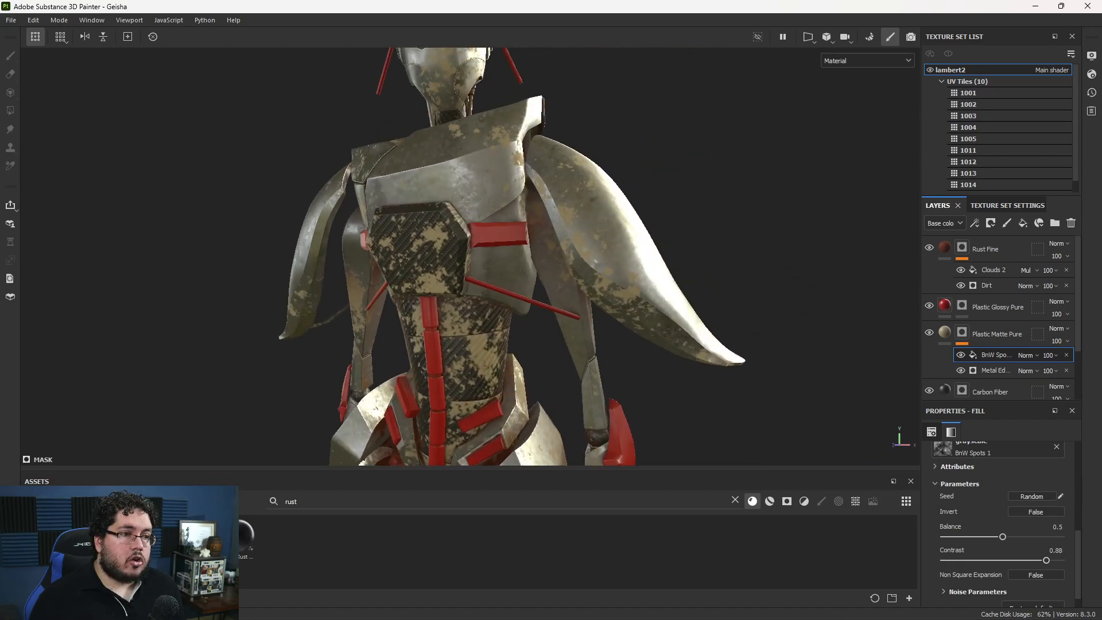
alt+right_drag(488, 270, 586, 269)
alt+right_drag(695, 313, 655, 304)
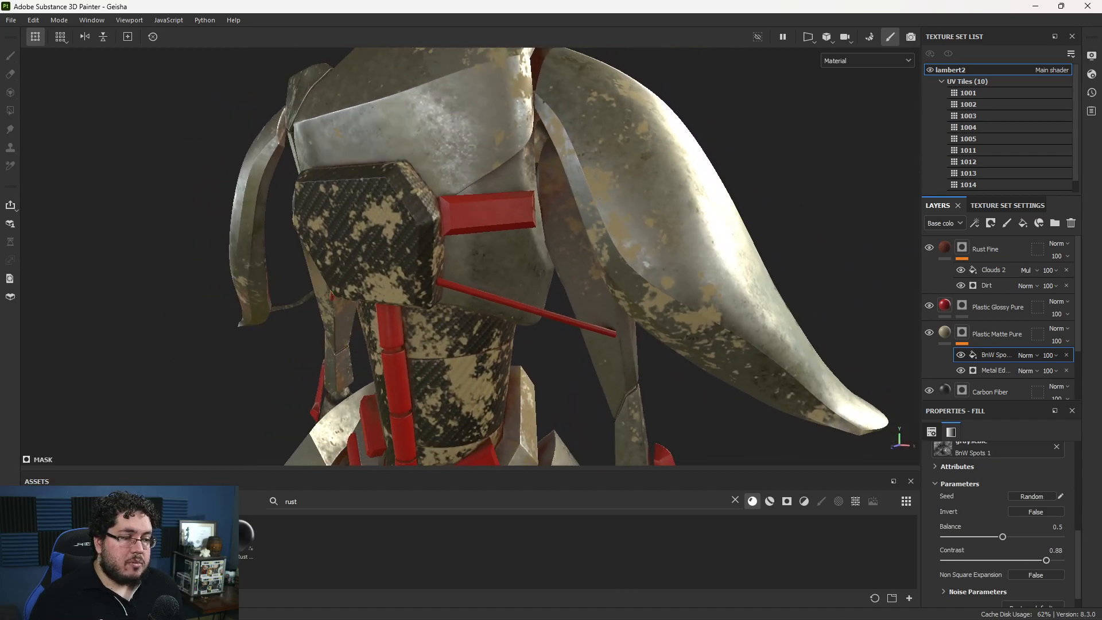
drag(1004, 536, 1011, 537)
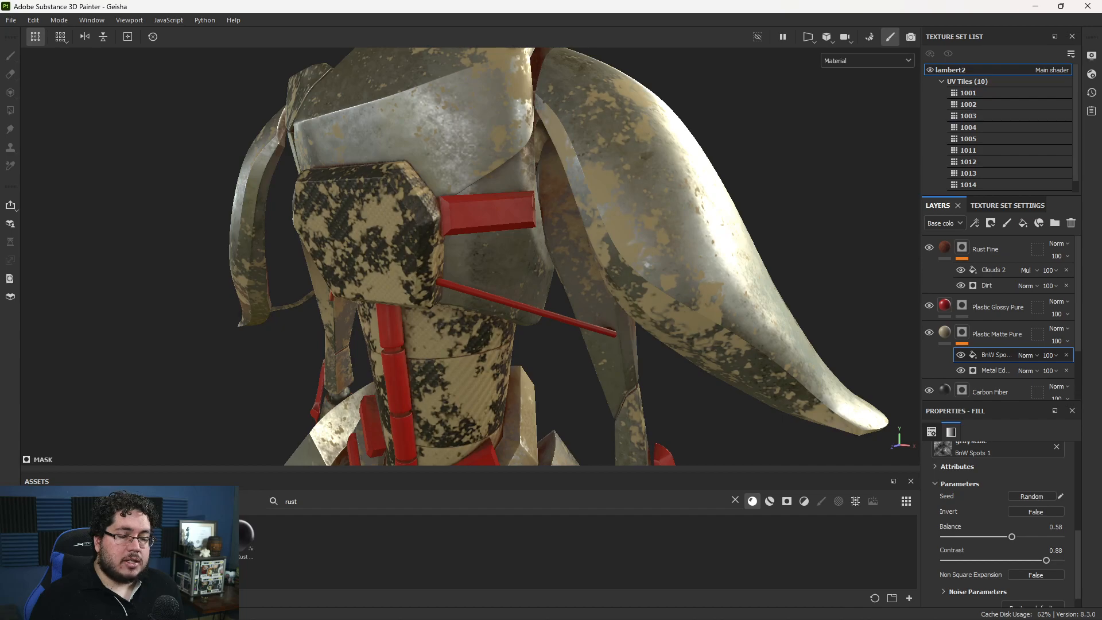
- Set the BnW Spots 1 fill's tiling to 2
alt+right_drag(635, 328, 594, 321)
scroll(1001, 516, up, 5)
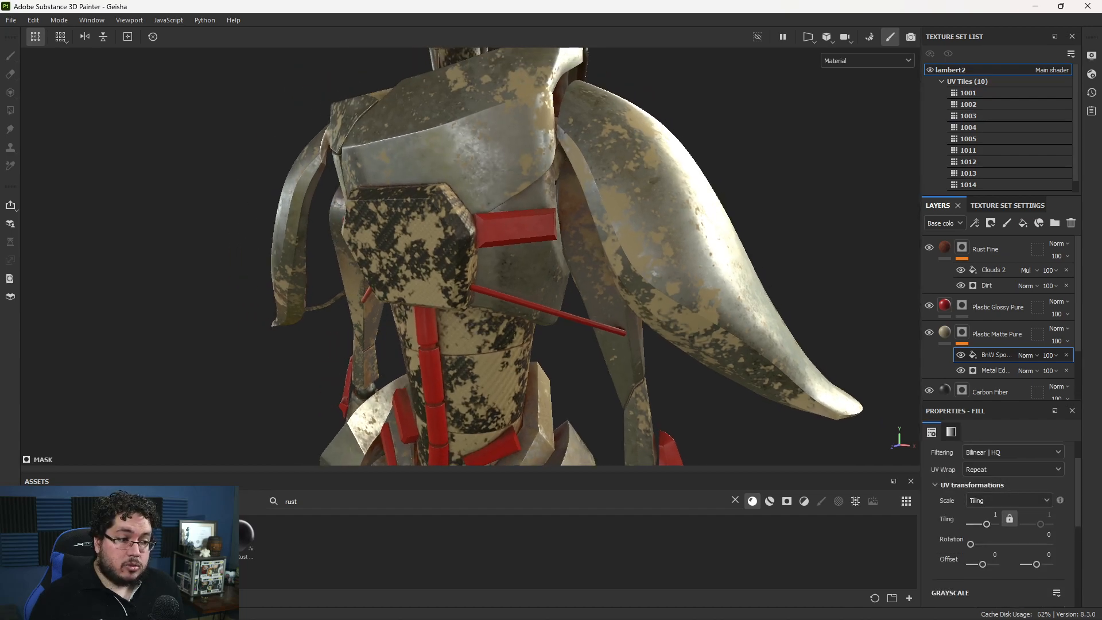
drag(986, 523, 988, 524)
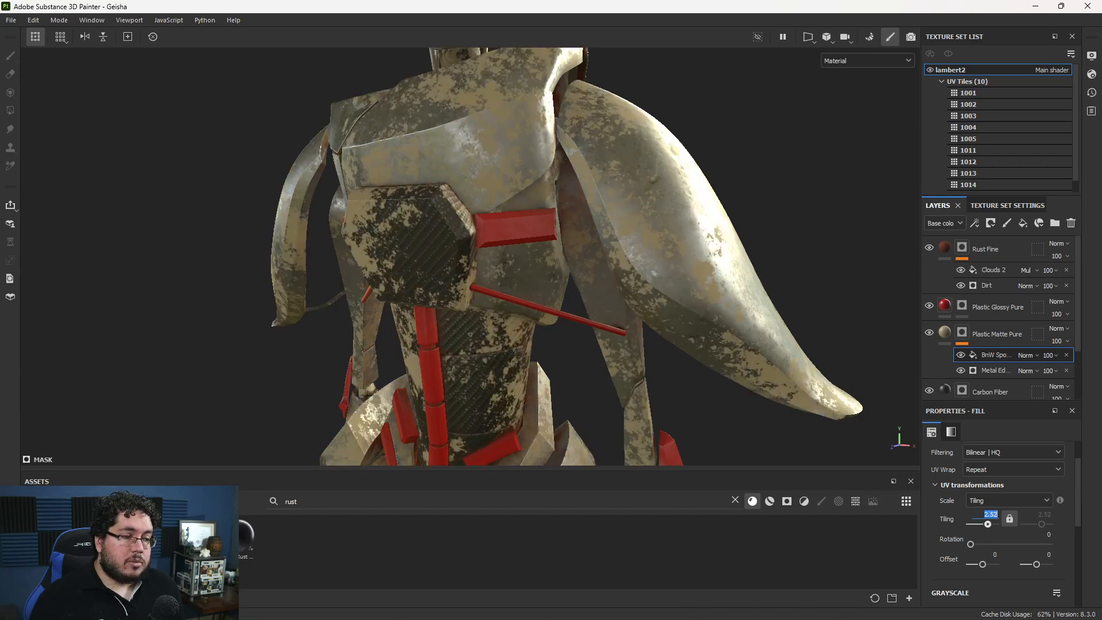
text(2)
key(Return)
alt+drag(573, 276, 677, 273)
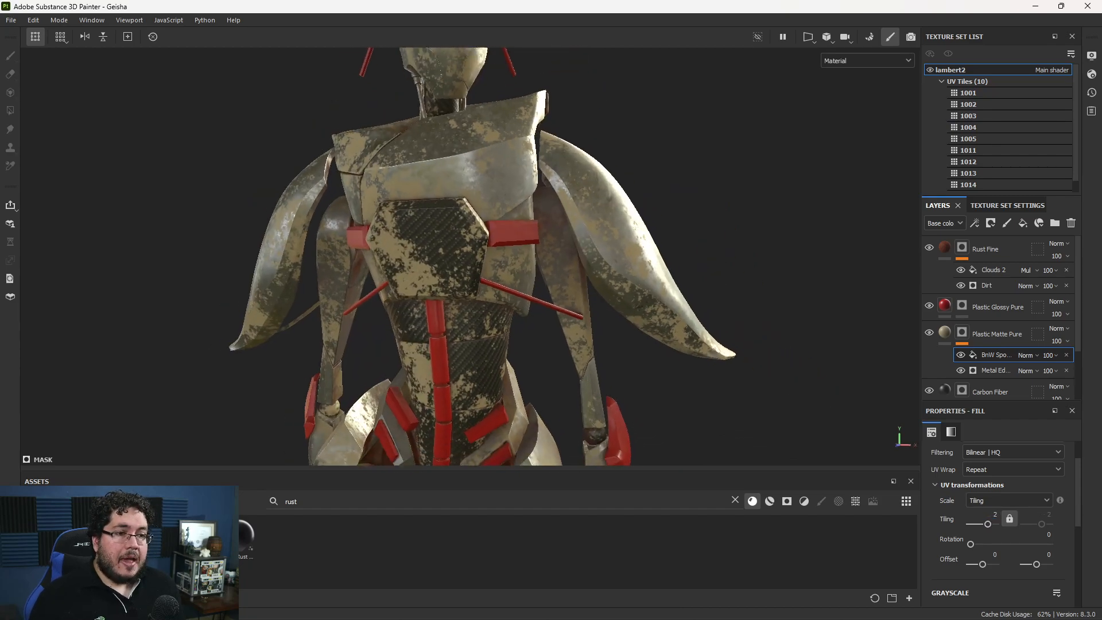
- Set the blending mode of the BnW Spots 1 fill in the Plastic Matte Pure mask to Multiply
alt+right_drag(677, 273, 648, 273)
alt+middle_drag(649, 273, 674, 189)
click(1026, 354)
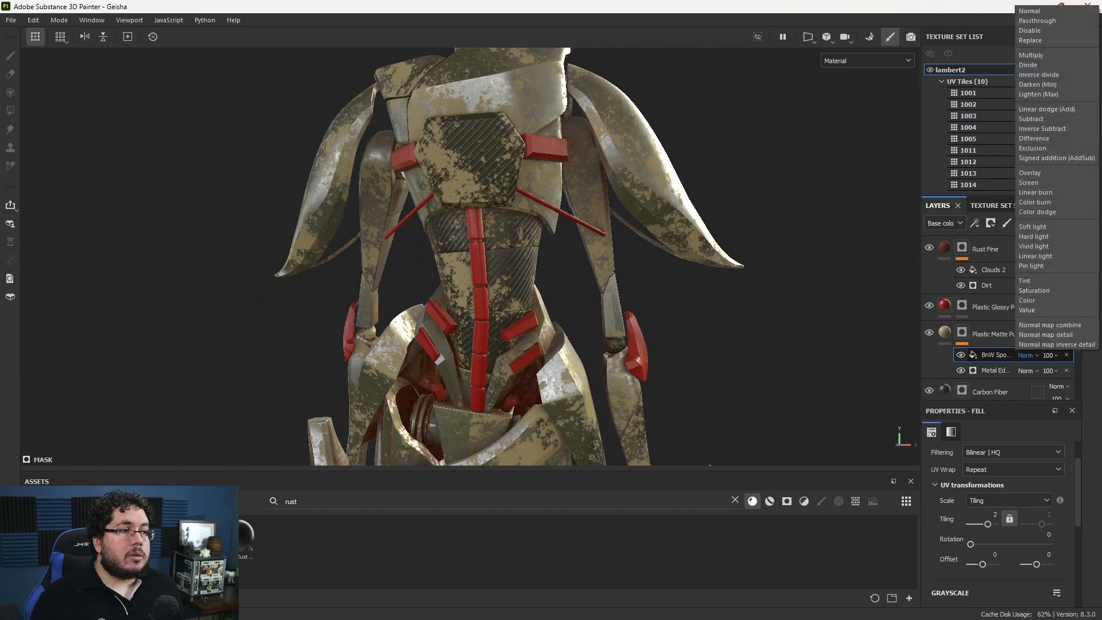
click(1050, 55)
alt+drag(666, 253, 643, 269)
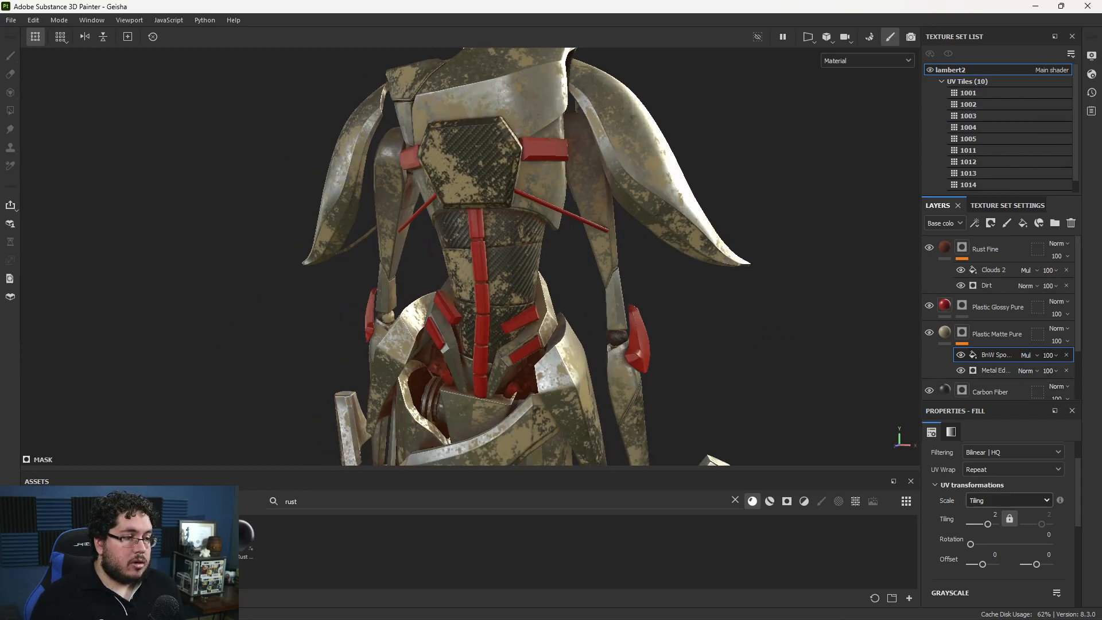
- Invert the BnW Spots 1 fill and set its contrast to about 0.82 and its balance to about 0.64
scroll(1002, 516, down, 4)
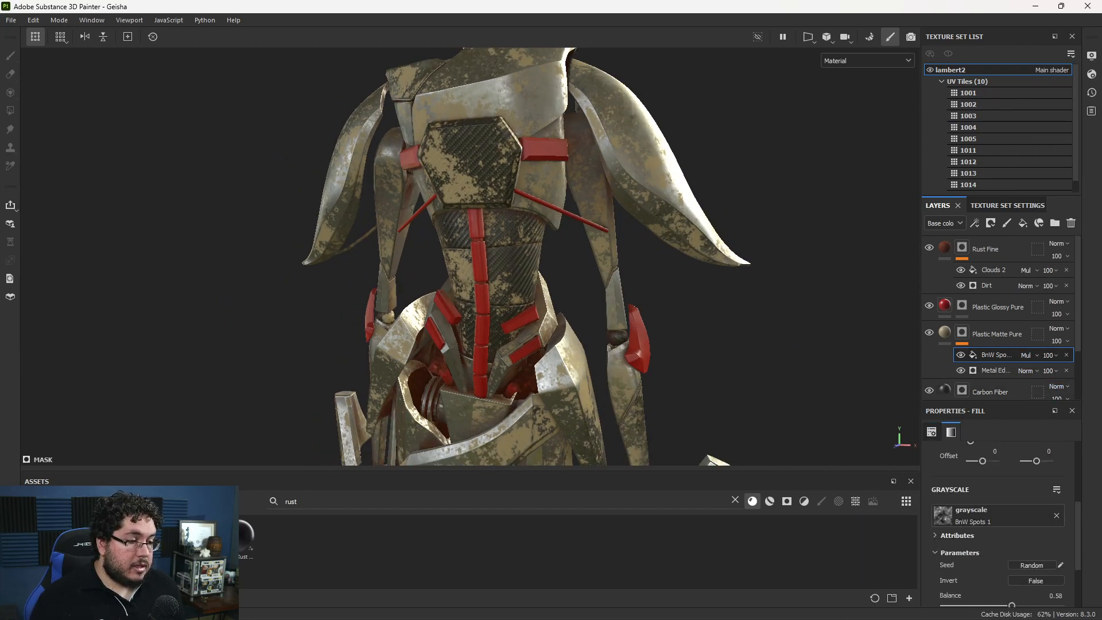
click(1035, 546)
mouse_move(666, 253)
alt+mouse_down()
mouse_move(623, 255)
mouse_move(674, 255)
alt+mouse_up()
alt+right_drag(674, 256, 632, 252)
alt+middle_drag(632, 253, 637, 282)
alt+drag(637, 281, 639, 298)
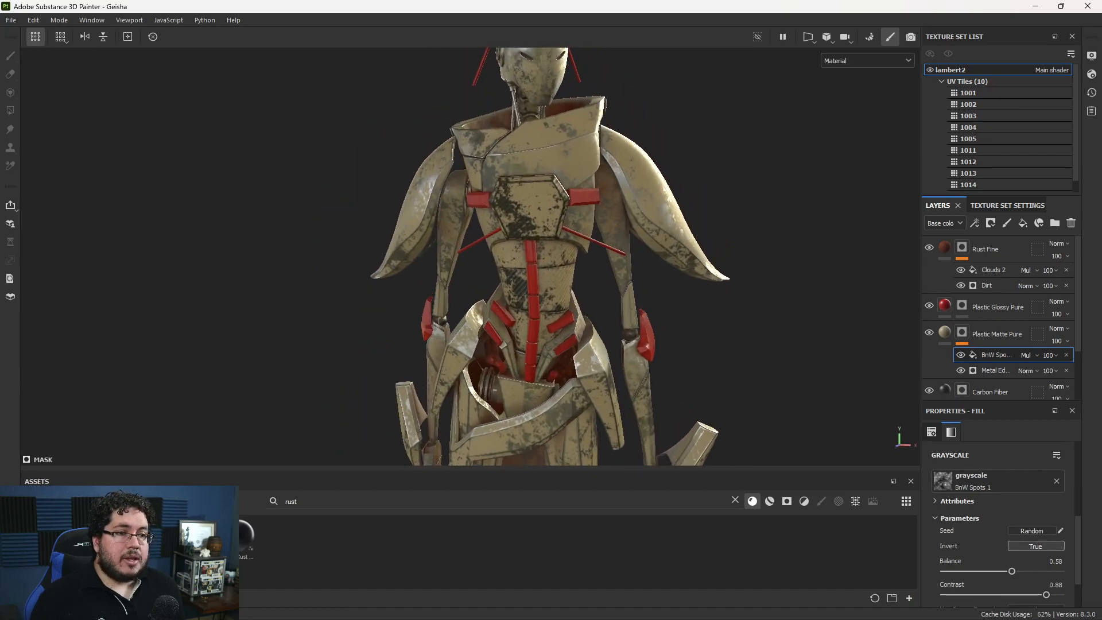
alt+middle_drag(640, 298, 672, 367)
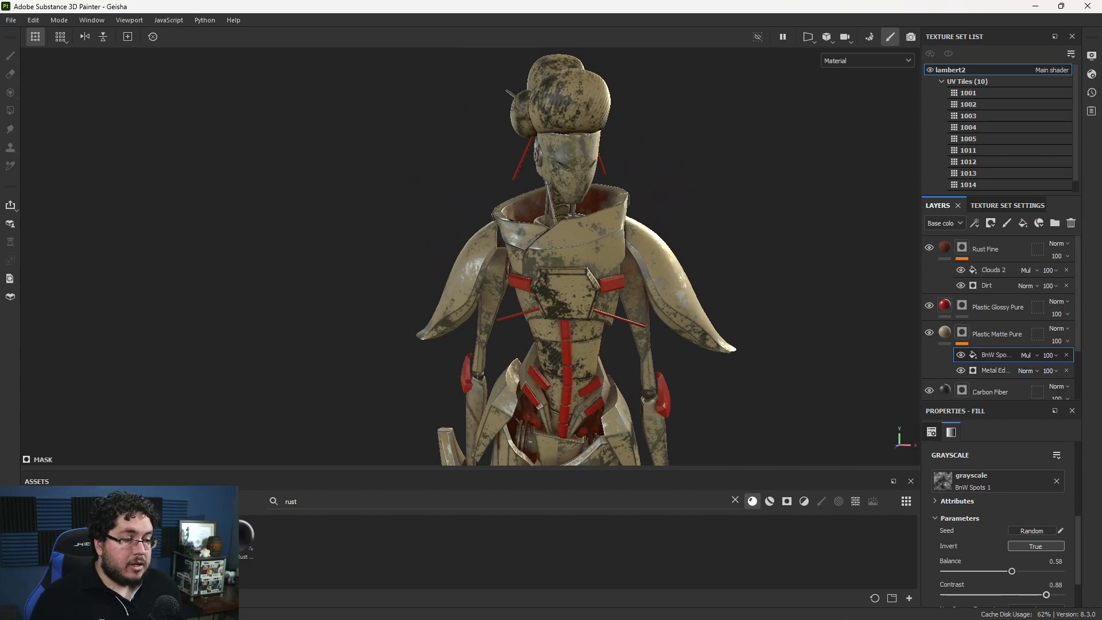
drag(1041, 595, 1018, 571)
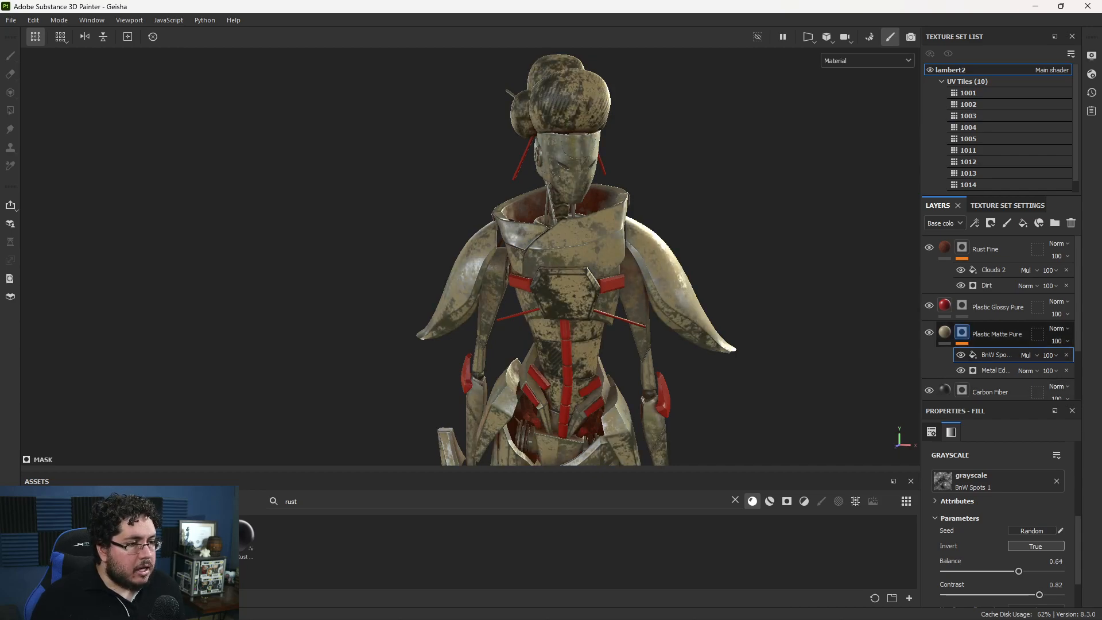
- Replace the Plastic Matte Pure layer's mask and its effects with a fresh white mask
click(997, 371)
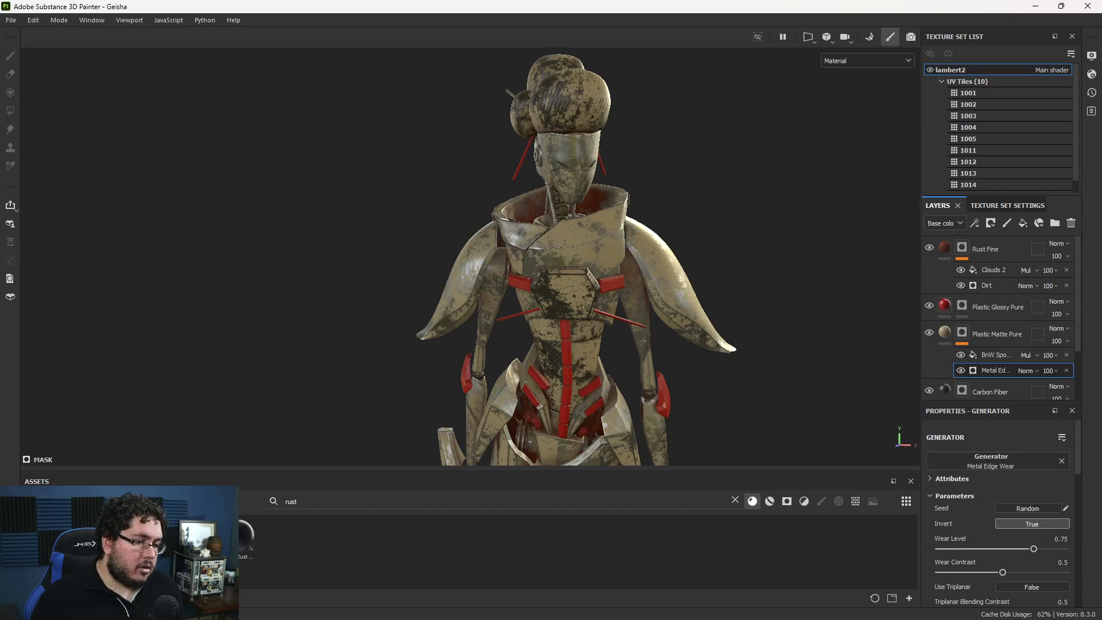
right_click(997, 334)
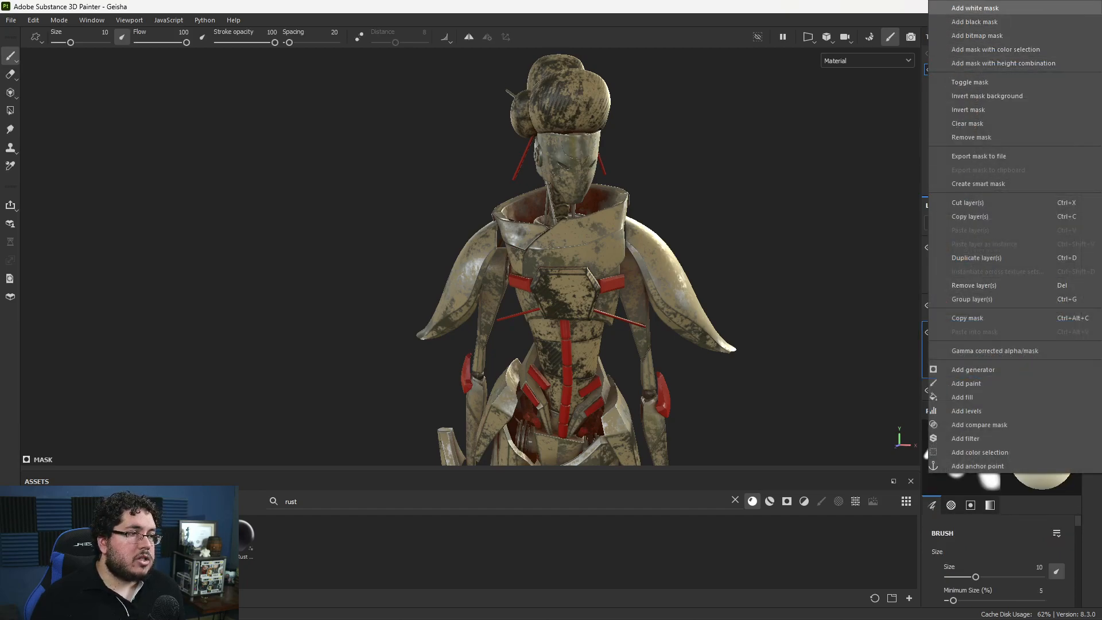
click(975, 8)
- Add a Metal Edge Wear generator to the new white mask of the Plastic Matte Pure layer
right_click(976, 334)
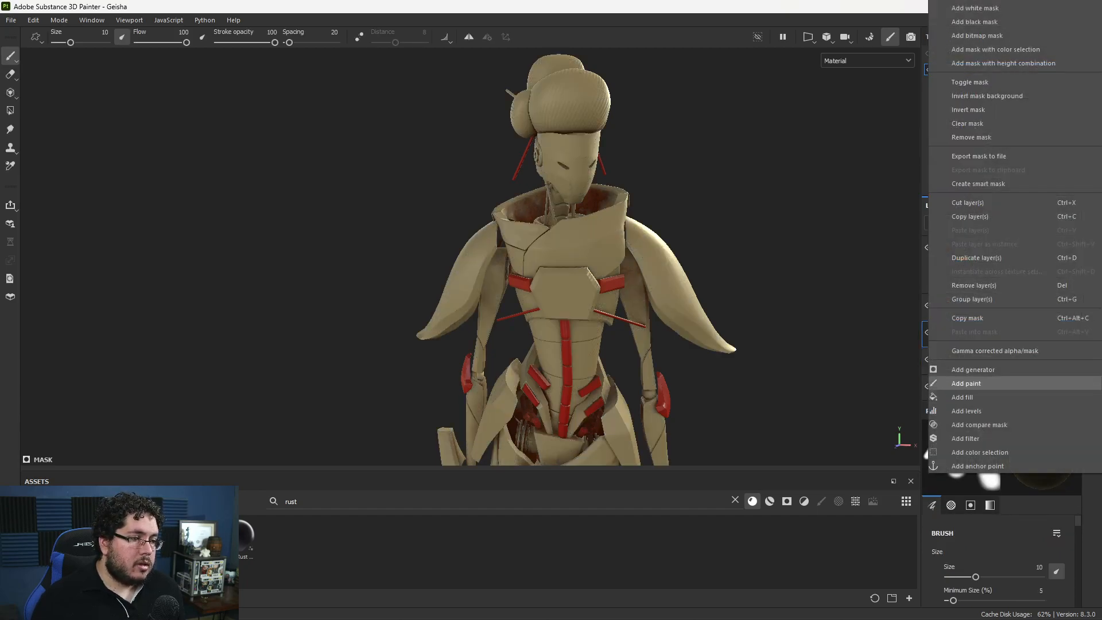
click(973, 369)
click(1001, 461)
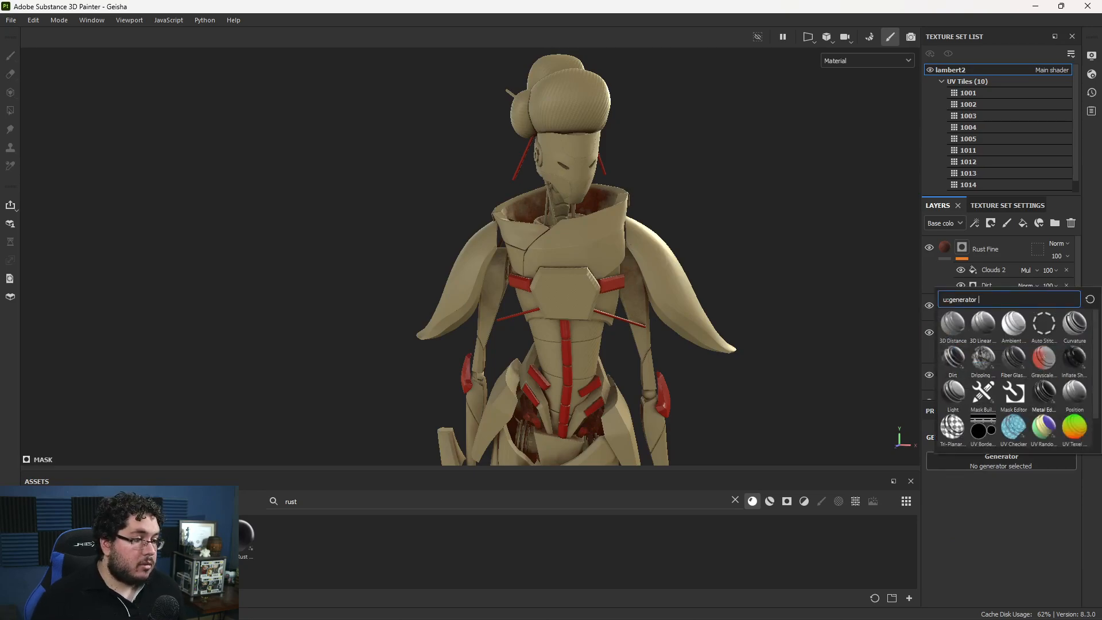
click(1043, 392)
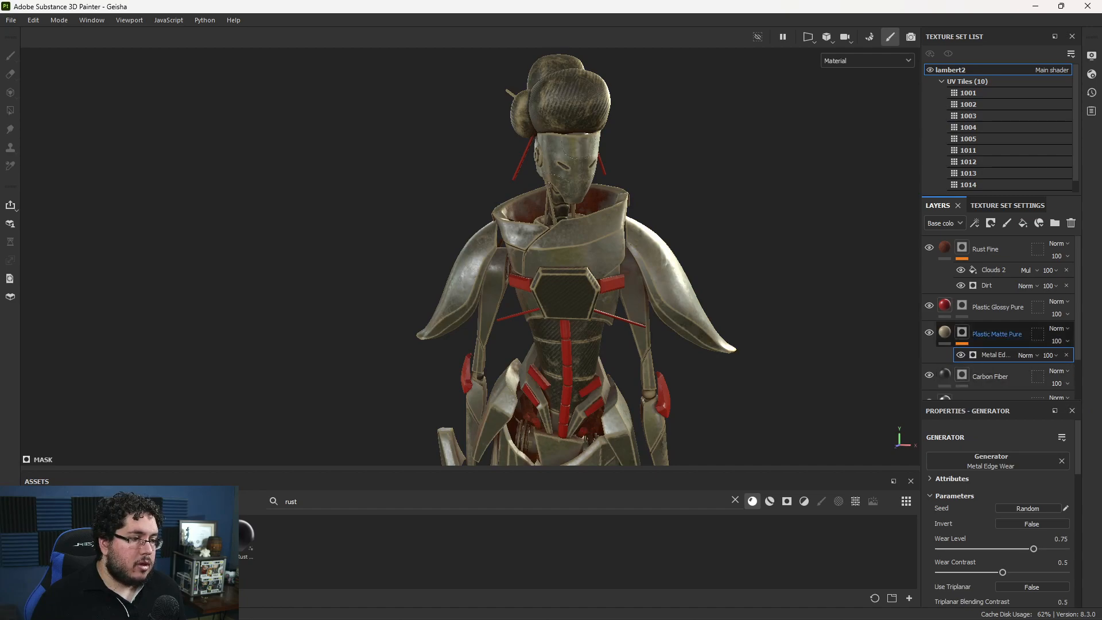
- Add a fill with the BnW Spots 1 texture above the Metal Edge Wear generator in the Plastic Matte Pure mask
right_click(962, 332)
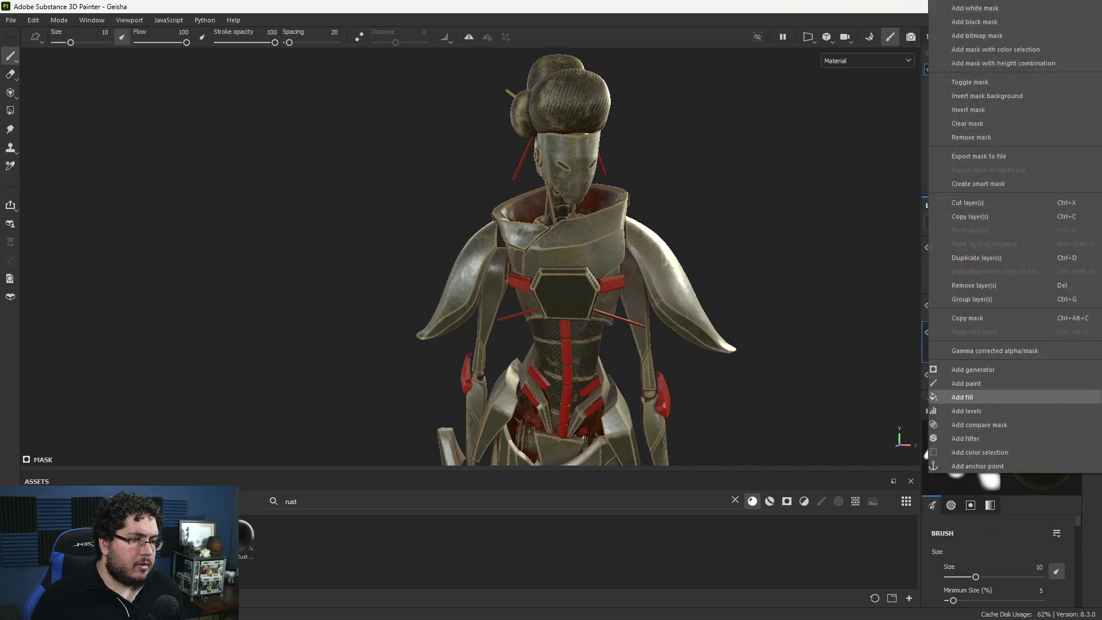
click(963, 397)
click(1005, 478)
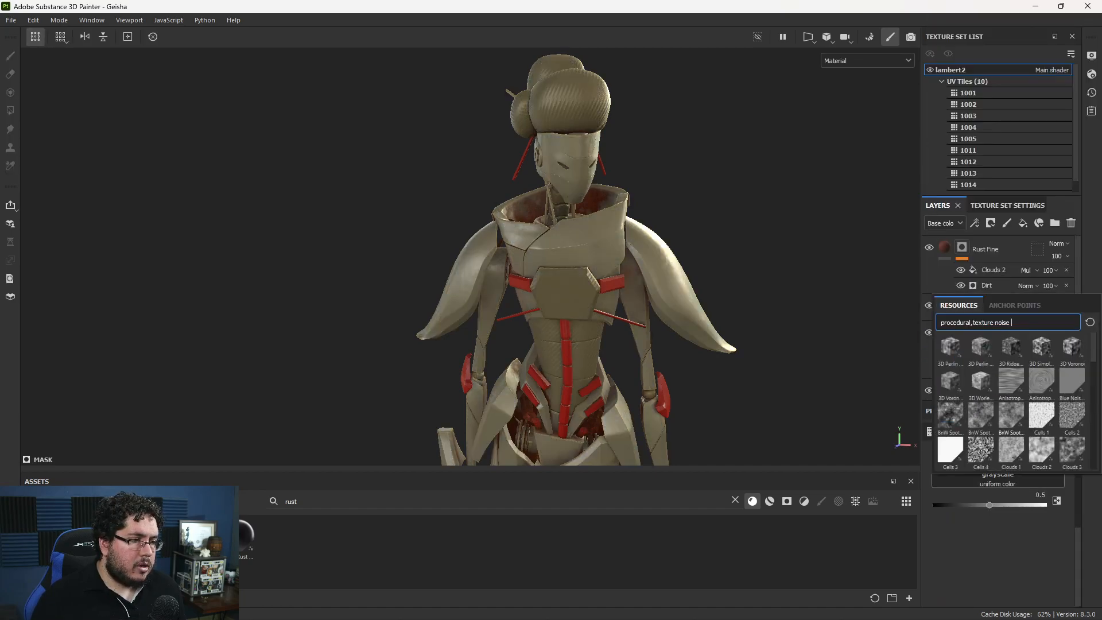
click(949, 414)
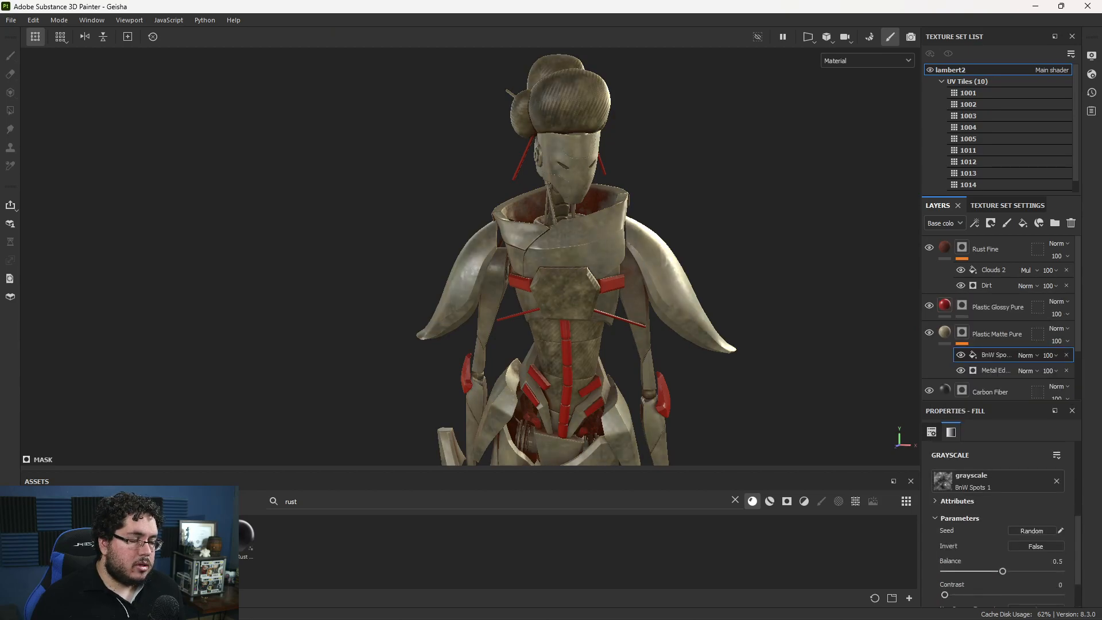
- Set the BnW Spots 1 fill's contrast to about 0.42 and its blending mode to Multiply
drag(964, 594, 992, 595)
click(1025, 355)
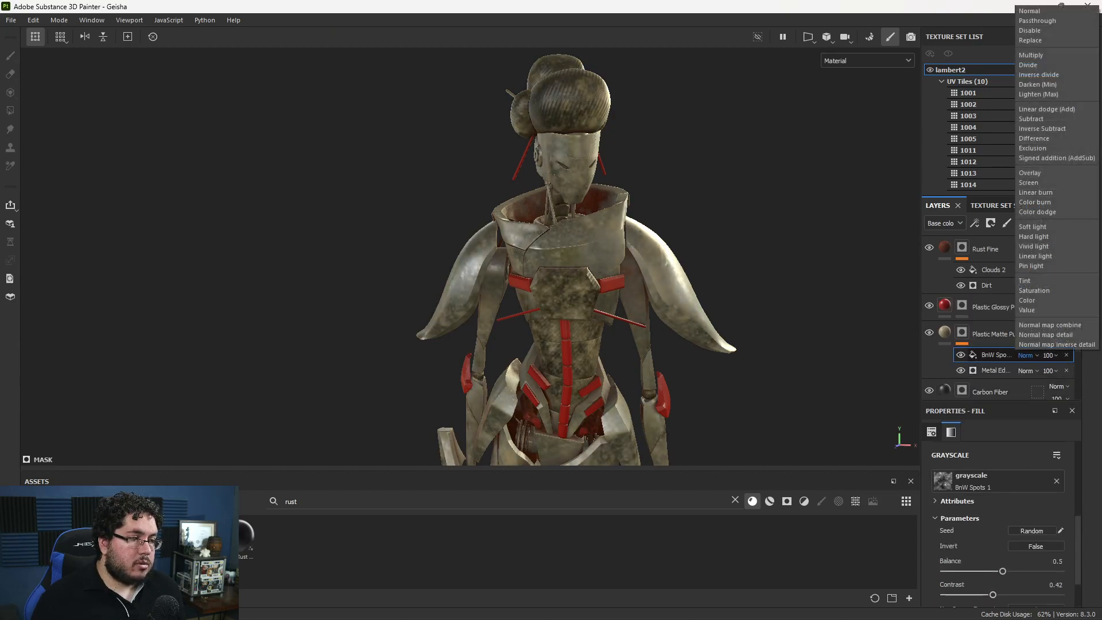
click(1050, 56)
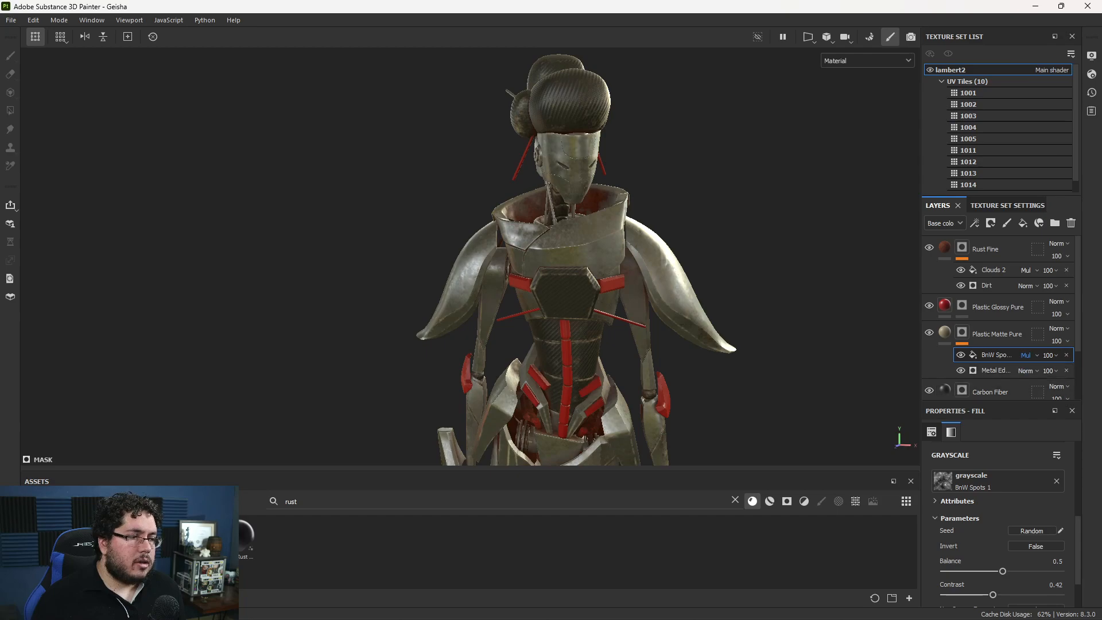
- Invert the Metal Edge Wear generator in the Plastic Matte Pure mask and set the BnW Spots 1 fill's blending mode to Divide
click(996, 371)
click(1032, 523)
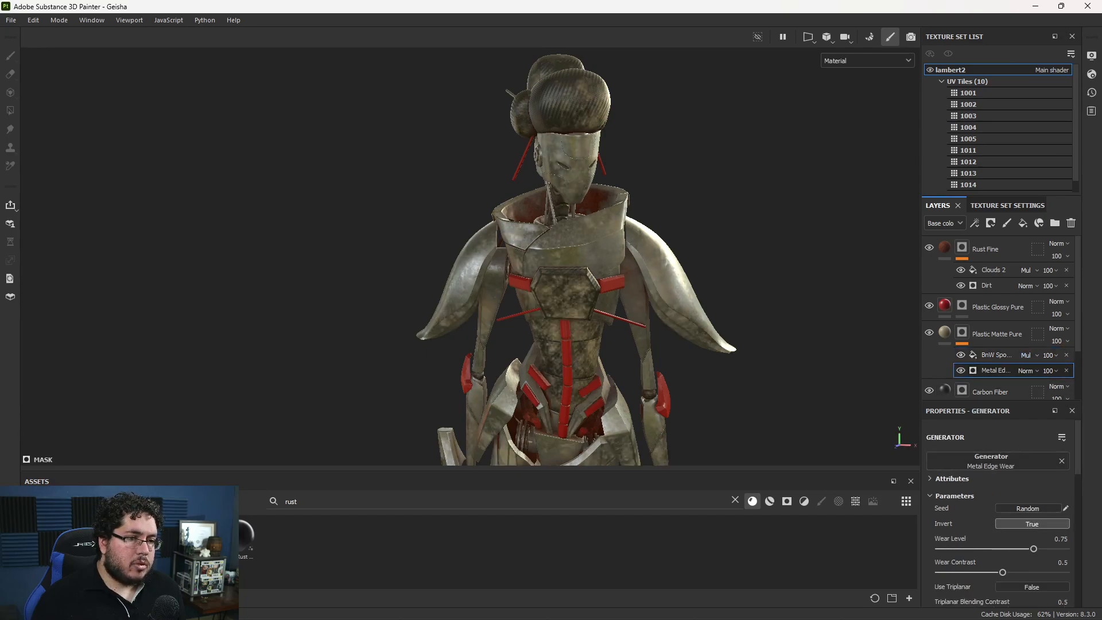
alt+drag(677, 321, 654, 313)
alt+right_drag(654, 313, 694, 315)
click(1026, 355)
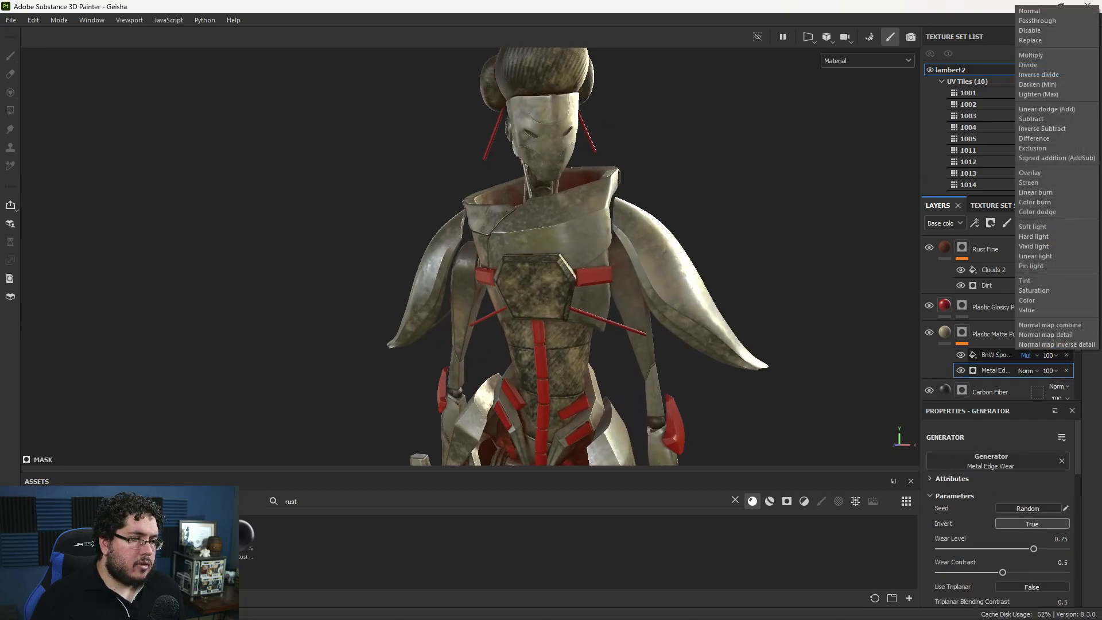
click(1028, 65)
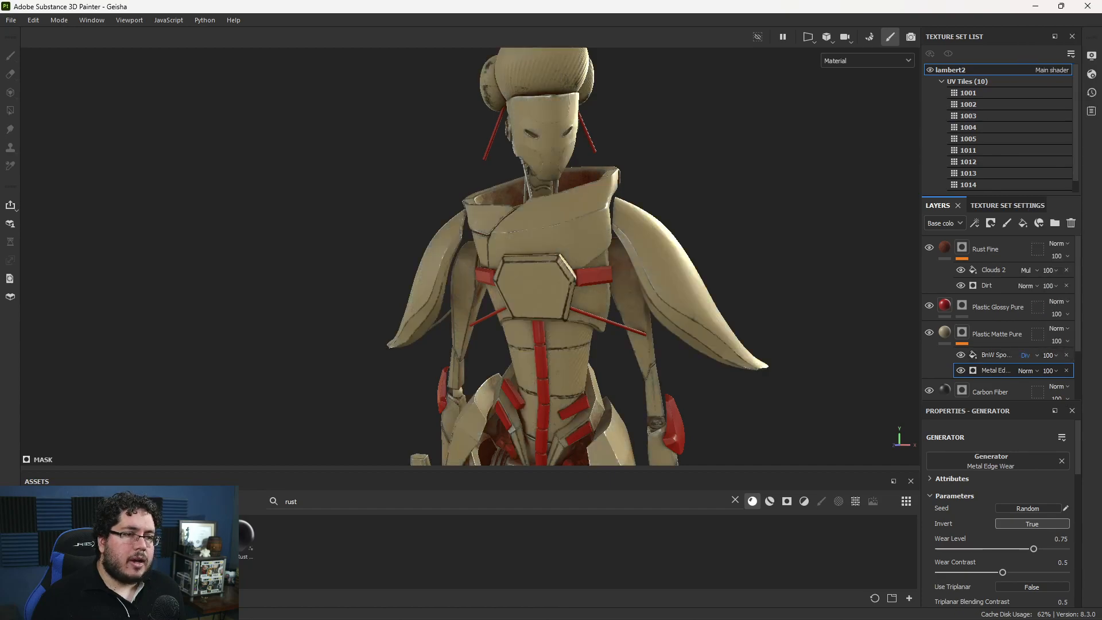
- Set the Metal Edge Wear generator's wear level to about 0.68 and its wear contrast to about 0.85
alt+drag(677, 321, 648, 315)
alt+right_drag(649, 315, 689, 319)
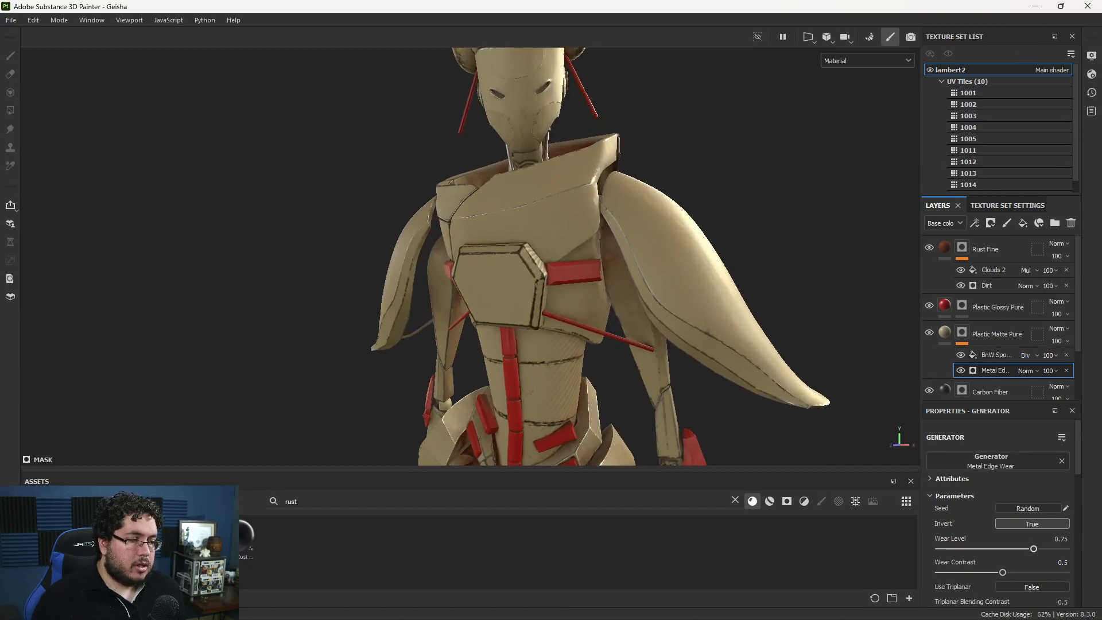
drag(983, 549, 1056, 572)
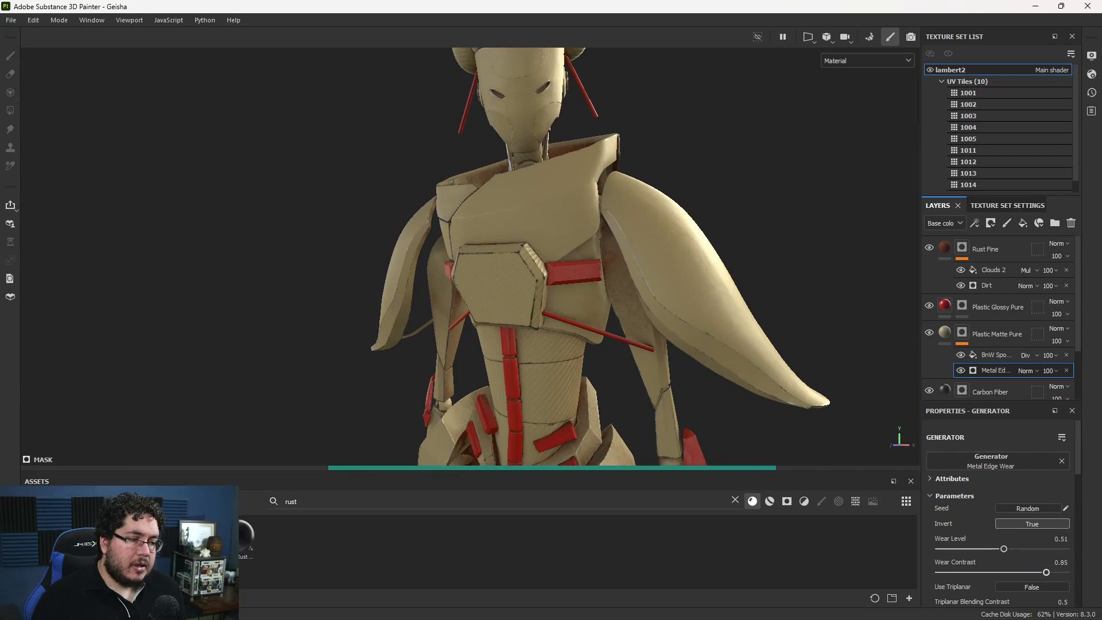
drag(1004, 549, 1025, 549)
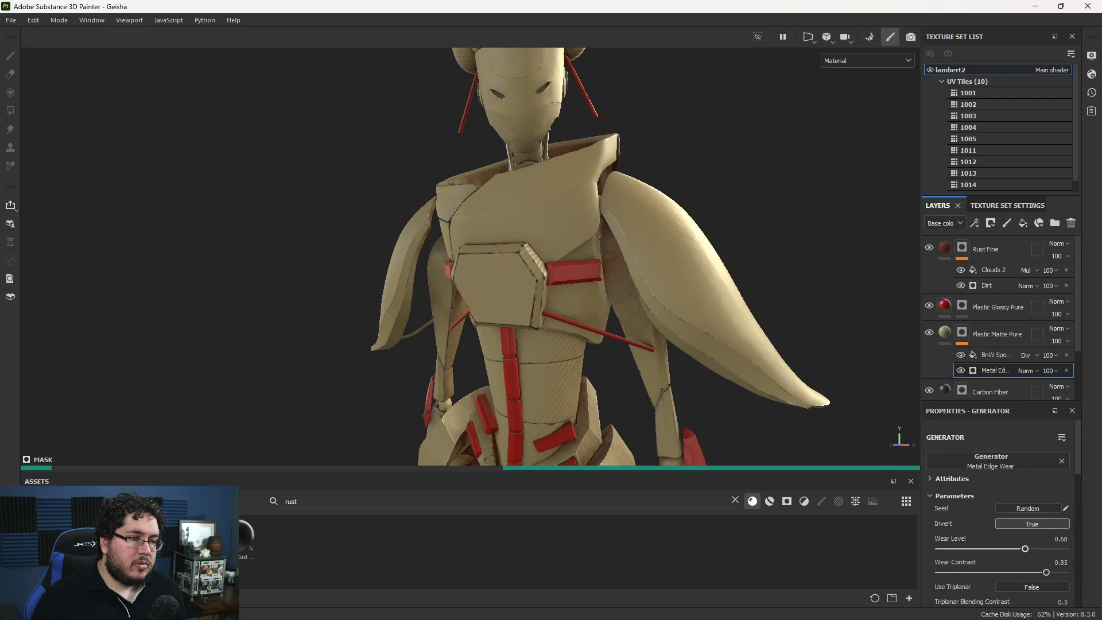
- Set the BnW Spots 1 fill's balance to about 0.36
click(995, 355)
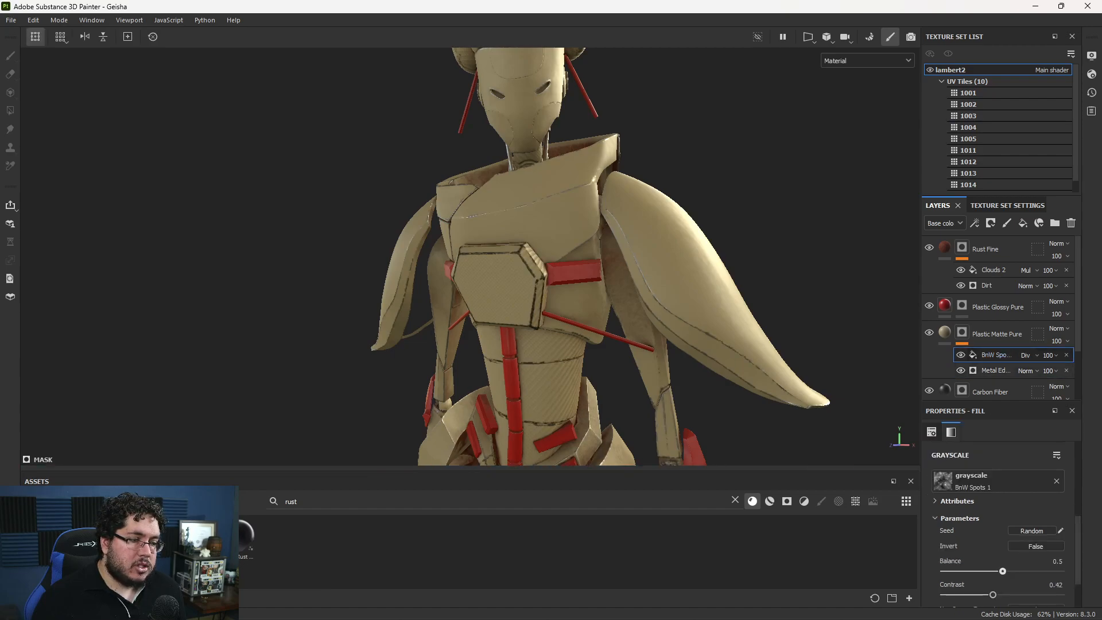
drag(1000, 571, 976, 571)
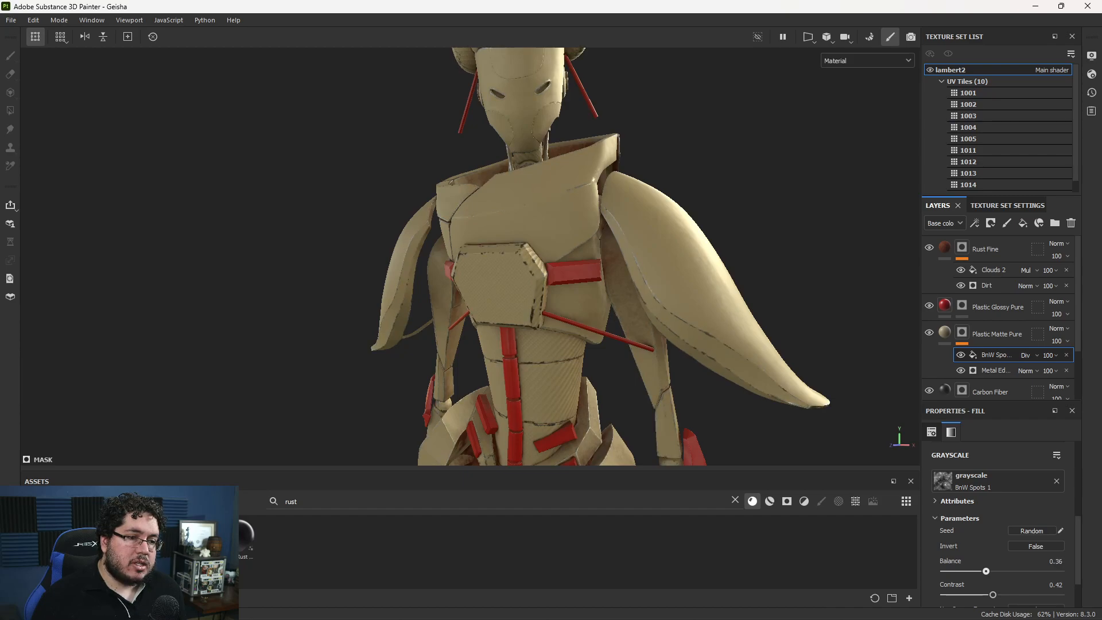
- Inspect the edge wear on the beige plastic across the robot's torso, hips, legs and arms
alt+drag(493, 276, 579, 281)
alt+right_drag(580, 282, 517, 287)
alt+middle_drag(562, 321, 551, 161)
alt+drag(551, 229, 471, 230)
alt+middle_drag(517, 218, 505, 310)
alt+right_drag(551, 259, 511, 264)
alt+drag(511, 263, 533, 264)
alt+middle_drag(545, 298, 540, 241)
alt+right_drag(539, 241, 580, 241)
mouse_move(516, 247)
alt+mouse_down()
mouse_move(609, 247)
mouse_move(516, 247)
alt+mouse_up()
alt+right_drag(517, 247, 545, 247)
alt+middle_drag(539, 344, 516, 138)
alt+right_drag(516, 247, 551, 247)
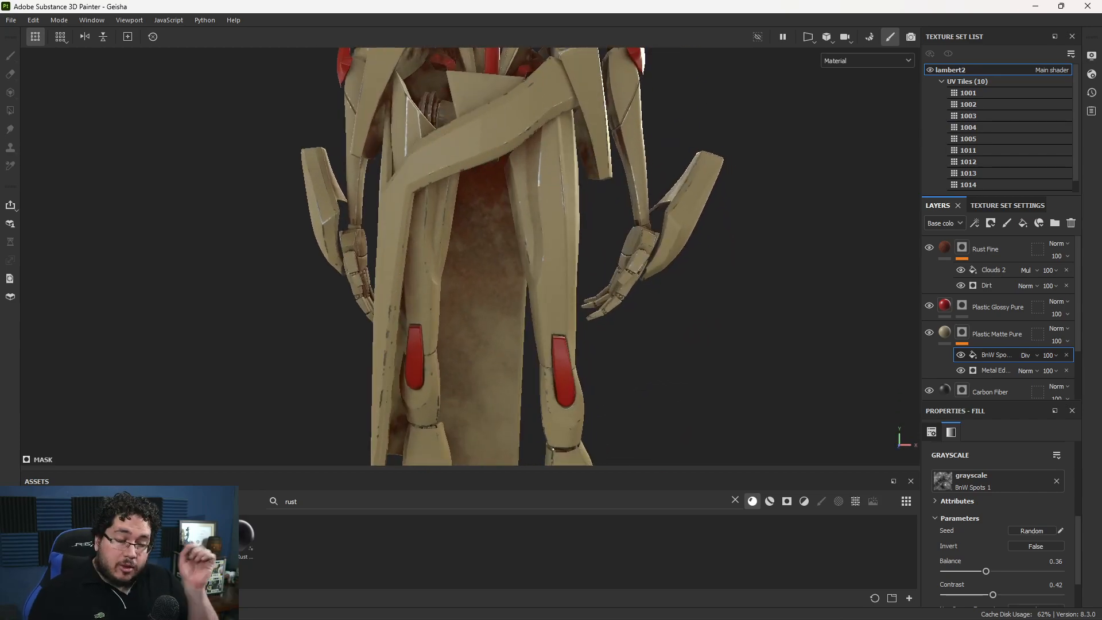
alt+middle_drag(517, 201, 516, 338)
alt+drag(517, 247, 550, 241)
alt+middle_drag(516, 200, 519, 367)
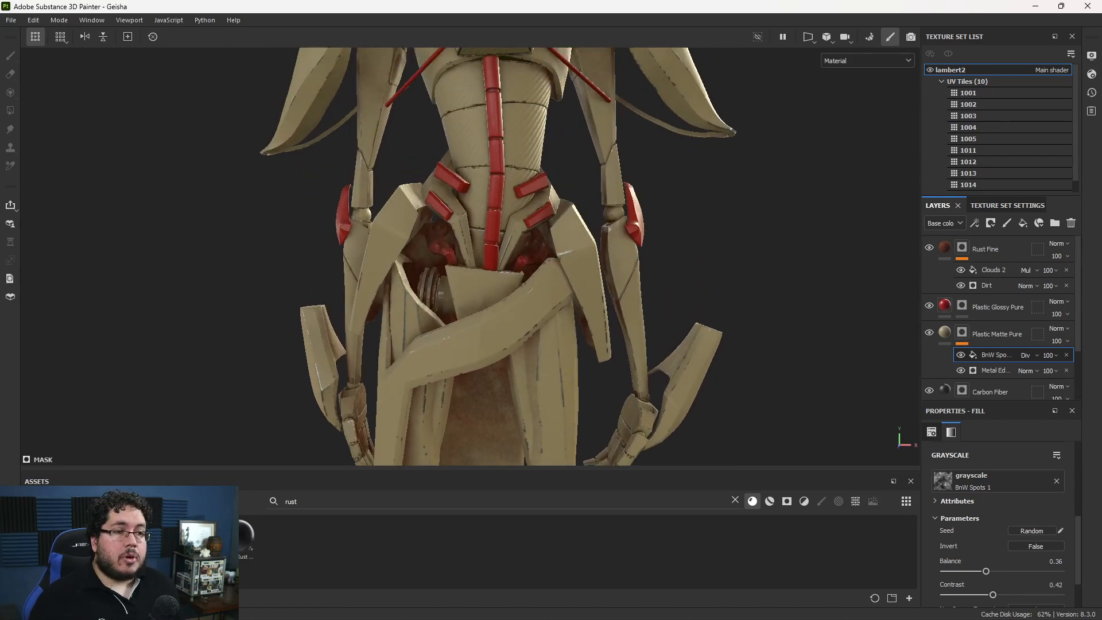
alt+right_drag(516, 258, 453, 258)
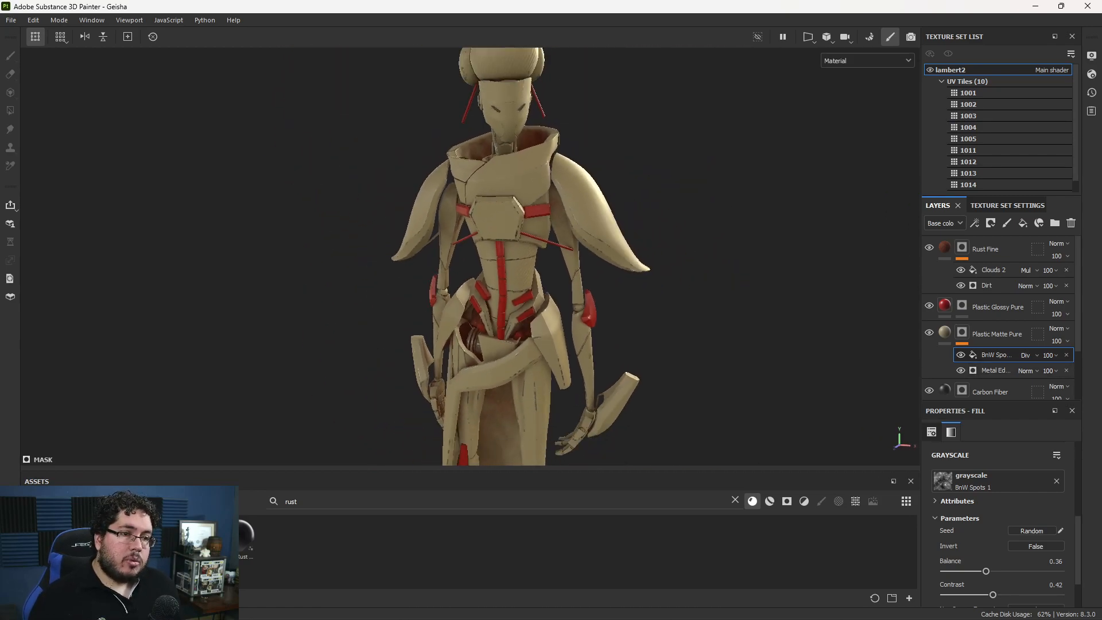
alt+middle_drag(499, 241, 521, 296)
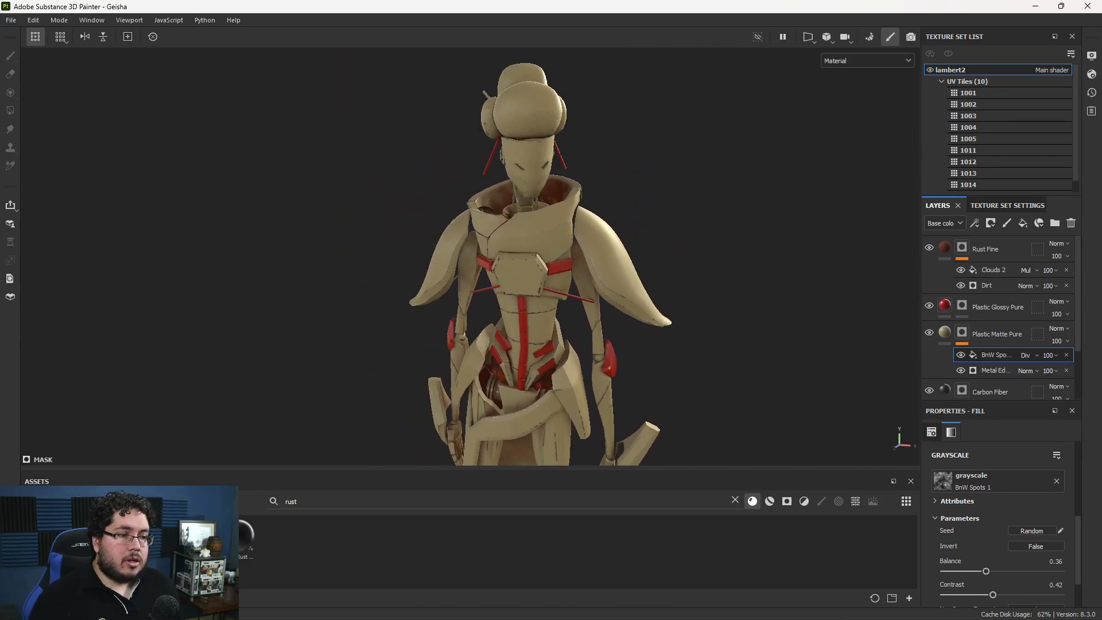
- Add a paint effect to the Plastic Matte Pure mask and polygon-fill the hair bun and waist meshes with black
right_click(962, 332)
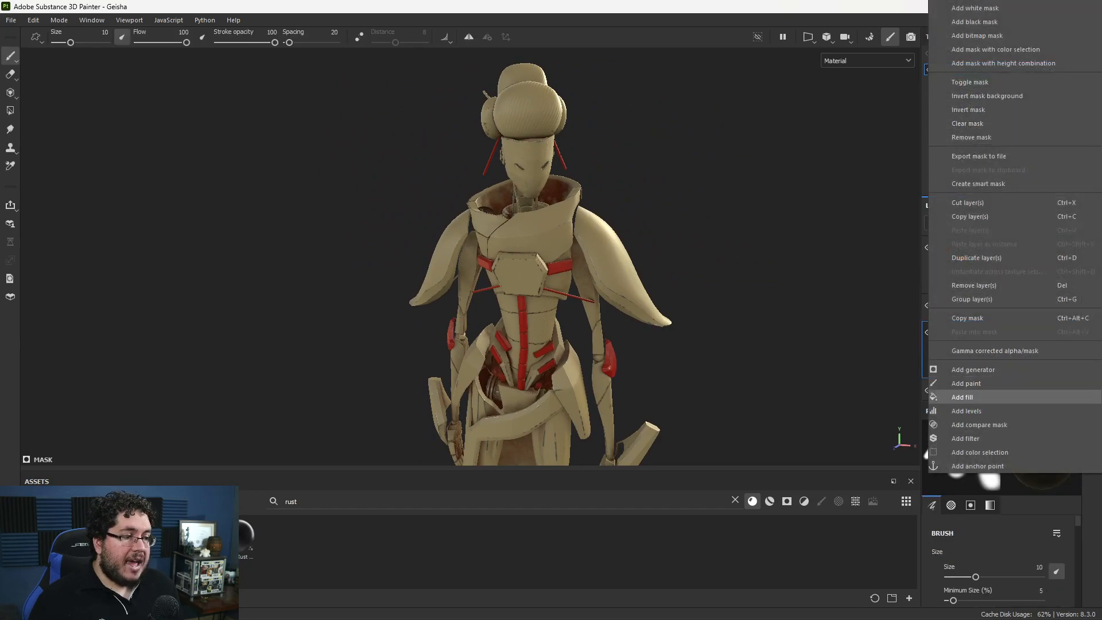
click(966, 383)
key(4)
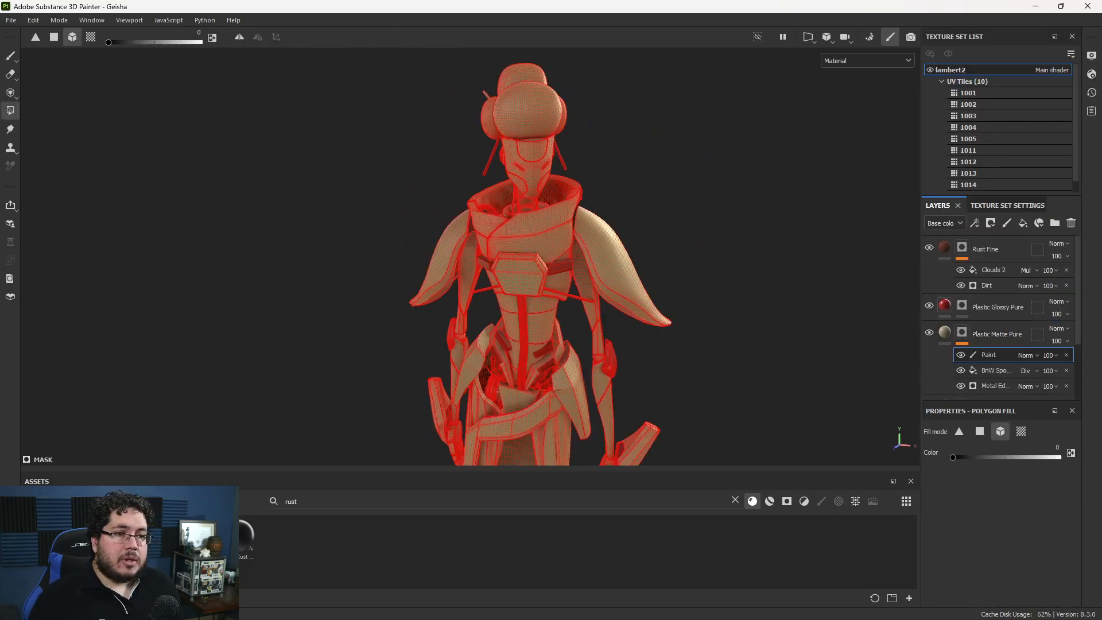
click(528, 110)
alt+right_drag(525, 330, 559, 330)
click(546, 330)
alt+drag(546, 330, 574, 315)
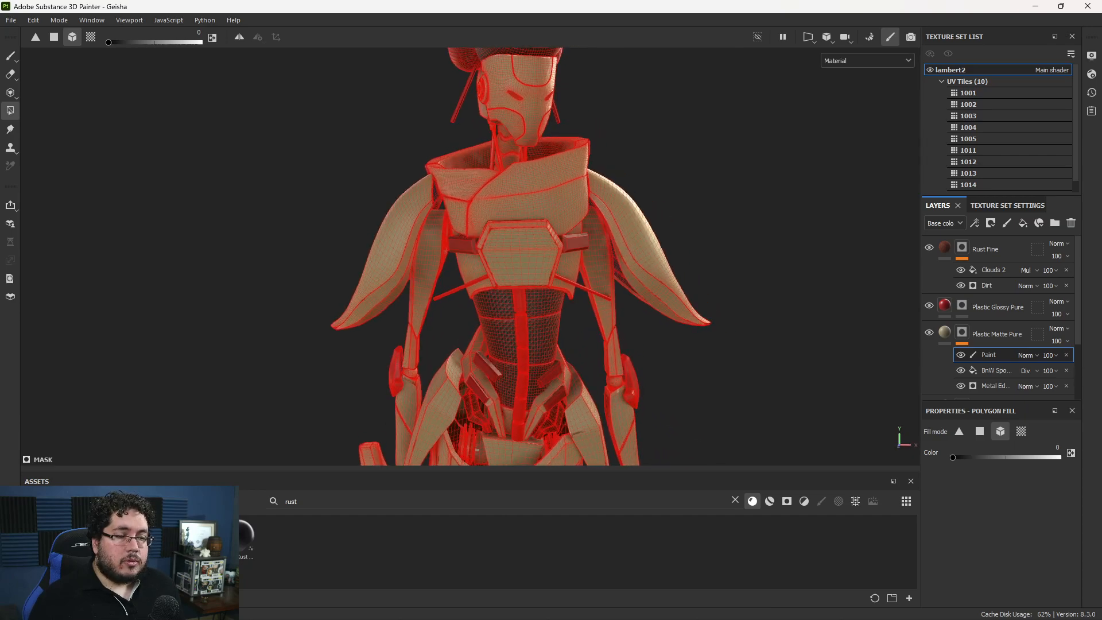
- Fill the palm pieces of the hands with black in the Plastic Matte Pure paint mask
alt+middle_drag(574, 345, 637, 166)
alt+right_drag(573, 344, 626, 350)
alt+middle_drag(608, 356, 379, 270)
alt+middle_drag(574, 396, 473, 74)
alt+drag(474, 229, 396, 221)
alt+right_drag(720, 171, 703, 172)
click(715, 249)
click(740, 171)
alt+drag(574, 241, 706, 235)
alt+right_drag(574, 241, 493, 246)
alt+middle_drag(300, 224, 493, 286)
alt+right_drag(493, 287, 609, 293)
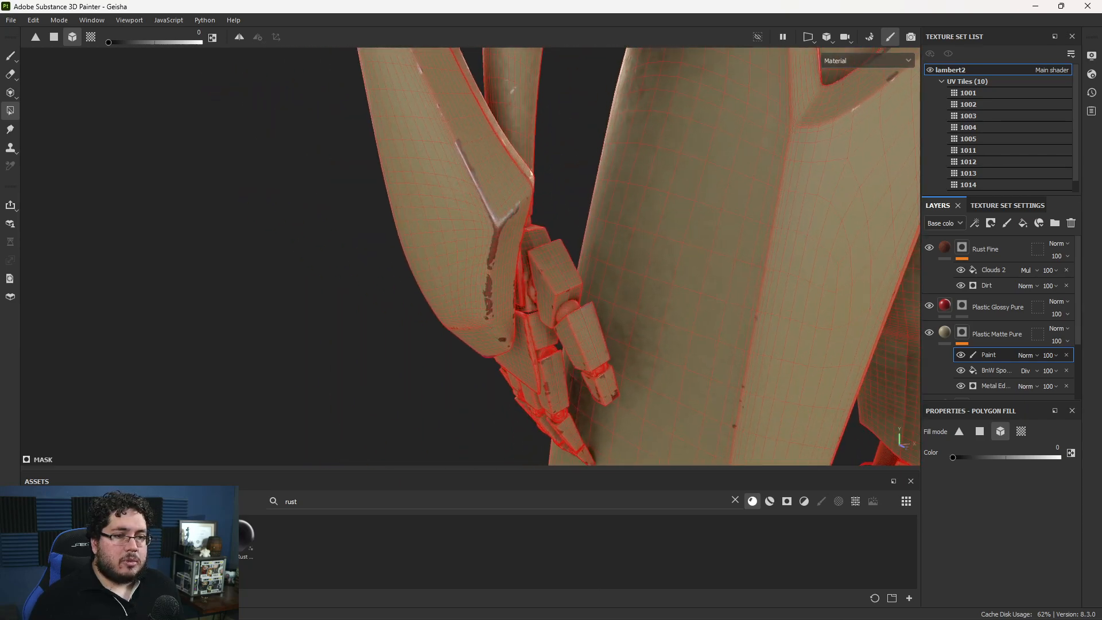
alt+drag(608, 293, 580, 246)
click(516, 367)
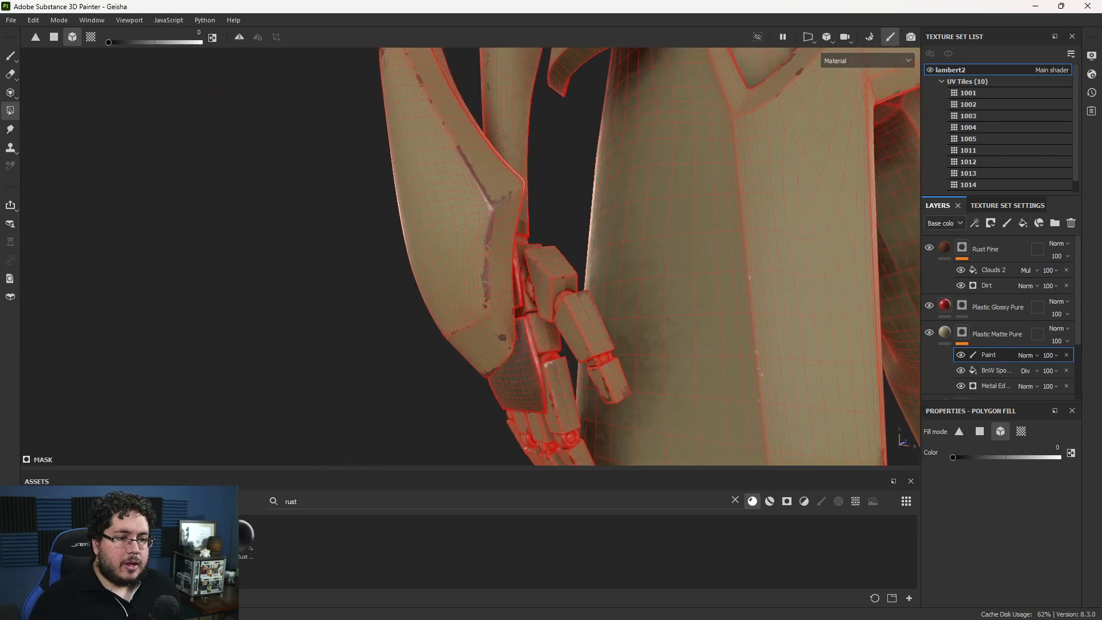
- Fill the connector above the ankle joint with black in the Plastic Matte Pure paint mask
alt+drag(516, 367, 539, 364)
alt+middle_drag(516, 114, 562, 413)
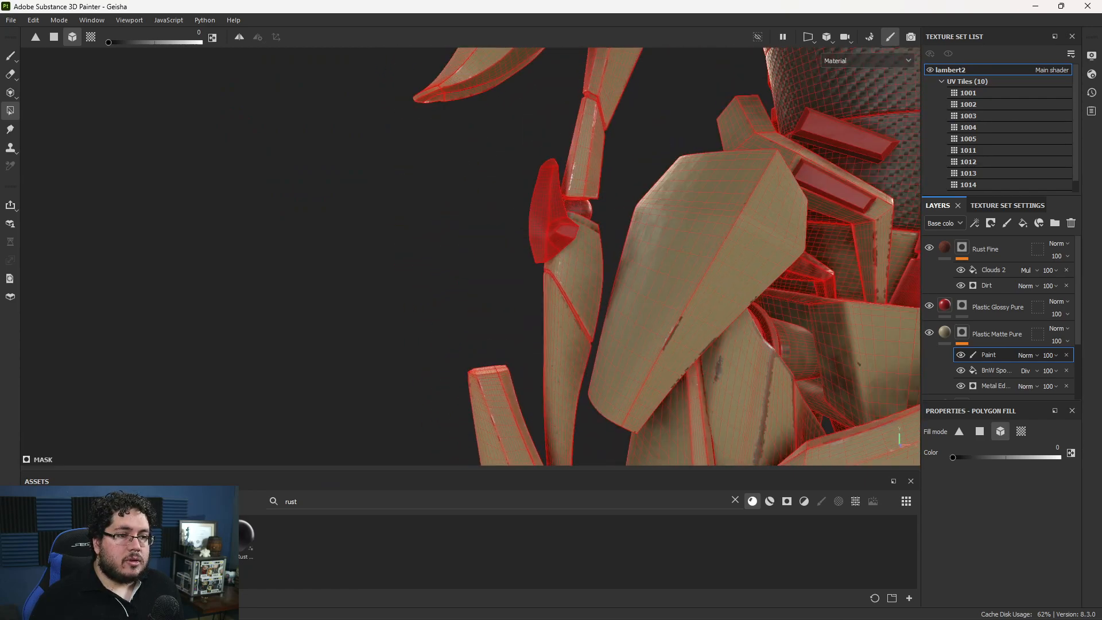
alt+right_drag(632, 275, 557, 241)
alt+middle_drag(556, 241, 488, 385)
alt+drag(488, 355, 522, 355)
alt+right_drag(522, 356, 459, 344)
alt+middle_drag(597, 407, 546, 138)
alt+right_drag(545, 138, 625, 184)
alt+middle_drag(591, 425, 577, 69)
alt+right_drag(576, 68, 614, 86)
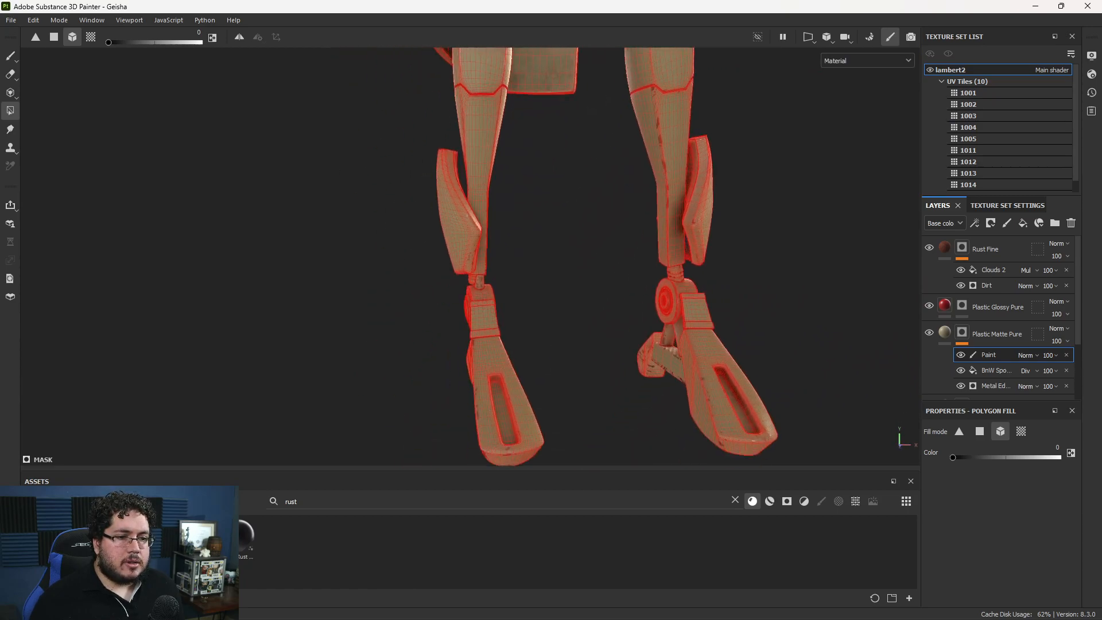
alt+drag(614, 258, 516, 264)
alt+right_drag(517, 264, 562, 287)
alt+middle_drag(562, 345, 588, 230)
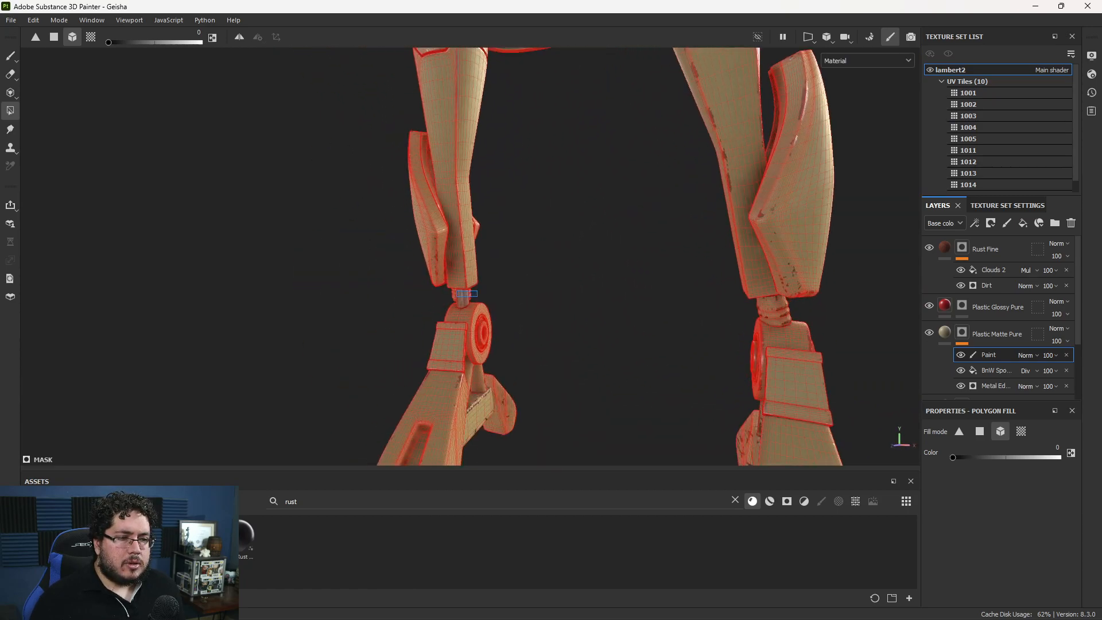
drag(456, 290, 477, 297)
alt+drag(478, 296, 450, 281)
- Inspect the masked robot from head to feet, including the knee joints, for mechanical parts still covered in beige plastic
key(1)
alt+middle_drag(546, 344, 568, 207)
alt+right_drag(569, 207, 482, 167)
alt+middle_drag(551, 149, 545, 275)
alt+drag(574, 270, 522, 267)
key(4)
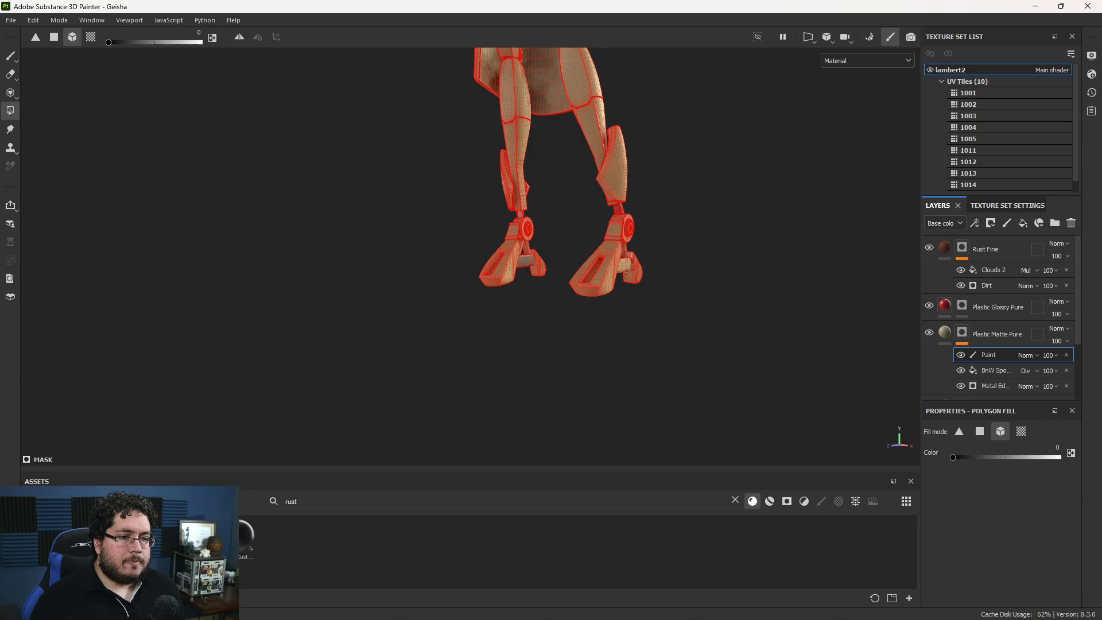
key(1)
alt+right_drag(499, 164, 440, 126)
alt+middle_drag(440, 126, 459, 335)
alt+drag(557, 367, 661, 390)
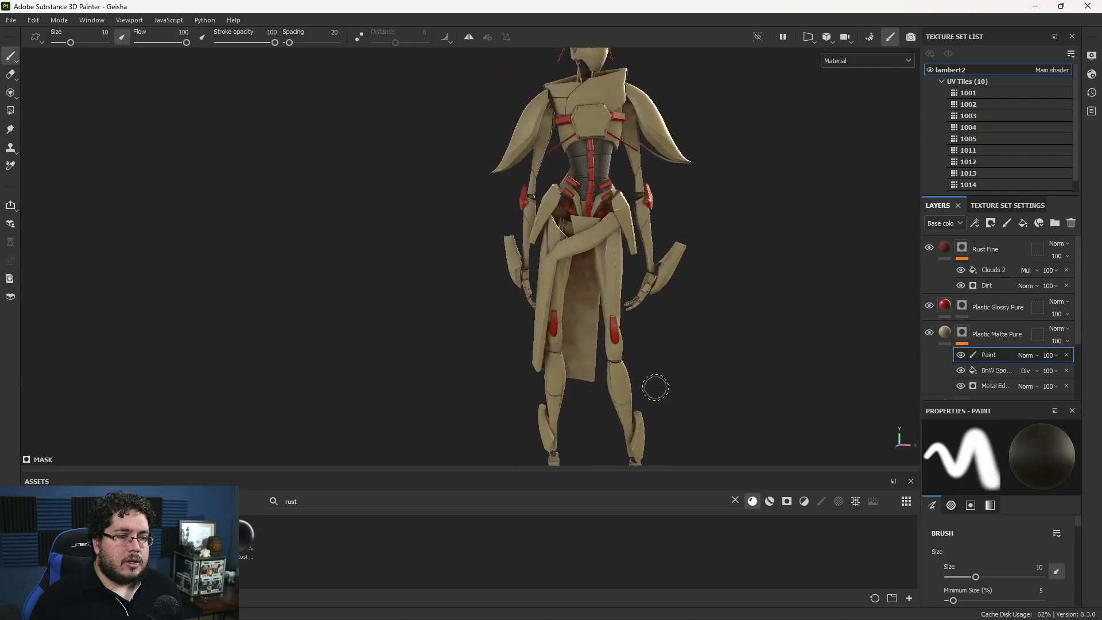
alt+right_drag(662, 391, 674, 427)
alt+middle_drag(674, 427, 668, 348)
alt+drag(668, 348, 821, 335)
alt+right_drag(430, 236, 574, 321)
alt+drag(402, 287, 504, 282)
alt+drag(172, 270, 206, 267)
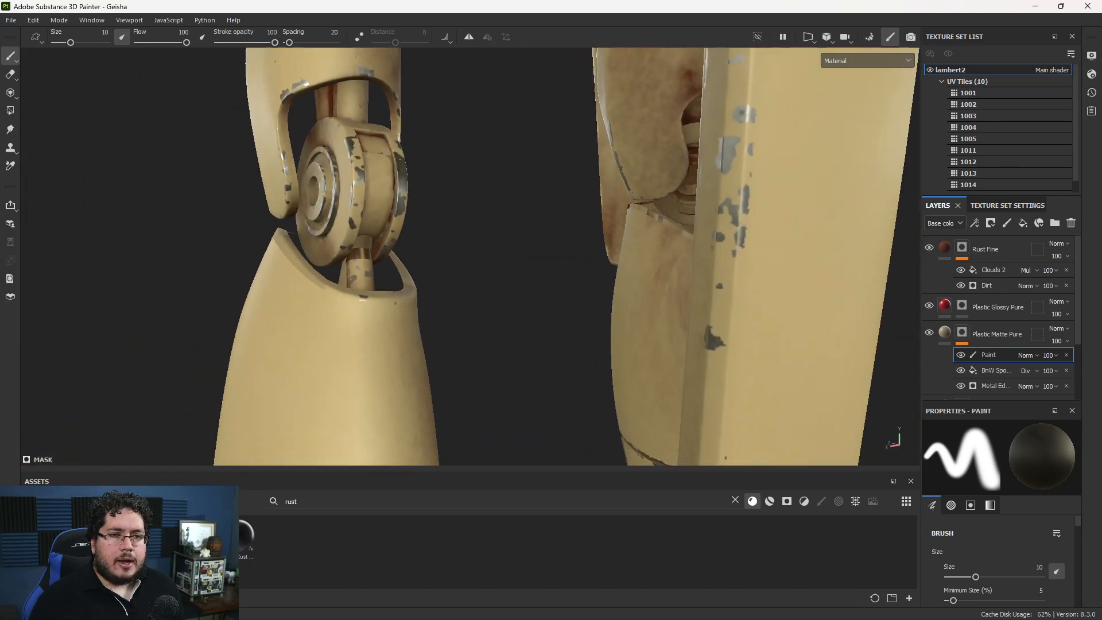
- Fill the round knee joint discs of both legs with black in the Plastic Matte Pure paint mask
alt+right_drag(275, 224, 236, 202)
key(4)
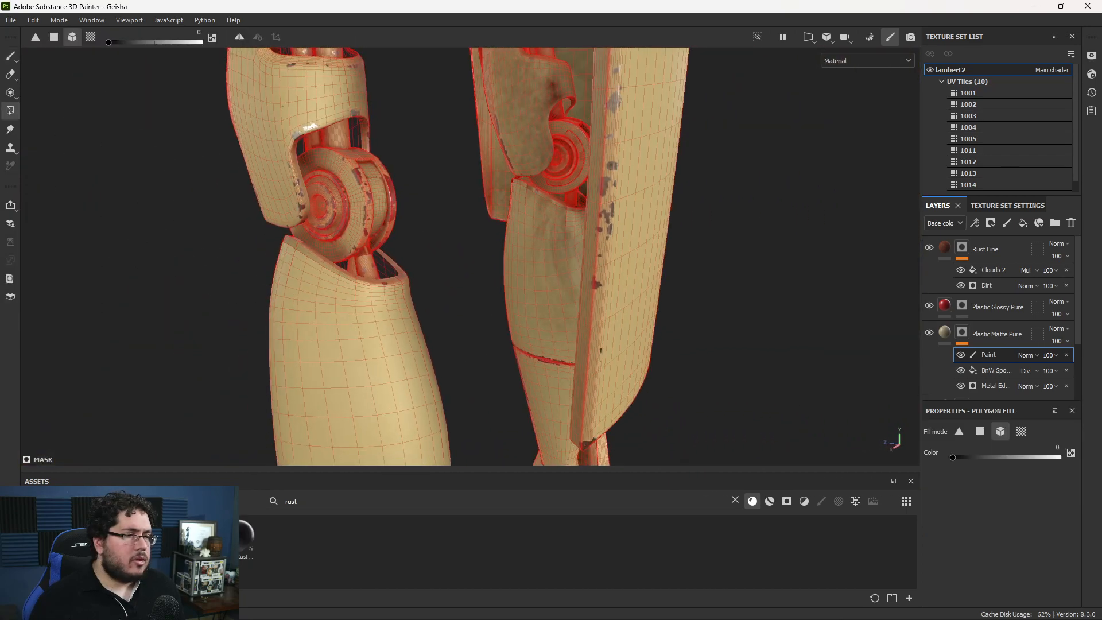
alt+drag(677, 258, 709, 255)
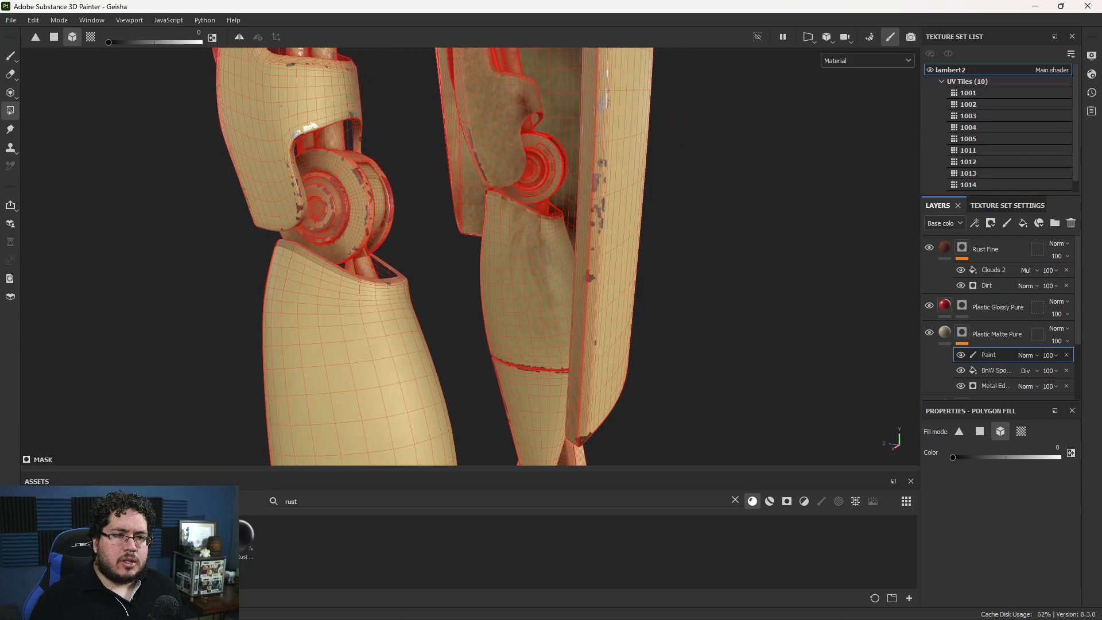
click(356, 206)
mouse_move(436, 258)
alt+mouse_down()
mouse_move(499, 238)
mouse_move(436, 258)
alt+mouse_up()
alt+middle_drag(436, 258, 551, 345)
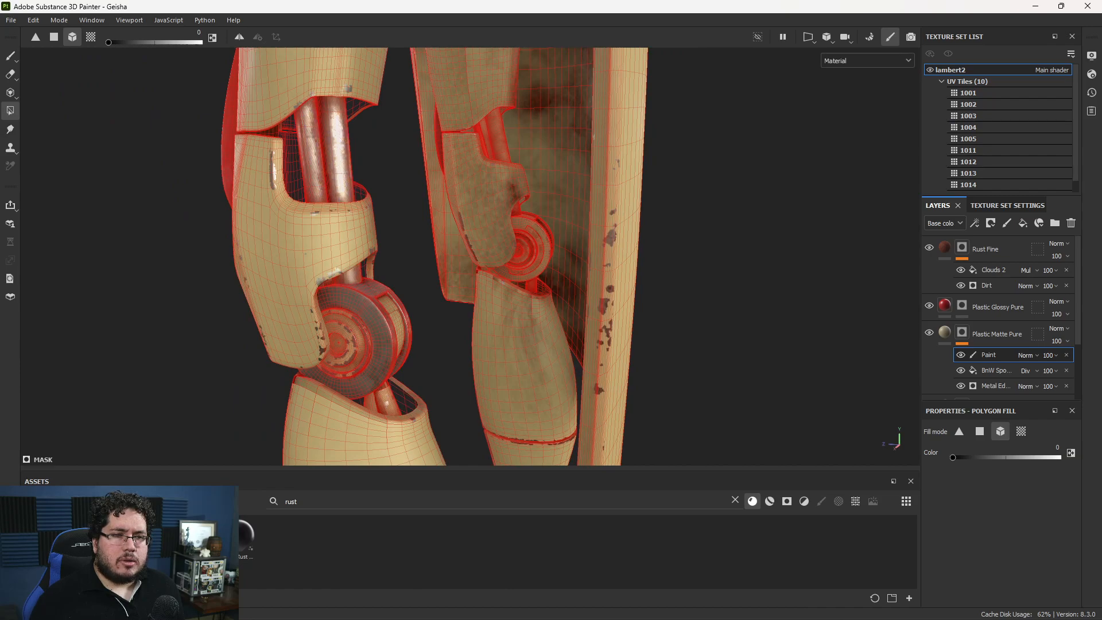
alt+middle_drag(344, 333, 339, 253)
click(340, 261)
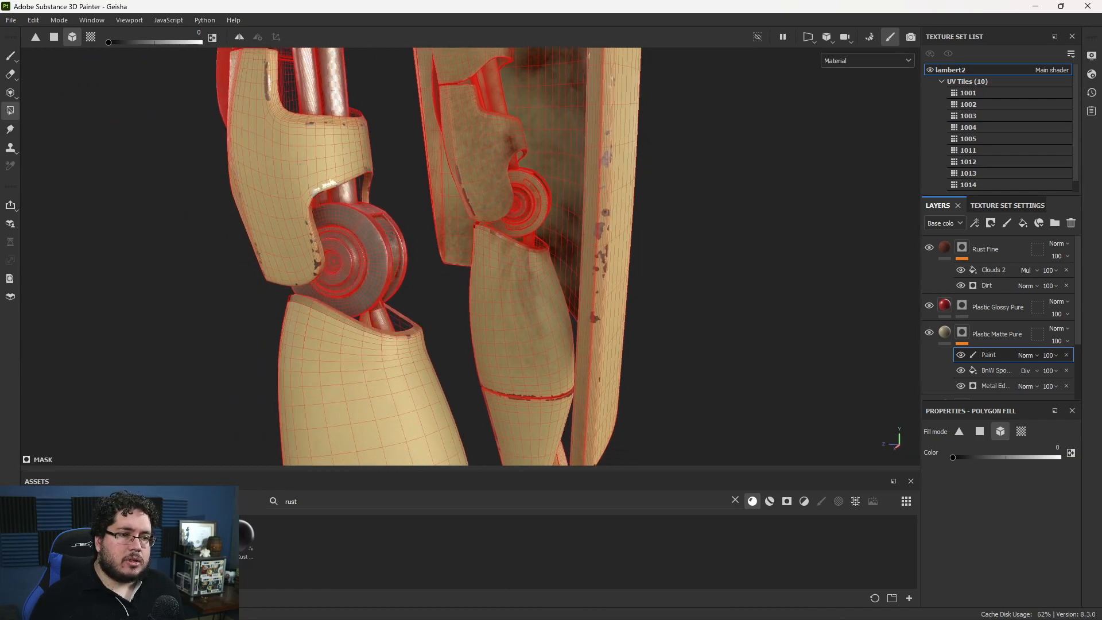
click(536, 208)
click(610, 230)
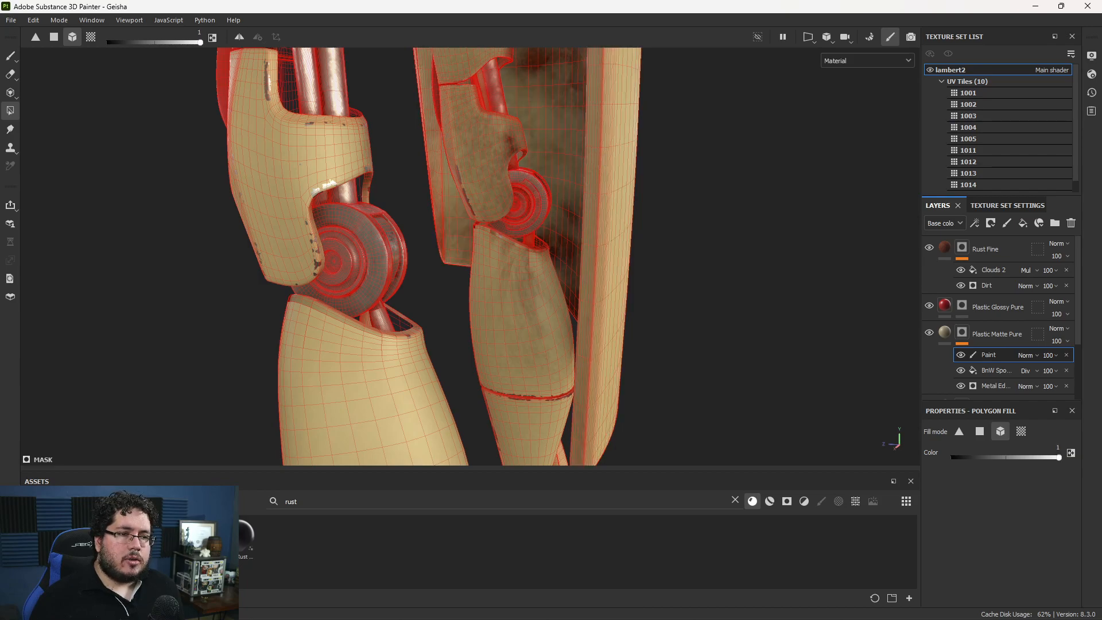
- Examine the torso, shoulders, collar and neck area for further parts that should not be beige plastic
alt+right_drag(573, 252, 488, 230)
alt+middle_drag(517, 144, 459, 447)
alt+drag(460, 276, 597, 287)
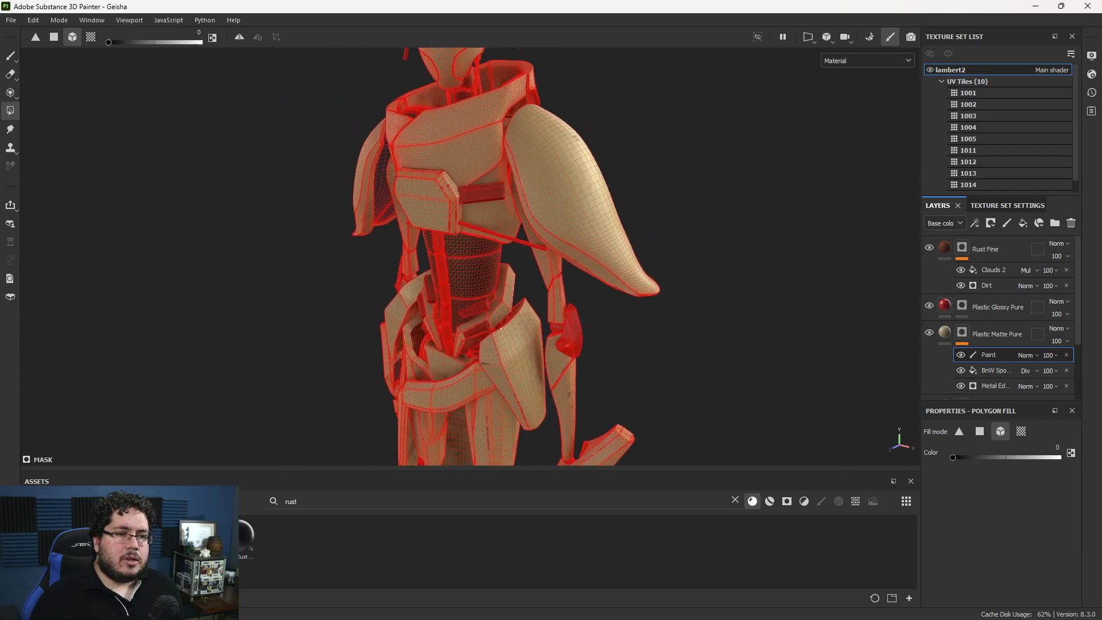
alt+right_drag(516, 264, 562, 275)
alt+right_drag(637, 321, 601, 308)
key(5)
alt+right_drag(534, 243, 322, 148)
alt+middle_drag(322, 149, 356, 275)
alt+drag(355, 276, 488, 270)
alt+right_drag(488, 270, 603, 310)
alt+drag(459, 219, 476, 270)
alt+middle_drag(476, 269, 471, 339)
alt+right_drag(470, 339, 551, 355)
key(4)
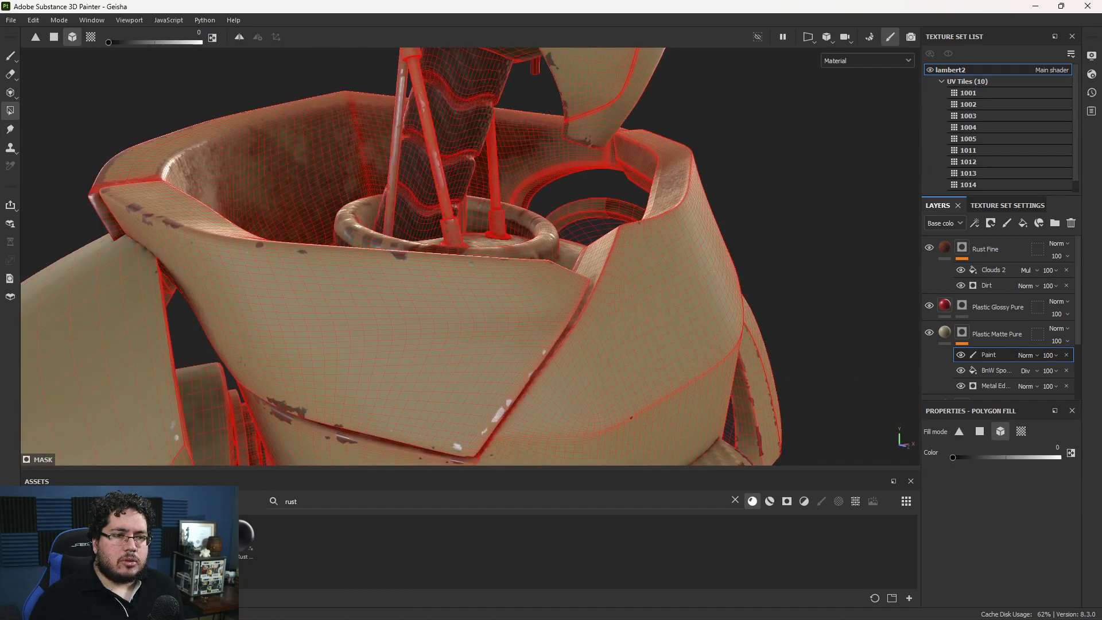
alt+middle_drag(516, 229, 490, 333)
key(x)
click(443, 268)
key(ctrl+z)
key(x)
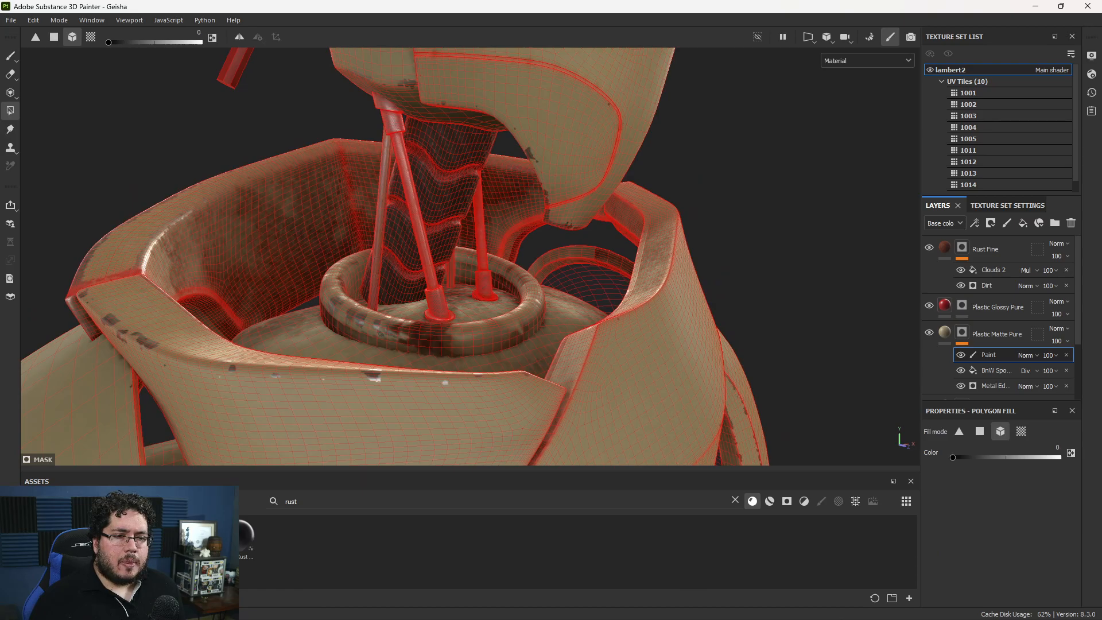
- Fill the ring at the base of the neck and the round ear piece with black in the Plastic Matte Pure paint mask
click(505, 328)
key(1)
alt+right_drag(511, 330, 177, 166)
alt+drag(177, 165, 298, 216)
alt+right_drag(462, 274, 741, 248)
alt+middle_drag(620, 241, 508, 307)
mouse_move(436, 298)
alt+mouse_down()
mouse_move(511, 266)
mouse_move(287, 261)
alt+mouse_up()
key(4)
alt+middle_drag(711, 201, 413, 261)
alt+drag(516, 261, 411, 264)
click(515, 168)
- Set the Plastic Matte Pure layer's height to 0.01 so the plastic stands above the worn metal
key(1)
alt+drag(522, 284, 697, 258)
alt+right_drag(344, 229, 460, 219)
alt+middle_drag(275, 207, 428, 182)
alt+drag(423, 175, 230, 189)
alt+right_drag(534, 172, 425, 201)
alt+middle_drag(593, 276, 492, 223)
alt+right_drag(803, 333, 878, 336)
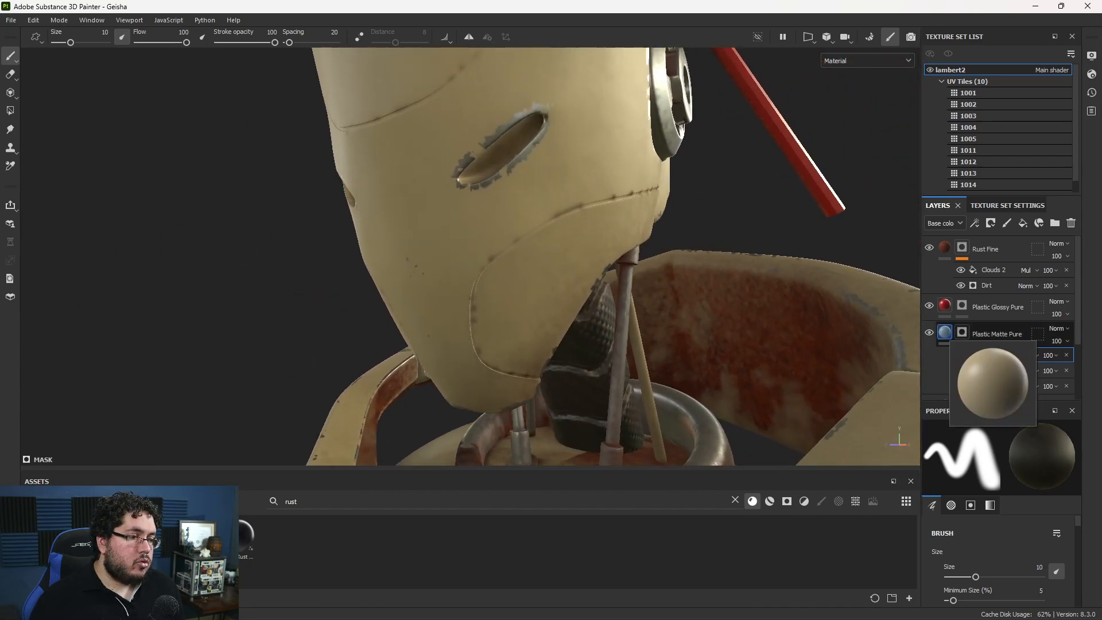
click(997, 334)
scroll(997, 528, down, 4)
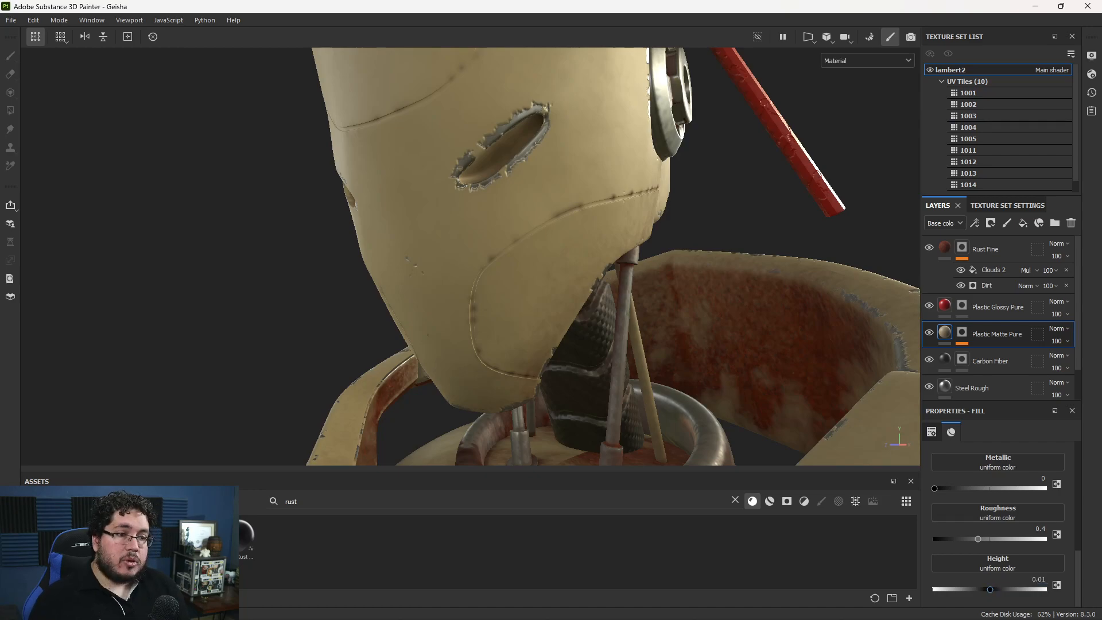
- Inspect the raised plastic edges and wear around the face, collar, chest and shoulders
scroll(507, 230, up, 3)
alt+drag(507, 230, 608, 276)
scroll(608, 275, down, 3)
scroll(517, 258, down, 5)
alt+drag(517, 276, 505, 224)
alt+middle_drag(505, 321, 511, 230)
scroll(511, 241, down, 2)
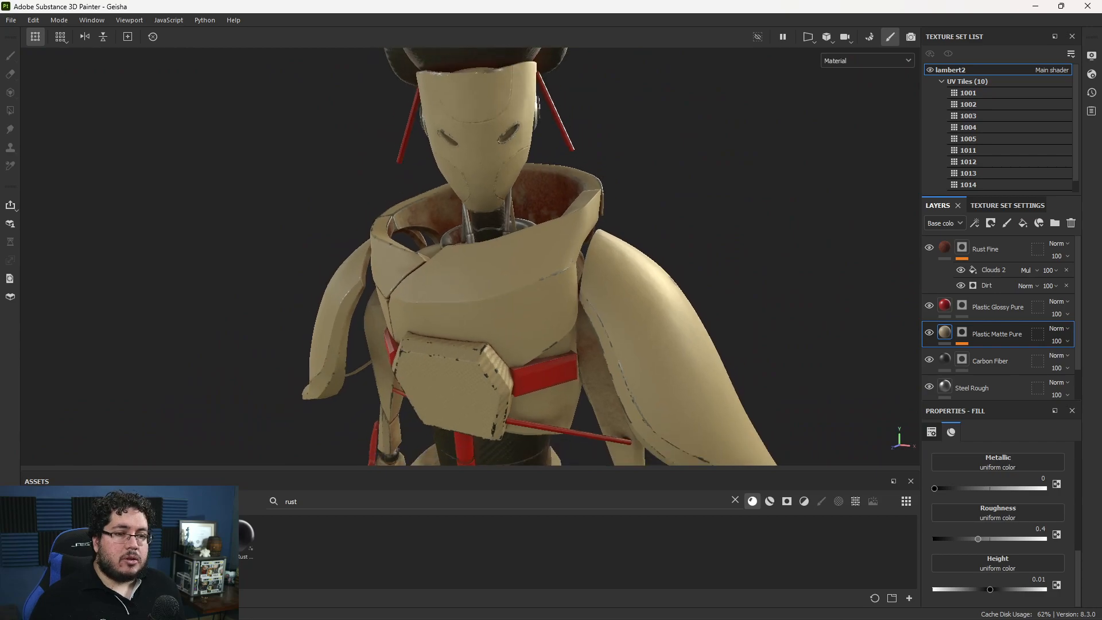
alt+middle_drag(510, 321, 482, 236)
alt+drag(482, 252, 513, 247)
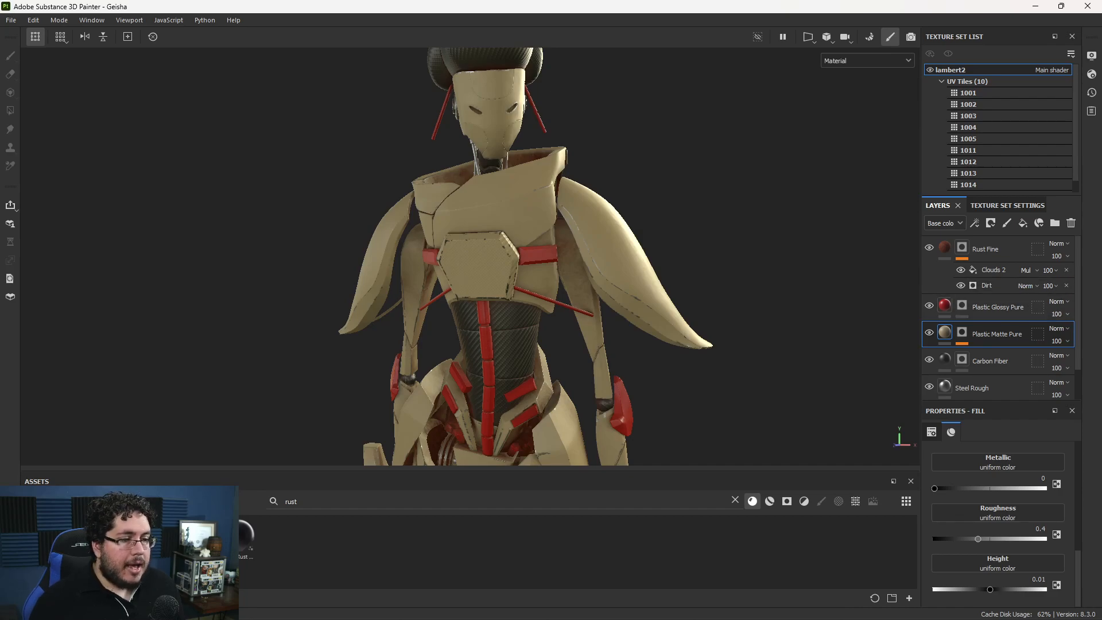
- Clear the asset search and add the Grinded Bronze material as a layer directly above Plastic Matte Pure
key(BackSpace)
key(BackSpace)
key(BackSpace)
key(BackSpace)
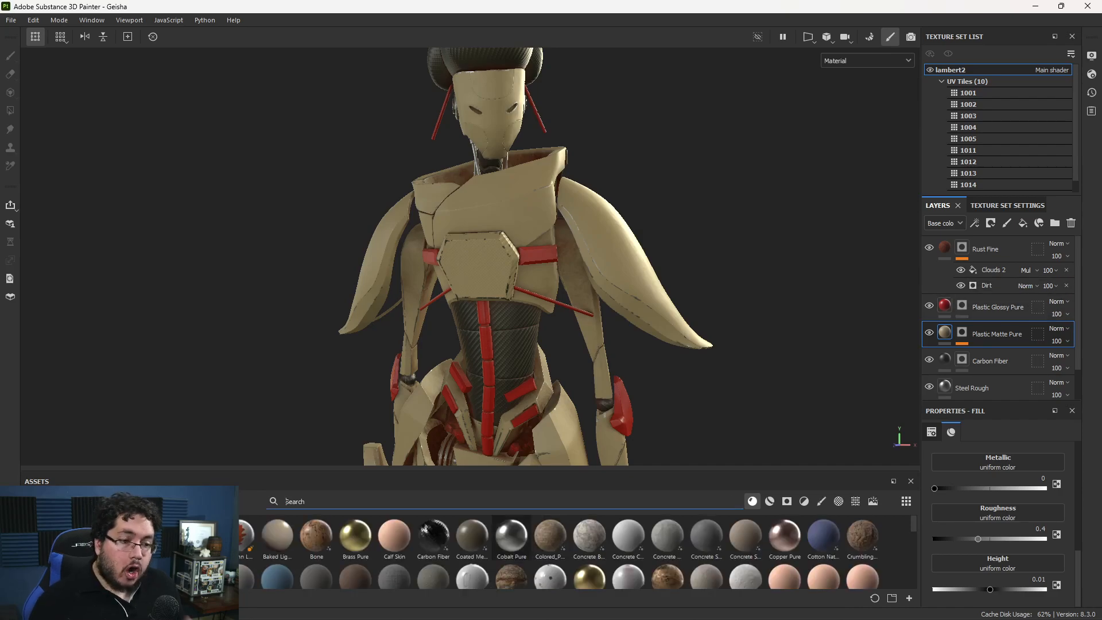
mouse_move(945, 306)
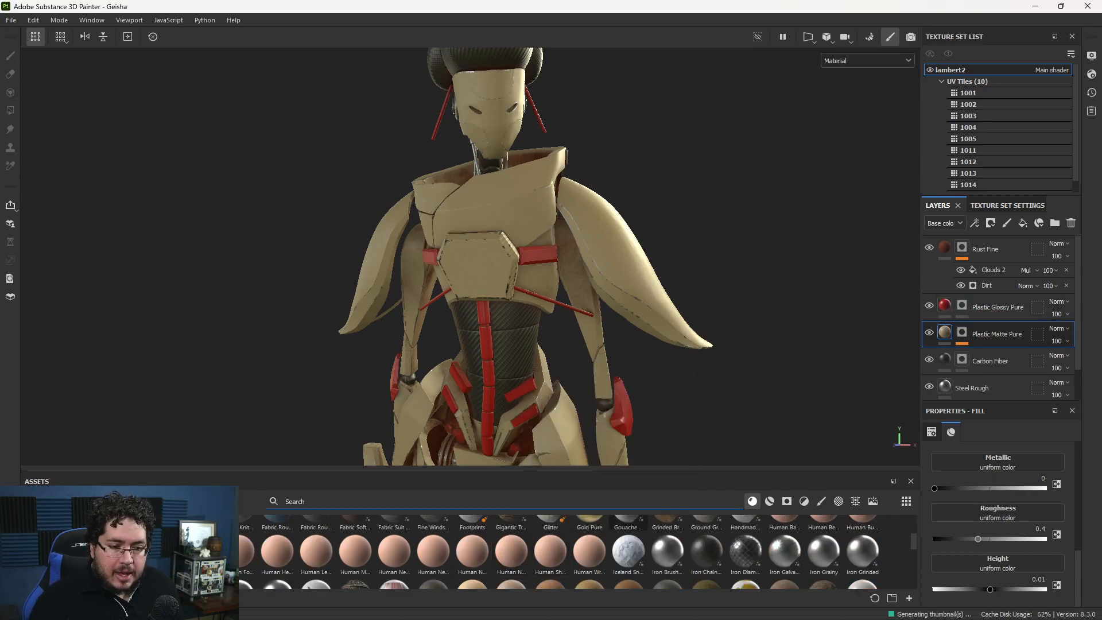
scroll(667, 551, down, 3)
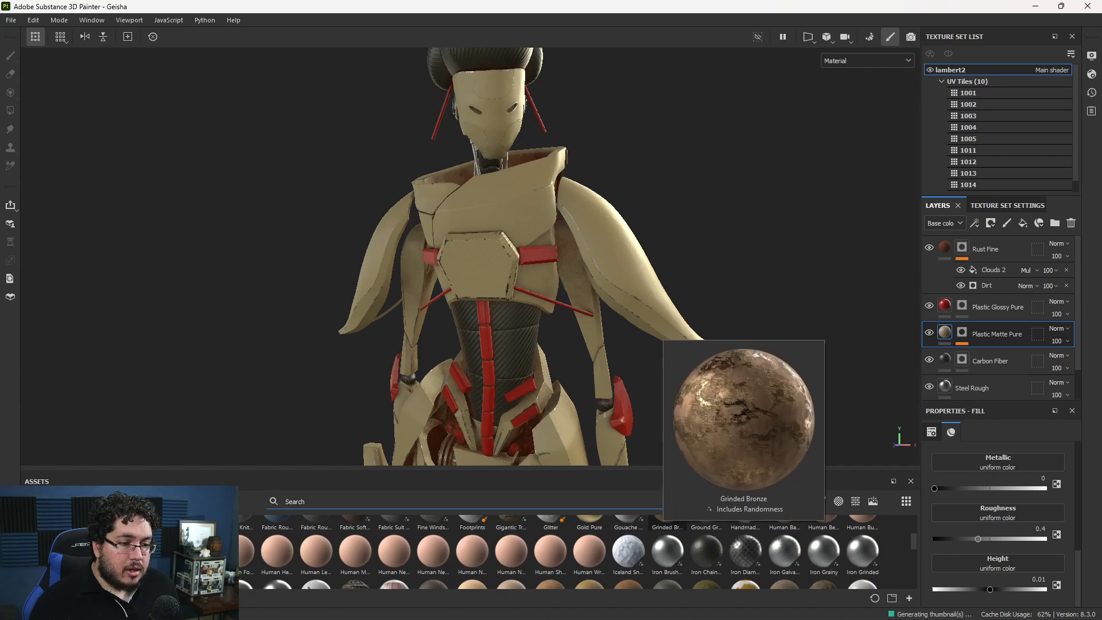
click(666, 523)
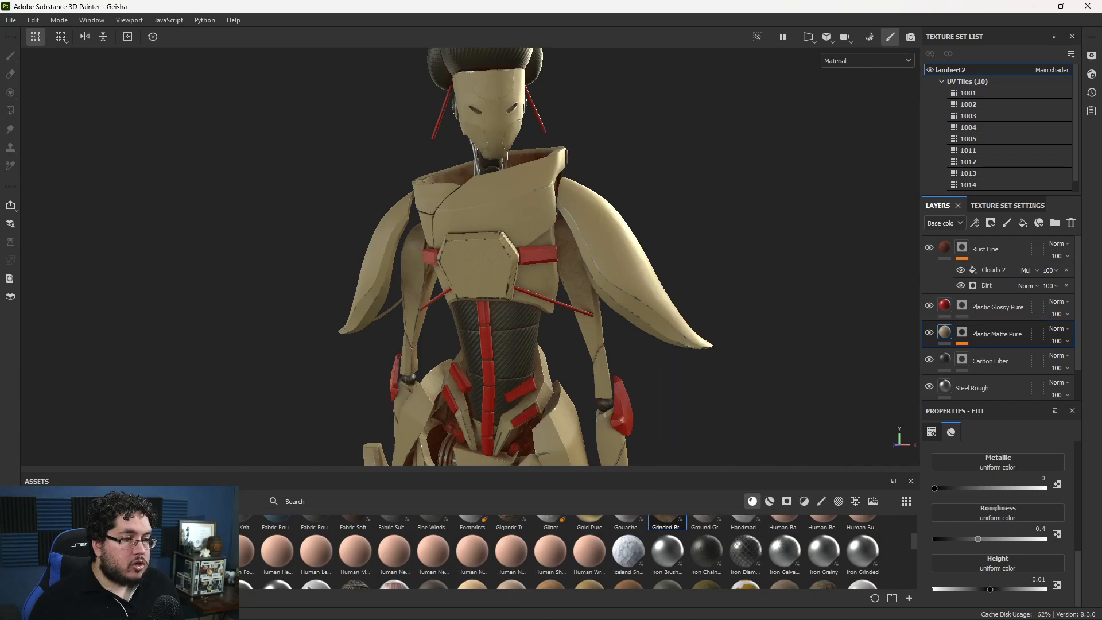
drag(666, 523, 996, 319)
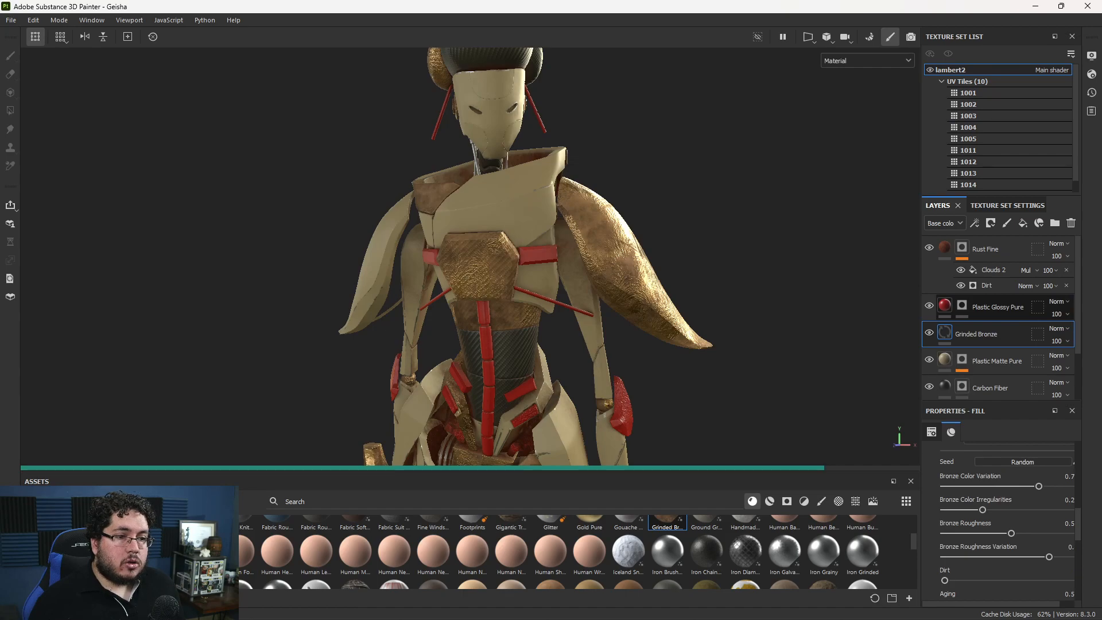
- Disable the metal, normal, height and roughness channels of the Grinded Bronze layer so only color contributes
alt+drag(712, 264, 668, 304)
scroll(1014, 478, up, 3)
scroll(1002, 517, up, 1)
click(997, 513)
click(997, 529)
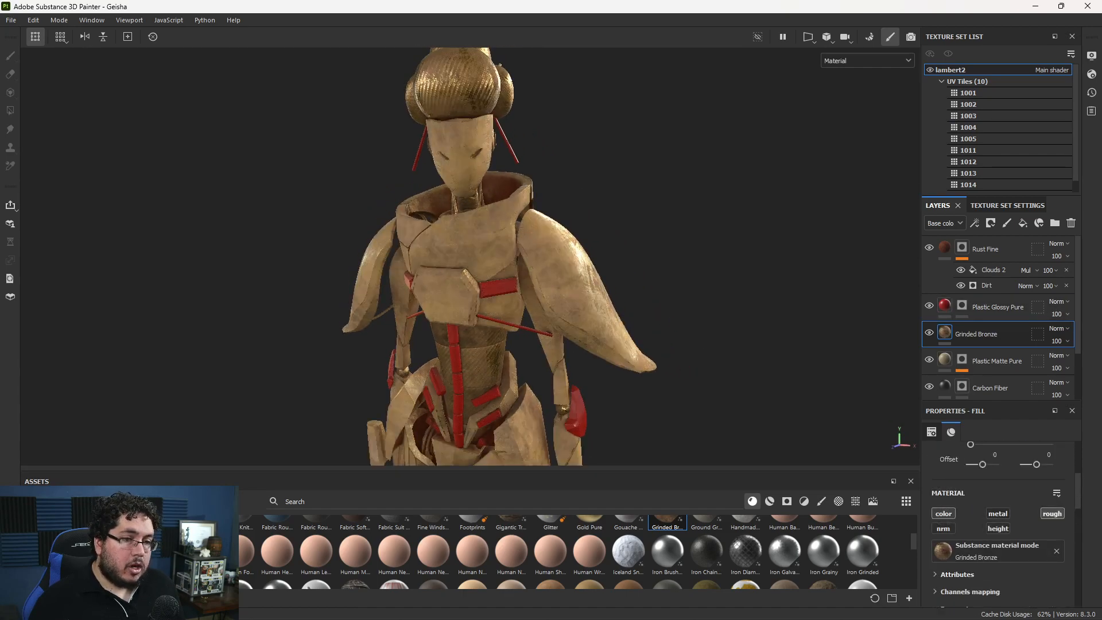
click(1051, 514)
- Set the Grinded Bronze layer's base color blending to Overlay and its opacity to 62
scroll(565, 278, up, 4)
alt+drag(566, 278, 574, 312)
scroll(573, 312, down, 2)
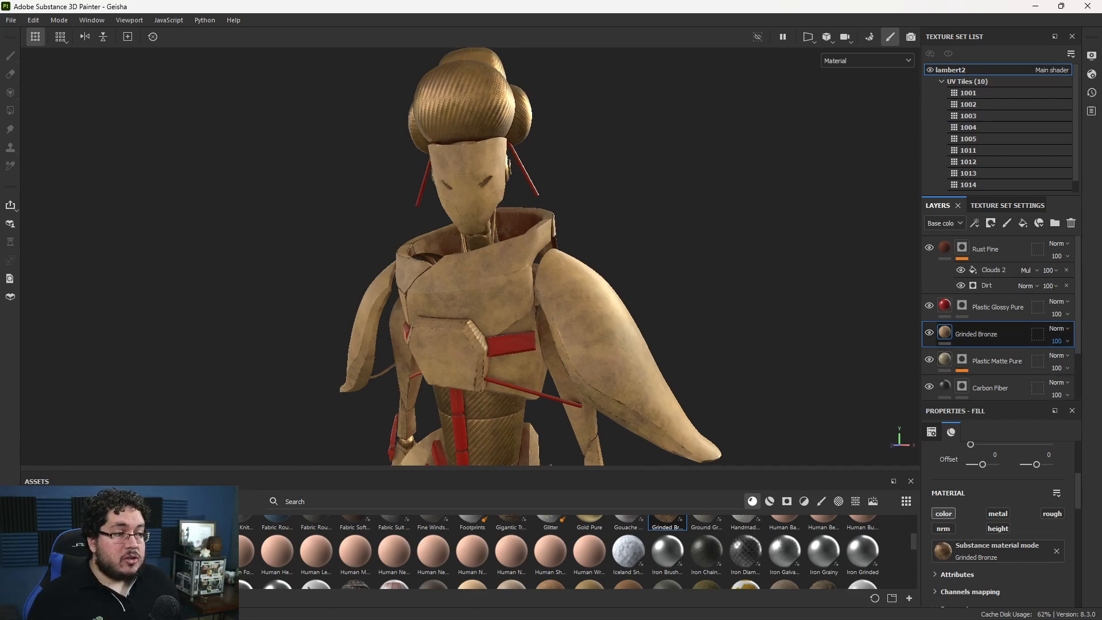
click(1057, 329)
click(1032, 168)
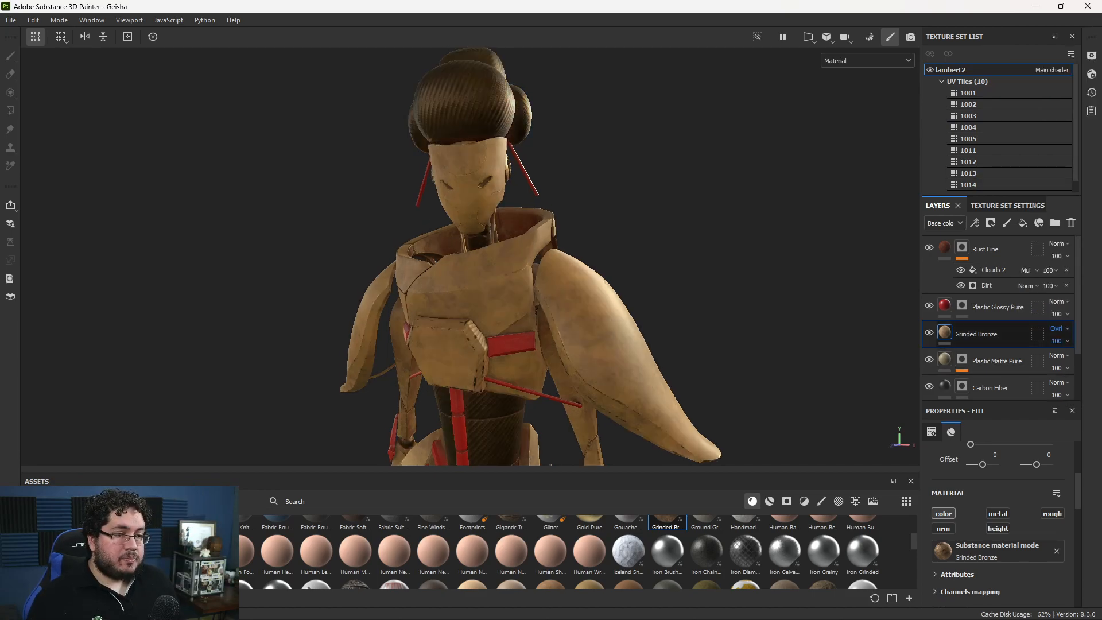
drag(1095, 362, 1065, 361)
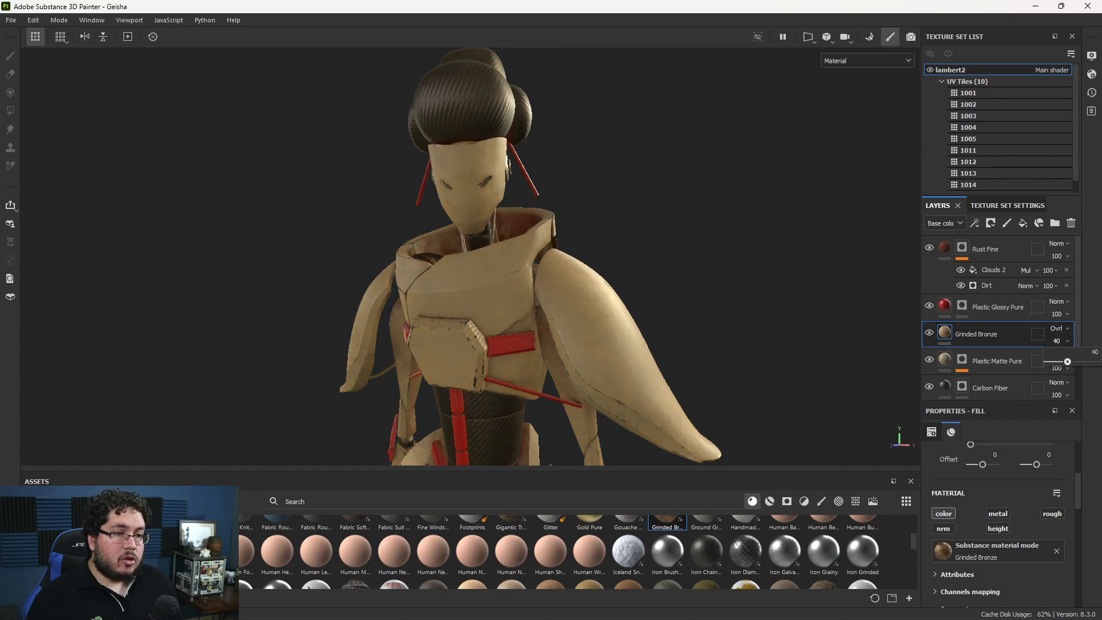
- Inspect the bronze color variation over the plastic on the chest, collar, face and shoulders from several angles
alt+middle_drag(574, 321, 582, 258)
alt+right_drag(582, 258, 517, 258)
alt+drag(516, 258, 597, 253)
alt+right_drag(597, 252, 677, 253)
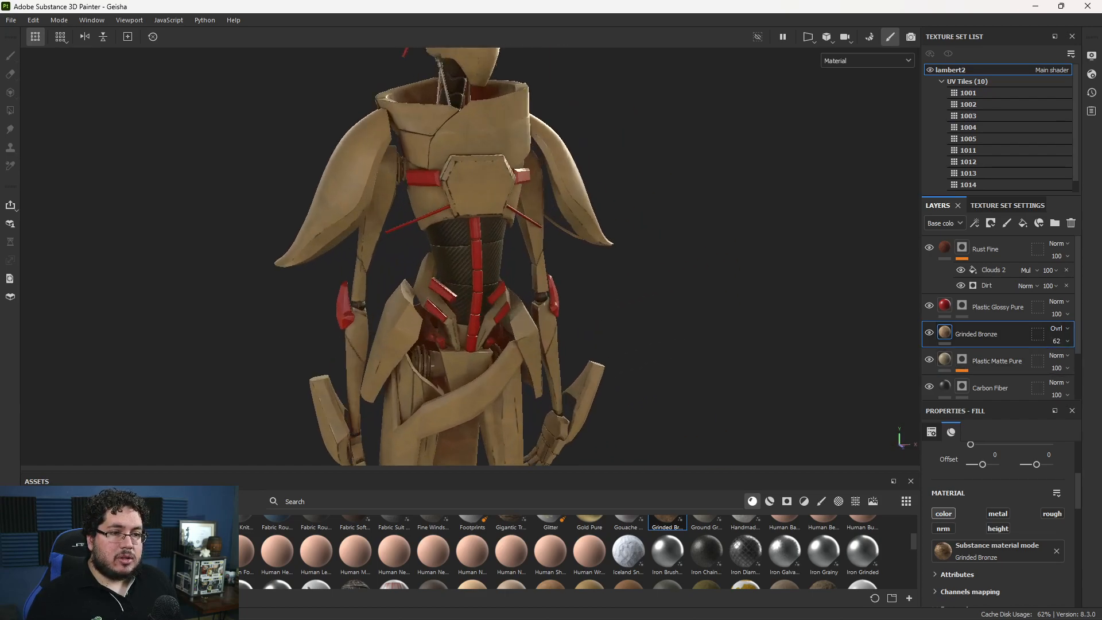
alt+middle_drag(574, 230, 597, 304)
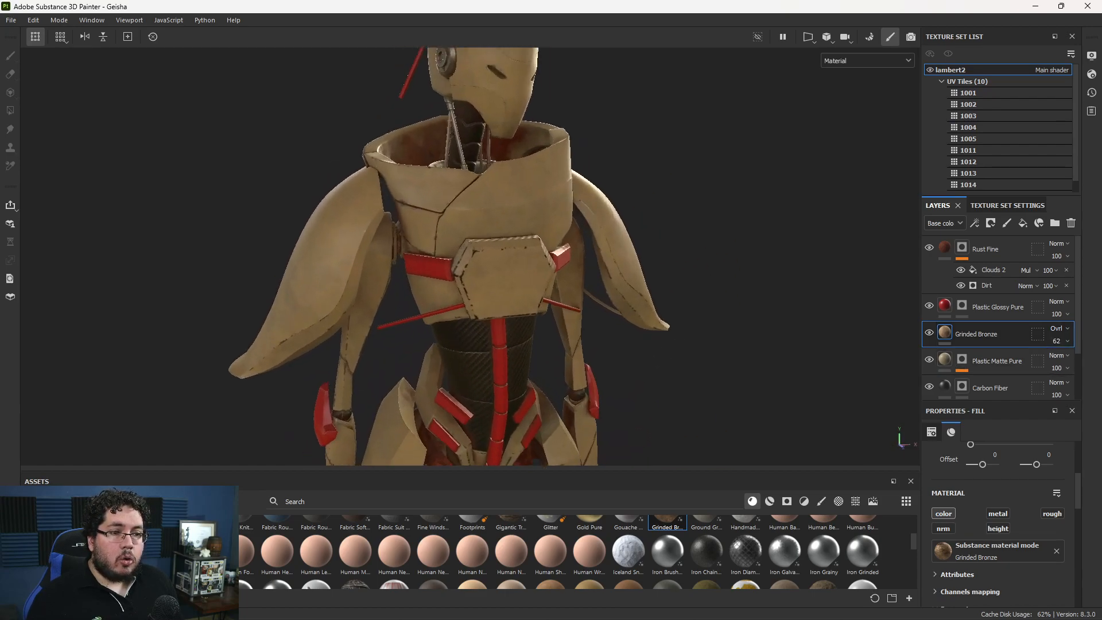
alt+drag(597, 304, 534, 316)
alt+right_drag(533, 315, 579, 316)
alt+drag(580, 316, 528, 321)
alt+middle_drag(528, 321, 533, 396)
alt+drag(533, 321, 579, 309)
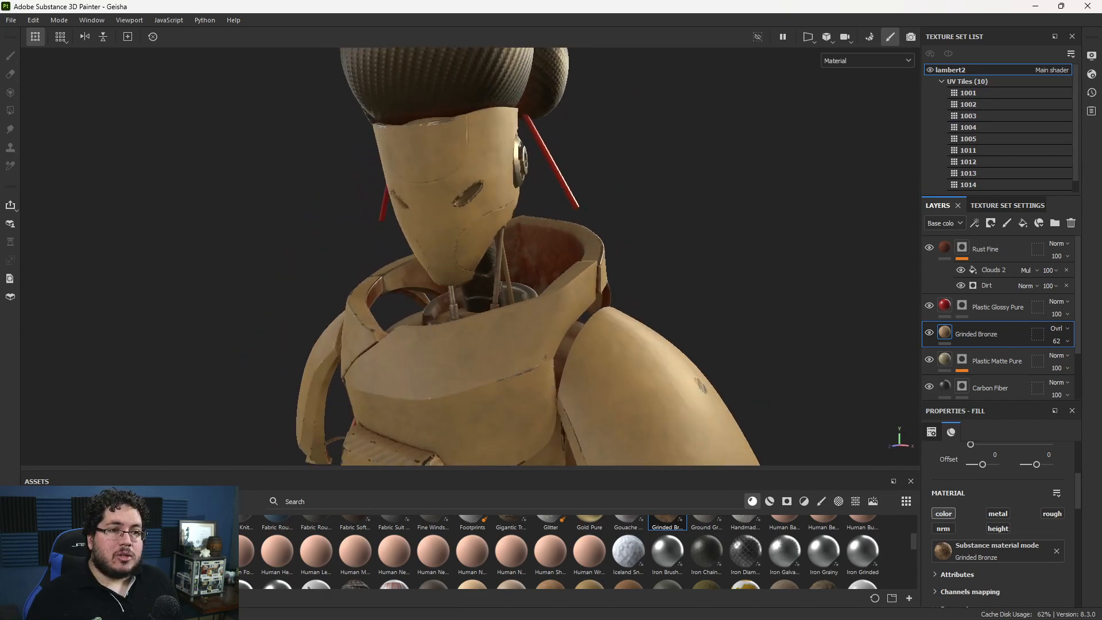
alt+middle_drag(579, 310, 573, 390)
alt+drag(574, 390, 648, 396)
alt+right_drag(649, 396, 625, 391)
alt+middle_drag(626, 390, 625, 339)
alt+right_drag(626, 338, 591, 338)
alt+drag(591, 339, 597, 293)
alt+right_drag(596, 293, 648, 293)
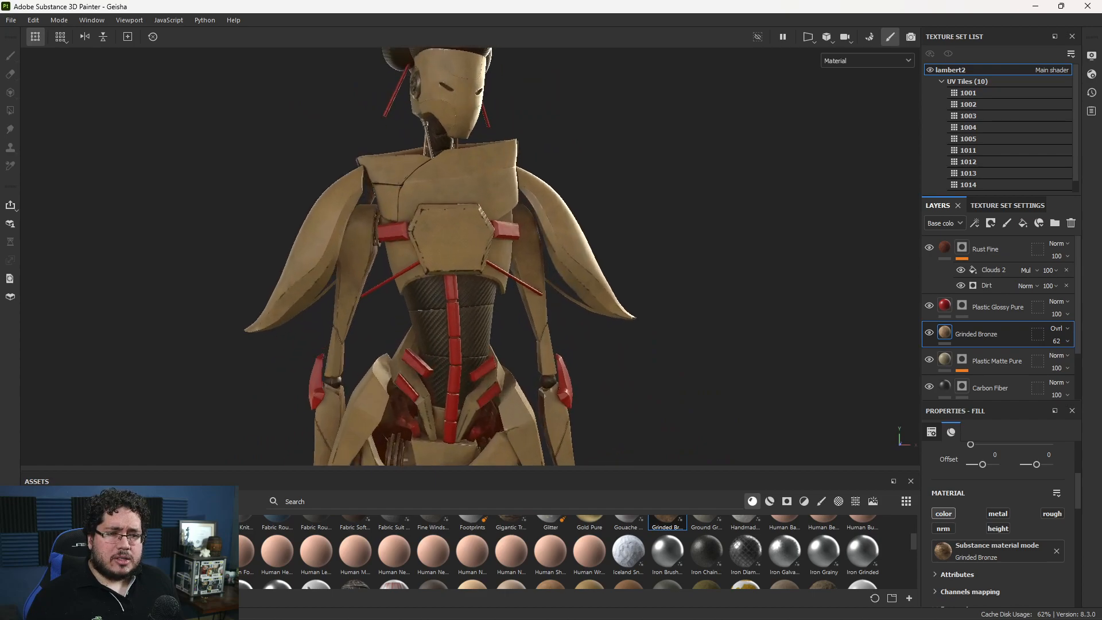
- Examine the overlay's effect on the abdomen, hips and arms, and on the whole figure from a distance
alt+middle_drag(580, 338, 683, 223)
alt+right_drag(683, 224, 717, 230)
alt+drag(717, 230, 626, 230)
alt+middle_drag(625, 230, 522, 213)
alt+drag(522, 212, 620, 213)
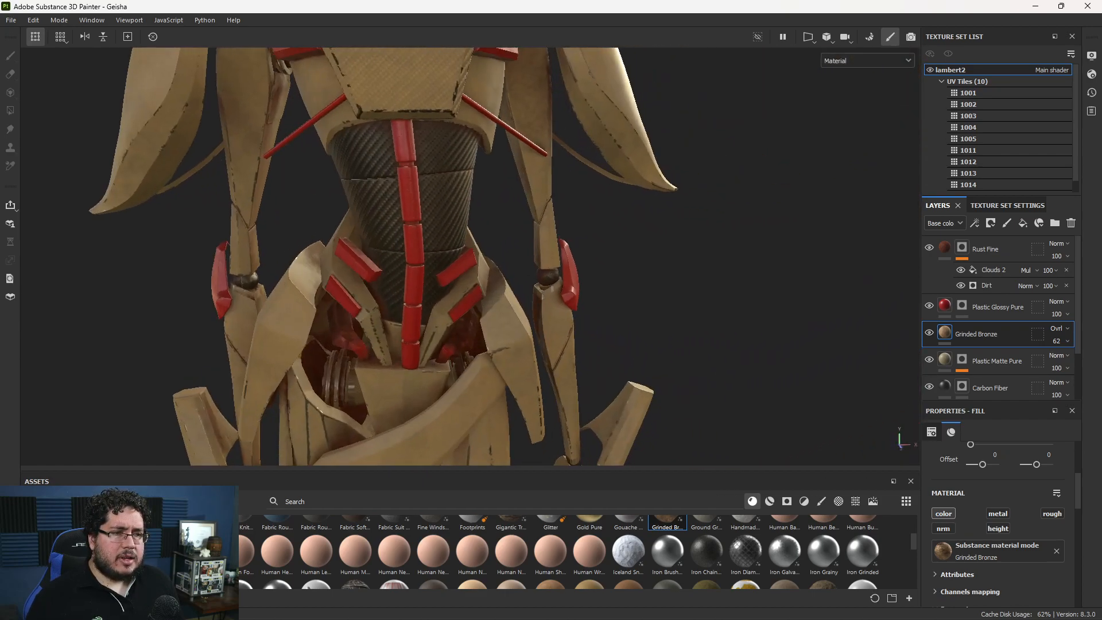
alt+right_drag(619, 213, 556, 218)
mouse_move(557, 218)
alt+mouse_down()
mouse_move(488, 229)
mouse_move(551, 230)
alt+mouse_up()
alt+right_drag(550, 229, 528, 230)
alt+middle_drag(528, 229, 531, 267)
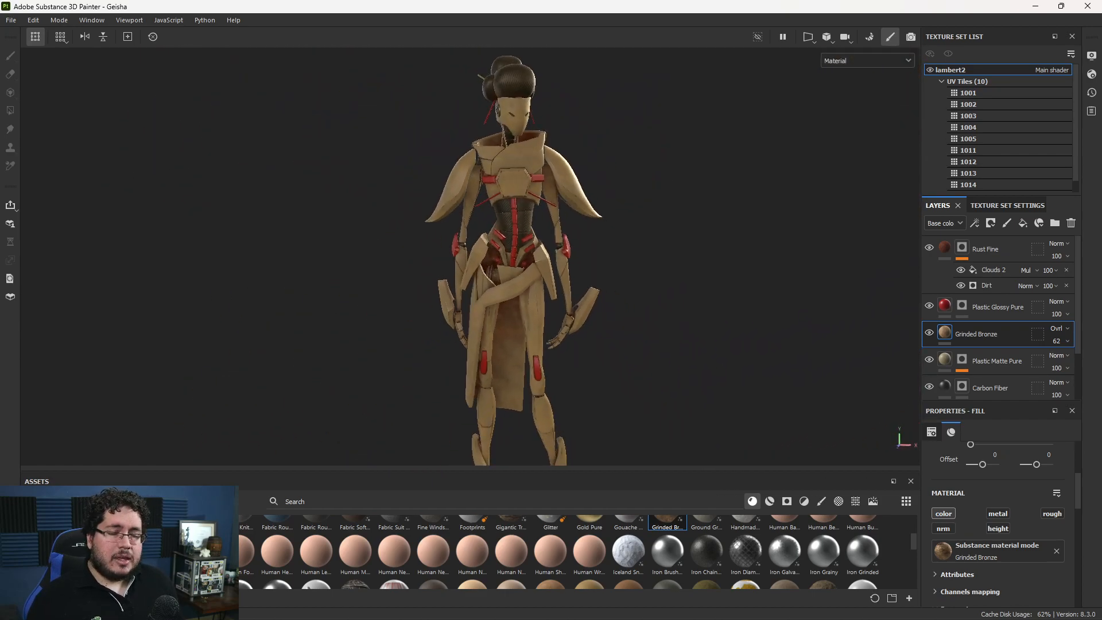
- Remove the hexagonal chest plate from the Plastic Matte Pure mask by polygon-filling its mesh with color 0 on the Paint effect
alt+right_drag(531, 267, 568, 267)
alt+middle_drag(568, 267, 565, 387)
click(962, 359)
key(4)
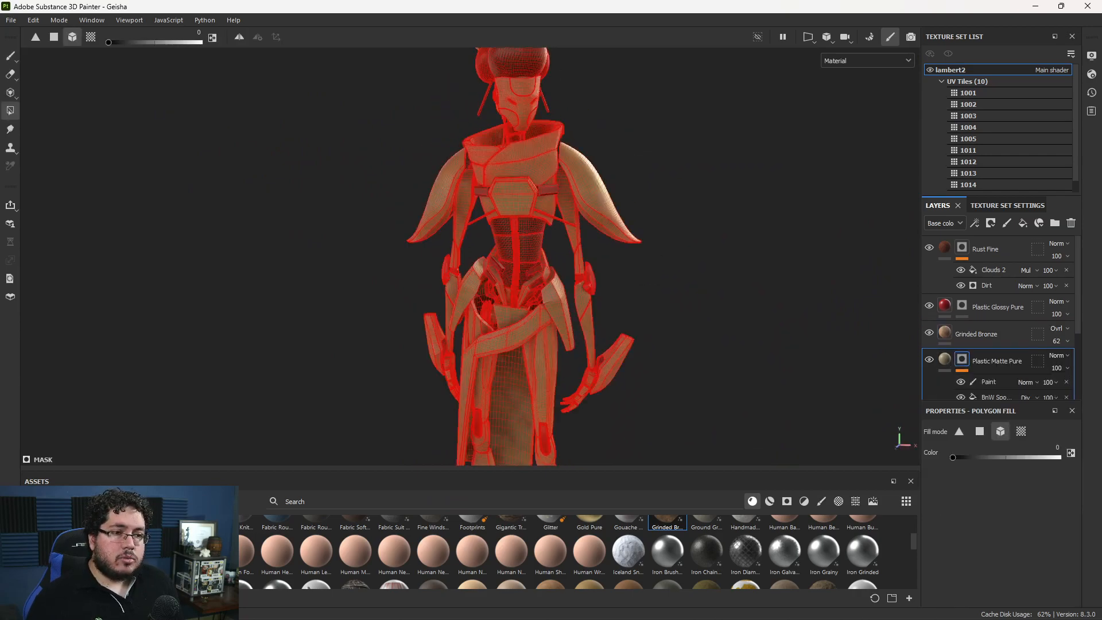
alt+drag(573, 275, 594, 261)
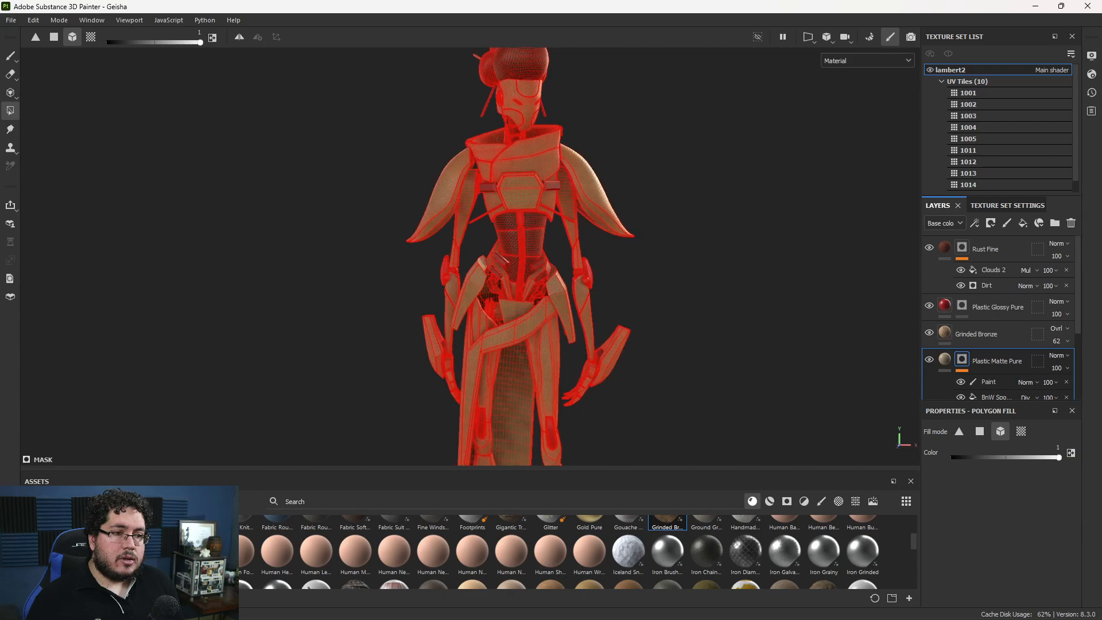
alt+right_drag(594, 261, 637, 259)
alt+middle_drag(637, 258, 539, 345)
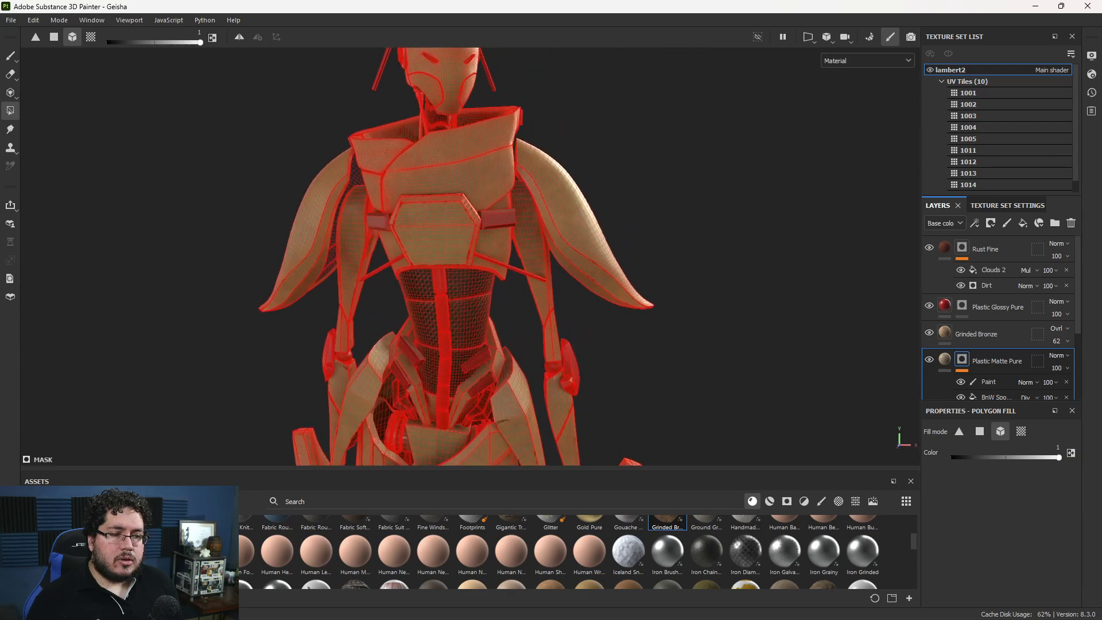
alt+drag(539, 321, 666, 313)
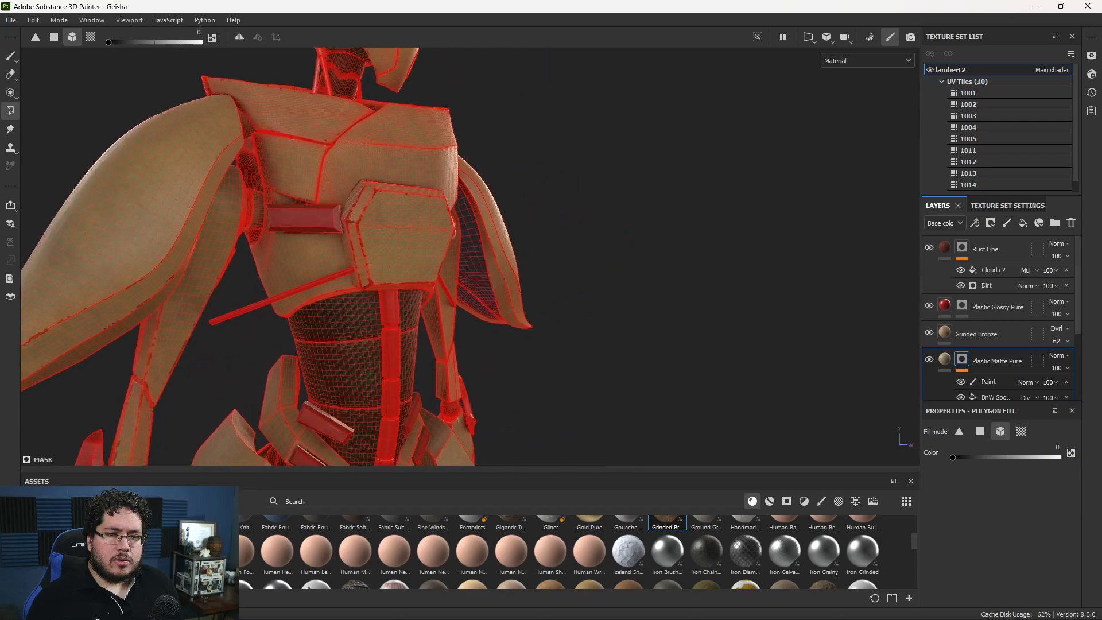
alt+right_drag(574, 275, 649, 270)
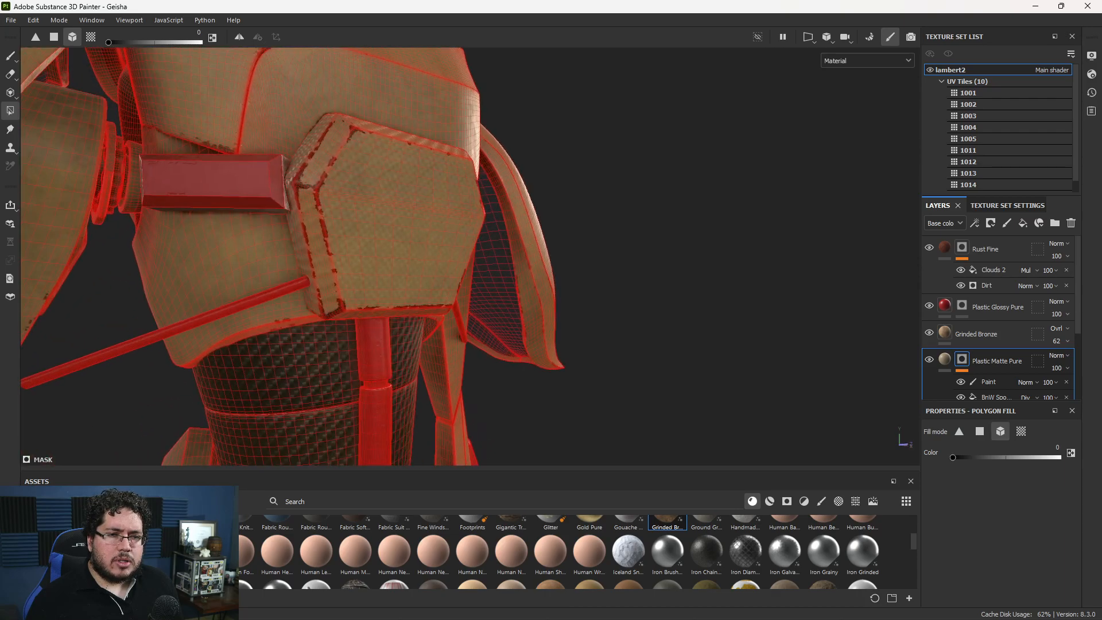
alt+middle_drag(493, 367, 642, 114)
alt+drag(585, 258, 528, 249)
alt+middle_drag(528, 236, 442, 444)
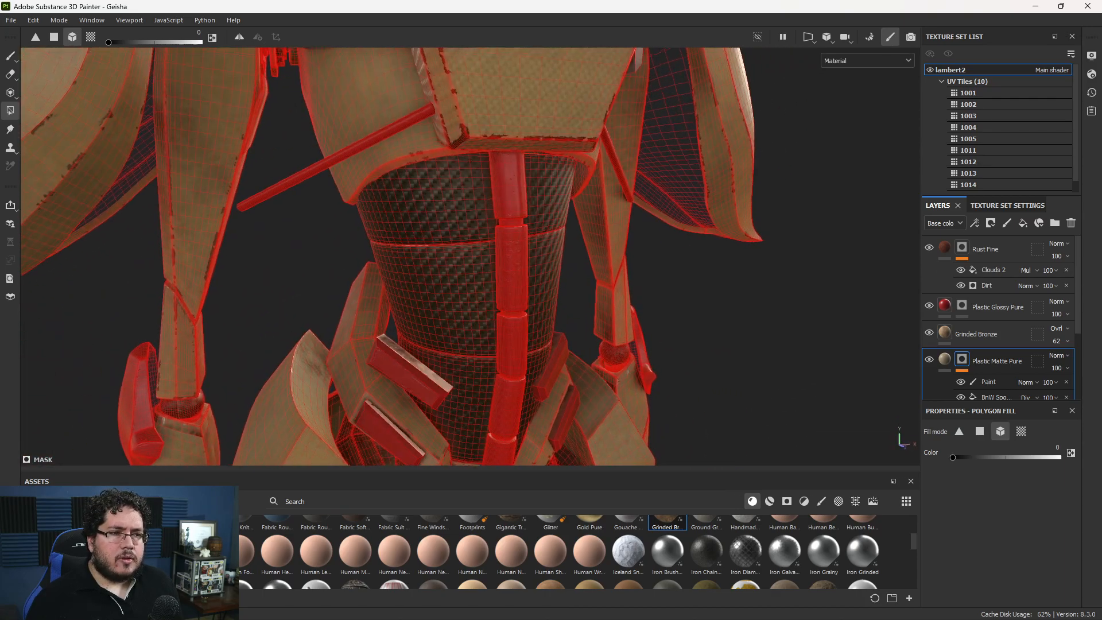
alt+right_drag(441, 444, 465, 442)
click(929, 359)
click(929, 359)
click(988, 382)
click(516, 152)
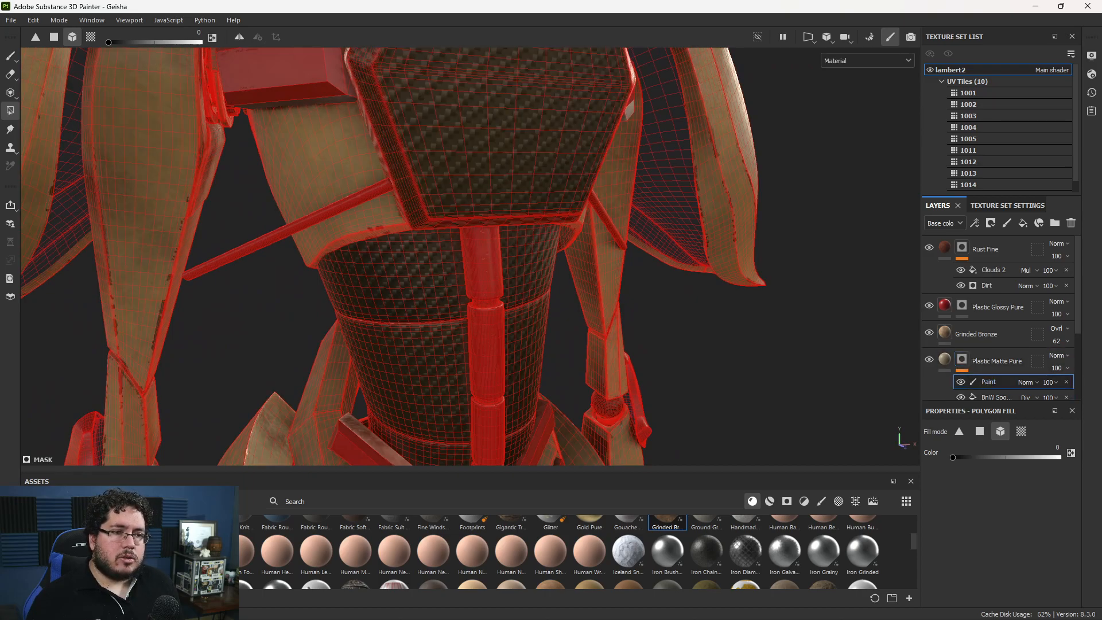
- Switch to the Paint tool, rotate the environment lighting, and examine the chest plate and whole figure from several angles
key(1)
alt+right_drag(812, 378, 562, 321)
alt+drag(562, 321, 506, 303)
alt+middle_drag(506, 302, 498, 257)
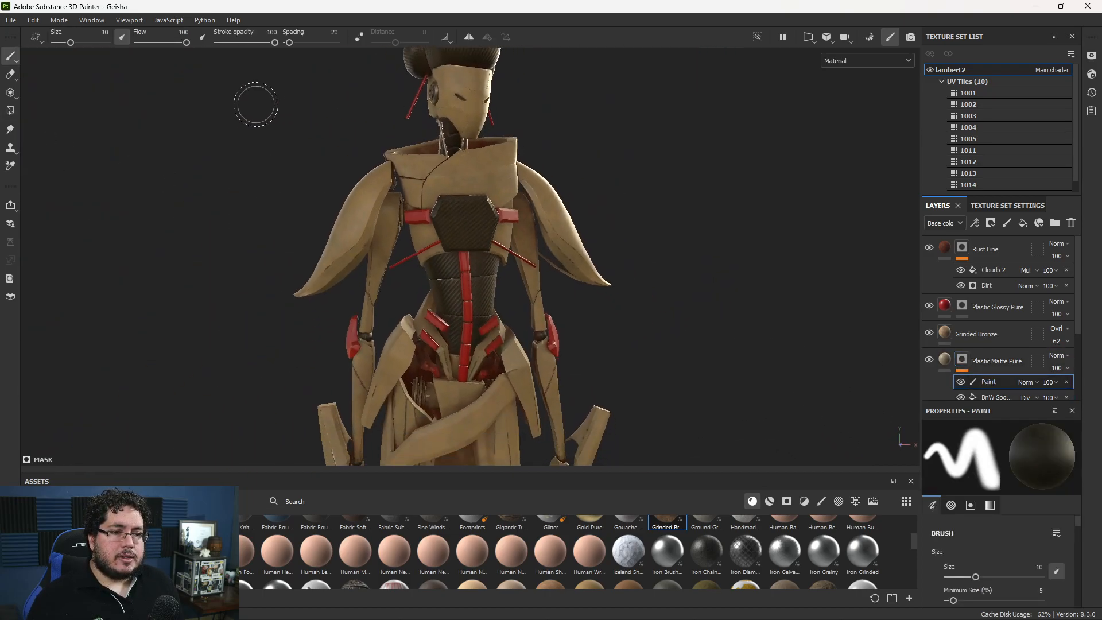
alt+drag(261, 103, 236, 106)
shift+right_drag(235, 106, 339, 109)
alt+drag(579, 275, 539, 274)
alt+right_drag(539, 274, 495, 278)
alt+middle_drag(495, 278, 468, 232)
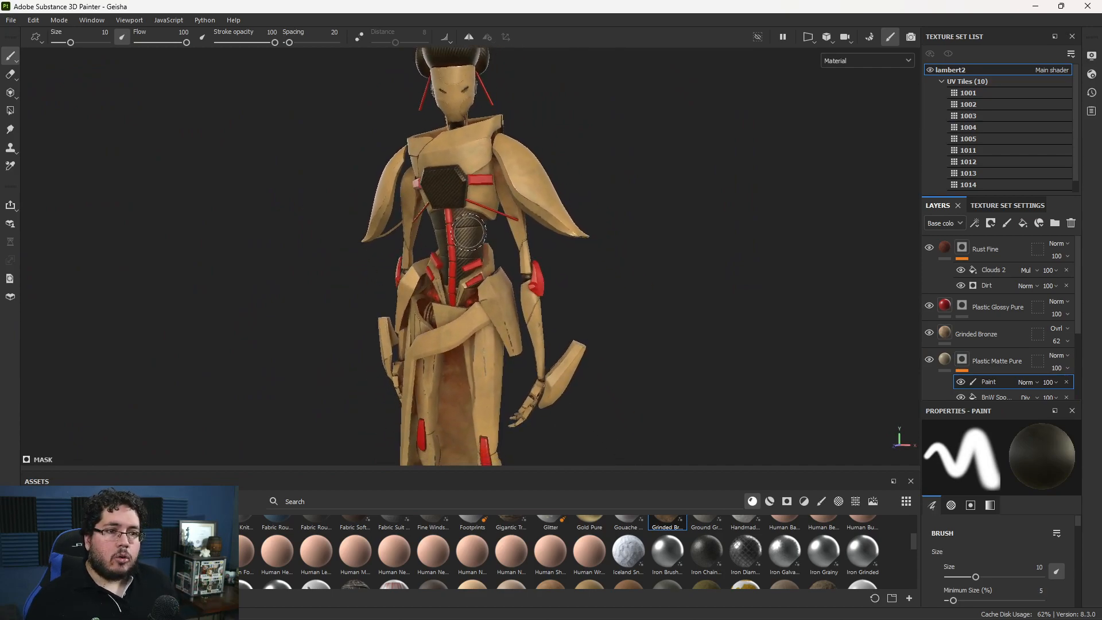
alt+drag(532, 226, 556, 229)
alt+right_drag(556, 230, 598, 293)
alt+middle_drag(598, 293, 622, 278)
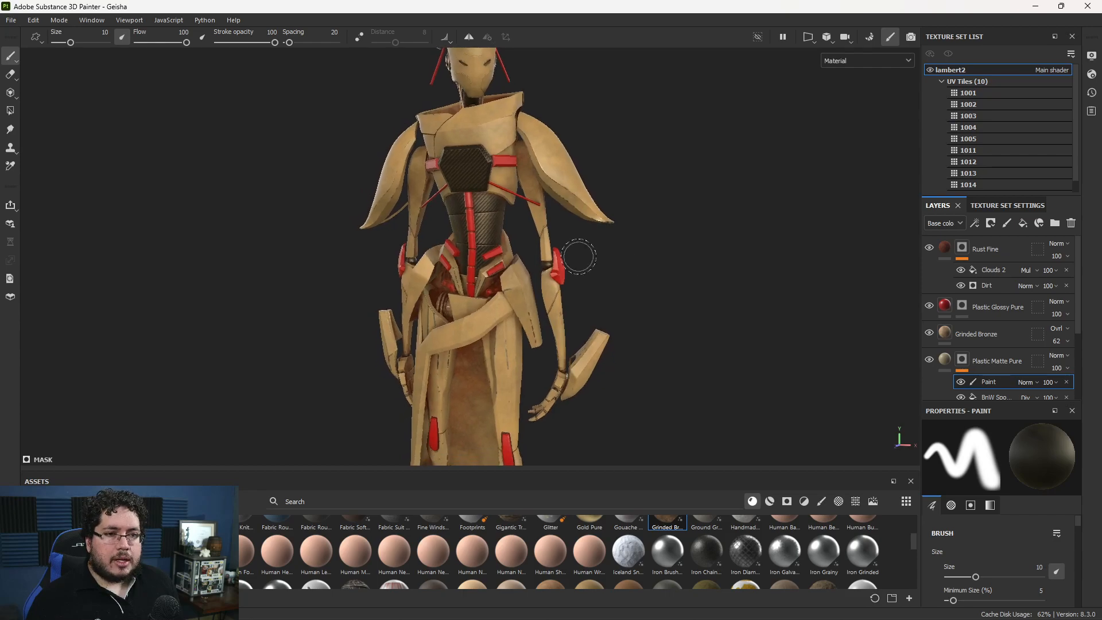
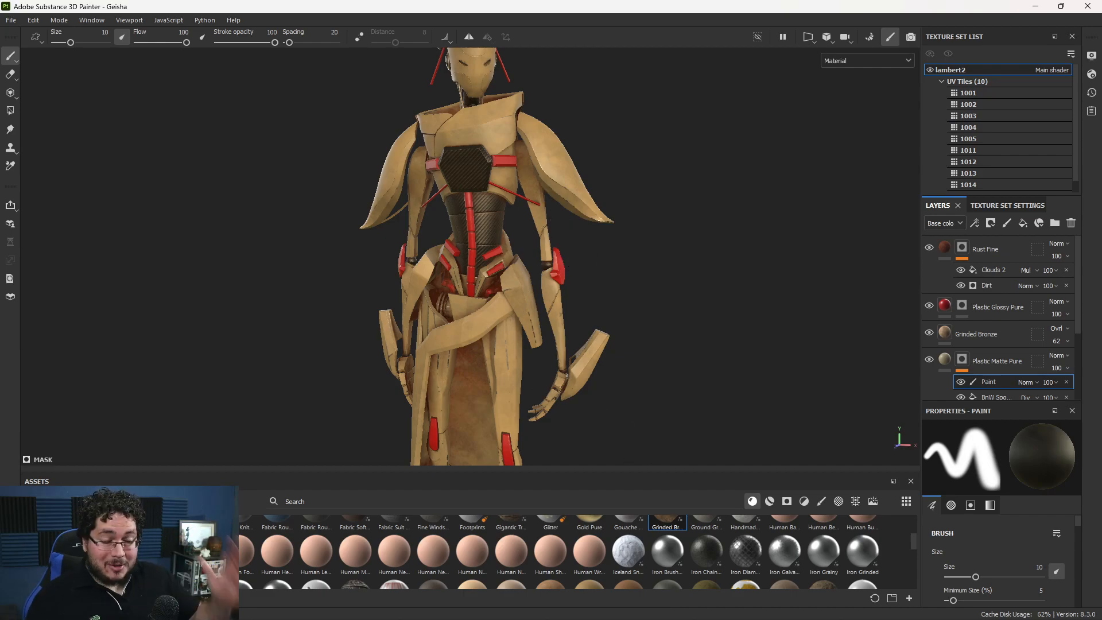
- Enlarge the asset browser and add the Concrete Bare material as a fill layer at the top of the stack
scroll(577, 551, up, 5)
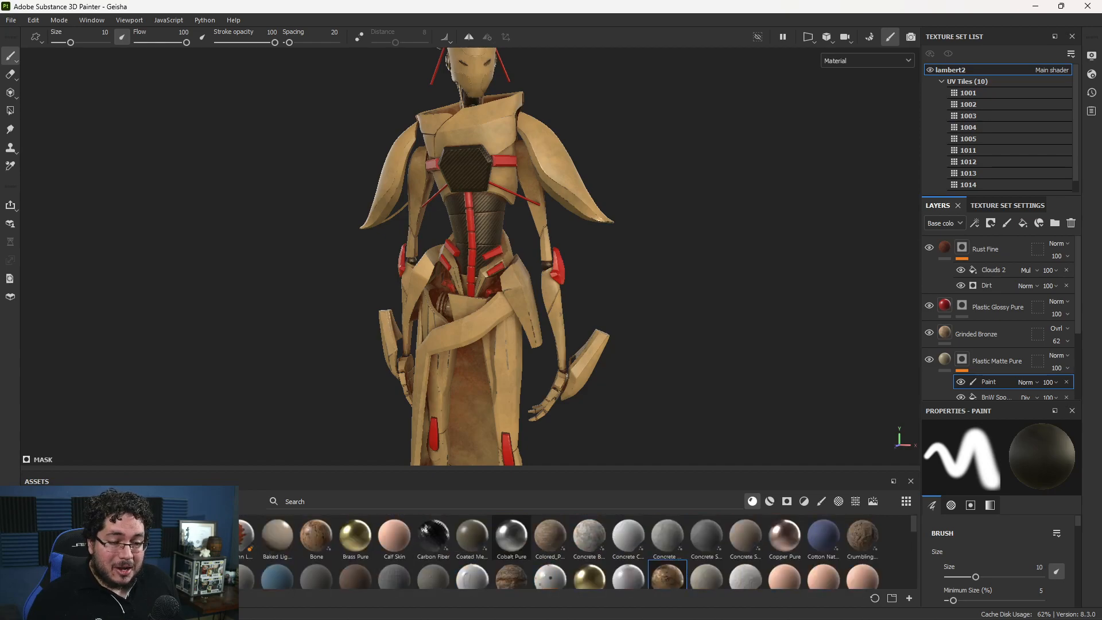
drag(396, 468, 396, 405)
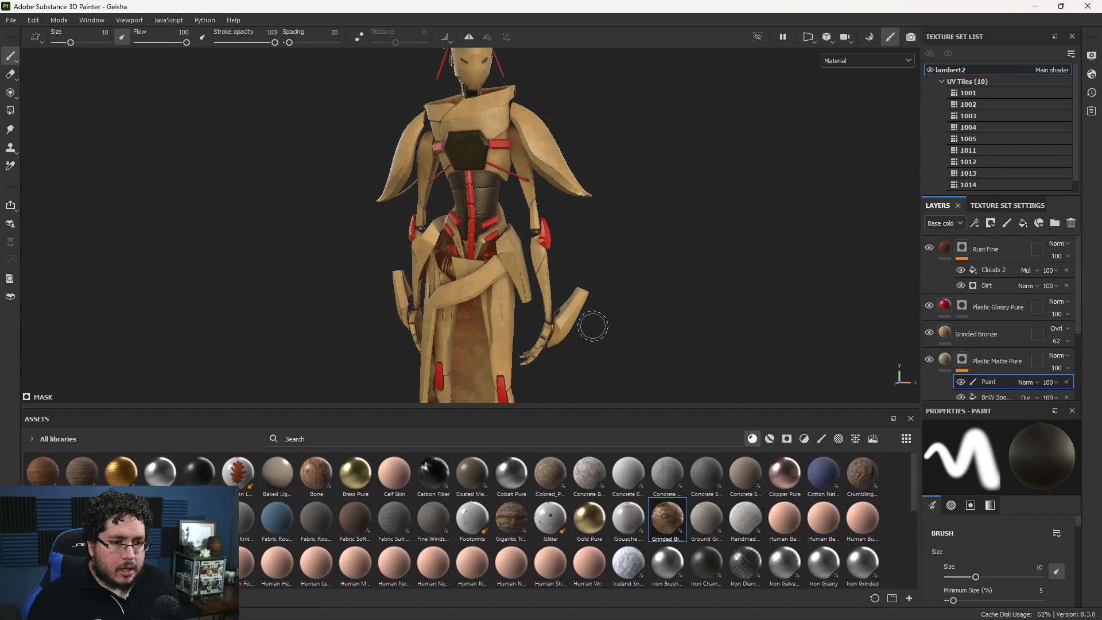
scroll(592, 326, down, 3)
alt+drag(592, 326, 564, 308)
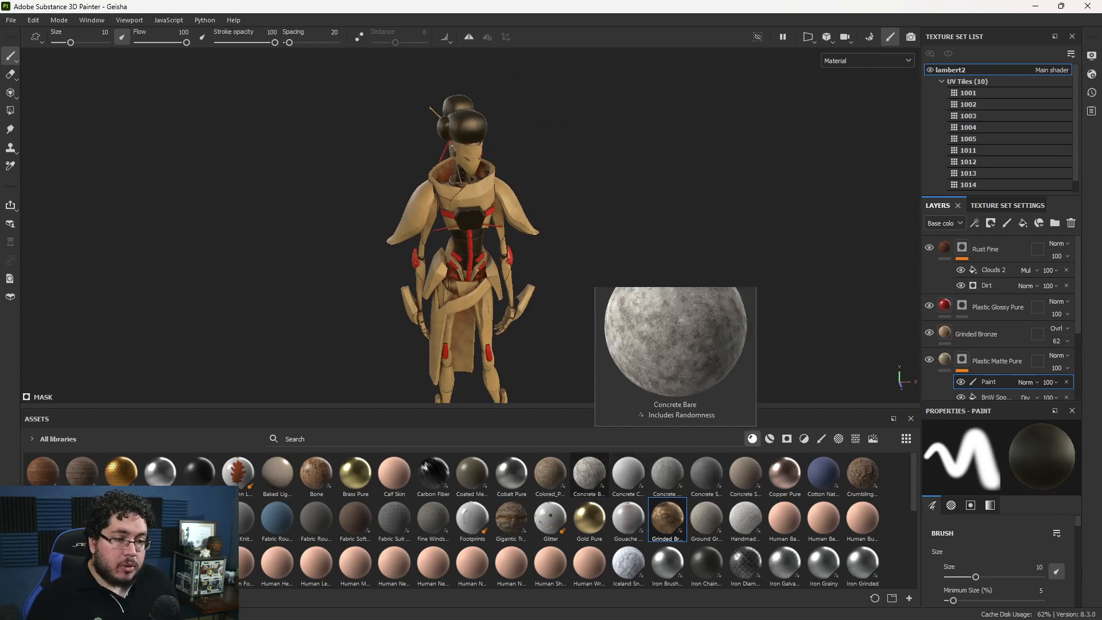
drag(591, 474, 996, 244)
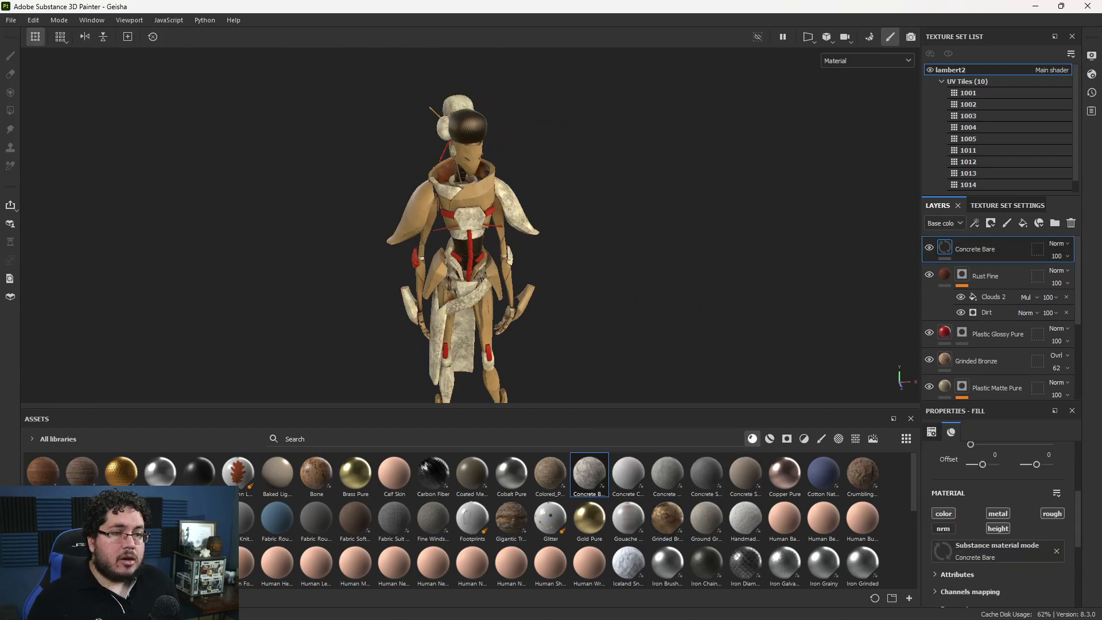
- Give the Concrete Bare layer a black mask driven by a Light generator with its vertical angle set to 267
right_click(987, 248)
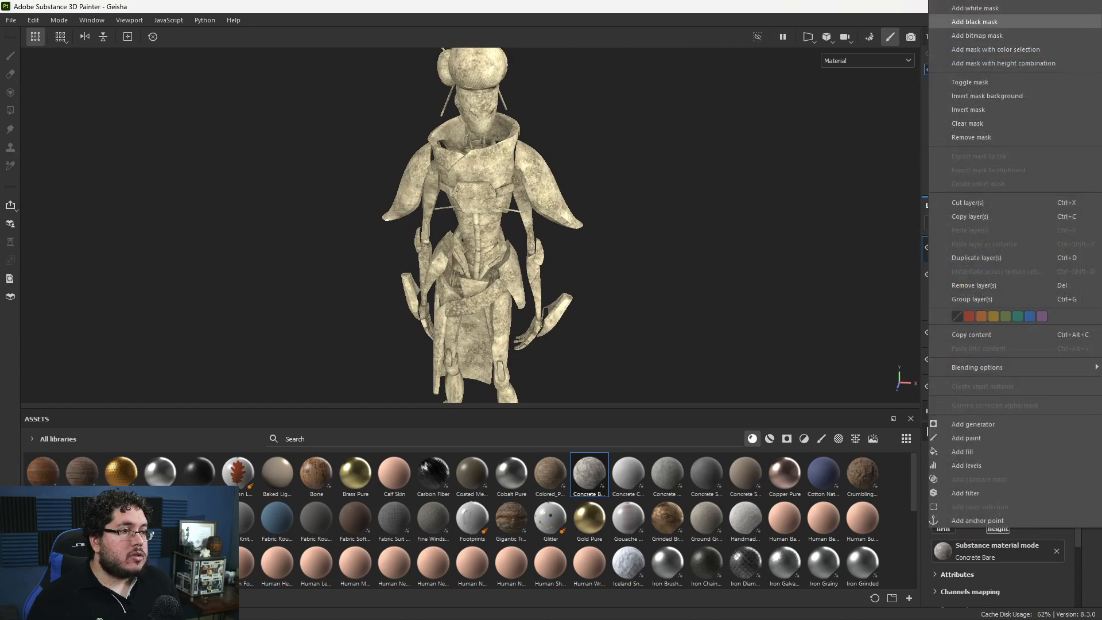
click(976, 22)
right_click(962, 248)
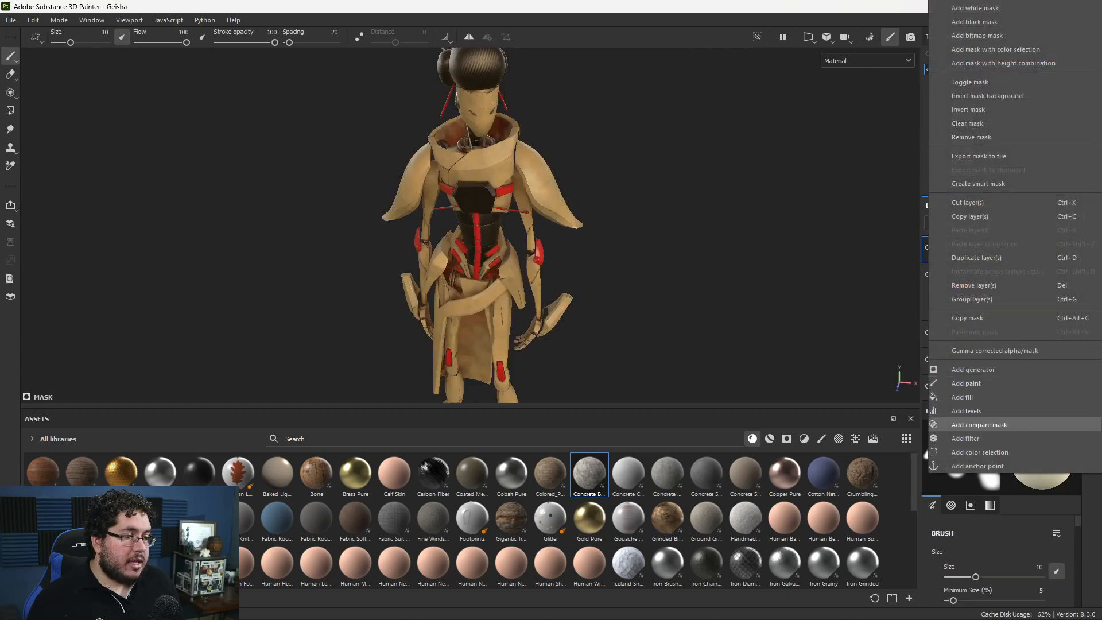
click(975, 370)
click(1001, 466)
key(Escape)
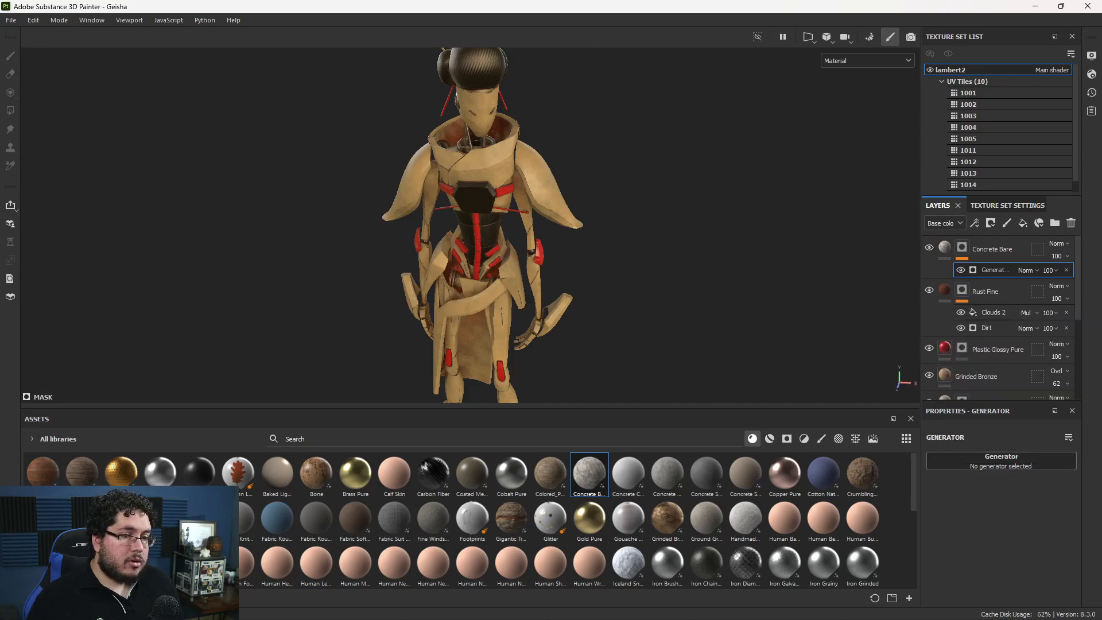
drag(1057, 583, 1055, 583)
- Set the Concrete Bare layer's blending mode to Linear dodge (Add) and check the effect around the head and torso
alt+drag(476, 229, 528, 235)
alt+right_drag(528, 235, 585, 235)
alt+drag(505, 230, 562, 223)
alt+middle_drag(516, 218, 574, 328)
alt+drag(573, 287, 514, 267)
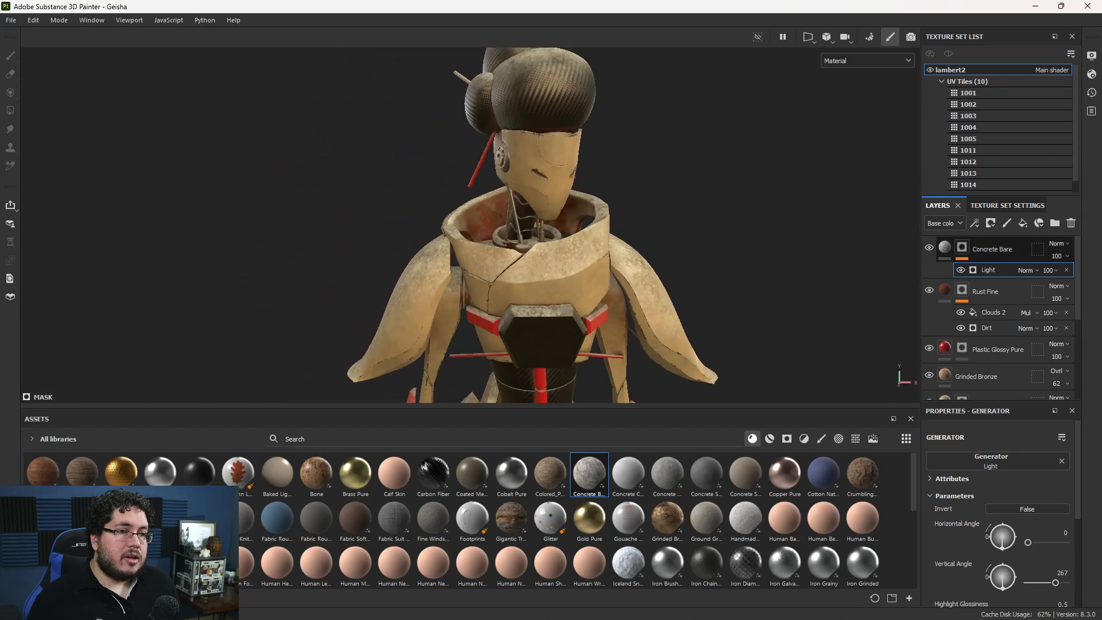
click(1058, 244)
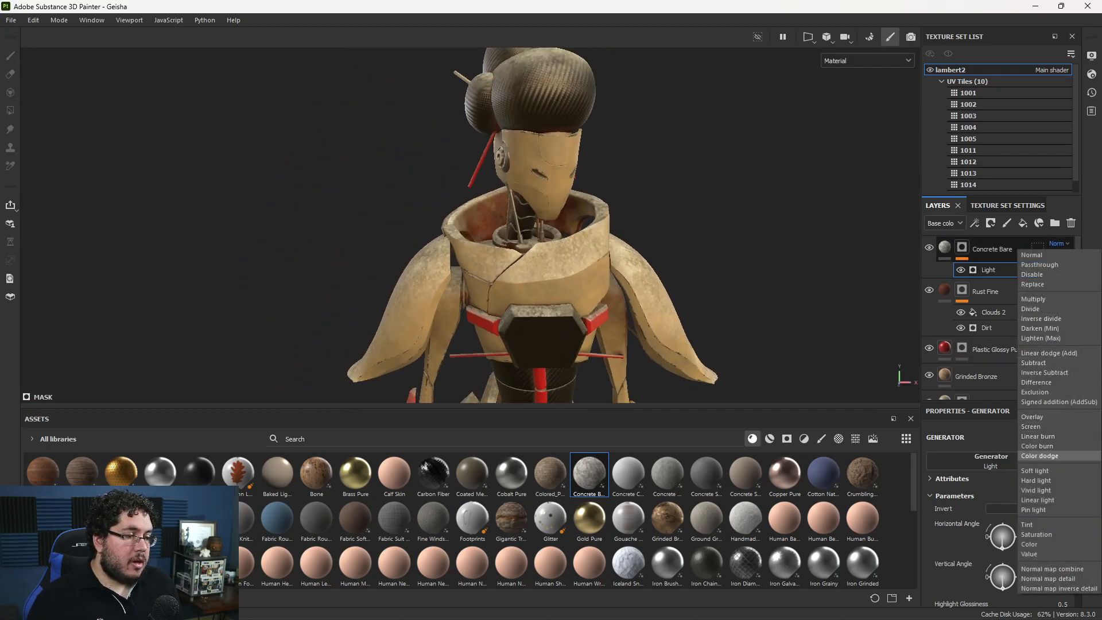
click(1049, 353)
alt+drag(517, 247, 550, 247)
alt+right_drag(551, 247, 494, 246)
alt+drag(517, 247, 487, 244)
alt+right_drag(487, 244, 534, 244)
alt+middle_drag(551, 247, 470, 172)
alt+drag(551, 241, 586, 255)
alt+right_drag(586, 255, 579, 255)
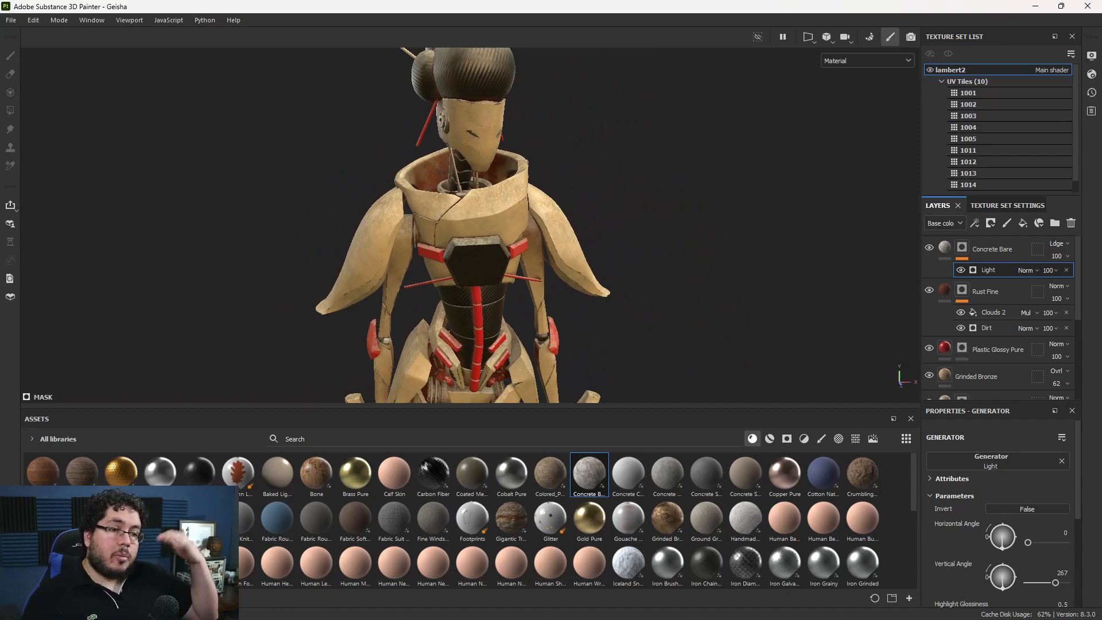
- Set the generator's light attenuation to 0.63 and compare the figure with the Concrete Bare layer hidden and shown
scroll(1001, 514, down, 3)
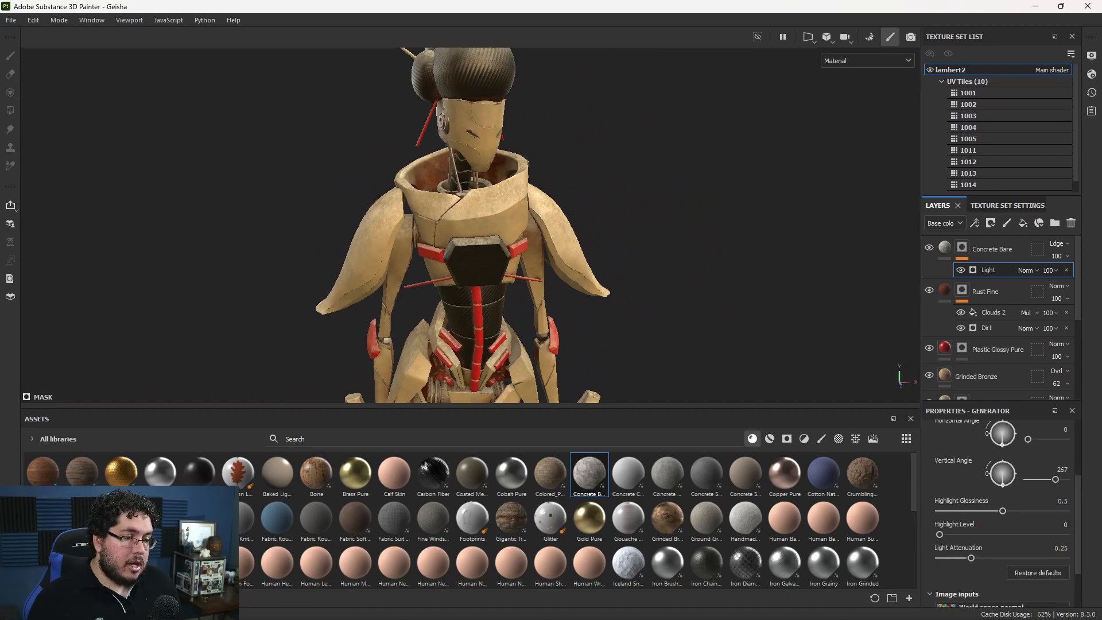
drag(971, 558, 1026, 558)
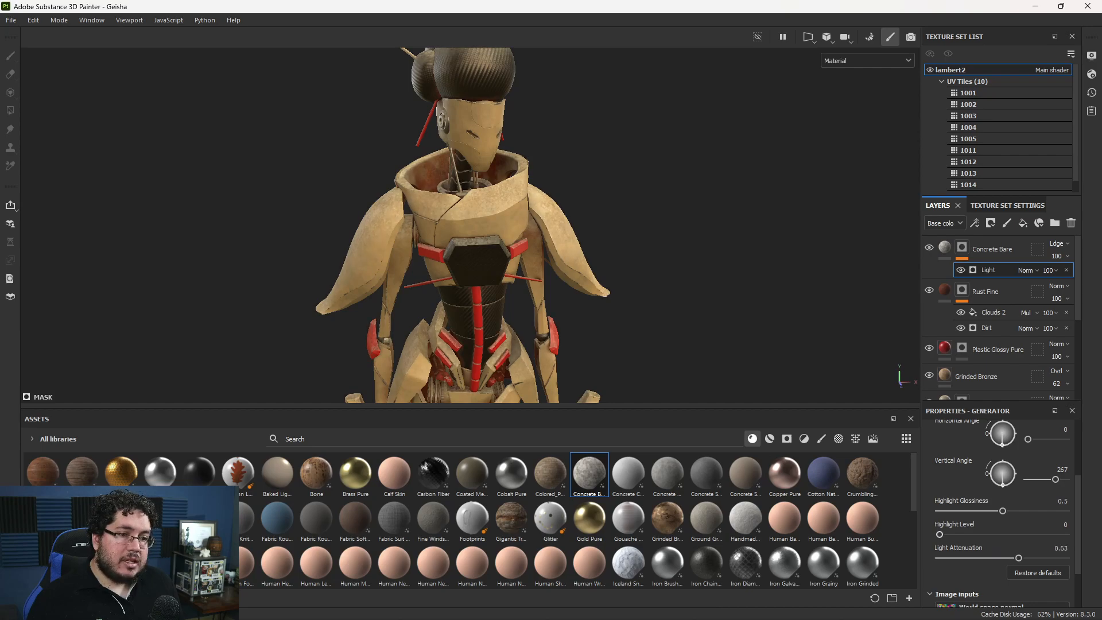
alt+drag(580, 253, 494, 221)
alt+right_drag(494, 221, 447, 221)
alt+drag(448, 221, 505, 258)
click(929, 247)
click(929, 247)
alt+drag(579, 253, 559, 226)
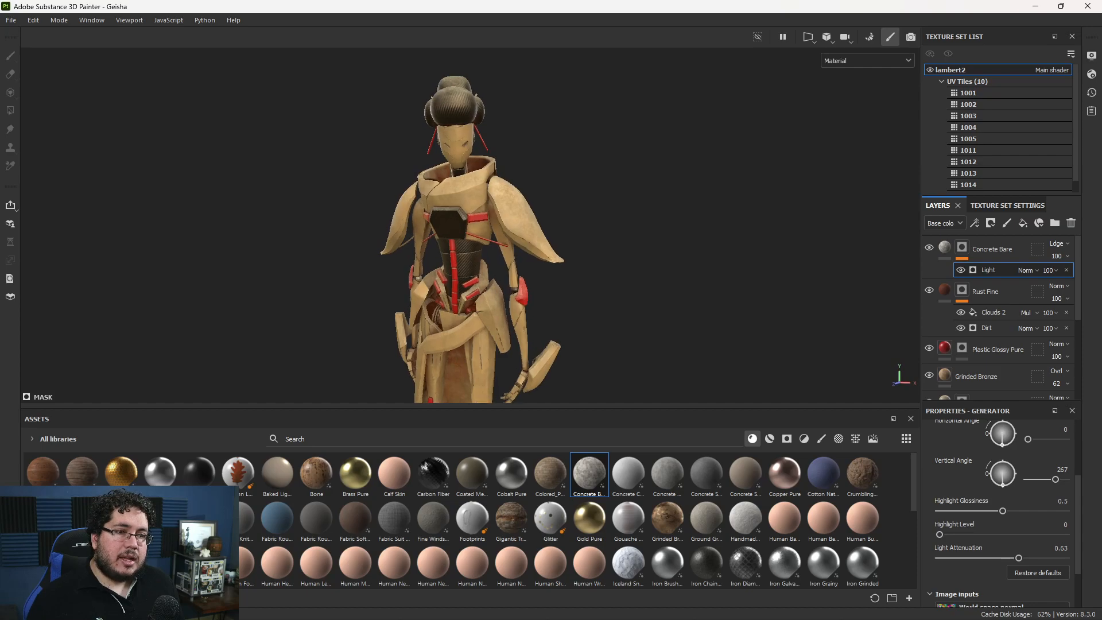
- Restrict the Concrete Bare fill to the color channel, with metal, roughness, normal and height disabled
key(Delete)
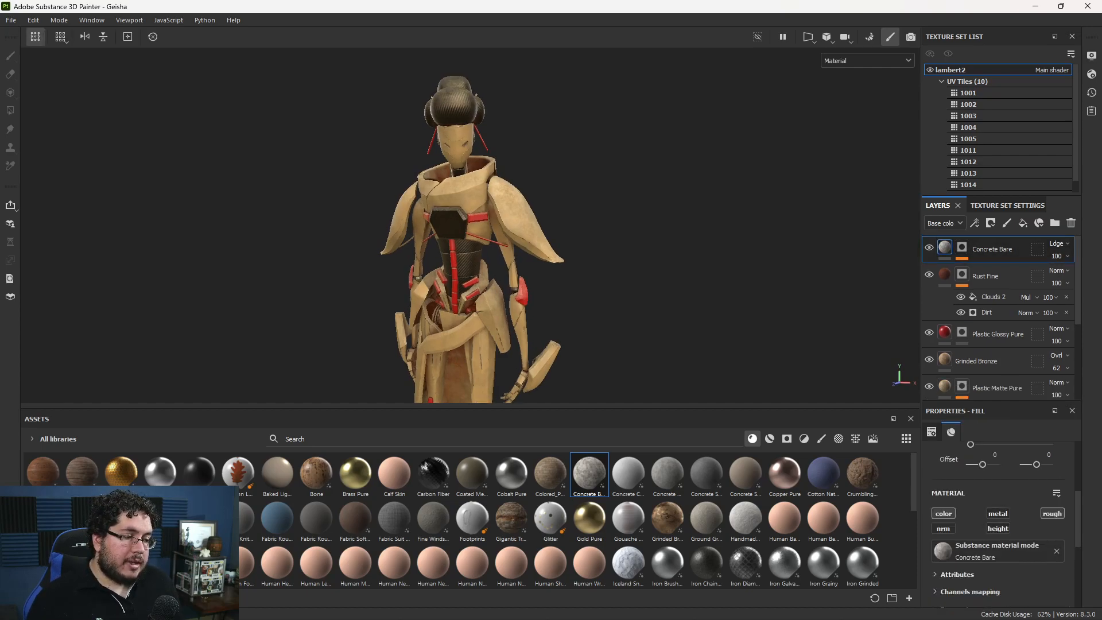
click(1052, 513)
alt+drag(574, 258, 617, 276)
alt+right_drag(617, 275, 649, 281)
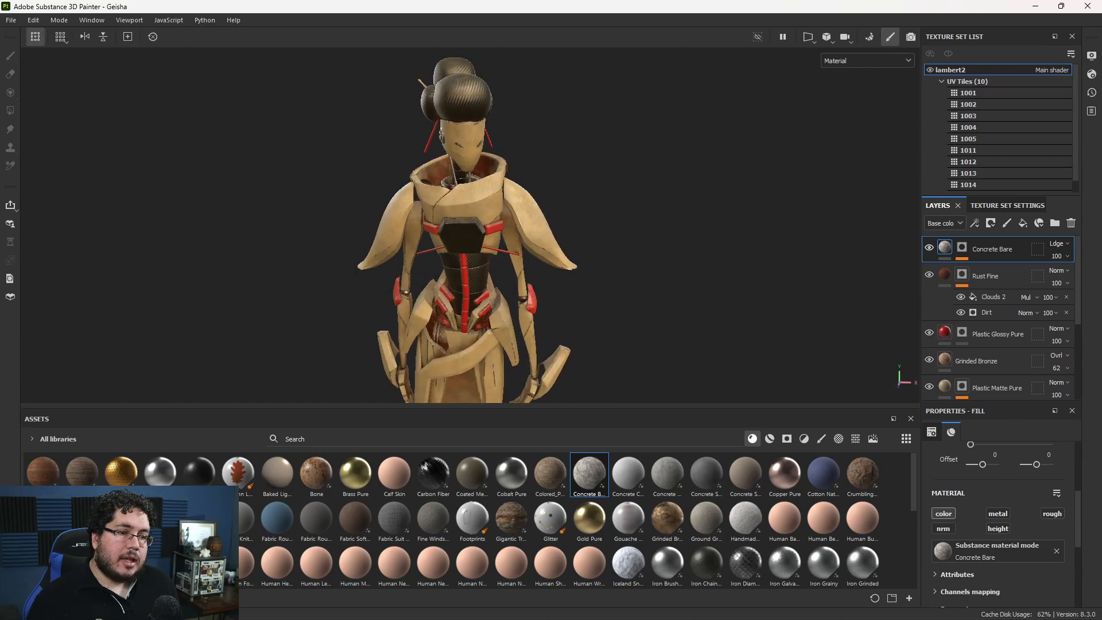
click(929, 247)
- Search the materials for "rus" and add Rust Fine as a new top fill layer with a black mask
alt+drag(603, 258, 557, 246)
alt+right_drag(557, 247, 517, 246)
alt+middle_drag(516, 287, 517, 155)
alt+right_drag(516, 155, 548, 155)
alt+middle_drag(548, 247, 548, 145)
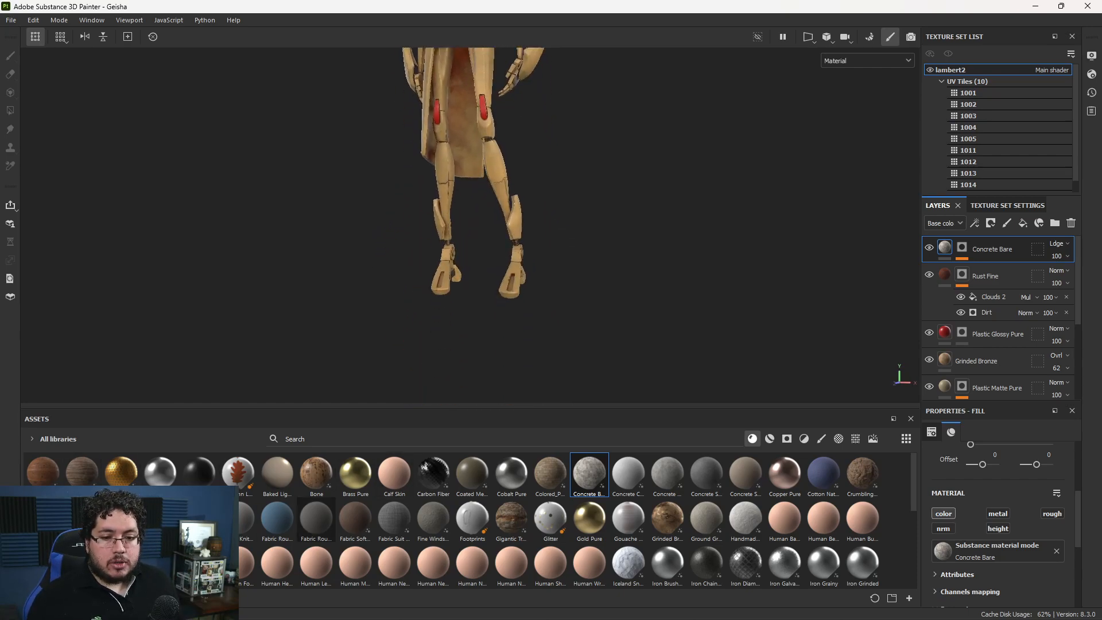
click(294, 438)
text(rudst)
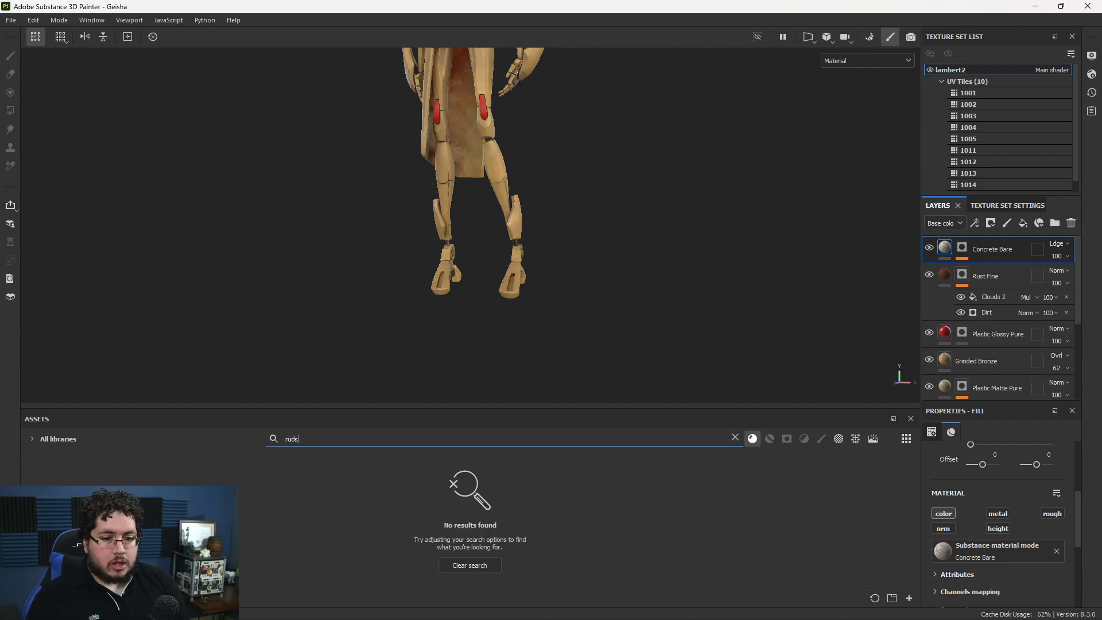
key(BackSpace)
key(BackSpace)
text(s)
drag(237, 472, 976, 244)
right_click(930, 248)
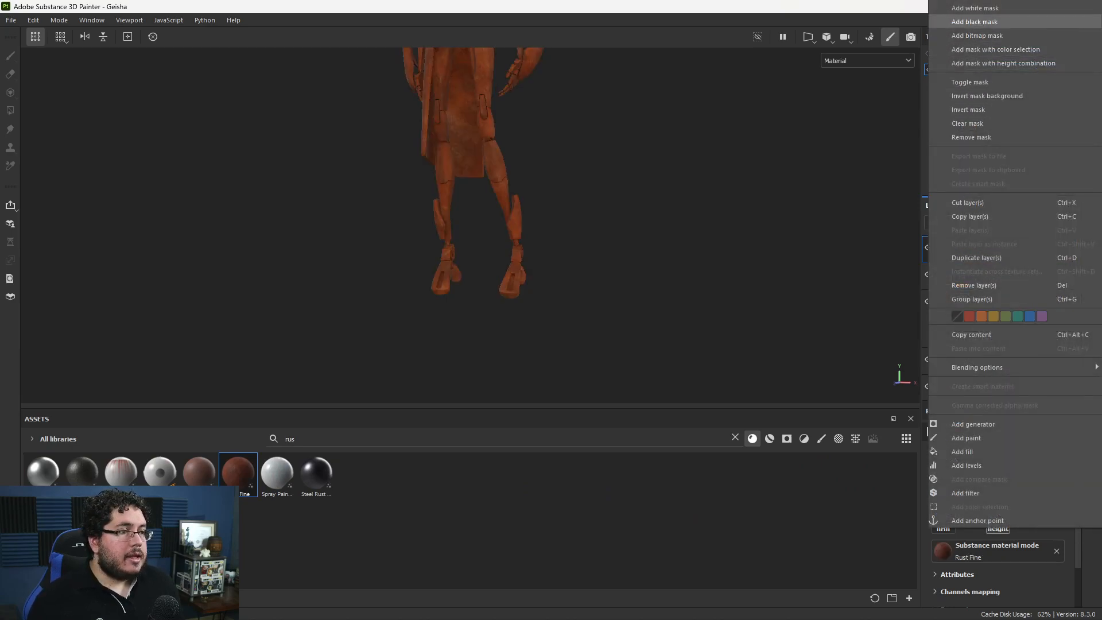
click(973, 21)
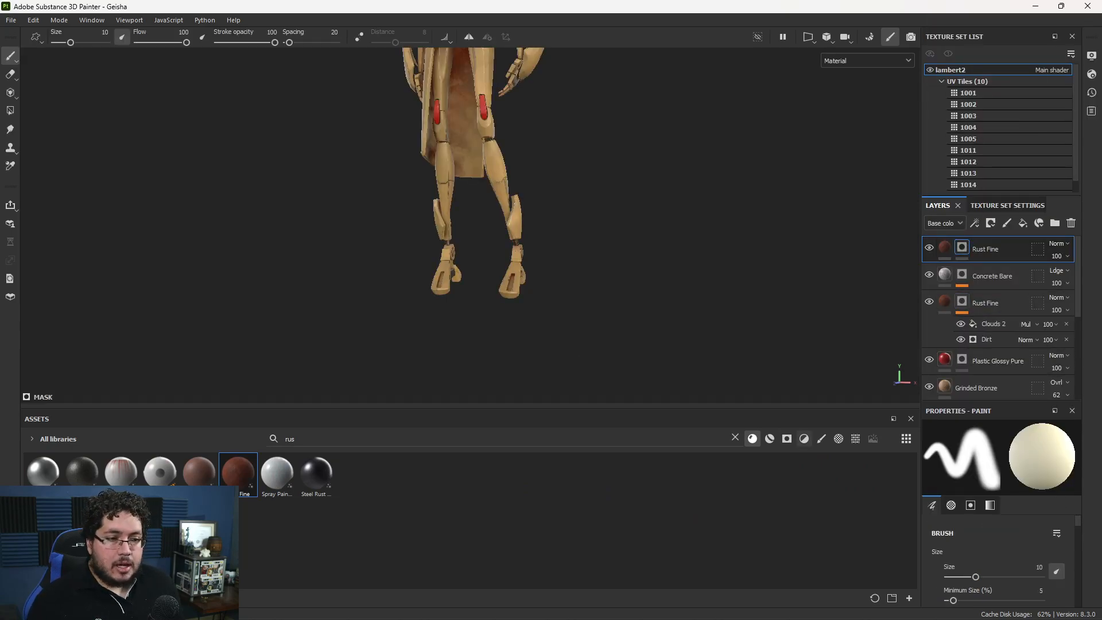
- Clear the asset search, browse the smart masks and apply Dirt Ground to the top Rust Fine layer
click(769, 439)
click(804, 438)
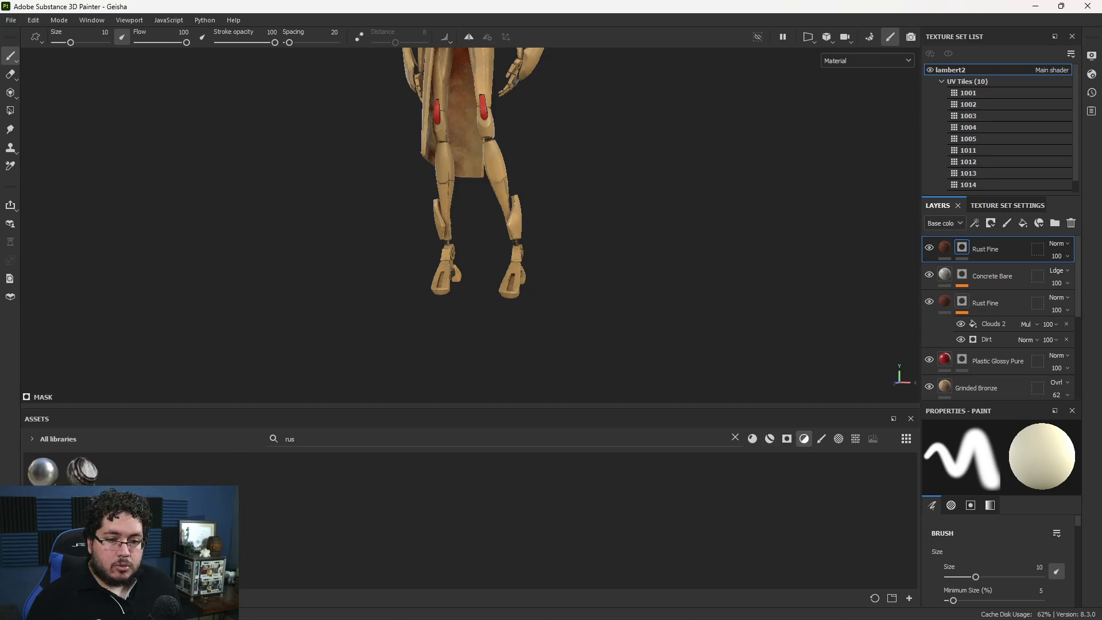
click(787, 439)
double_click(288, 438)
key(BackSpace)
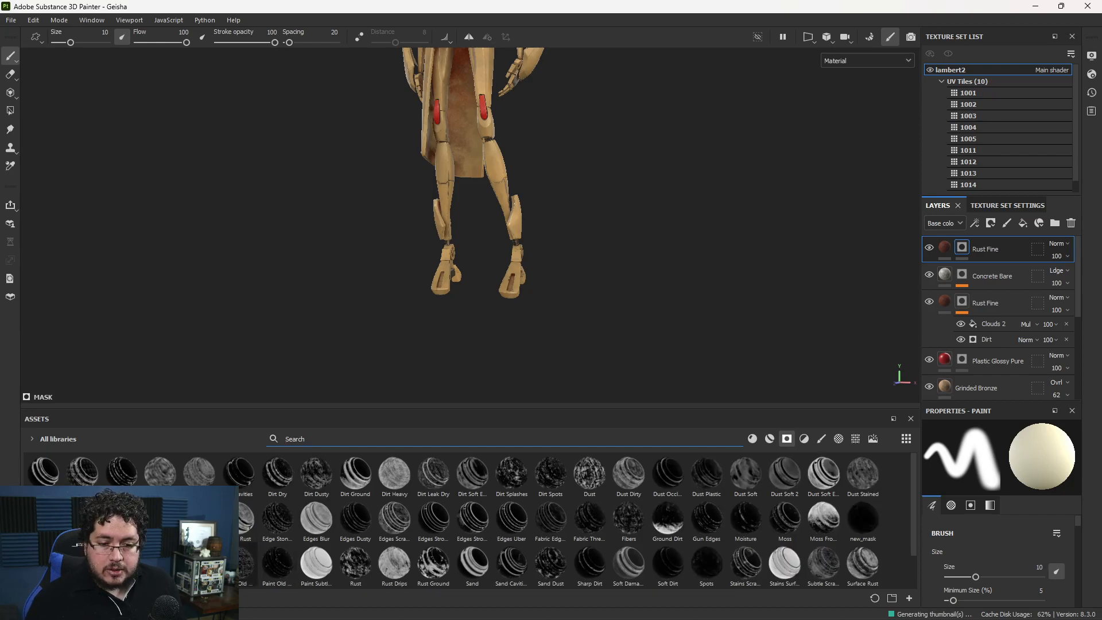
scroll(472, 520, down, 1)
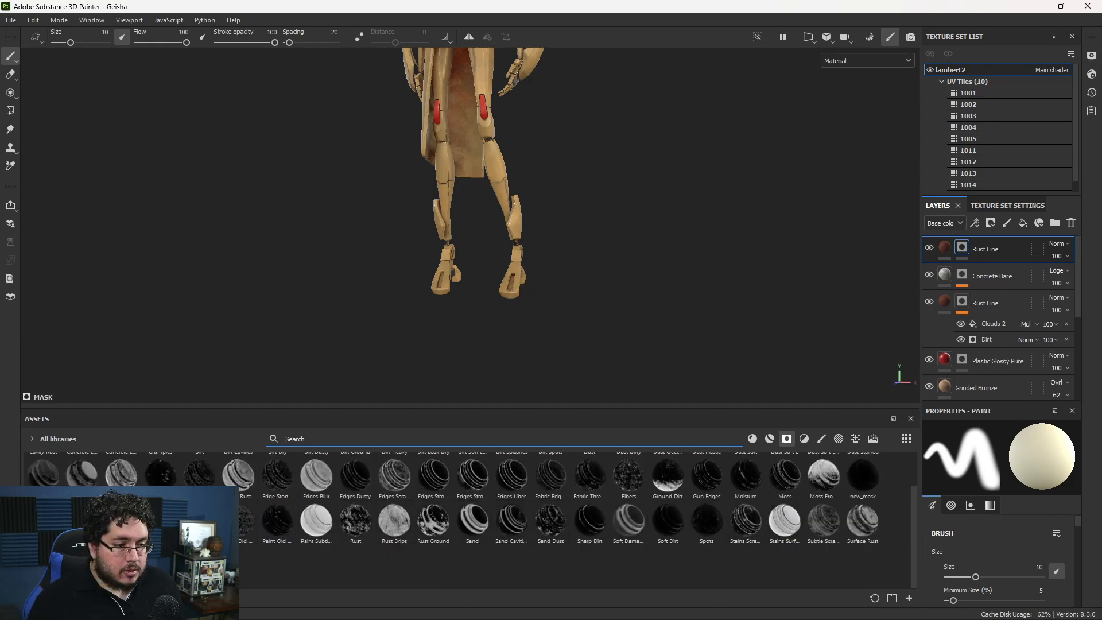
scroll(785, 519, up, 1)
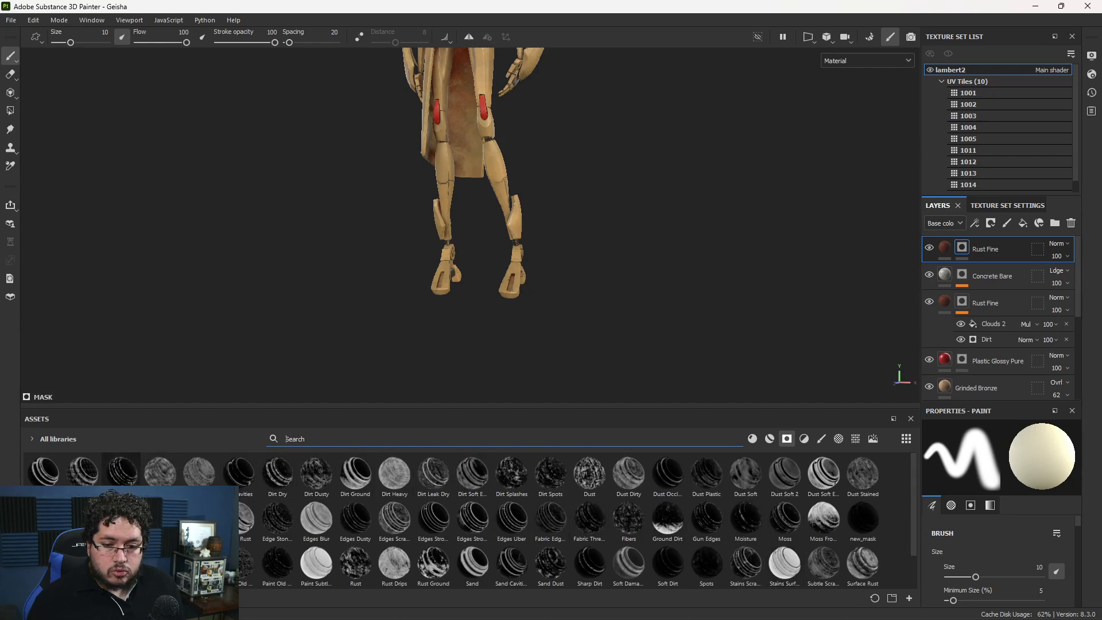
click(356, 475)
drag(355, 475, 985, 249)
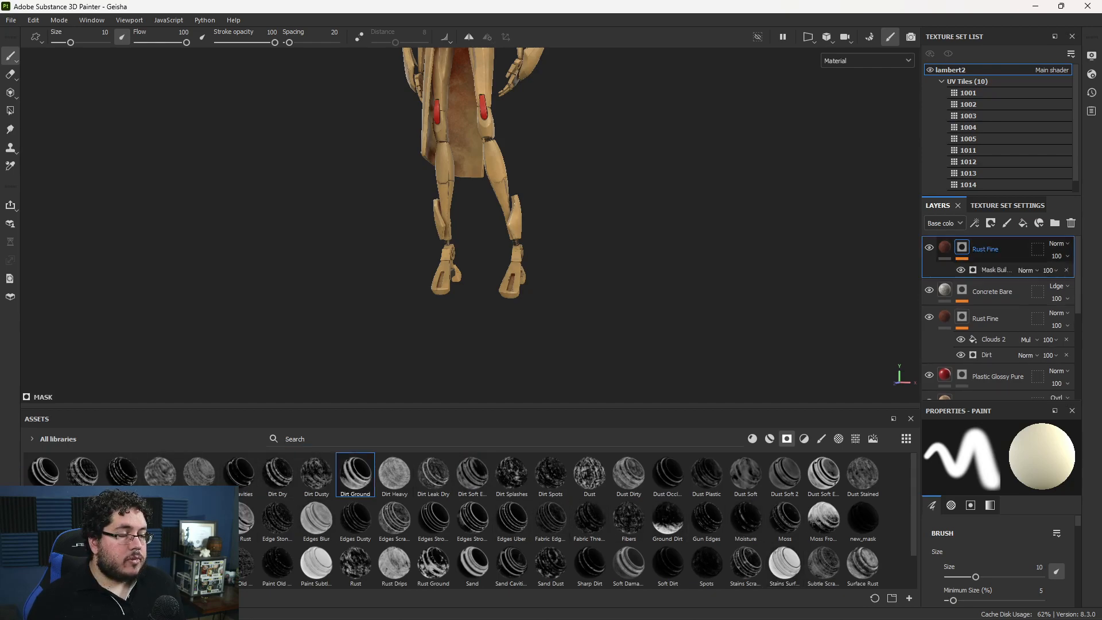
- Reduce the level of the top Rust Fine layer's Mask Builder generator to 0.26
alt+drag(595, 212, 399, 192)
alt+drag(399, 192, 476, 192)
alt+middle_drag(476, 193, 479, 276)
alt+right_drag(479, 276, 459, 276)
alt+drag(460, 276, 516, 279)
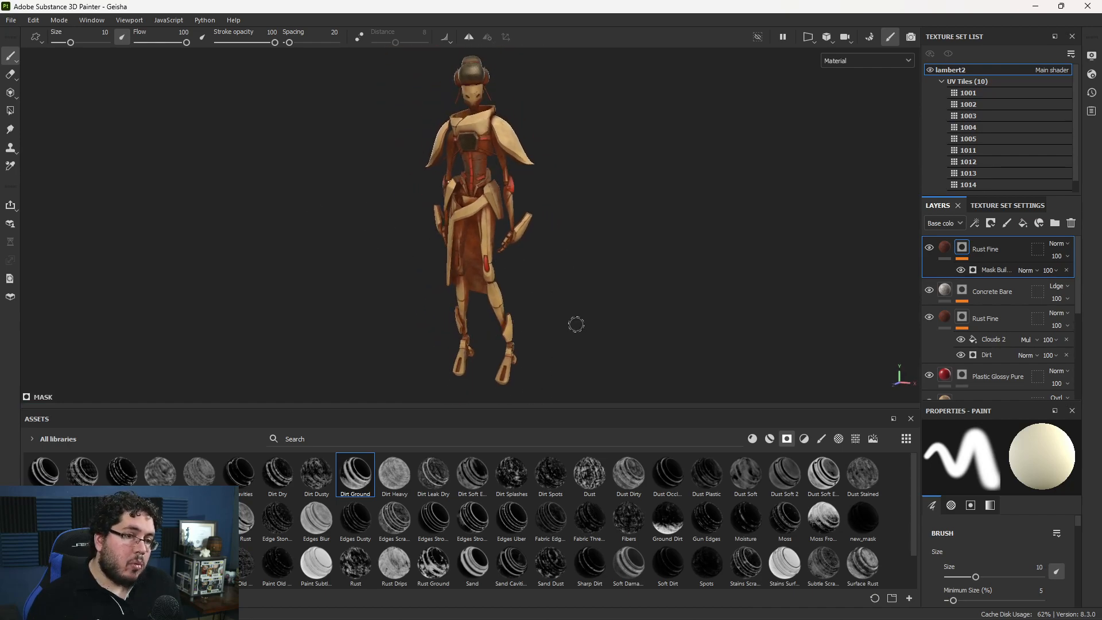
alt+middle_drag(575, 324, 478, 285)
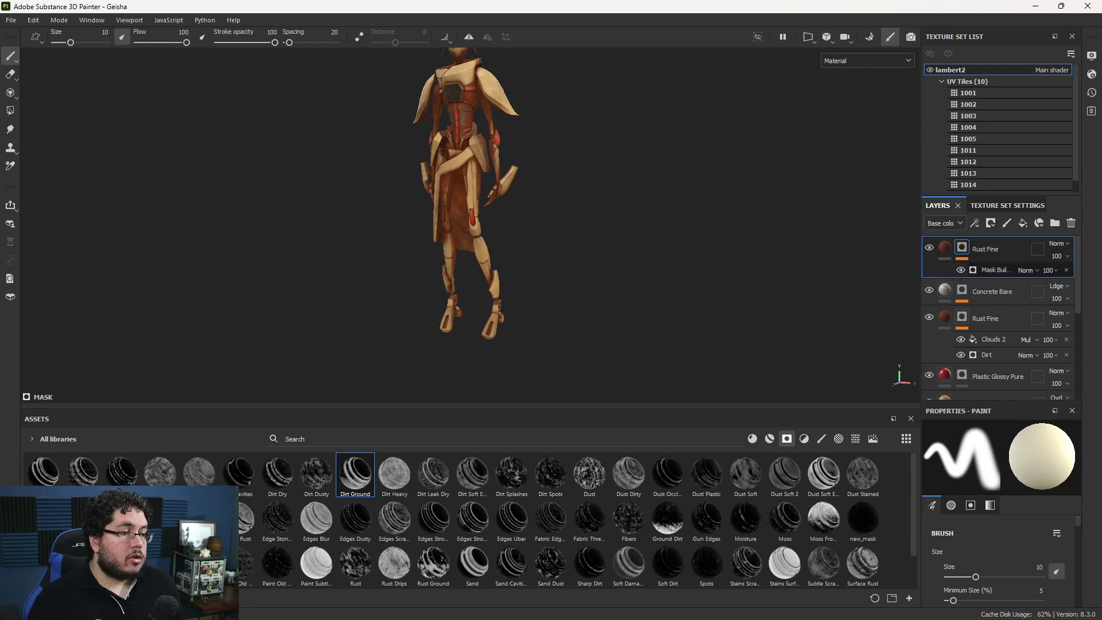
click(996, 270)
scroll(1016, 516, up, 1)
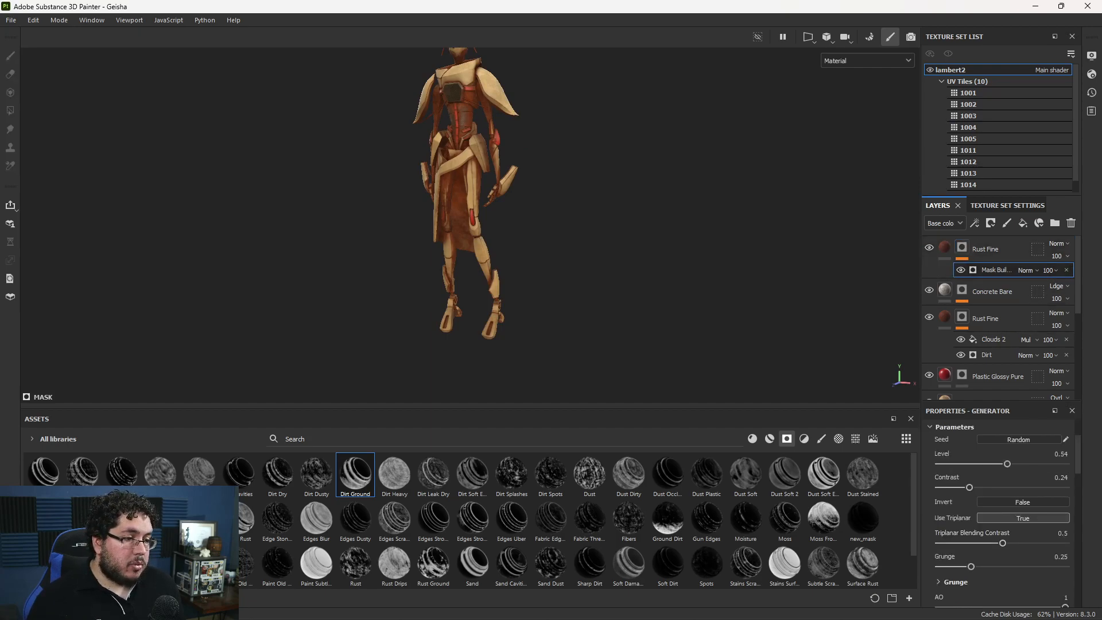
drag(991, 463, 972, 463)
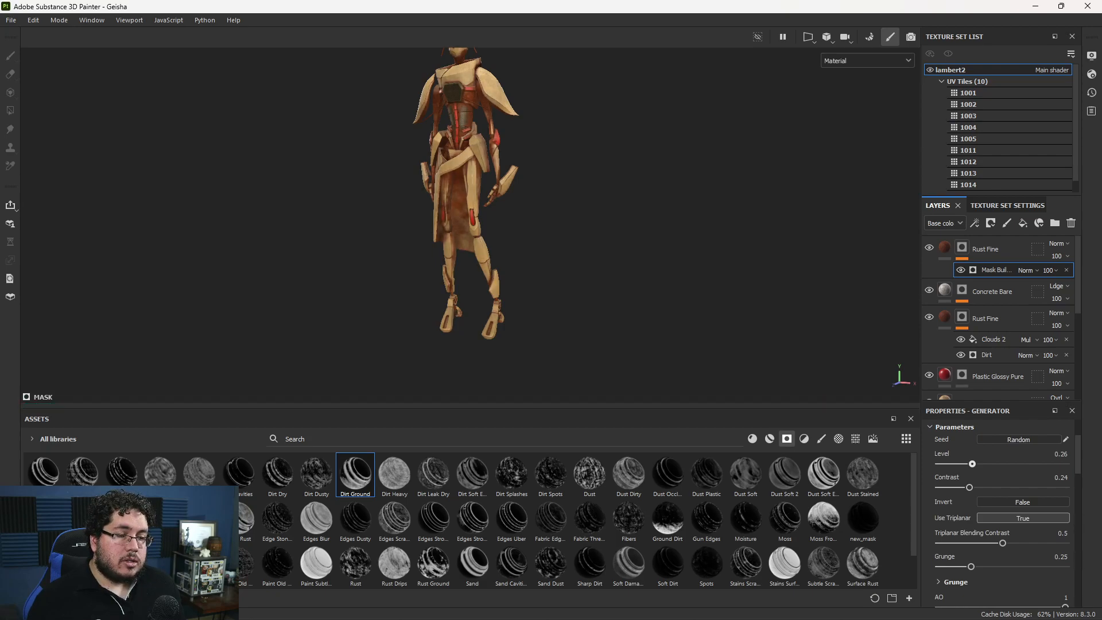
- Try the Mask Builder's top/down gradient at -0.53 and 0.63, checking how the rust spreads over the whole figure
scroll(1005, 516, down, 5)
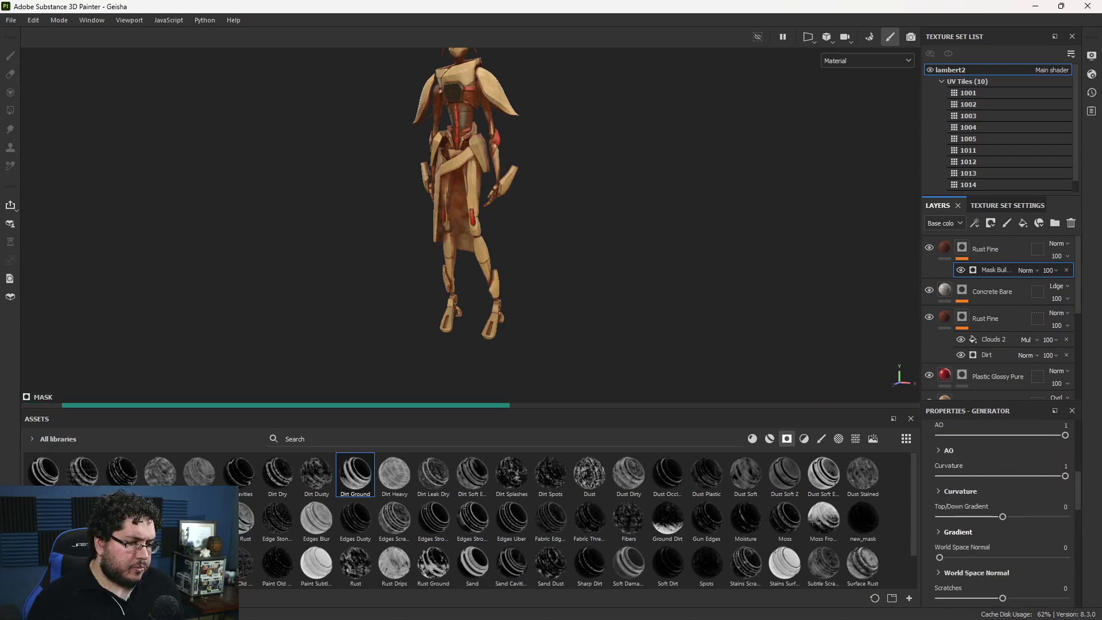
drag(1002, 517, 969, 516)
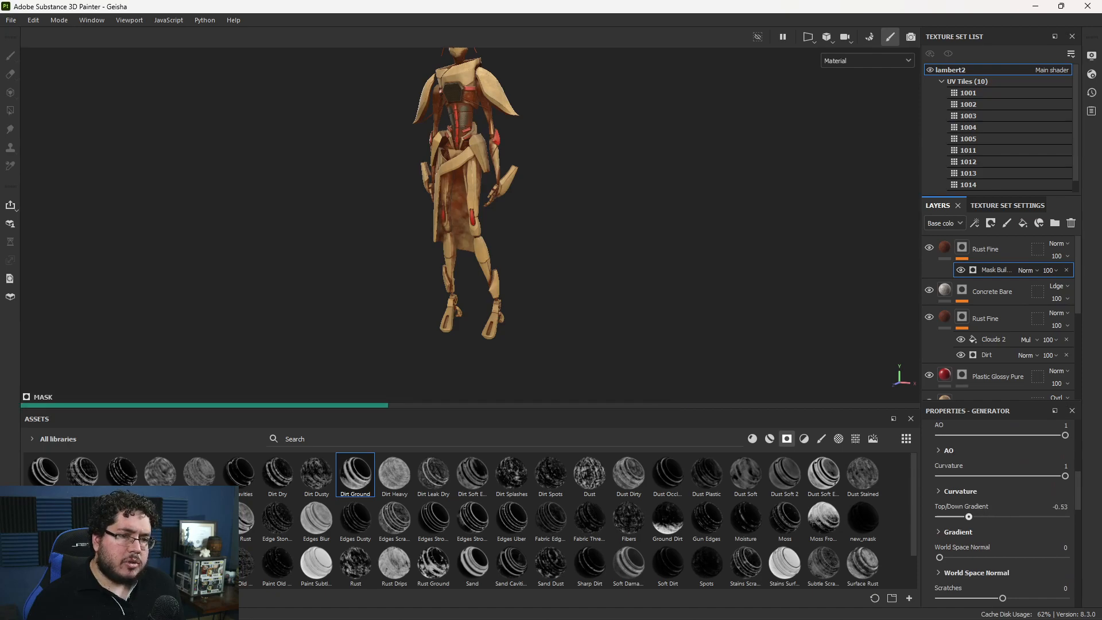
drag(1036, 516, 1042, 516)
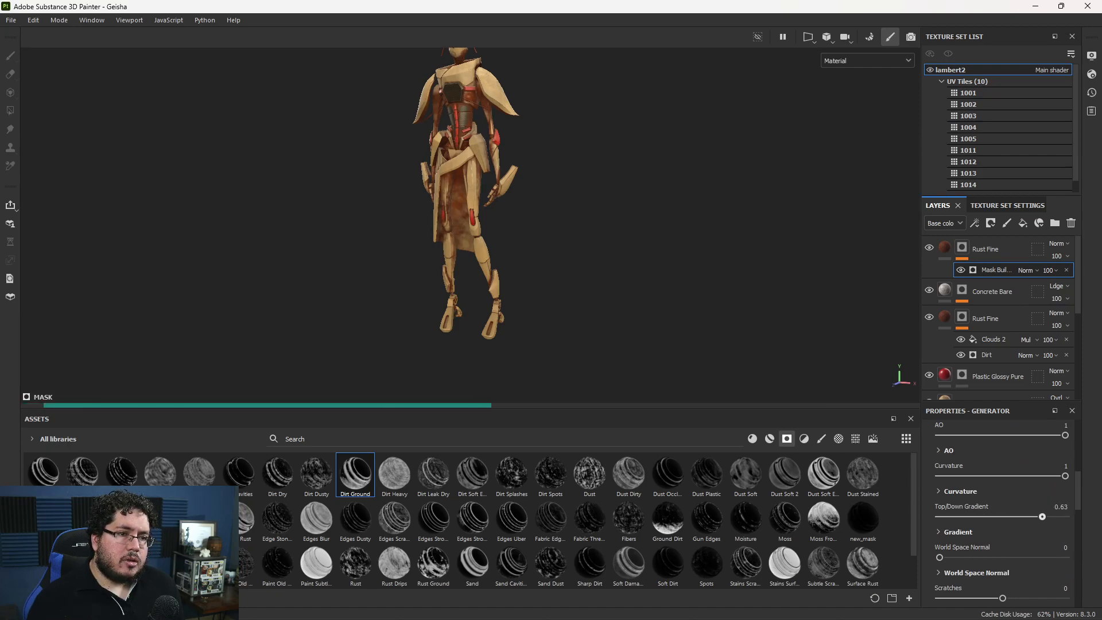
alt+drag(436, 172, 487, 169)
alt+middle_drag(433, 135, 456, 190)
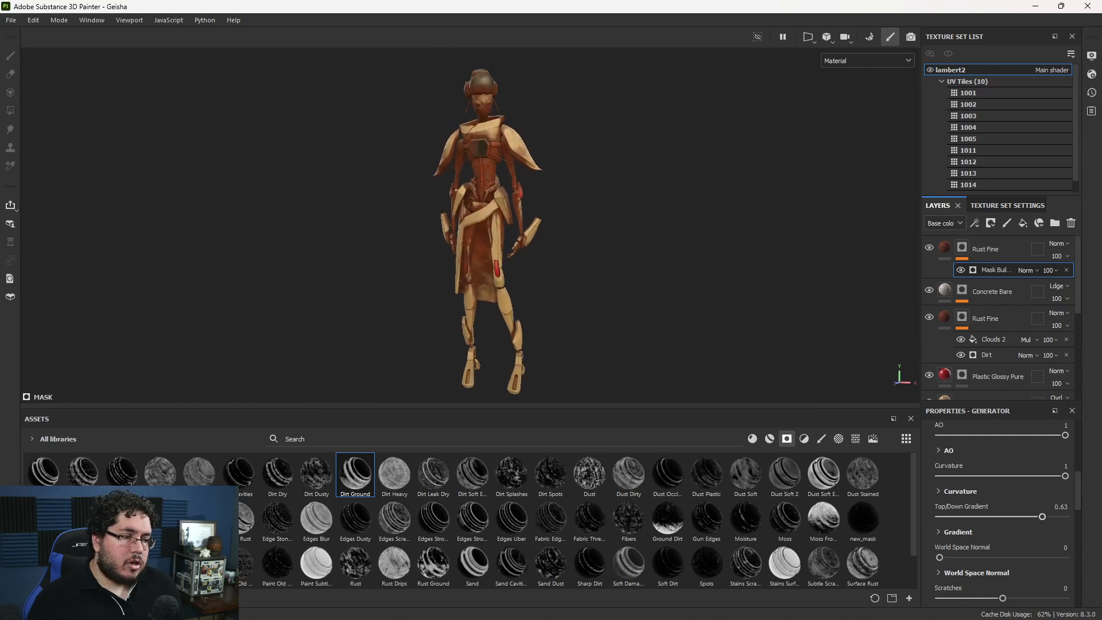
- Try a top/down gradient of -0.46 with a world space normal of 0.15 in the Mask Builder
drag(990, 516, 973, 516)
drag(938, 558, 1017, 557)
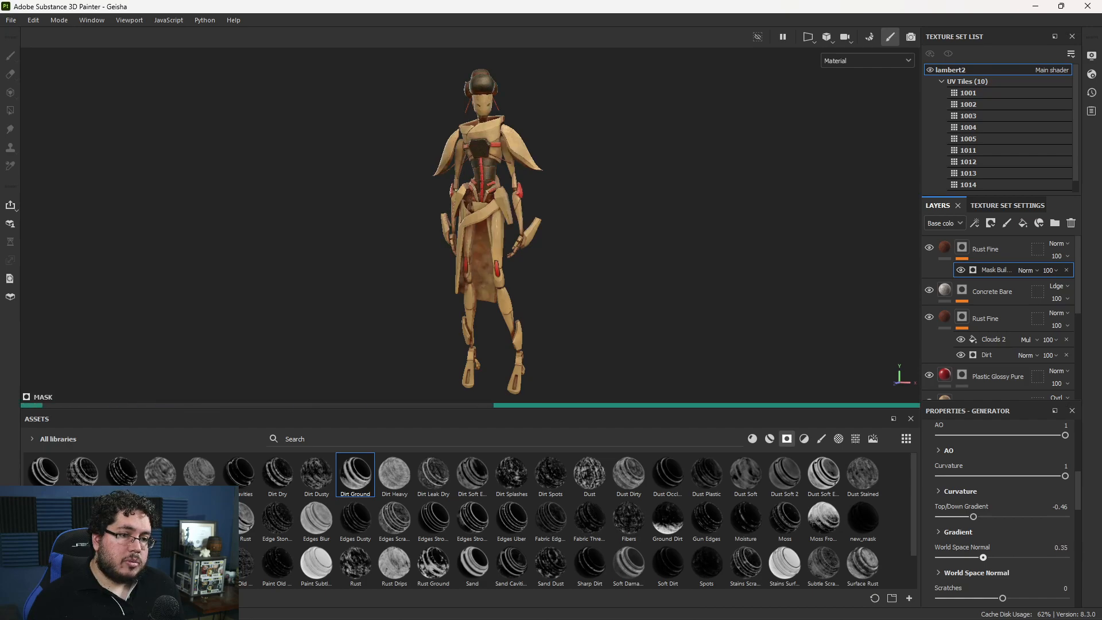
drag(975, 557, 967, 557)
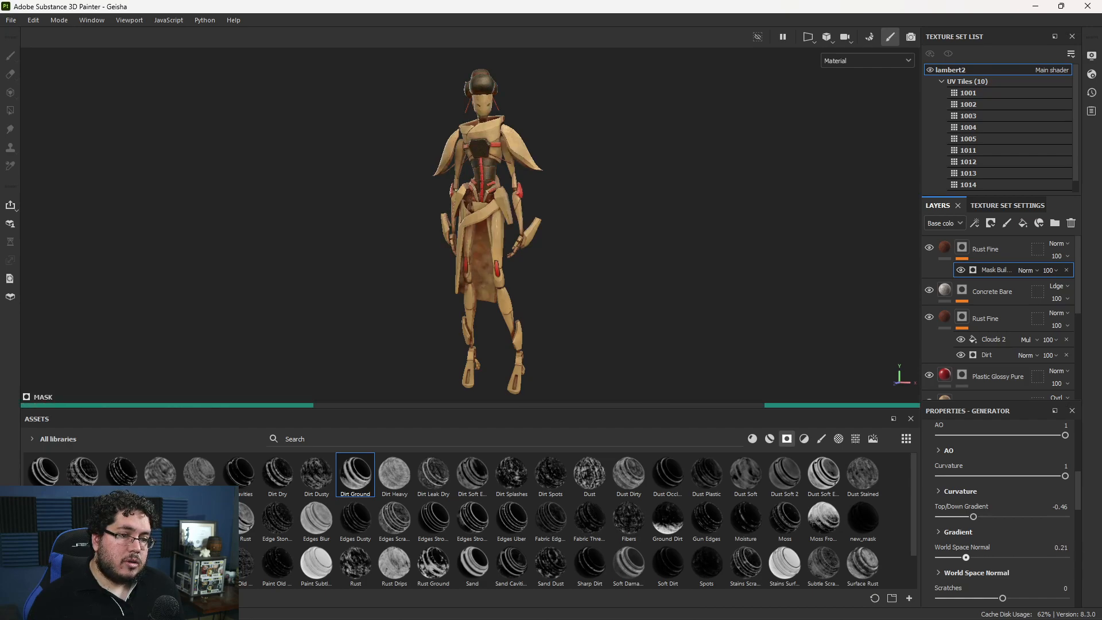
drag(965, 558, 957, 558)
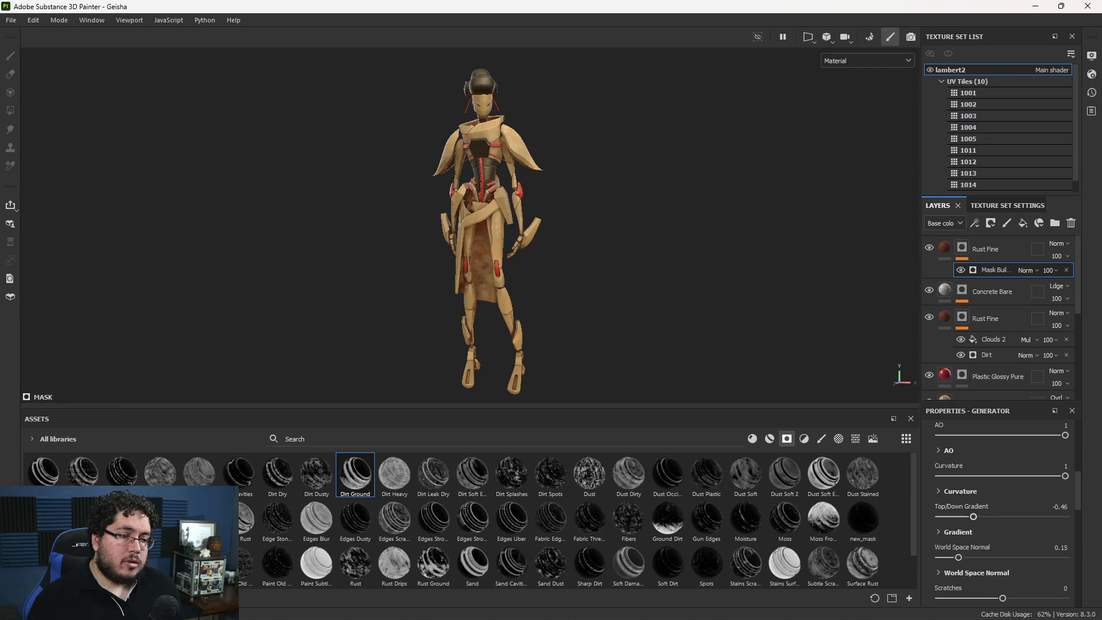
- Try a top/down gradient of -0.29 and a level of 0.21 in the Mask Builder
drag(1005, 516, 983, 517)
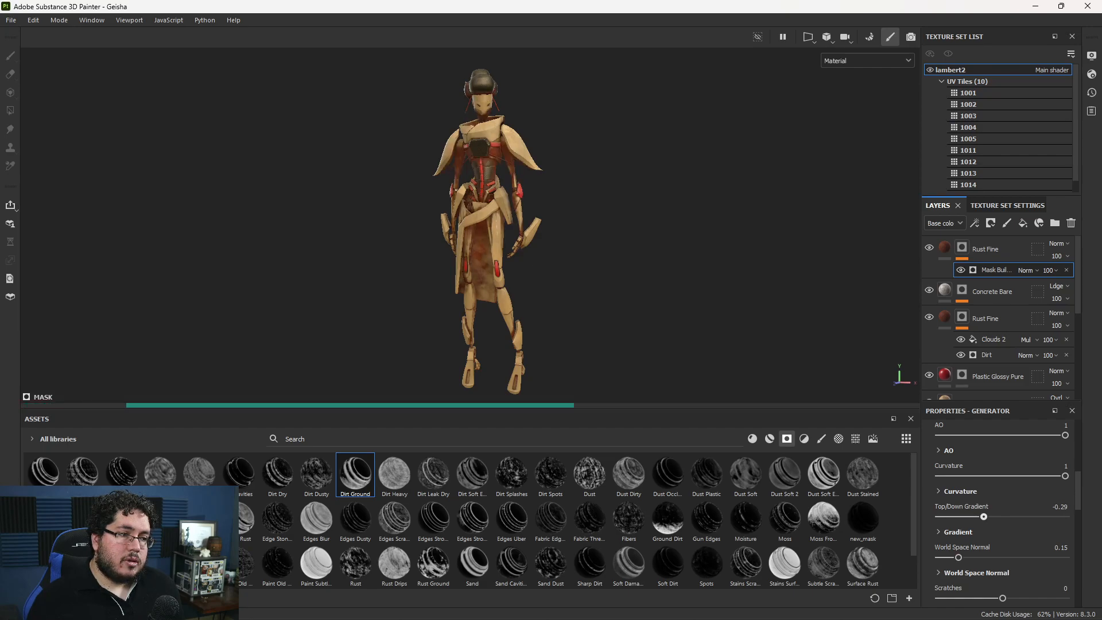
scroll(1002, 517, up, 3)
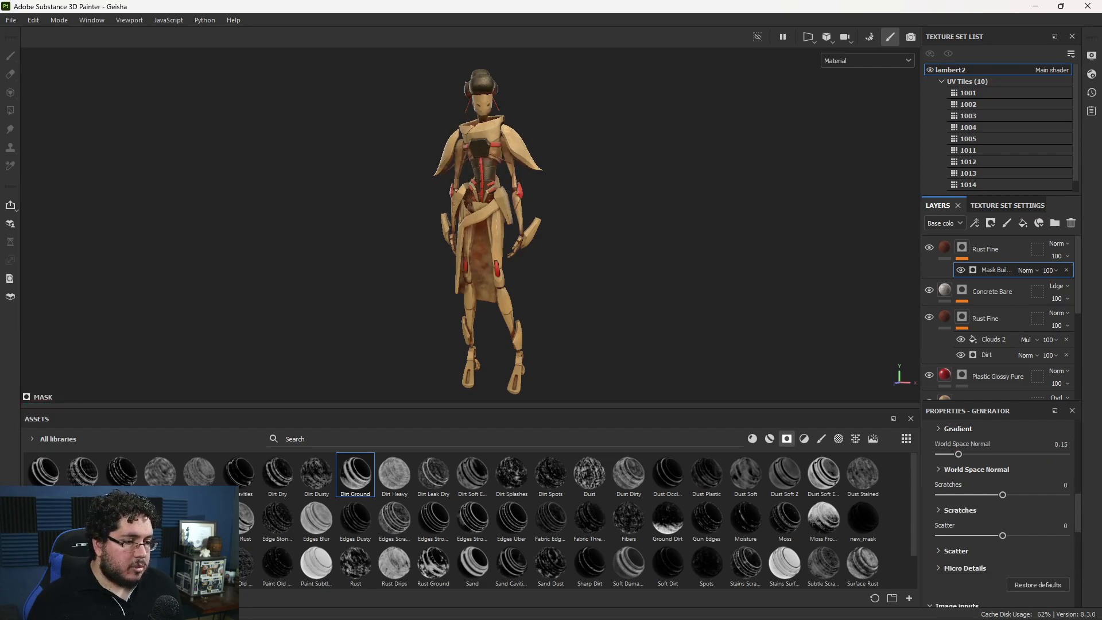
scroll(1001, 517, up, 3)
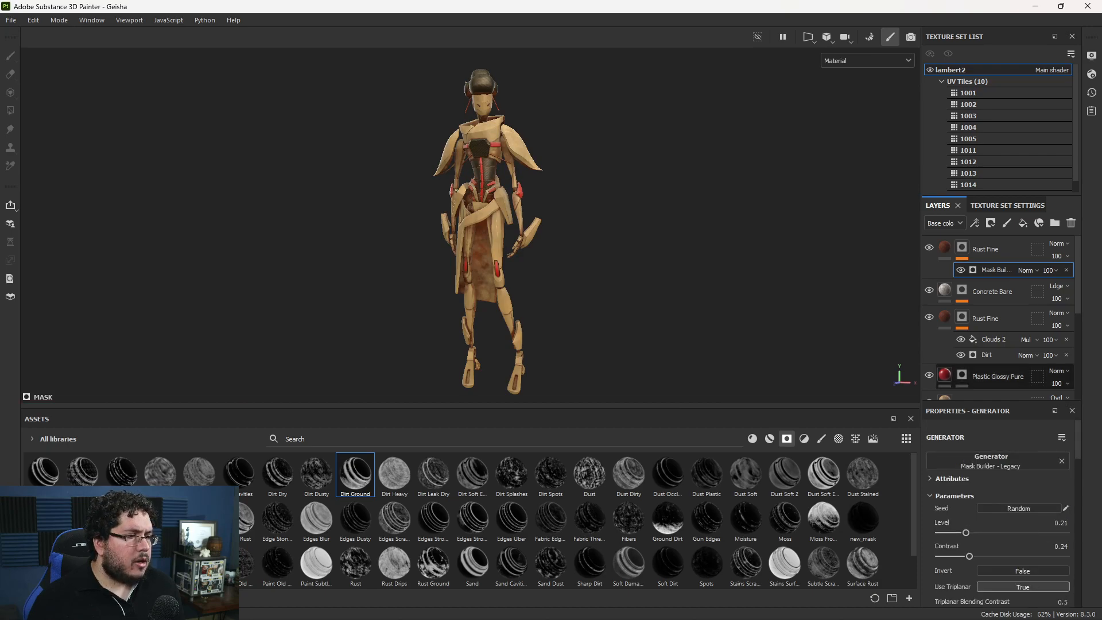
- Replace the Mask Builder on the top Rust Fine layer with the Rust Ground smart mask
click(1066, 270)
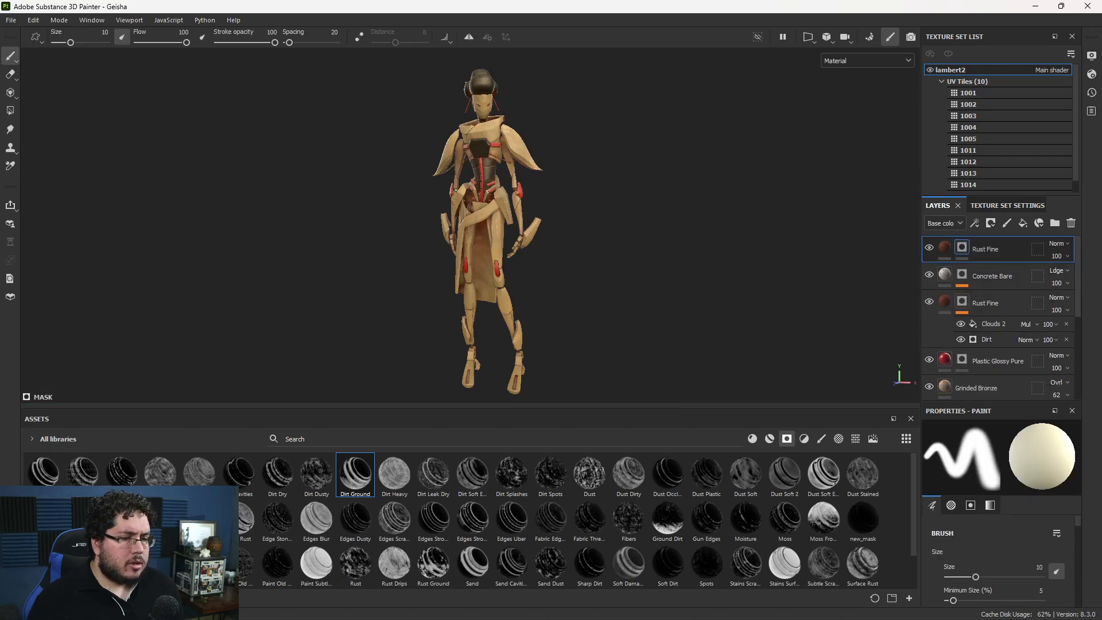
scroll(470, 519, down, 1)
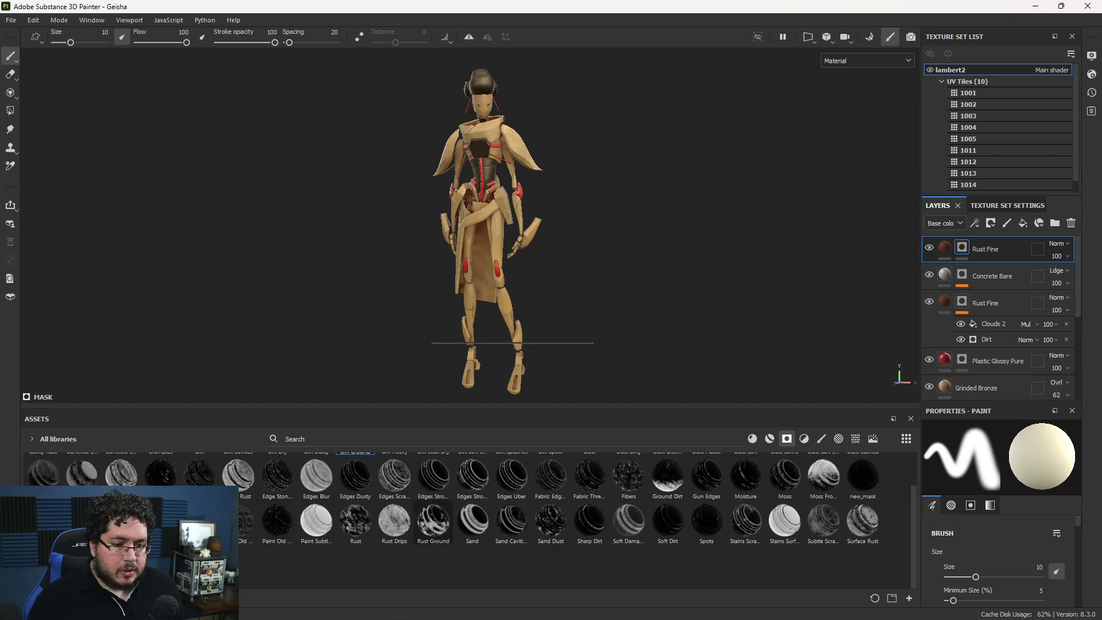
double_click(433, 521)
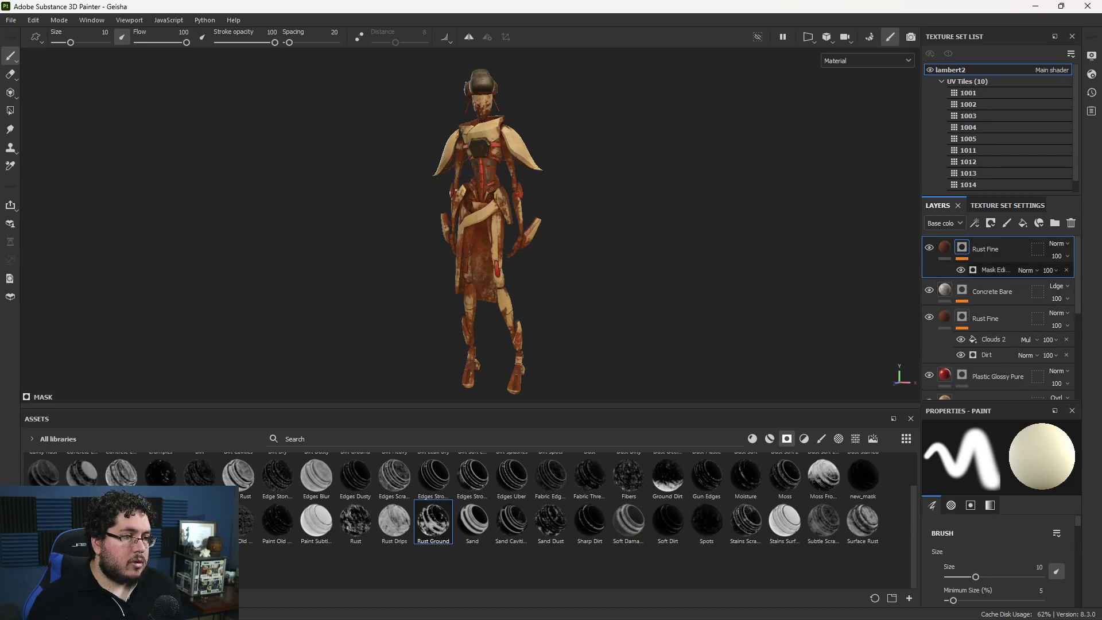
- In the top Rust Fine layer's Mask Editor, set the position gradient to 0.59 and the global balance to 0.55
click(995, 270)
scroll(1003, 511, down, 5)
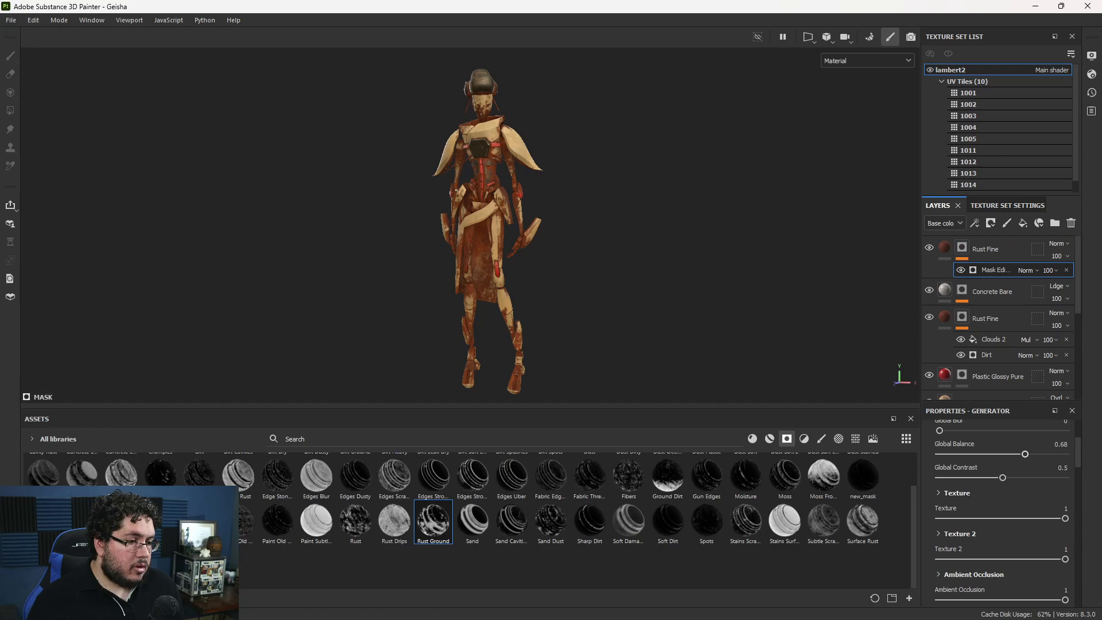
drag(1021, 454, 985, 454)
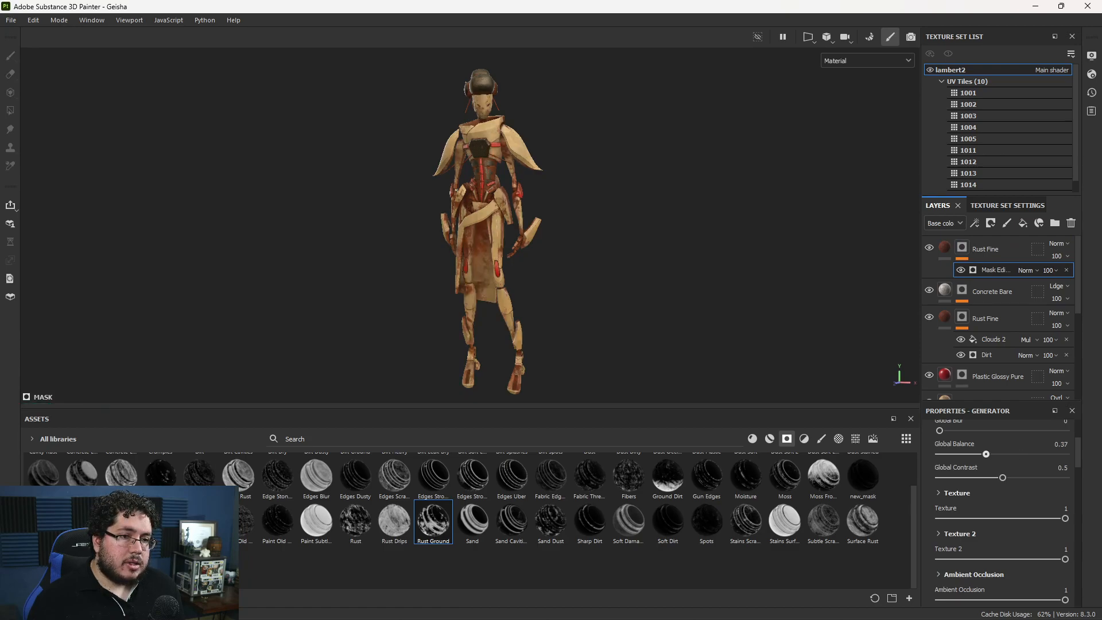
scroll(1001, 505, down, 8)
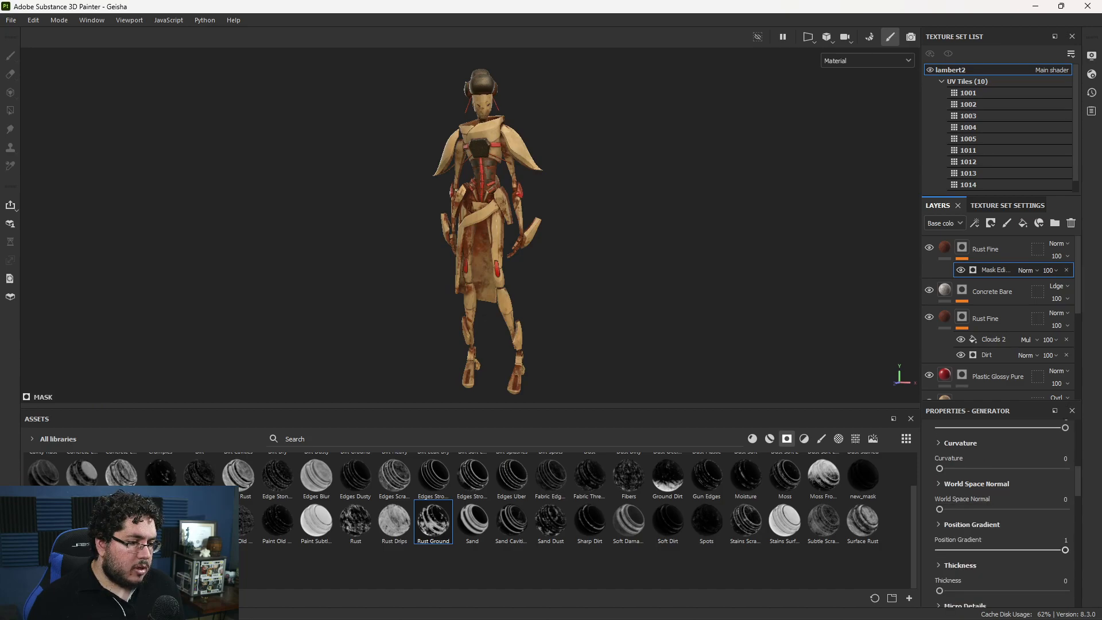
drag(1062, 550, 951, 550)
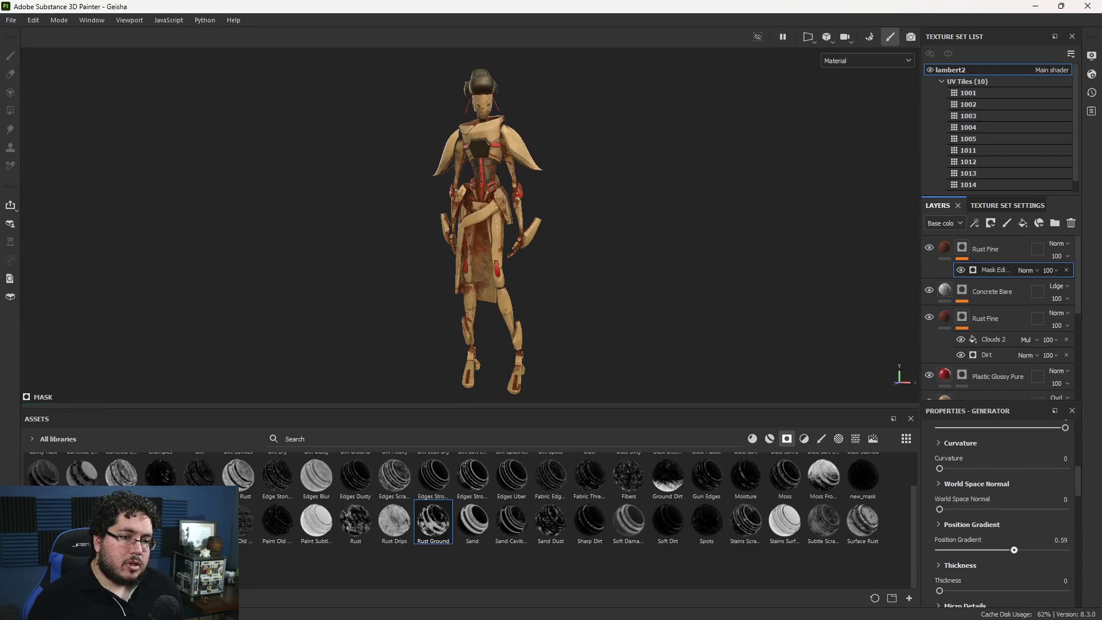
scroll(999, 515, up, 5)
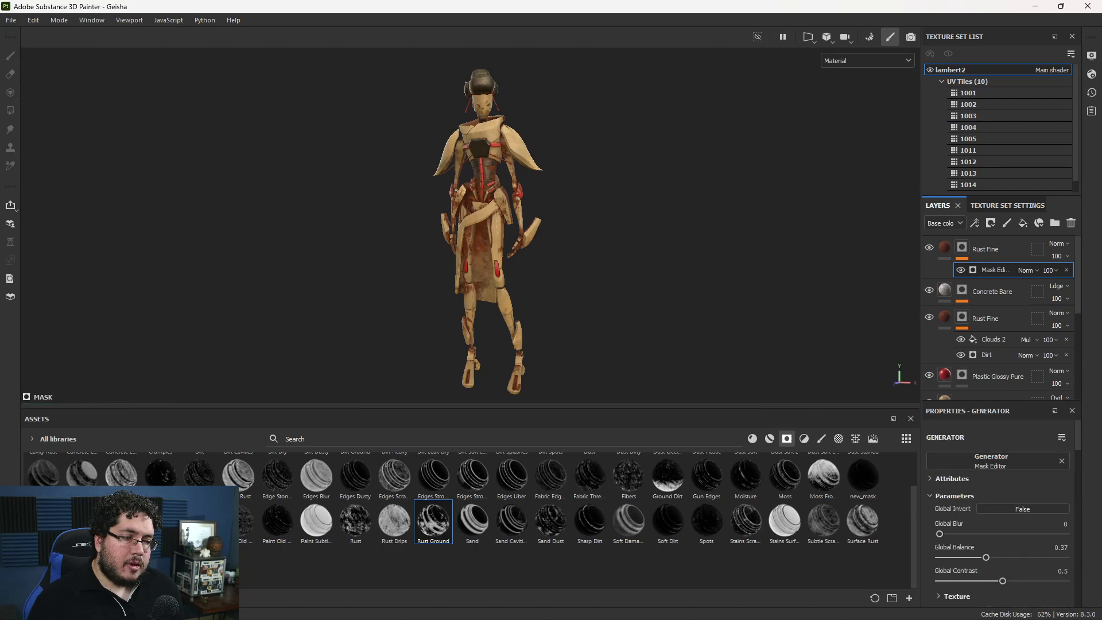
drag(993, 557, 1006, 557)
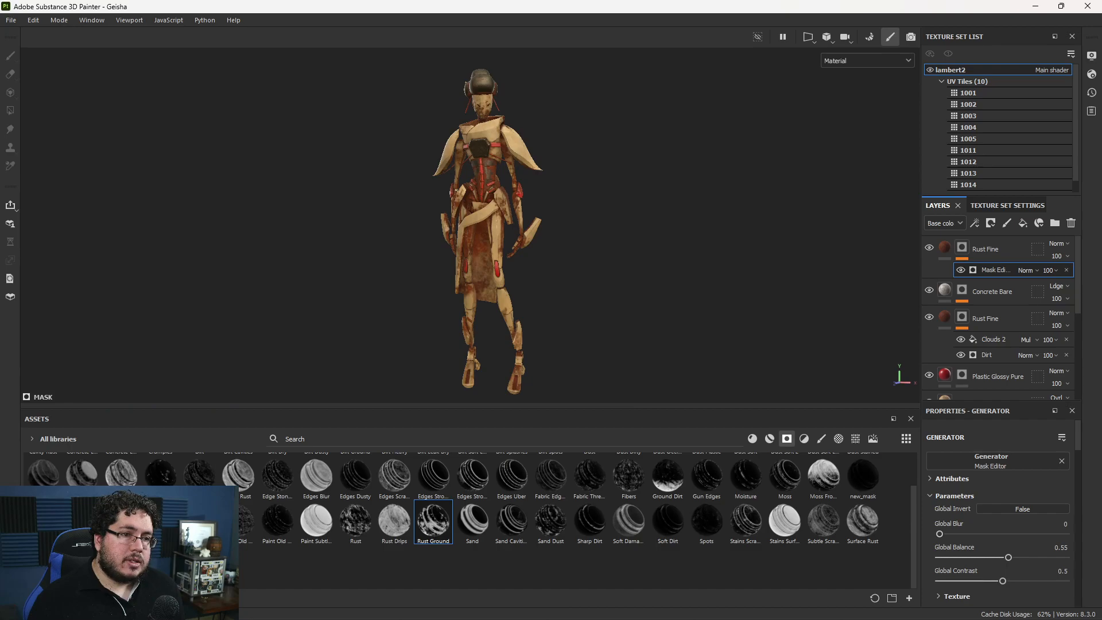
- Darken the top Rust Fine fill's rust color to the brown 2A150B, checking it on the torso and head
click(944, 247)
scroll(998, 522, down, 2)
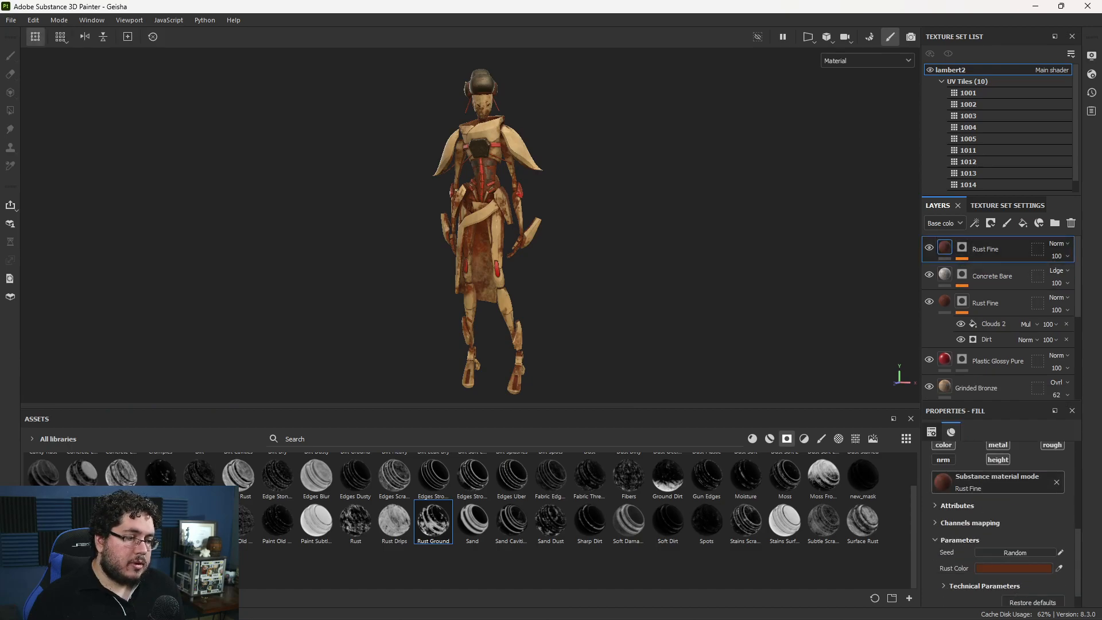
click(1013, 568)
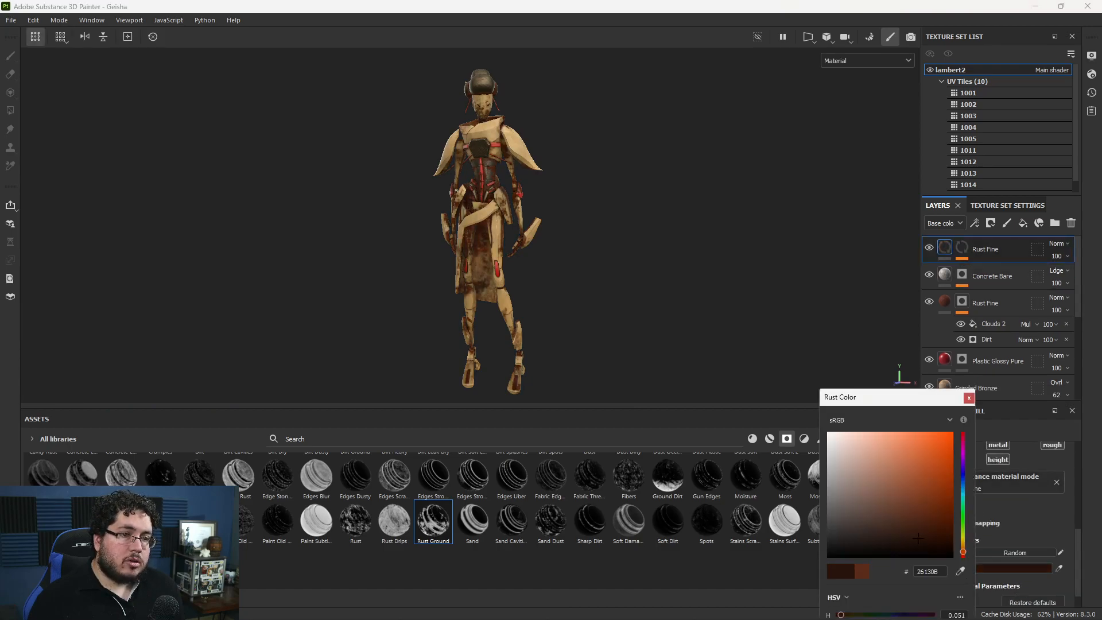
drag(918, 535, 918, 537)
mouse_move(488, 230)
alt+right_down()
mouse_move(562, 230)
mouse_move(540, 229)
alt+right_up()
alt+middle_drag(539, 230, 540, 285)
alt+right_drag(539, 286, 574, 285)
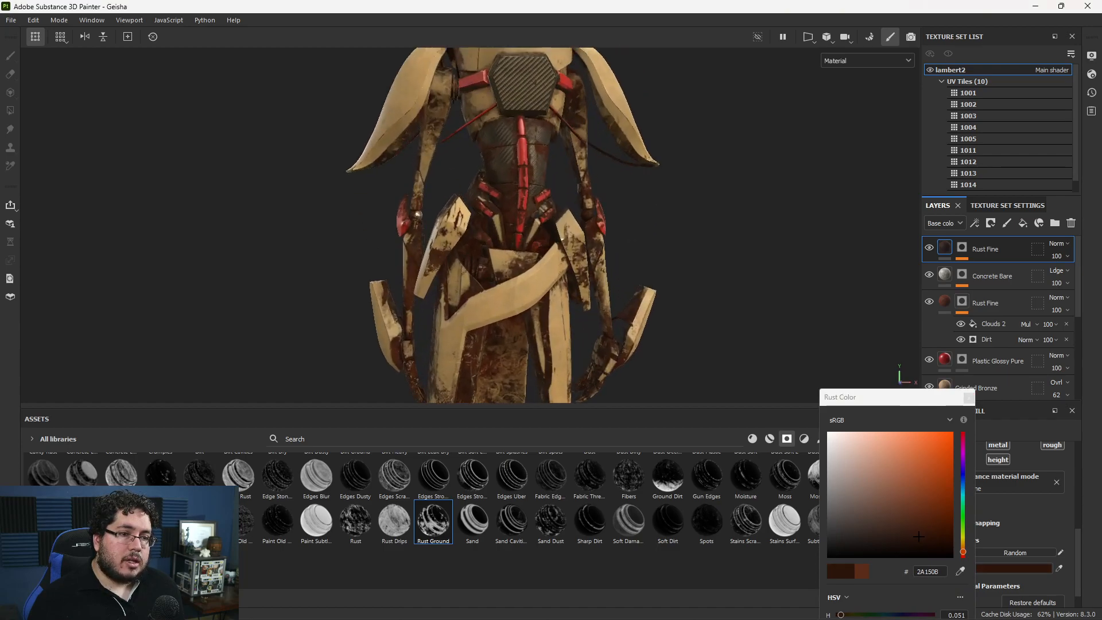
alt+middle_drag(539, 172, 585, 373)
alt+drag(586, 373, 539, 396)
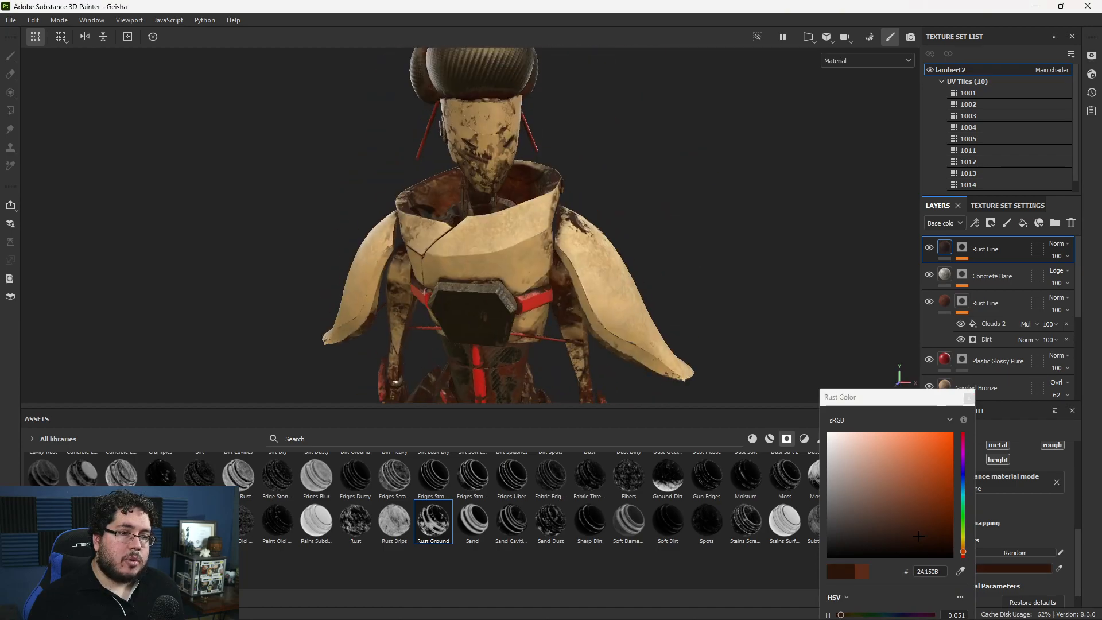
click(968, 398)
- Try the Overlay blend mode on the top Rust Fine layer and switch it back to Normal
alt+drag(602, 258, 534, 258)
alt+right_drag(533, 258, 579, 258)
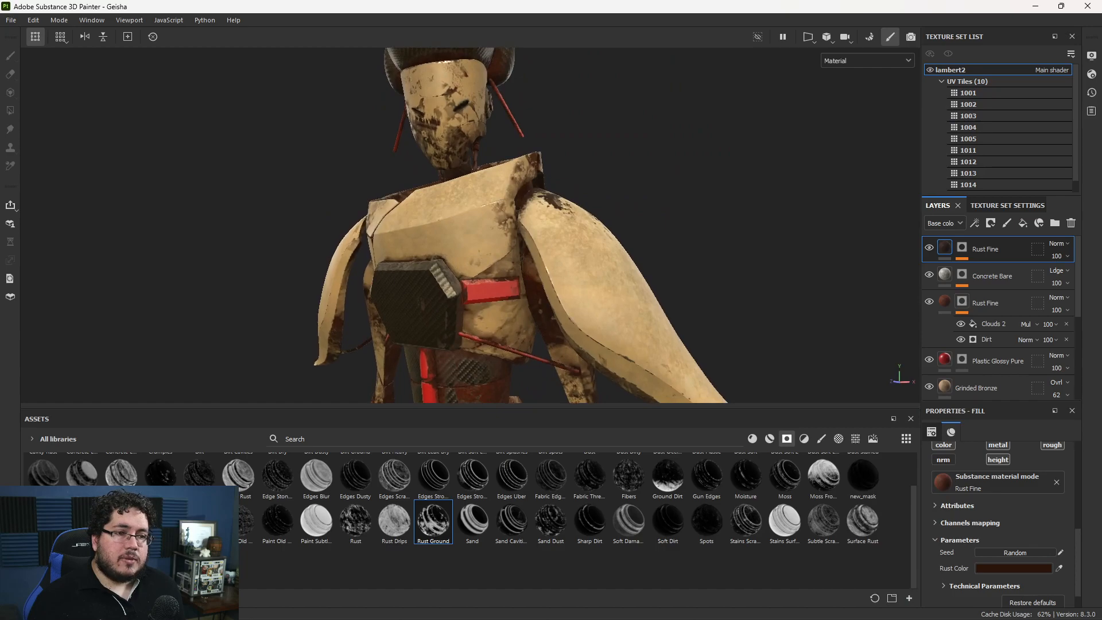
alt+drag(517, 247, 586, 247)
alt+middle_drag(585, 247, 585, 321)
alt+right_drag(585, 322, 625, 322)
alt+drag(517, 247, 608, 275)
alt+right_drag(608, 275, 528, 275)
click(1058, 244)
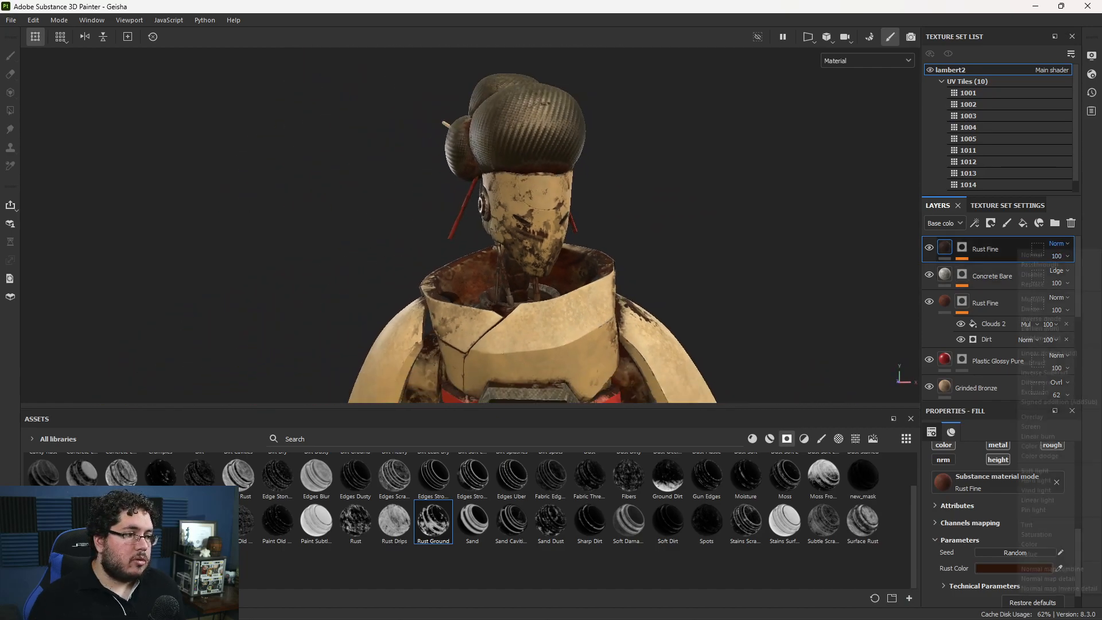
click(1036, 417)
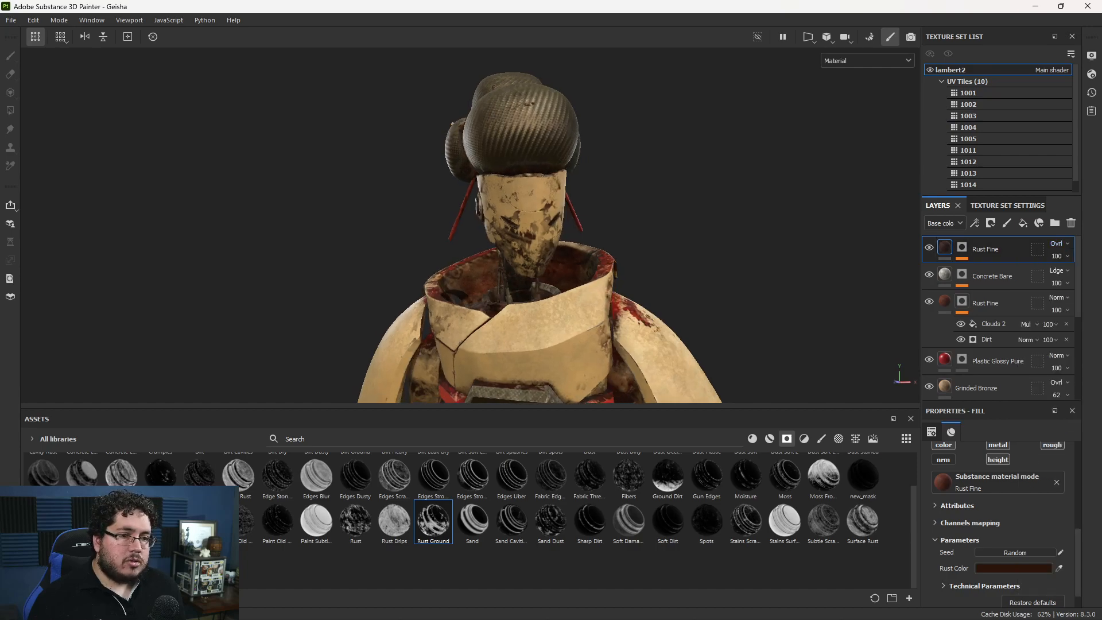
click(1058, 244)
click(1033, 256)
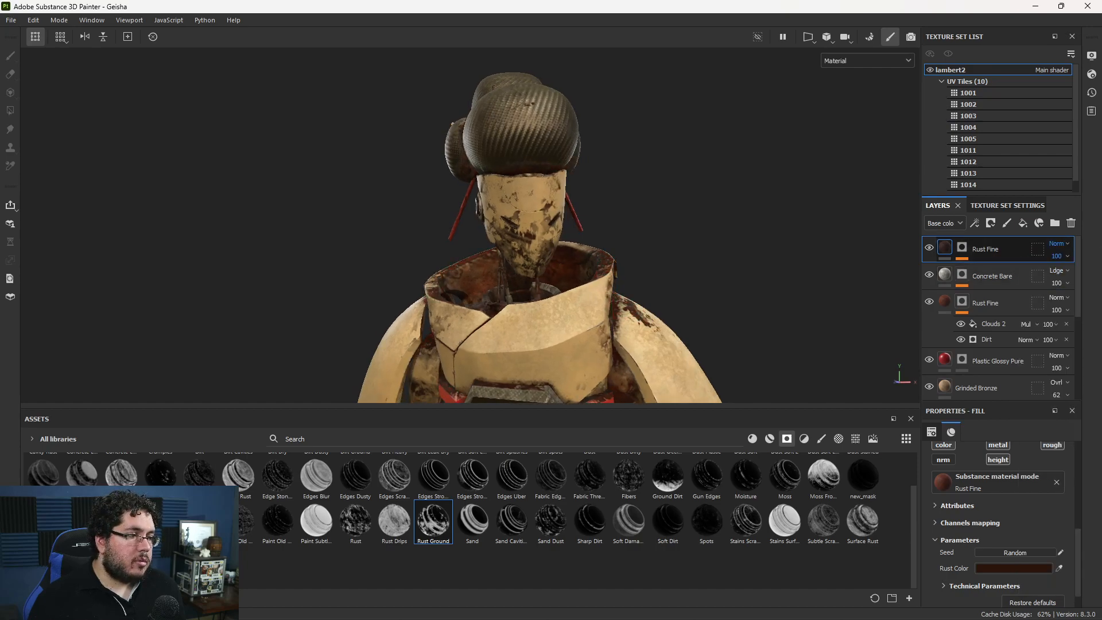
- Lower the top Rust Fine layer's opacity to 32 and check the effect on the upper body
drag(1095, 277, 1048, 276)
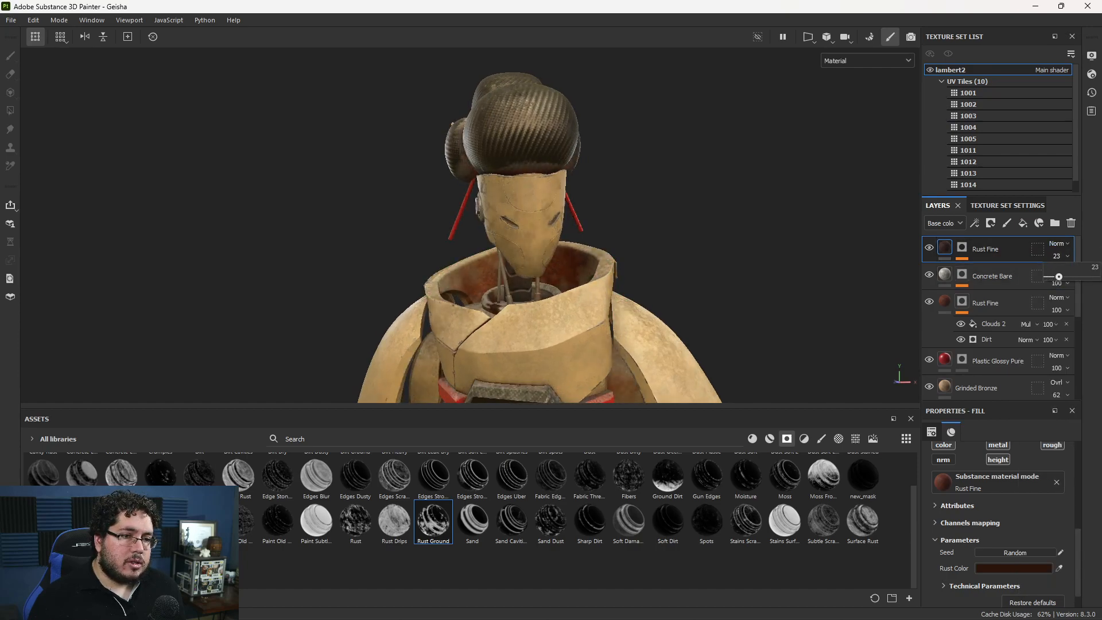
alt+drag(648, 230, 608, 224)
alt+right_drag(609, 224, 562, 229)
alt+middle_drag(563, 276, 563, 172)
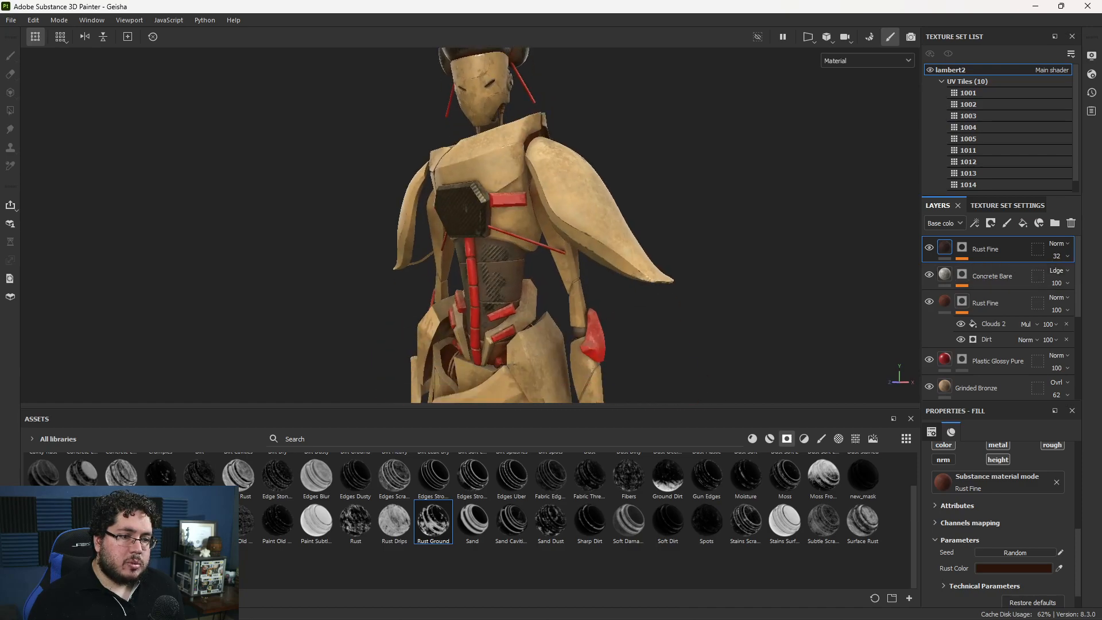
- Examine the softened rust from the torso down the legs to the ankles and feet
alt+right_drag(563, 218, 522, 224)
alt+drag(522, 224, 562, 223)
alt+right_drag(562, 223, 493, 223)
alt+middle_drag(516, 258, 516, 212)
alt+drag(517, 213, 511, 235)
alt+right_drag(489, 182, 453, 190)
alt+middle_drag(488, 258, 453, 172)
alt+right_drag(453, 172, 505, 178)
alt+drag(505, 178, 551, 166)
alt+middle_drag(516, 229, 511, 172)
alt+right_drag(511, 172, 563, 178)
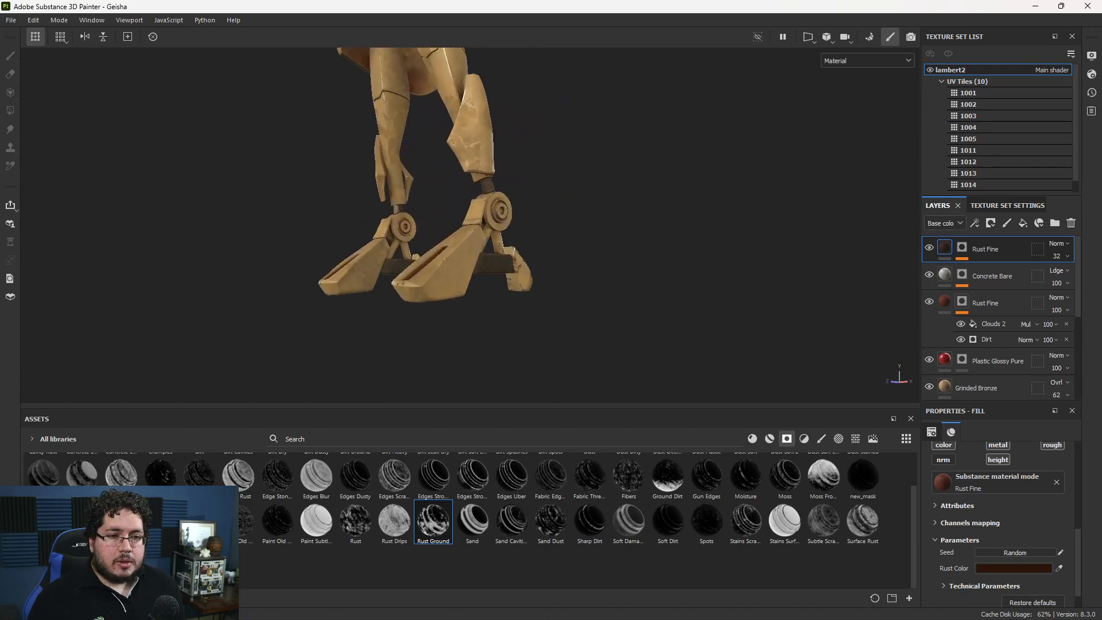
alt+drag(516, 189, 465, 206)
alt+right_drag(465, 207, 511, 209)
alt+middle_drag(505, 195, 516, 228)
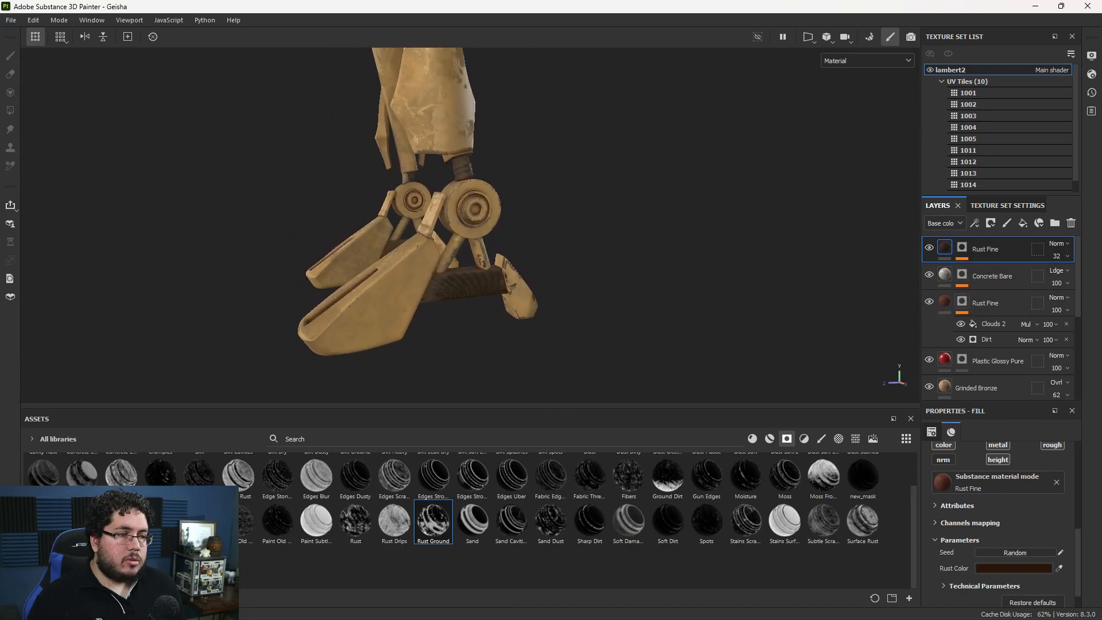
- Mask the plastic off the ankle struts by mesh-filling them black in the Plastic Matte Pure mask's Paint effect
alt+right_drag(511, 258, 551, 261)
scroll(997, 325, down, 4)
click(990, 298)
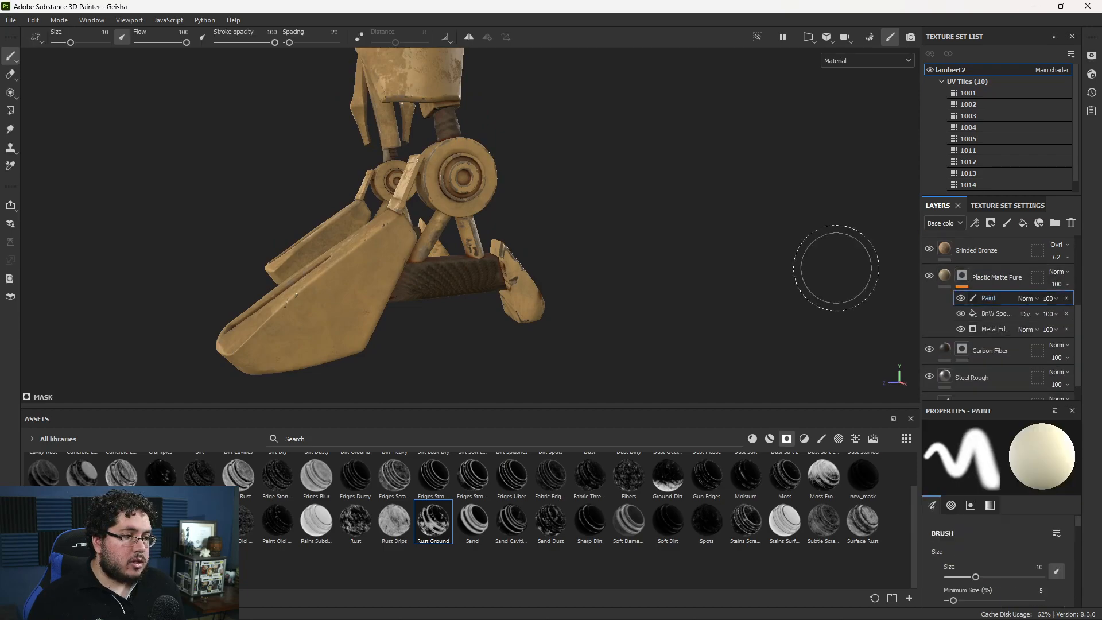
alt+drag(878, 276, 516, 247)
key(4)
drag(494, 188, 594, 241)
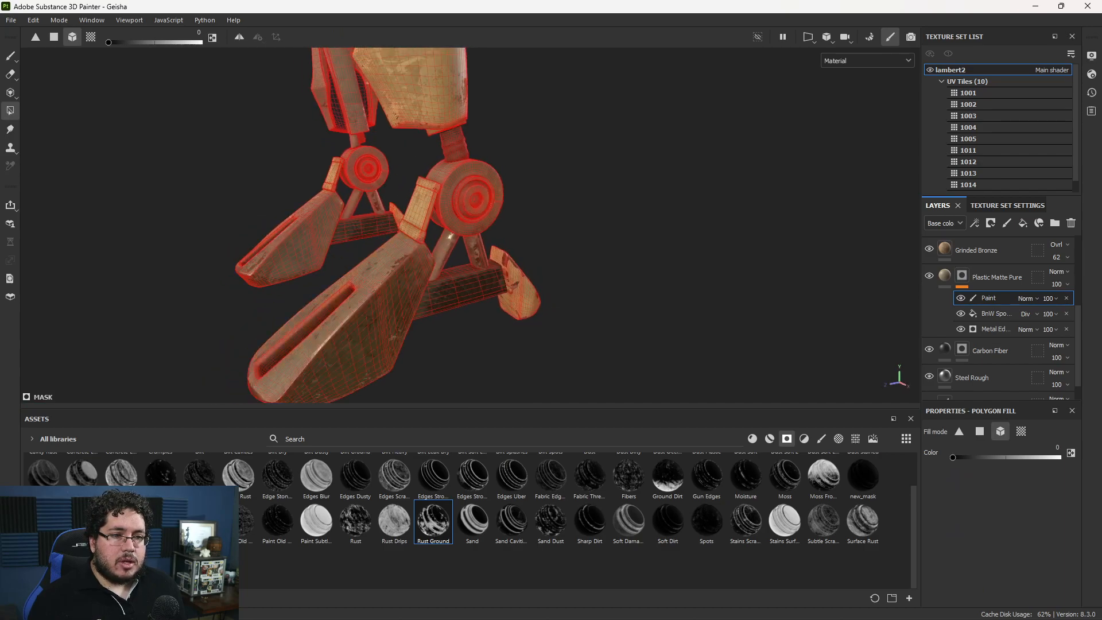
key(ctrl+y)
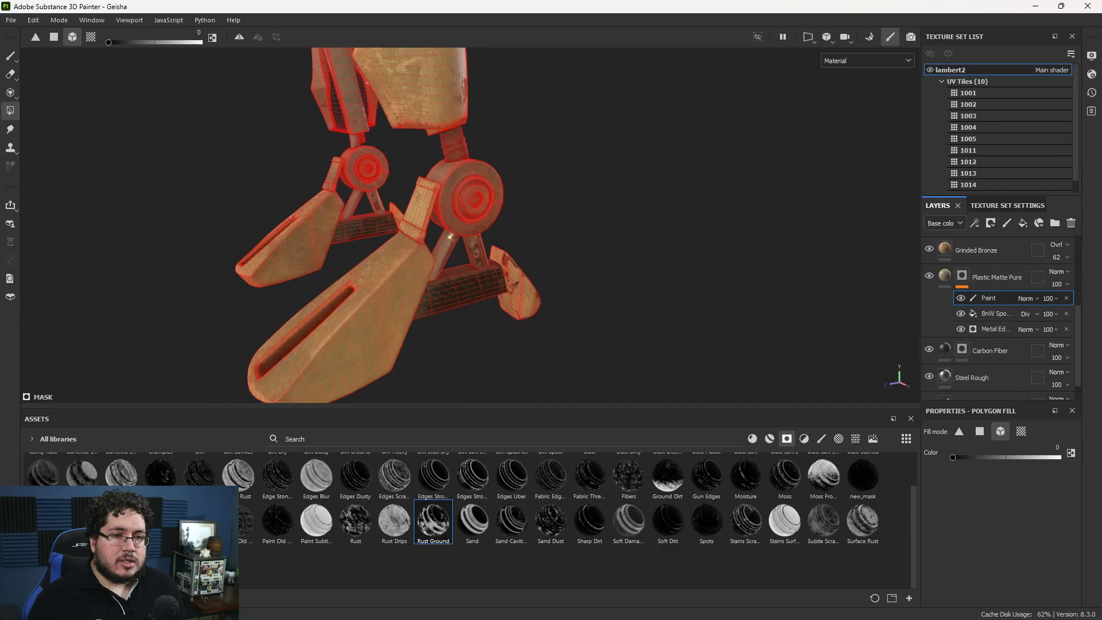
click(421, 208)
- Restore the plastic on the stripped grey leg with a white mesh fill in the same Paint effect
key(1)
alt+right_drag(637, 317, 72, 153)
mouse_move(72, 154)
alt+mouse_down()
mouse_move(128, 174)
mouse_move(86, 141)
alt+mouse_up()
alt+right_drag(86, 141, 390, 298)
alt+drag(390, 298, 369, 305)
alt+right_drag(536, 167, 608, 201)
key(x)
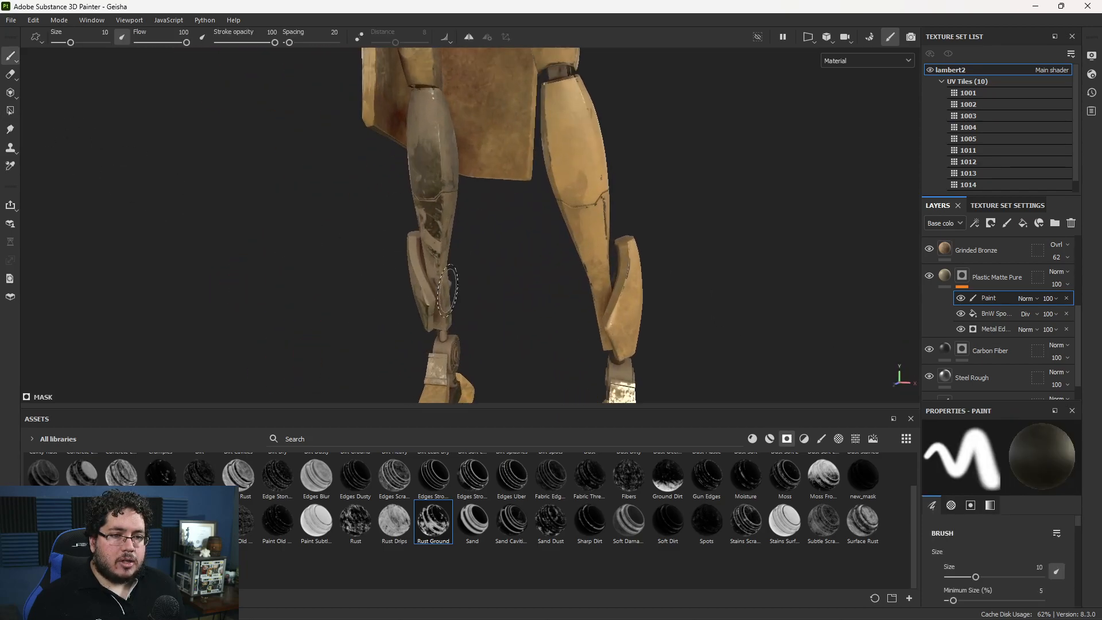
key(4)
click(434, 166)
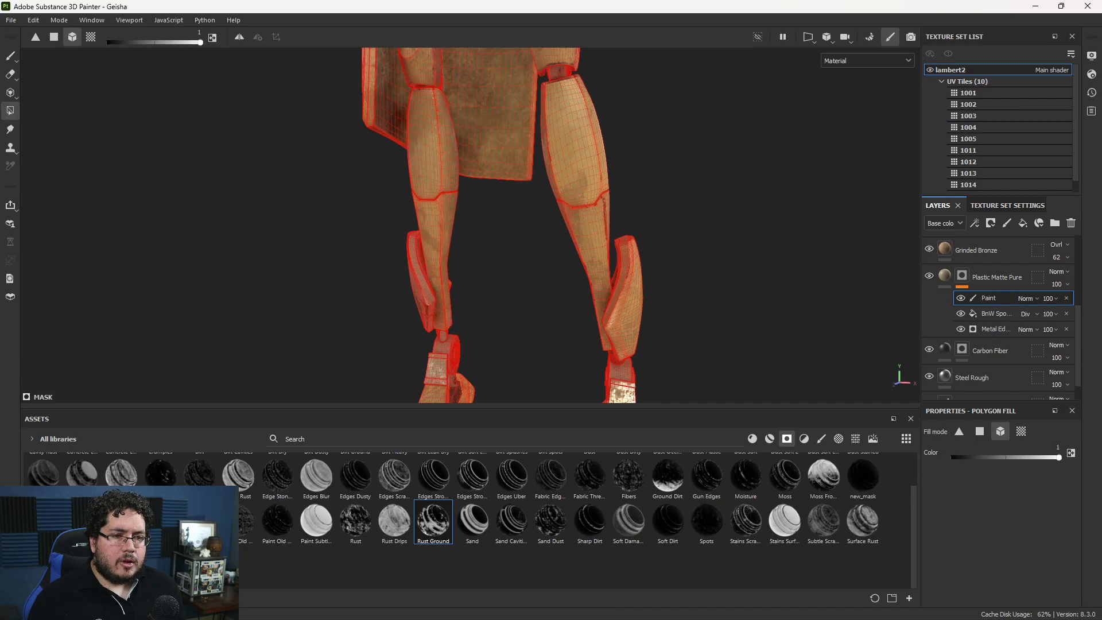
- Check the whole robot from the front and save the project
key(1)
mouse_move(553, 352)
alt+right_down()
mouse_move(241, 261)
mouse_move(216, 227)
alt+right_up()
alt+drag(215, 226, 172, 227)
alt+drag(660, 241, 562, 244)
alt+middle_drag(562, 244, 560, 293)
mouse_move(559, 292)
alt+right_down()
mouse_move(517, 264)
mouse_move(552, 280)
alt+right_up()
key(ctrl+s)
key(ctrl)
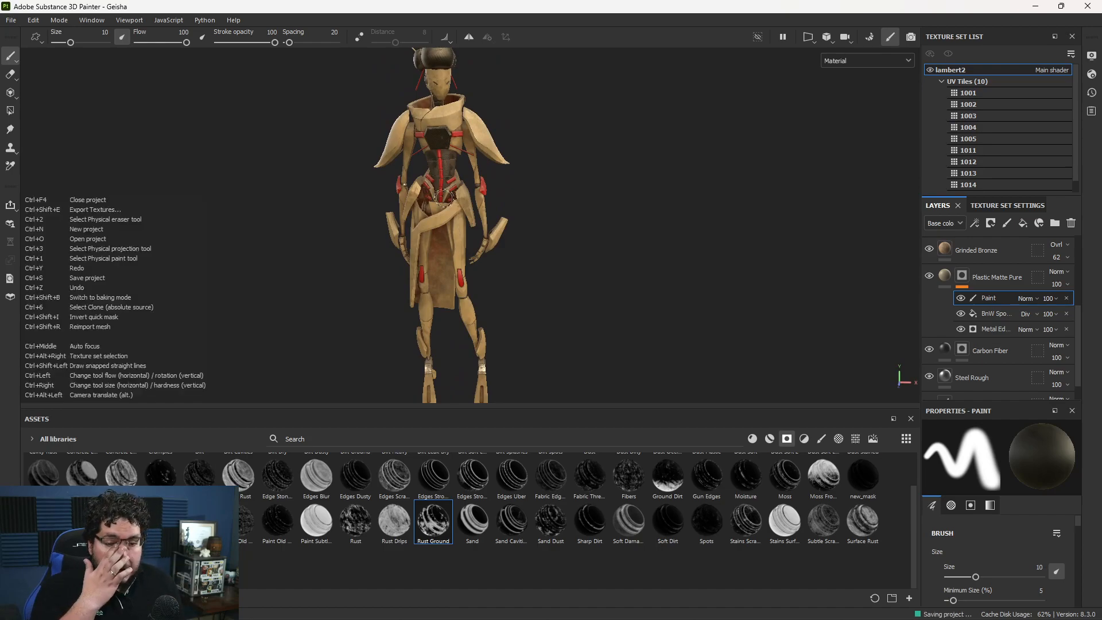
- Launch Maya 2023
key(super)
text(maya 2023)
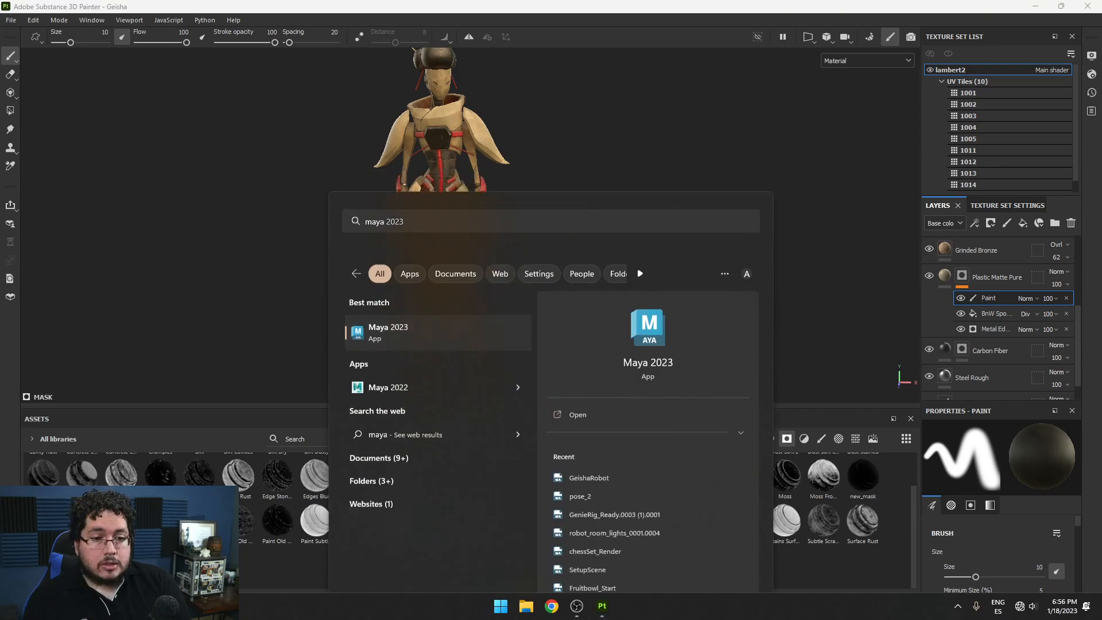
key(Return)
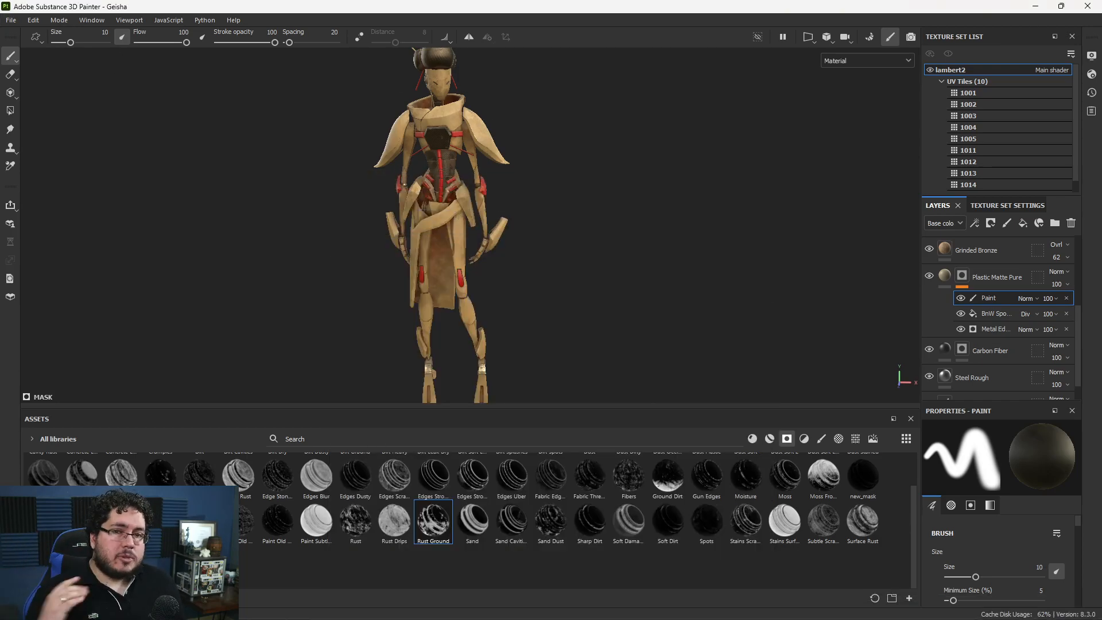
- Start a texture export and set its output directory to H:/00_ProyectosCritical/2023/NT_LIVE/assets/RobotGeisha
click(11, 19)
click(41, 174)
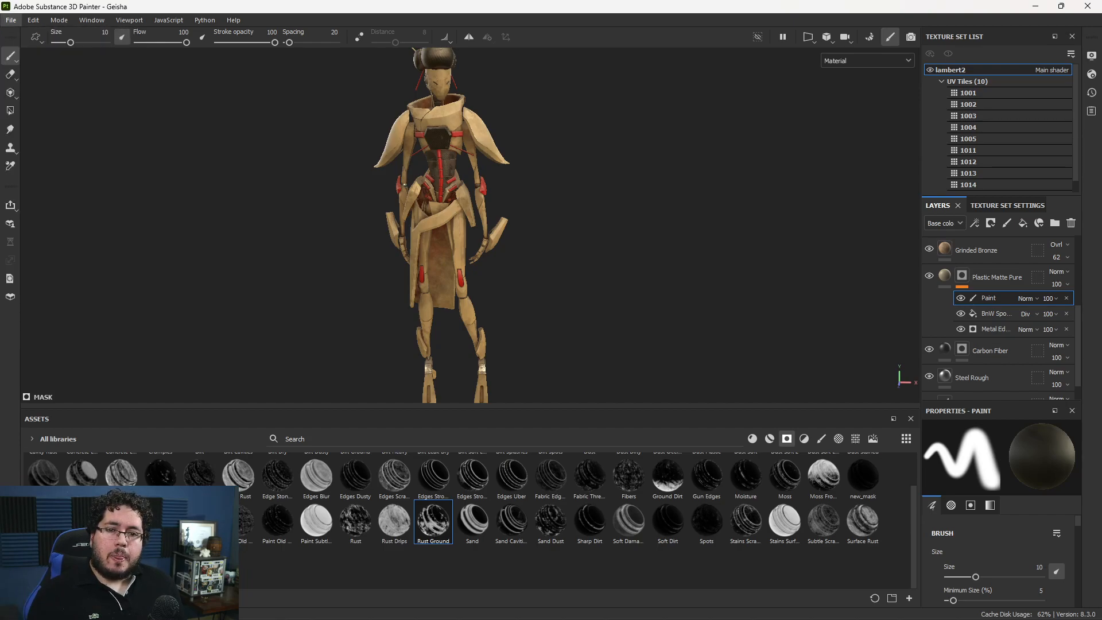
click(650, 171)
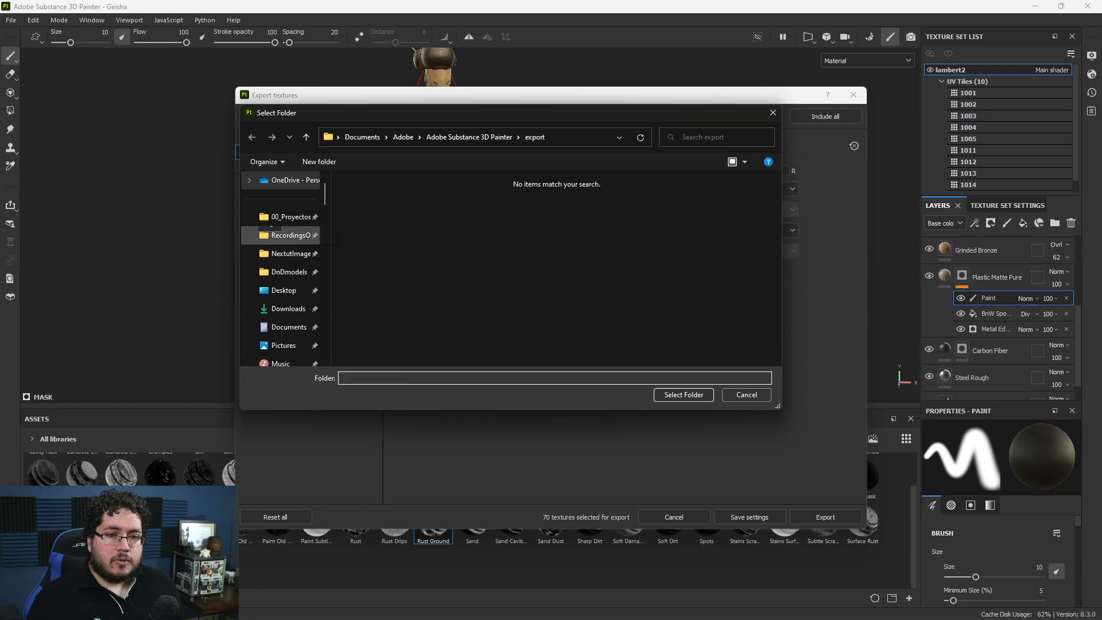
click(289, 216)
double_click(360, 250)
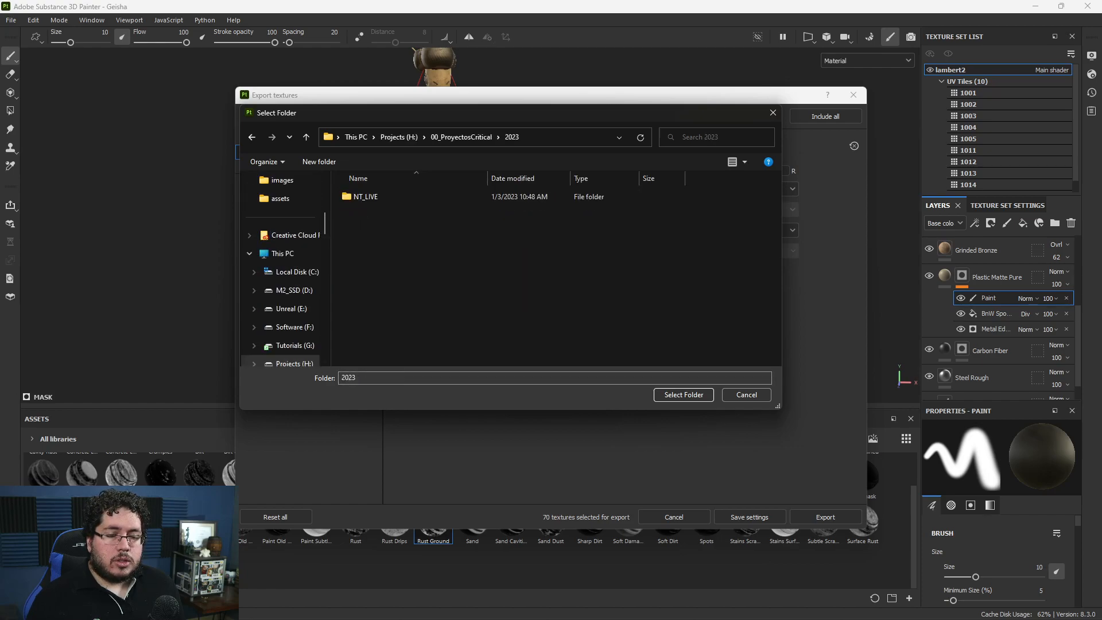
double_click(362, 196)
double_click(362, 197)
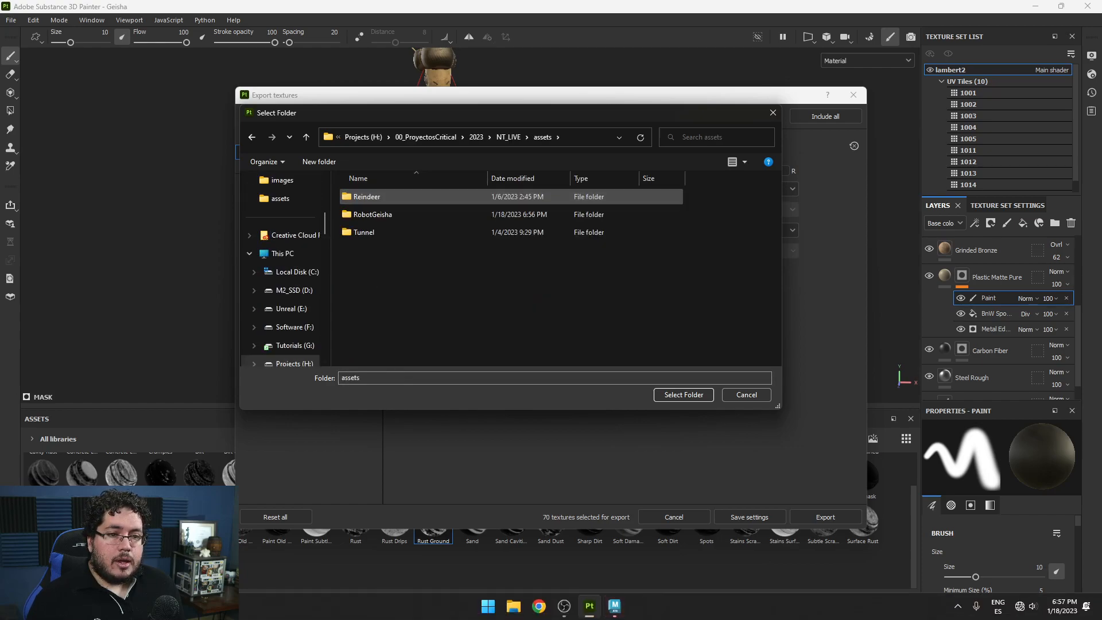
click(372, 214)
double_click(372, 215)
click(684, 394)
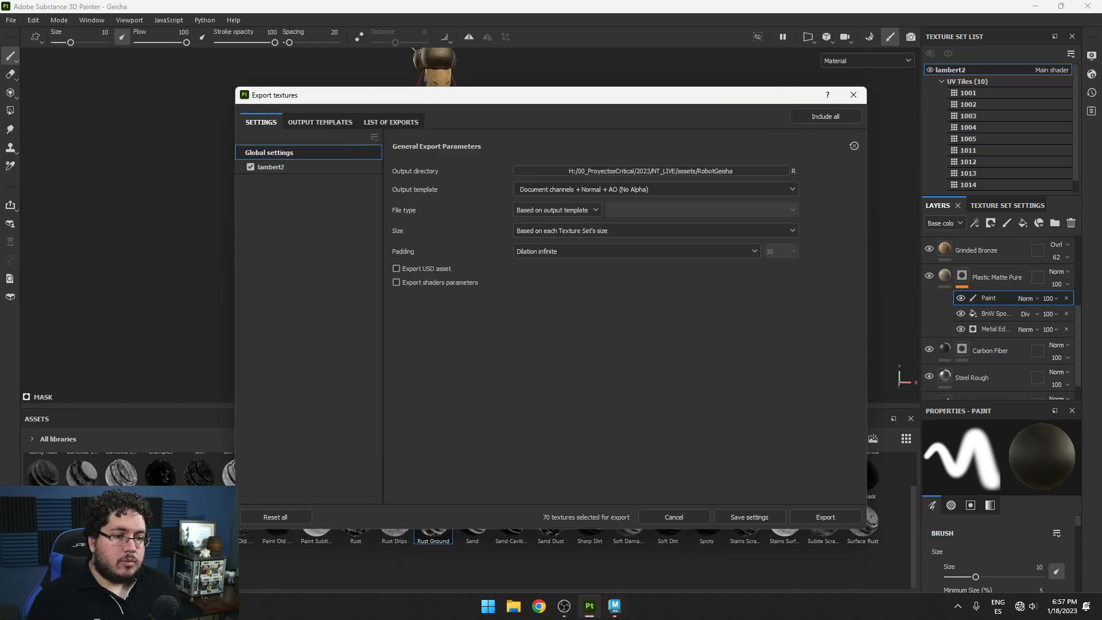
- Set the output template to Arnold (AiStandard), review the list of exports and export the textures
click(654, 189)
scroll(574, 258, down, 2)
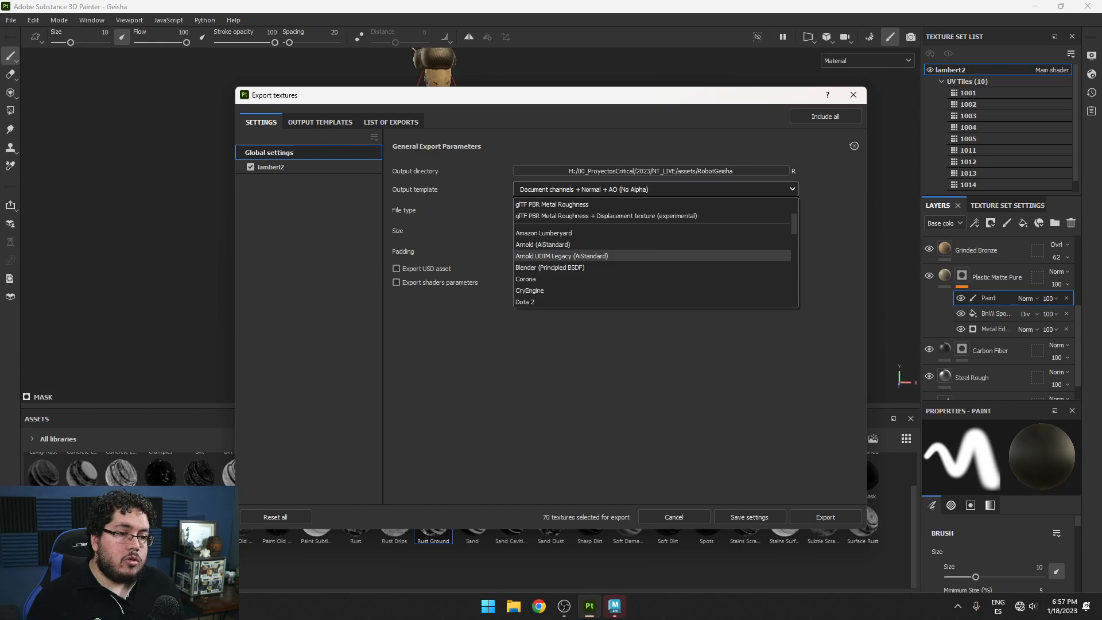
click(542, 244)
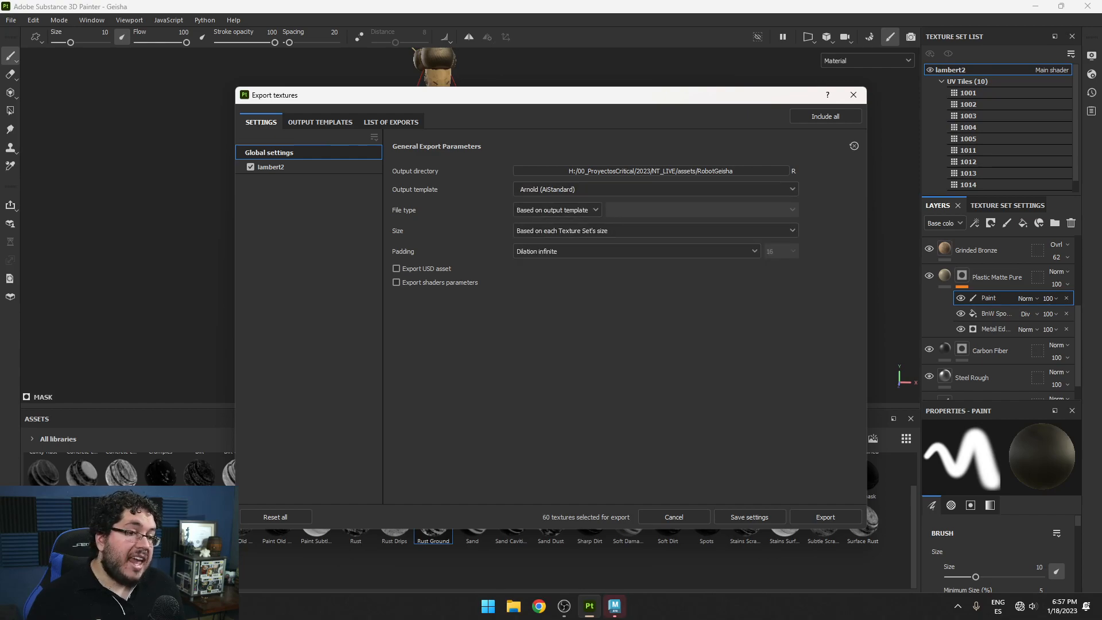
click(390, 122)
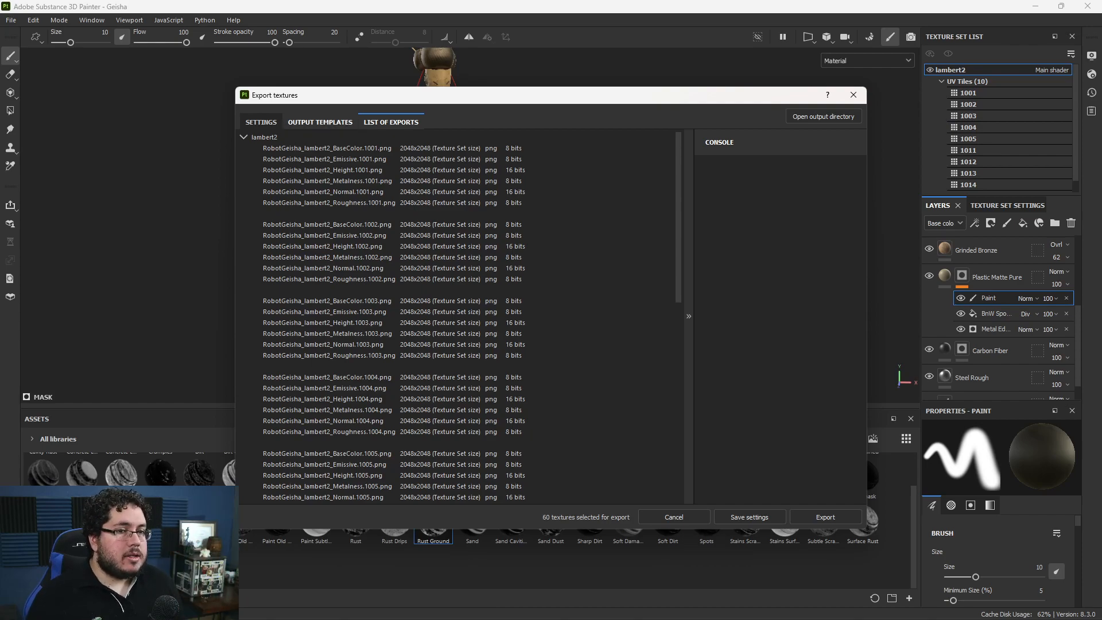
click(320, 122)
click(261, 121)
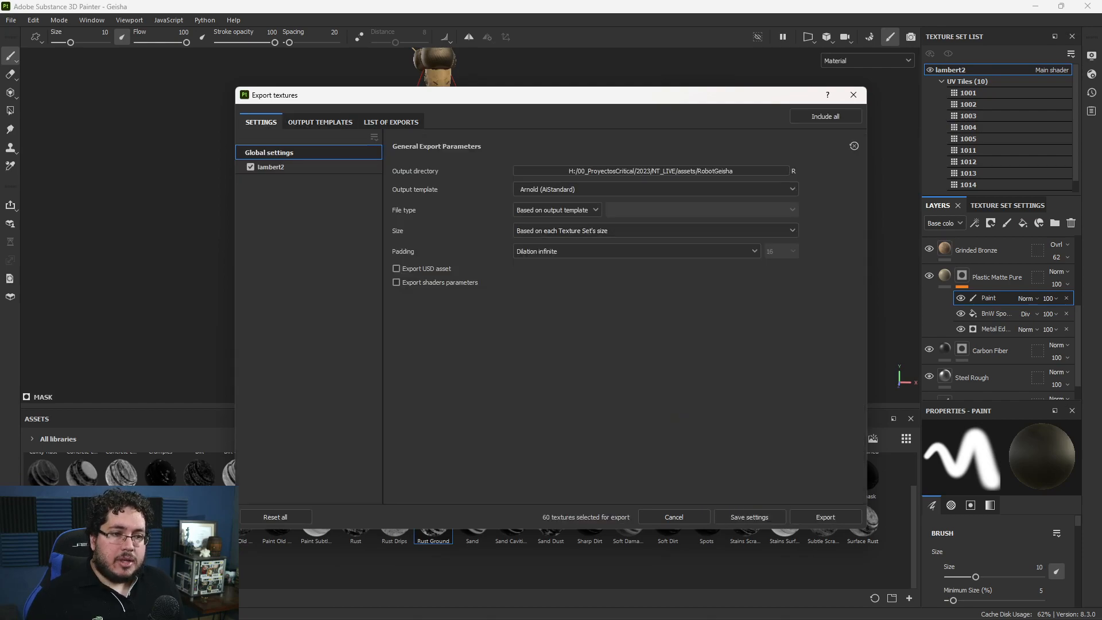
click(825, 516)
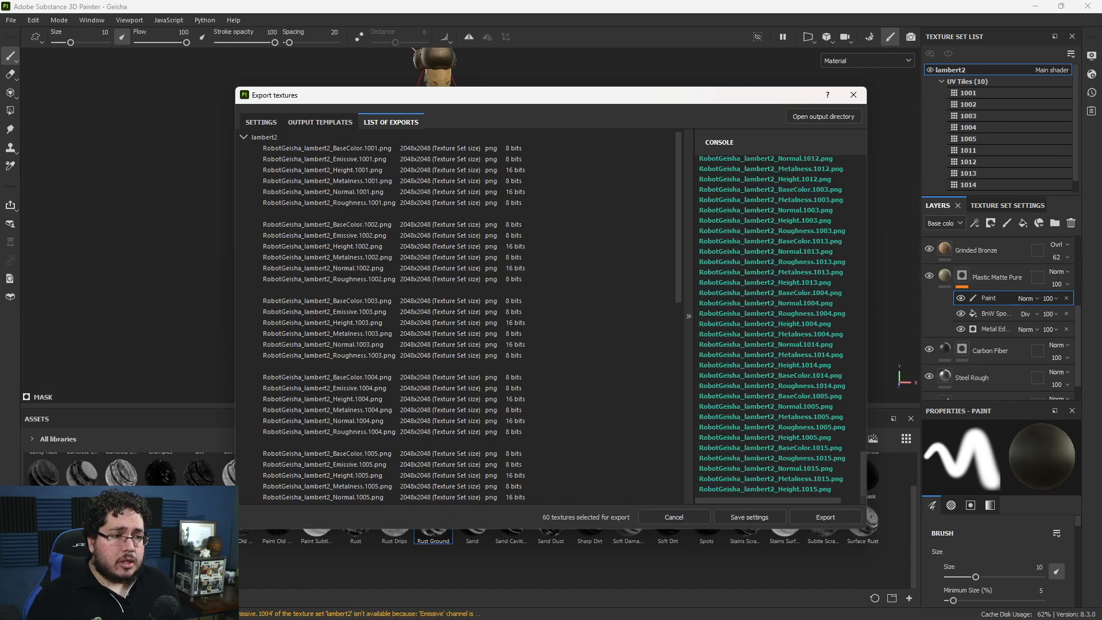
- Look through the exported texture maps in the output directory and close the export dialog
click(823, 117)
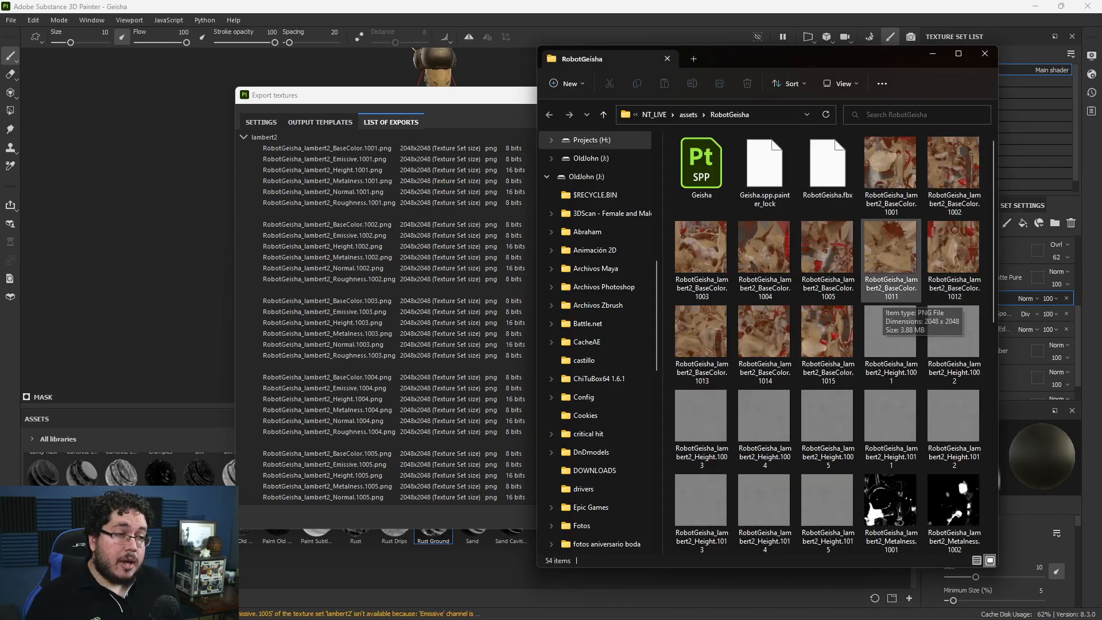
scroll(890, 299, down, 6)
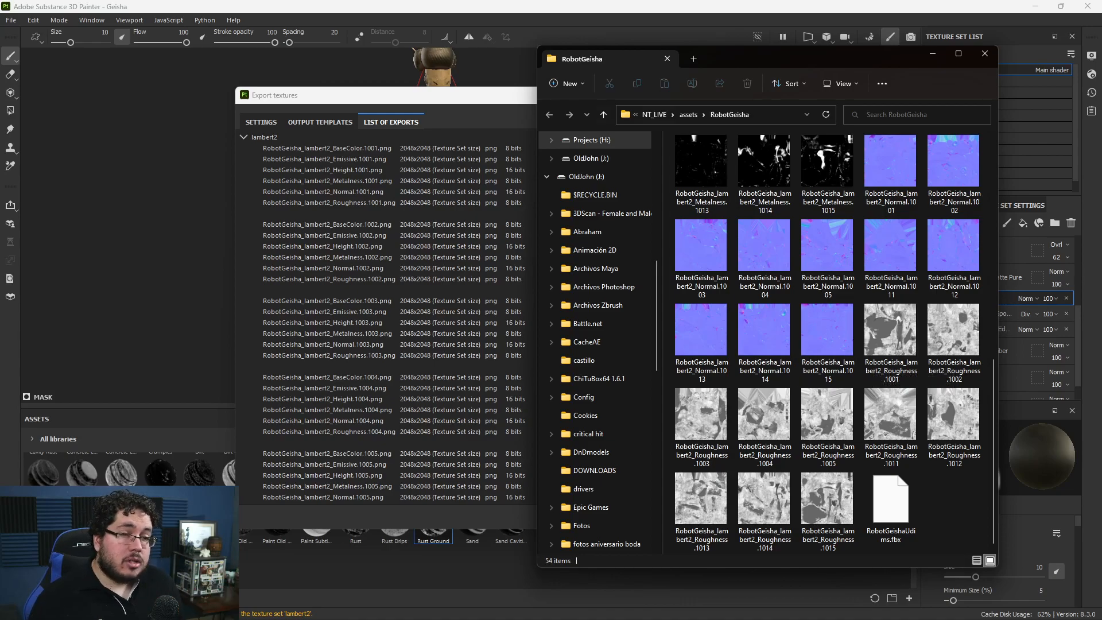
click(933, 53)
click(853, 95)
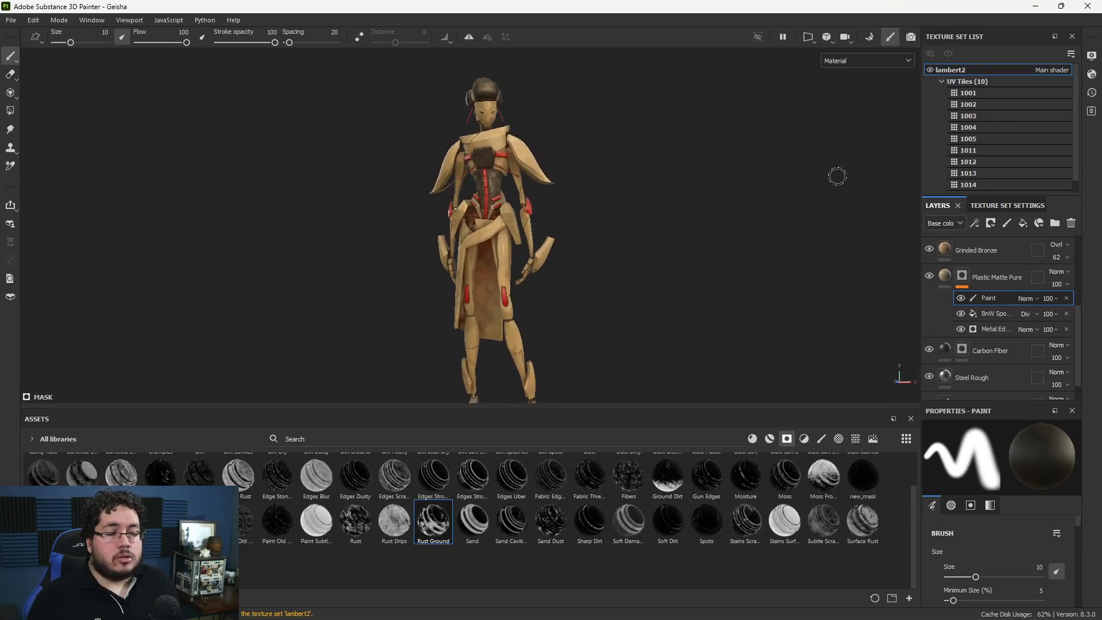
- Save the Geisha project, close Substance 3D Painter and switch to Maya 2023
key(ctrl+s)
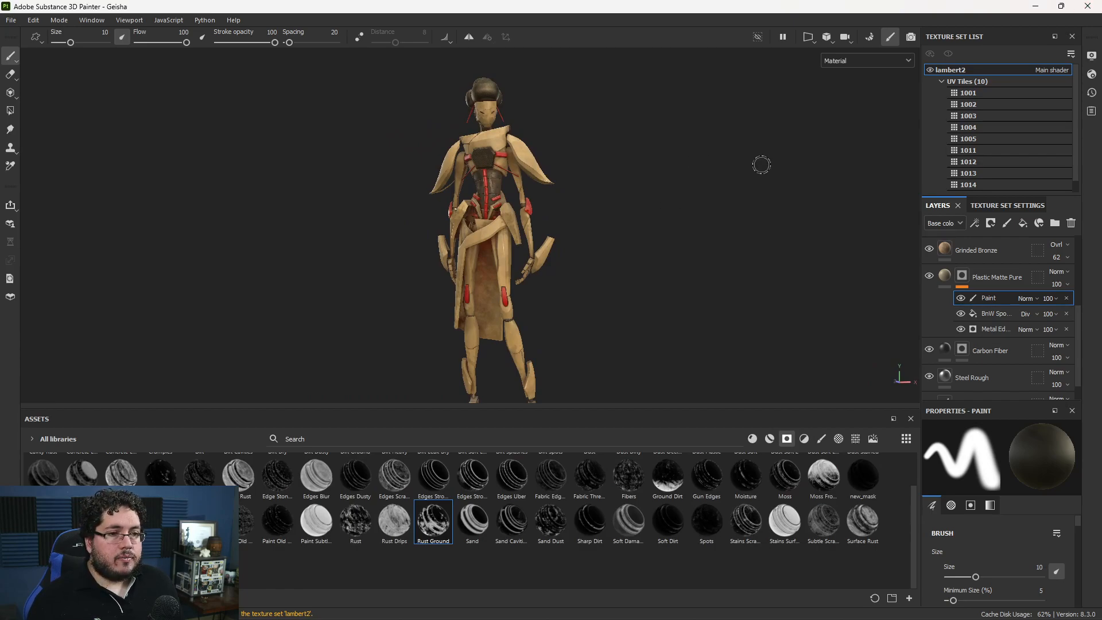
click(1087, 6)
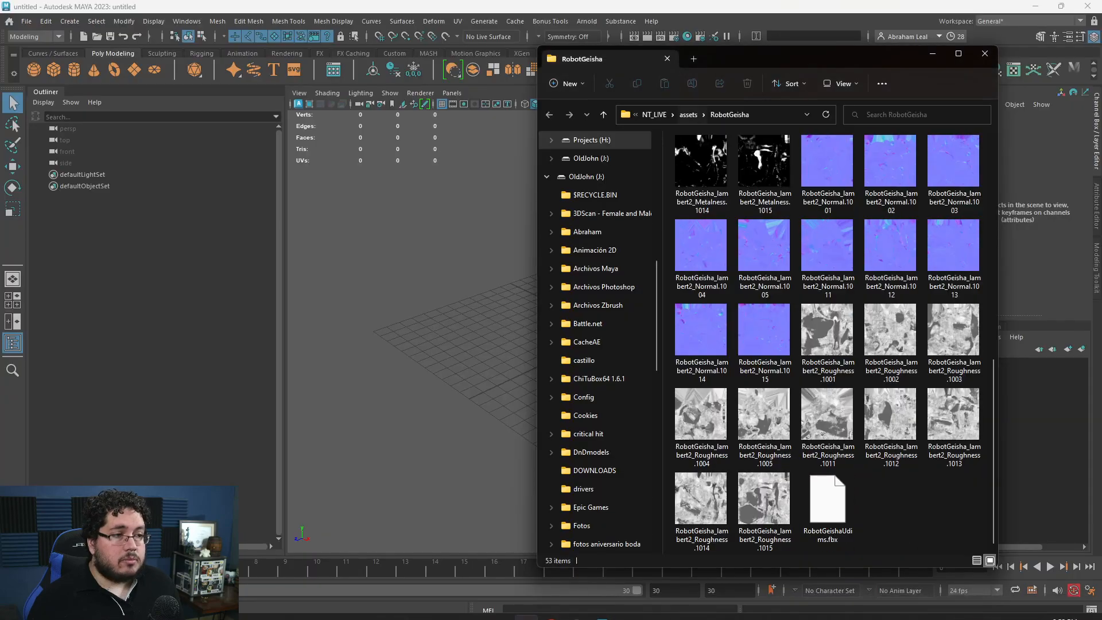
click(413, 229)
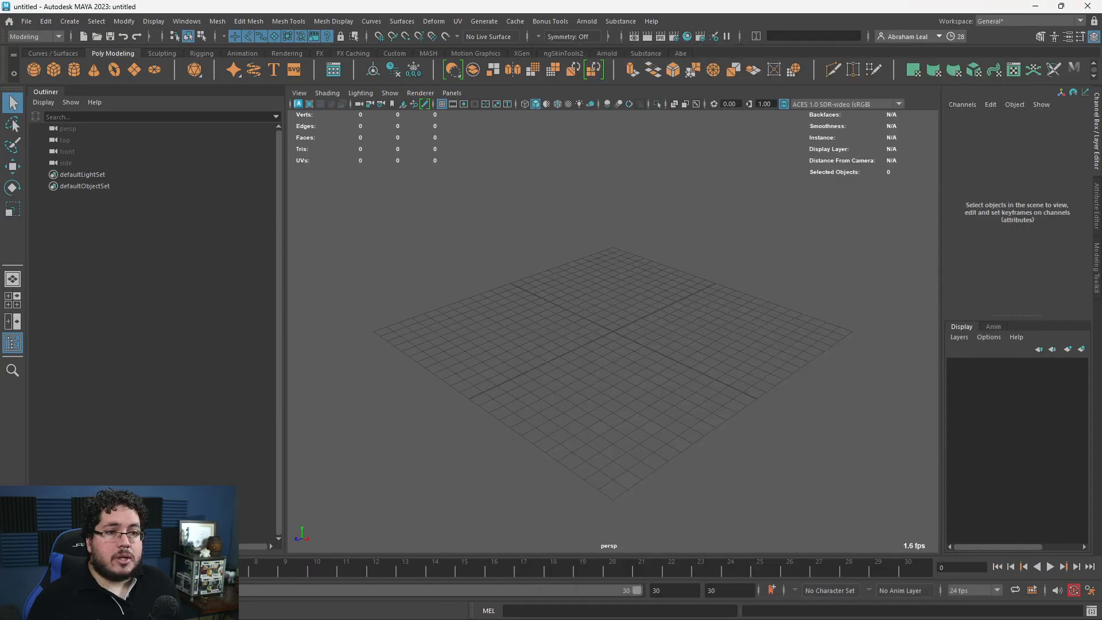
- Set NT_LIVE as the current project and open the scene GeishaRobot.ma, dismissing the unsupported-nodes warning
click(26, 22)
mouse_move(61, 429)
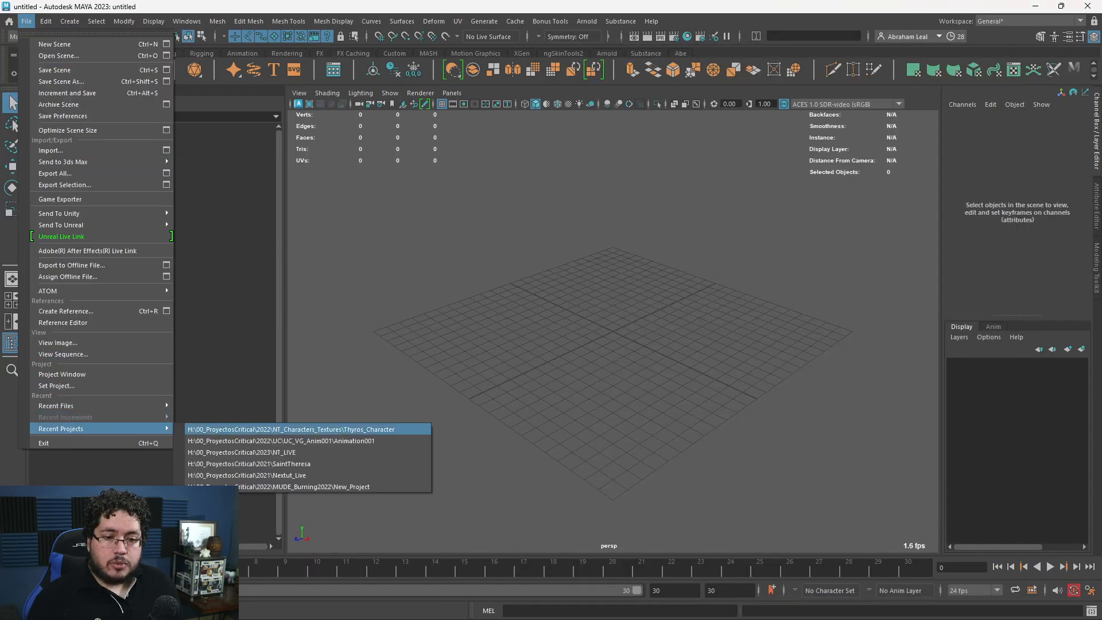
click(242, 452)
click(27, 22)
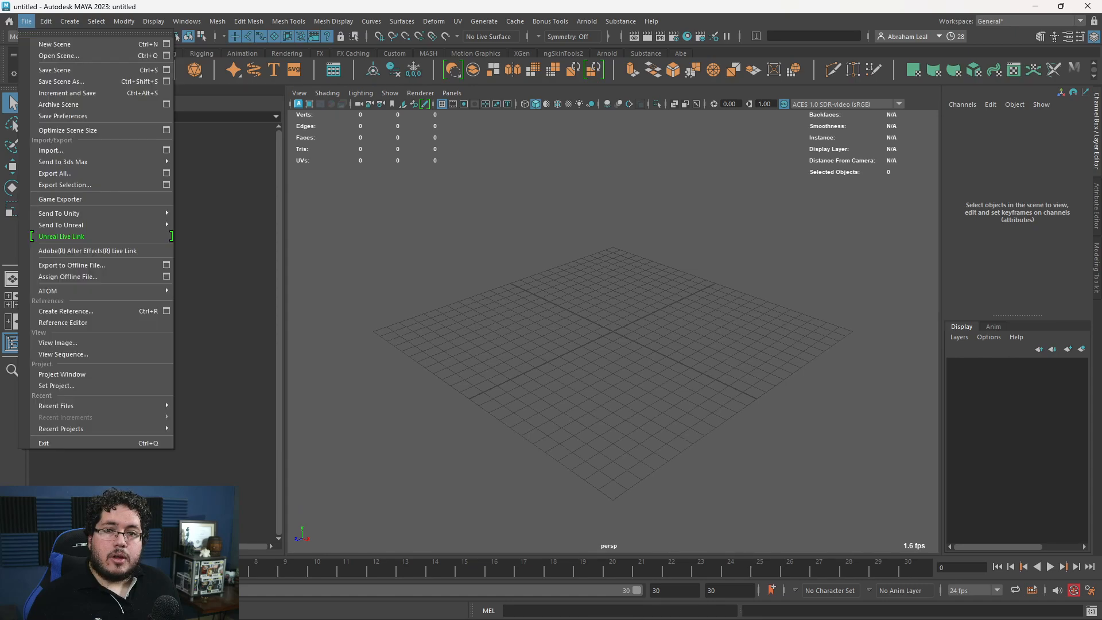
click(52, 56)
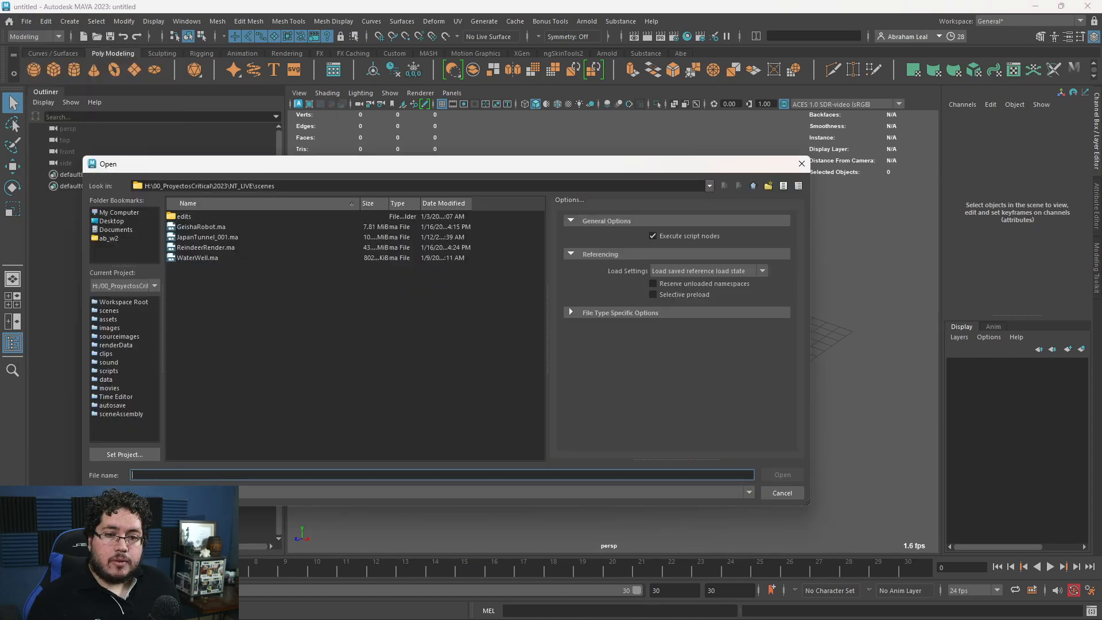
double_click(201, 226)
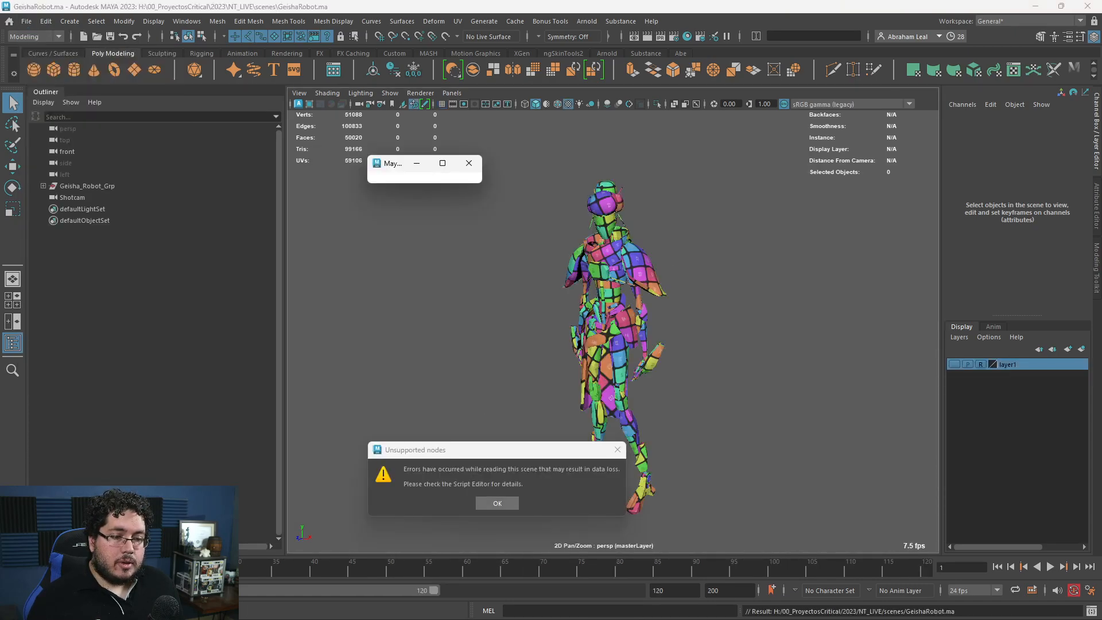
key(Return)
- Examine the robot from the front and try to delete Geisha_Robot_Grp
key(space)
alt+drag(597, 344, 683, 344)
alt+right_drag(683, 344, 712, 344)
alt+drag(711, 345, 651, 324)
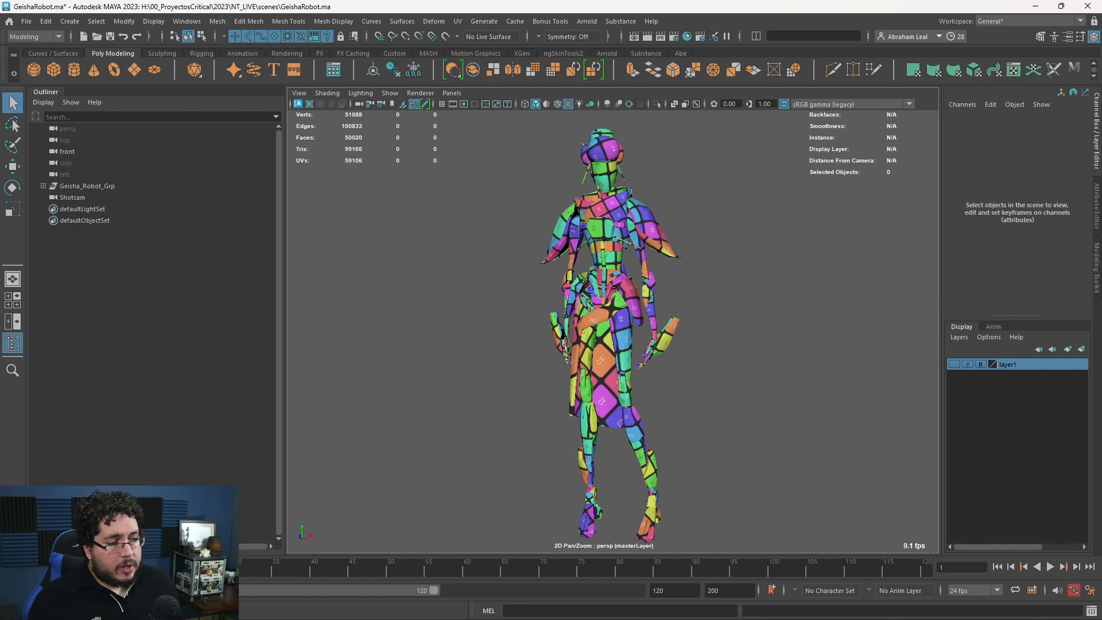
click(611, 248)
click(717, 247)
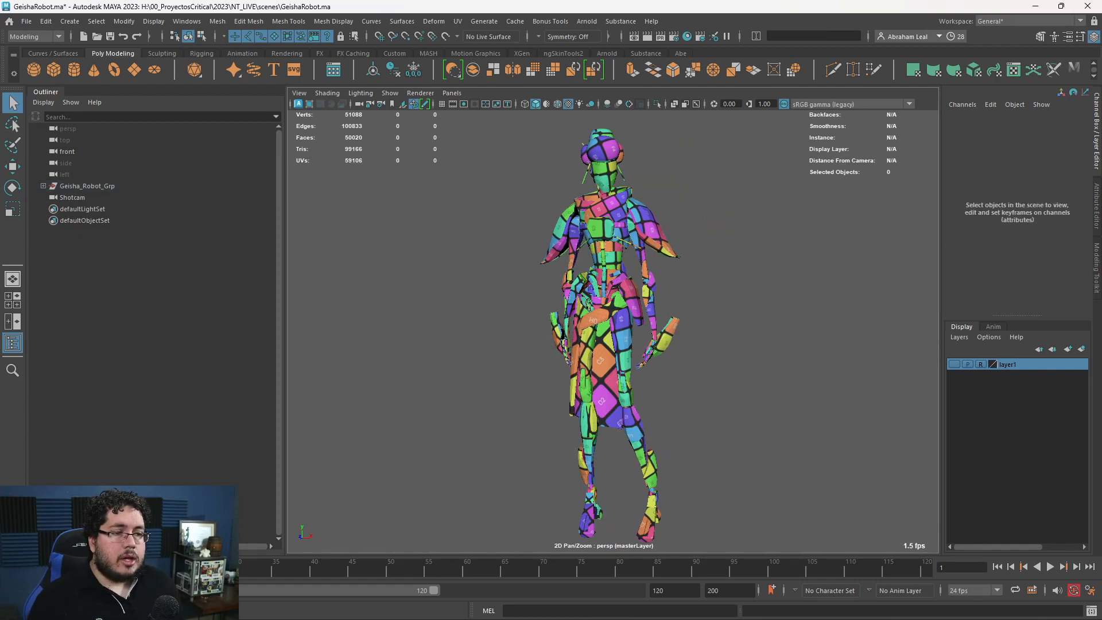
double_click(87, 186)
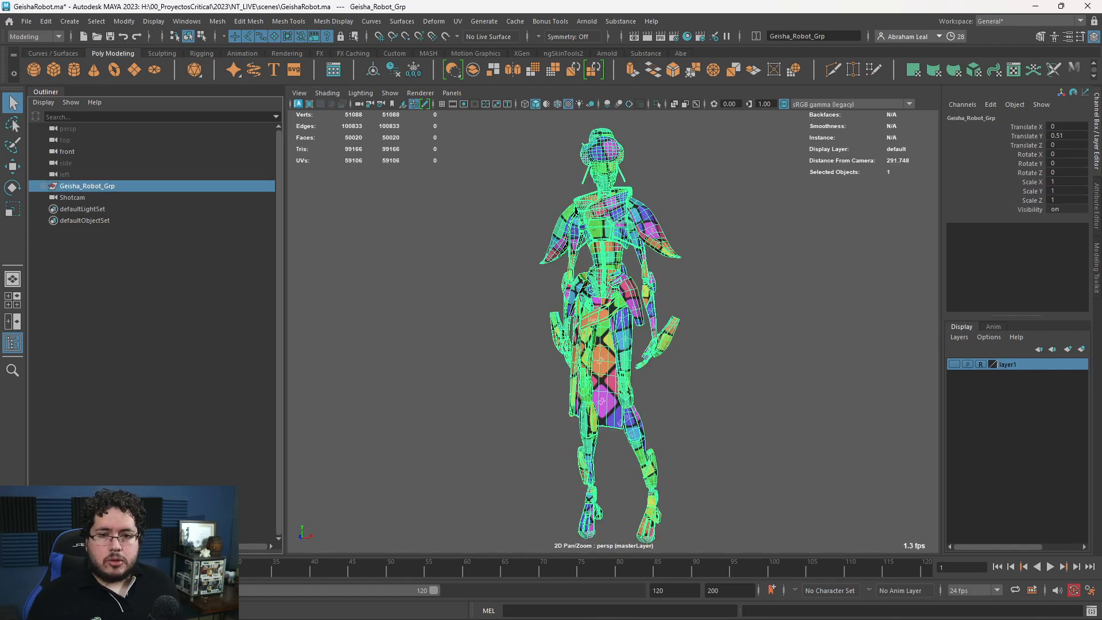
key(BackSpace)
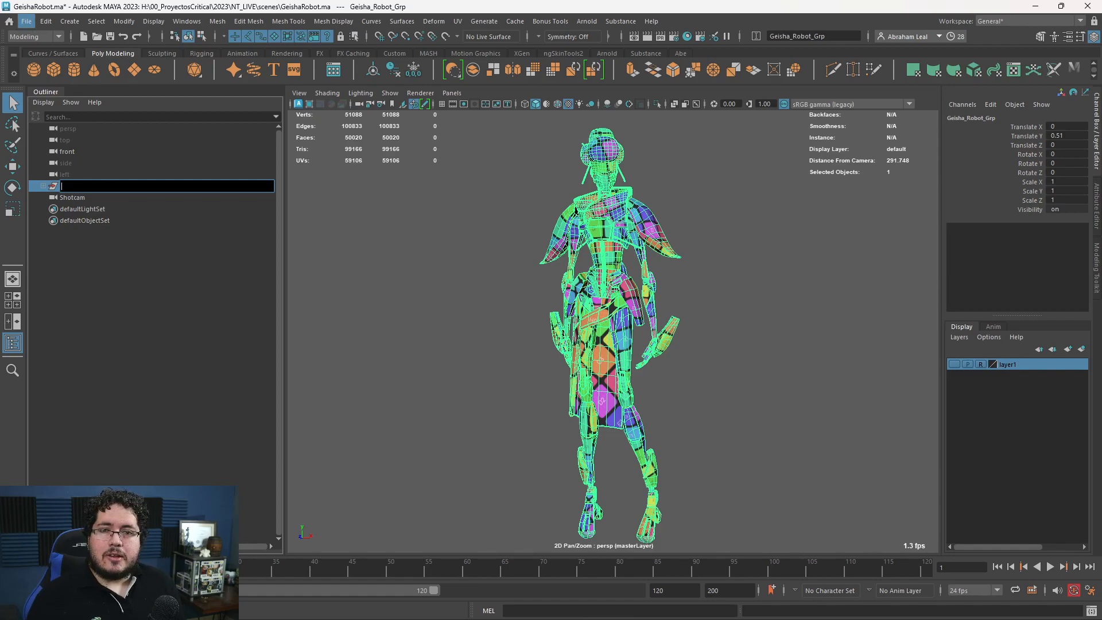
- Open the recent scene ReindeerRender.ma without saving changes to the current scene
click(26, 21)
mouse_move(86, 428)
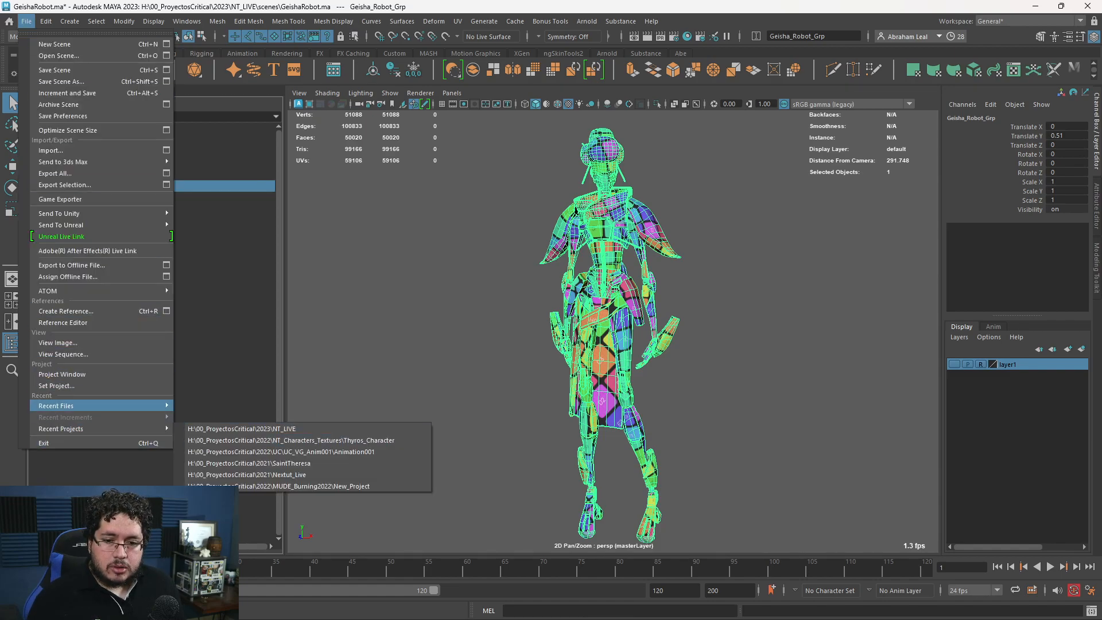
mouse_move(86, 406)
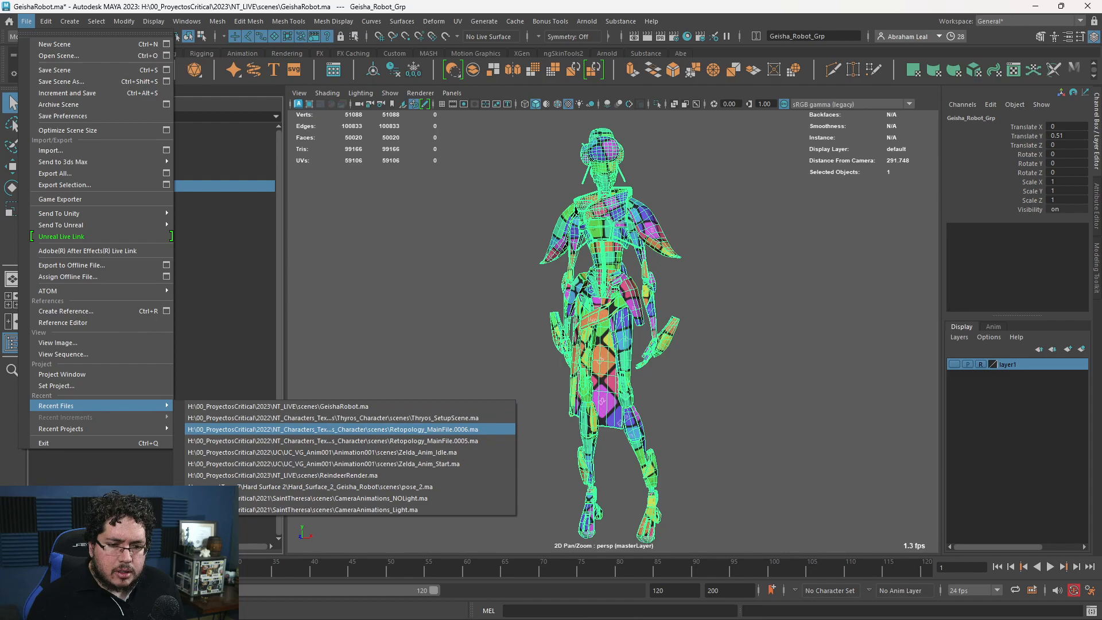
click(287, 475)
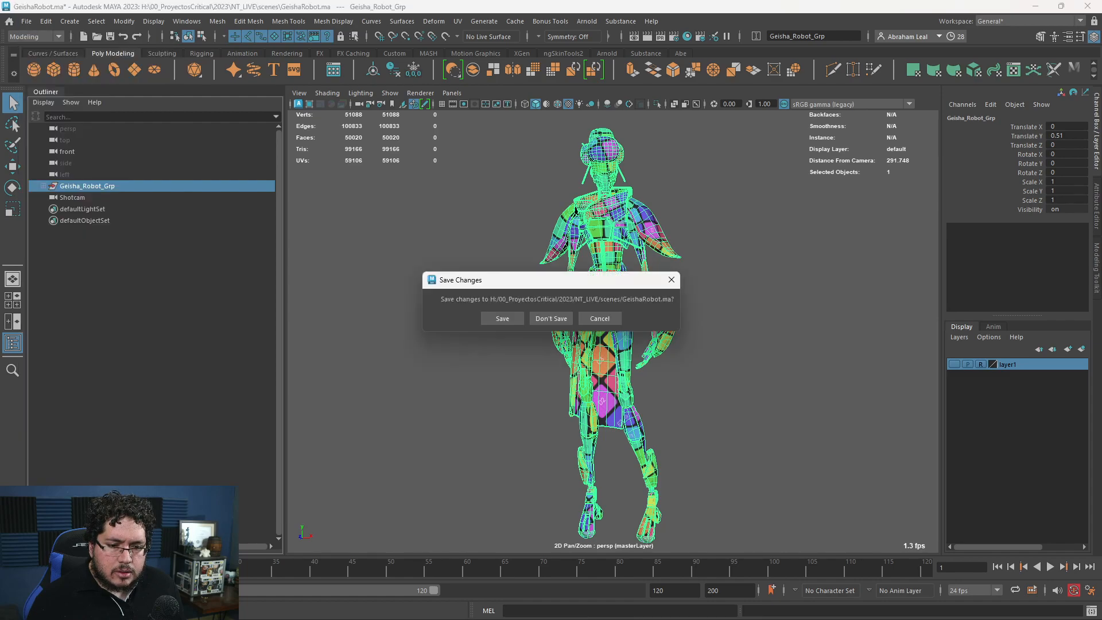
click(551, 318)
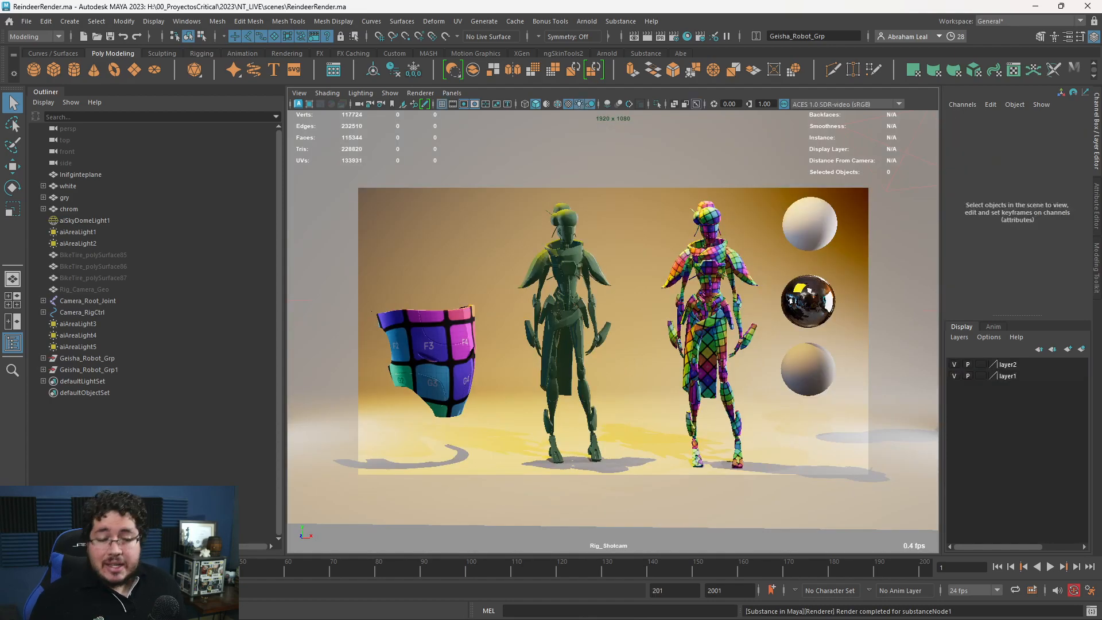
- Delete the loose checker-textured mesh piece and the green duplicate robot, Geisha_Robot_Grp1, using a shaded perspective view
key(Delete)
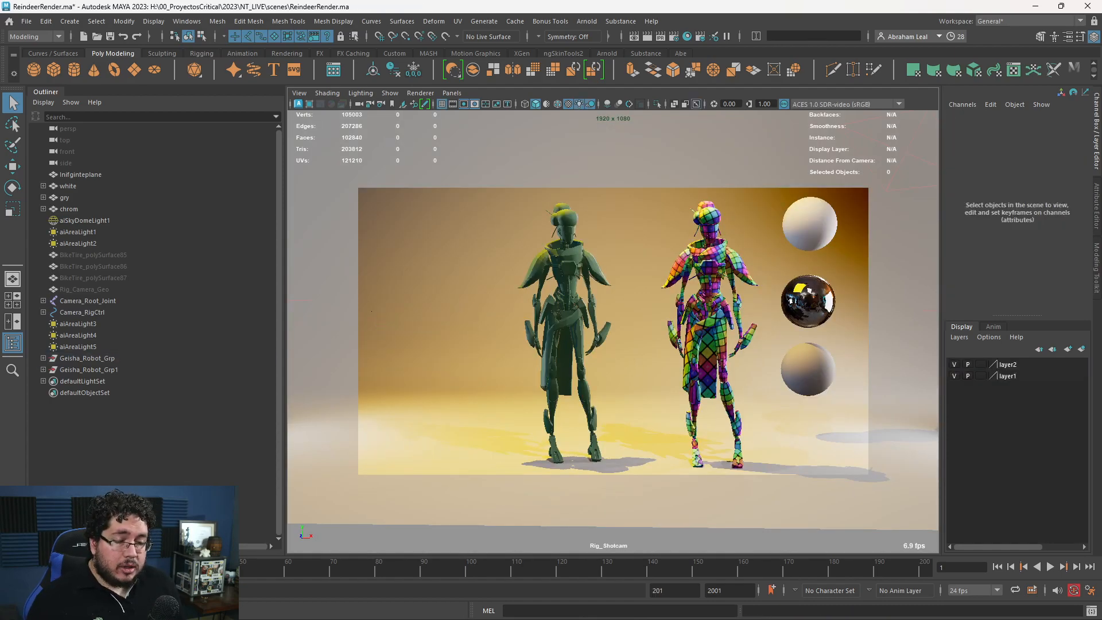
key(5)
key(space)
drag(510, 283, 509, 250)
scroll(510, 252, up, 5)
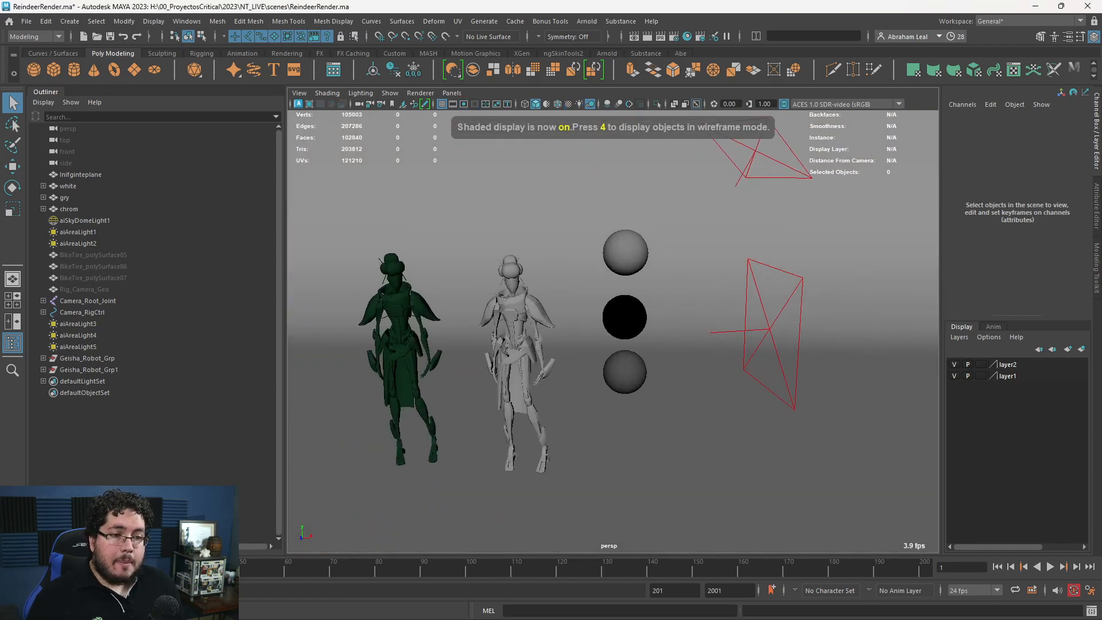
click(407, 335)
key(Up)
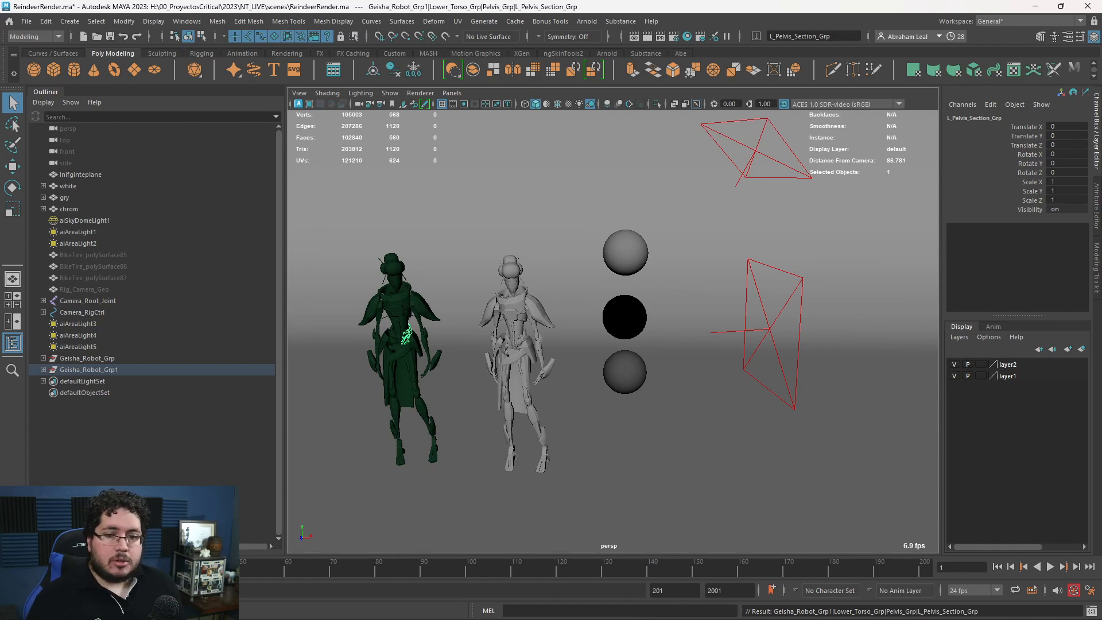
key(Up)
key(Up)
key(Up)
key(Delete)
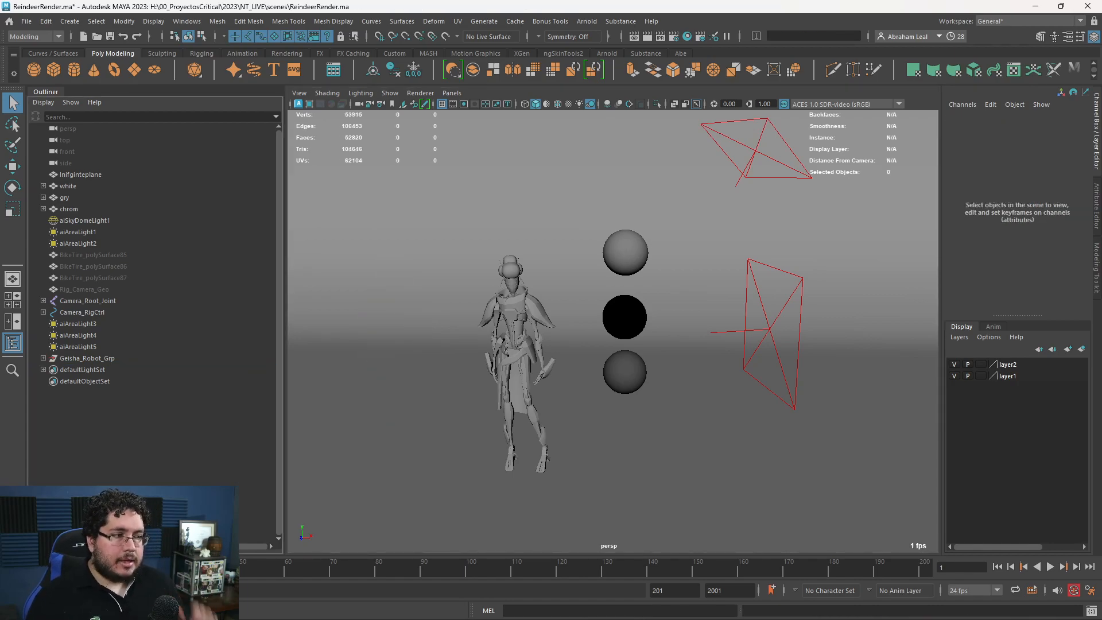
- Examine the remaining Geisha robot, reference spheres and area lights from several angles
alt+right_drag(551, 345, 608, 344)
alt+middle_drag(609, 344, 604, 279)
alt+drag(574, 322, 628, 330)
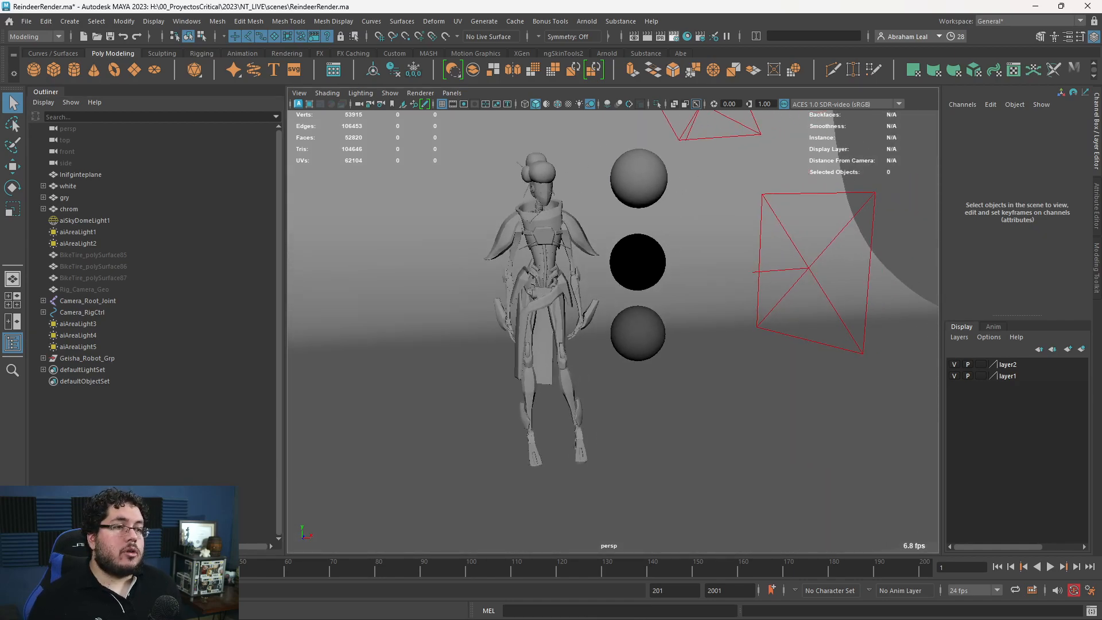
alt+drag(628, 330, 554, 318)
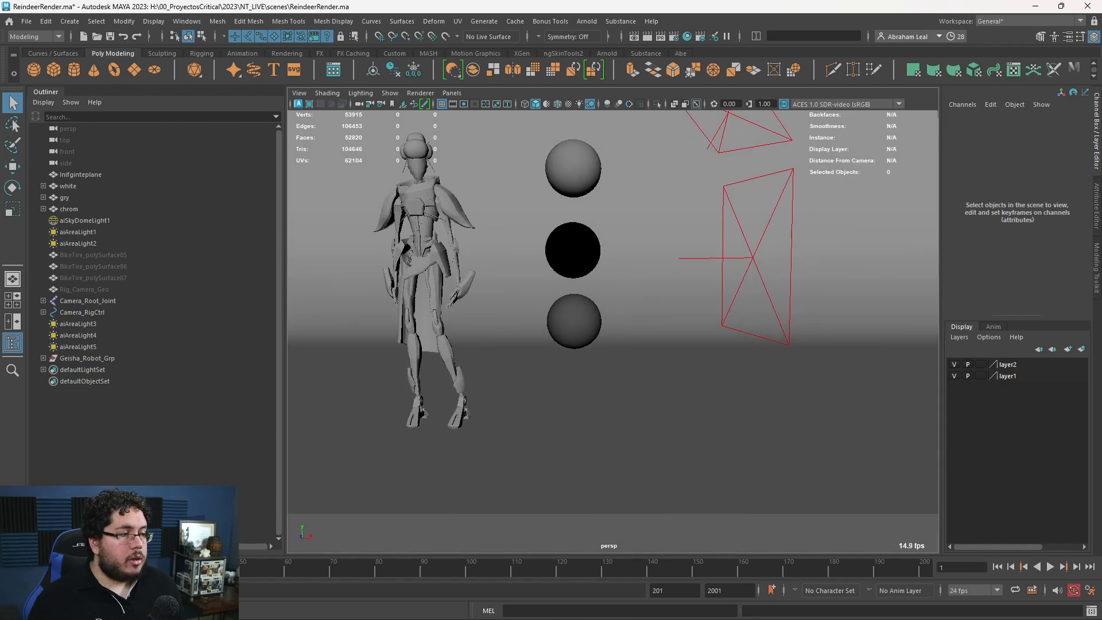
alt+middle_drag(554, 319, 697, 336)
alt+right_drag(697, 335, 637, 337)
alt+drag(636, 337, 649, 373)
alt+right_drag(649, 373, 703, 379)
alt+middle_drag(703, 379, 626, 282)
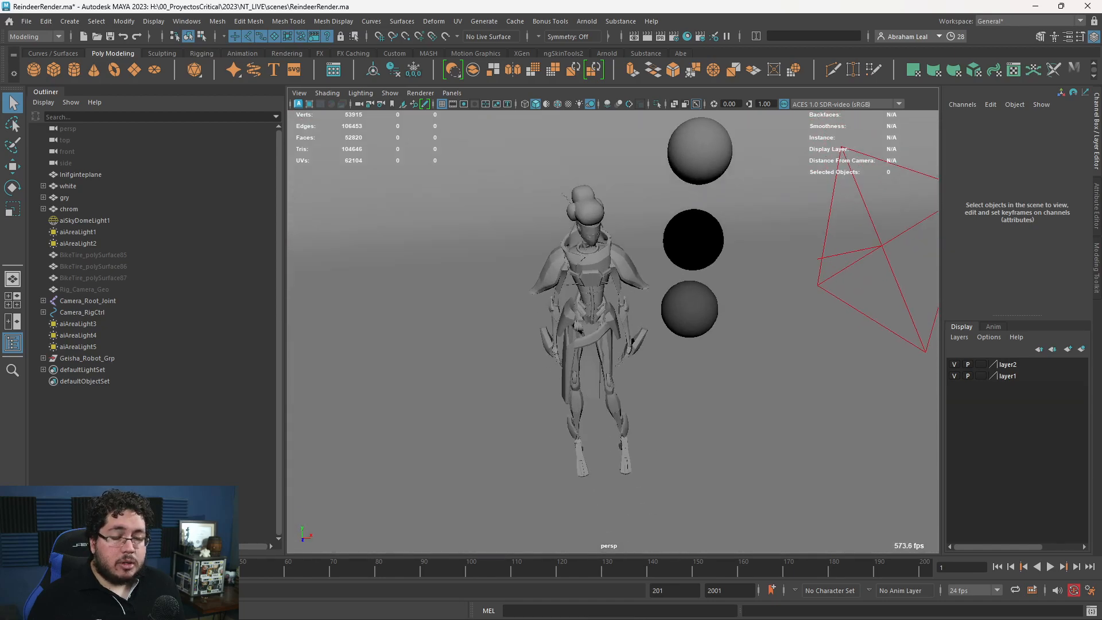
alt+drag(626, 282, 608, 275)
alt+right_drag(608, 274, 669, 276)
- Select the robot's L_Shoulder_Pad_Geo and browse to assets\RobotGeisha for multiple maps in Substance's Apply Workflow to Image Maps
click(561, 173)
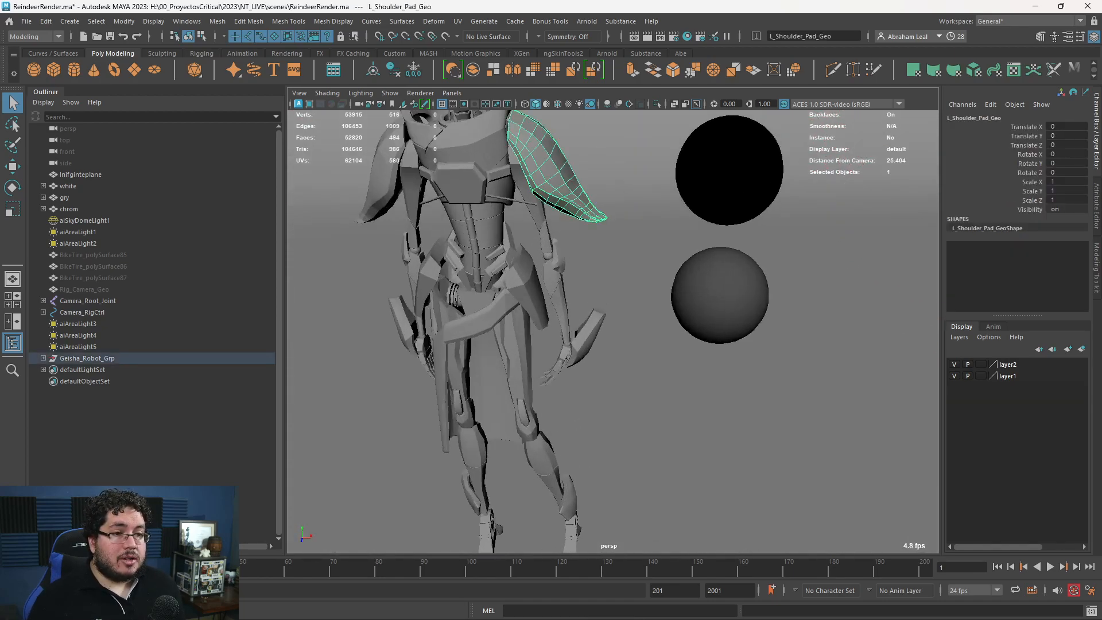
alt+middle_drag(561, 172, 588, 222)
alt+right_drag(588, 222, 528, 224)
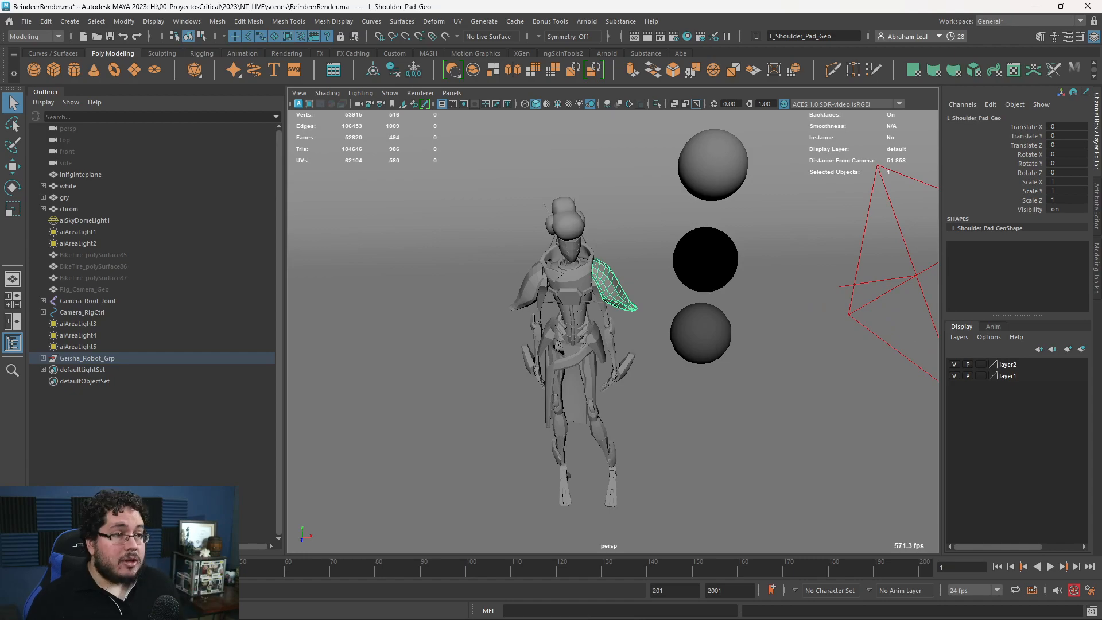
click(646, 53)
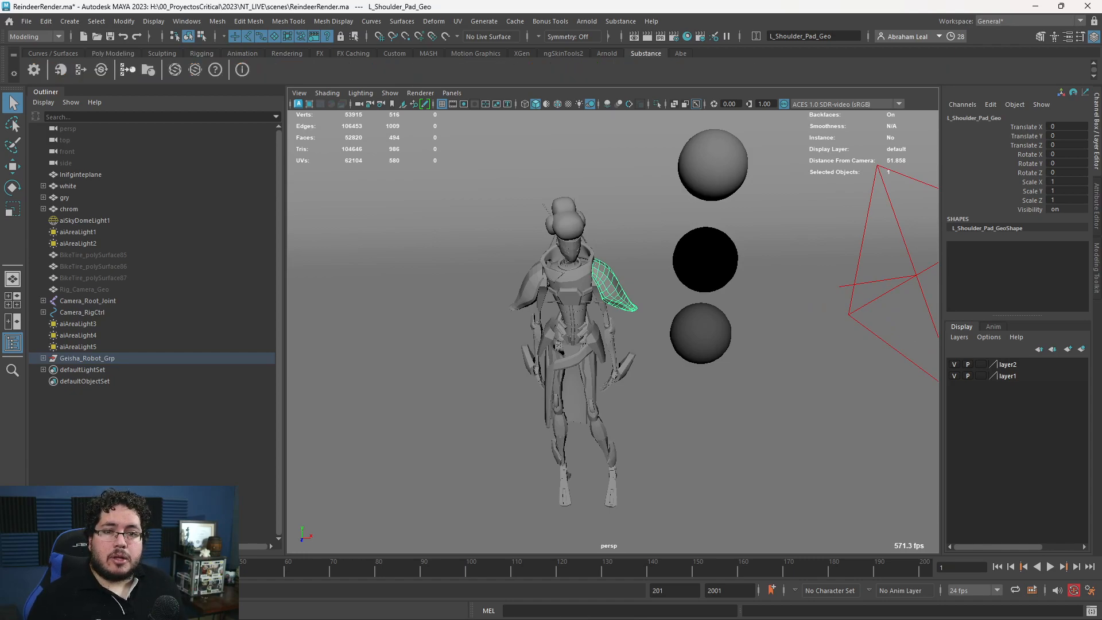
click(127, 70)
click(513, 273)
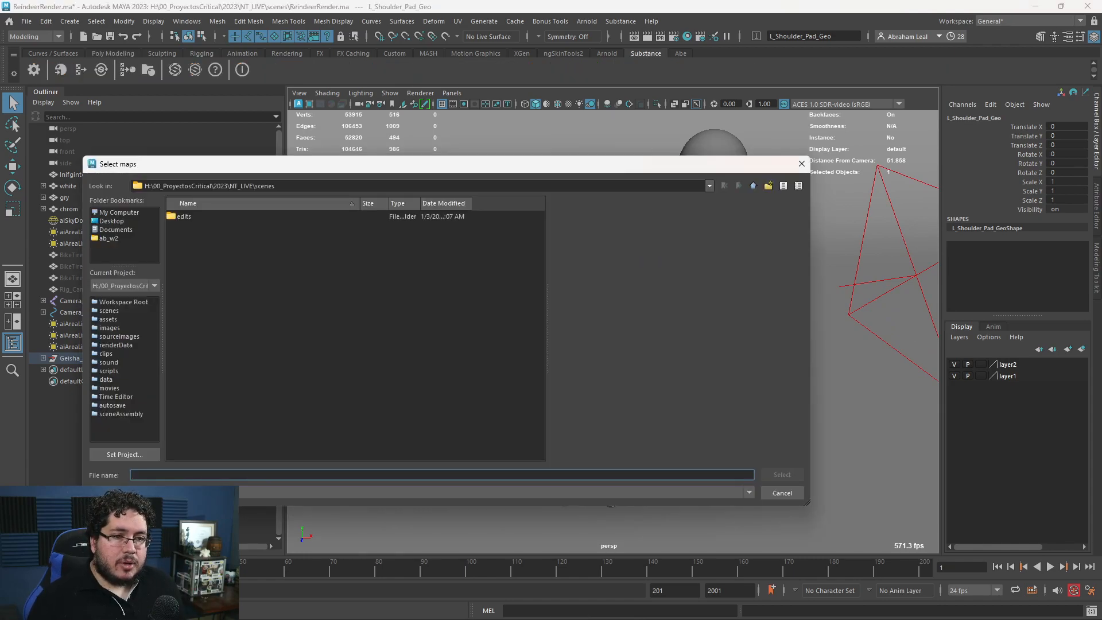
click(108, 319)
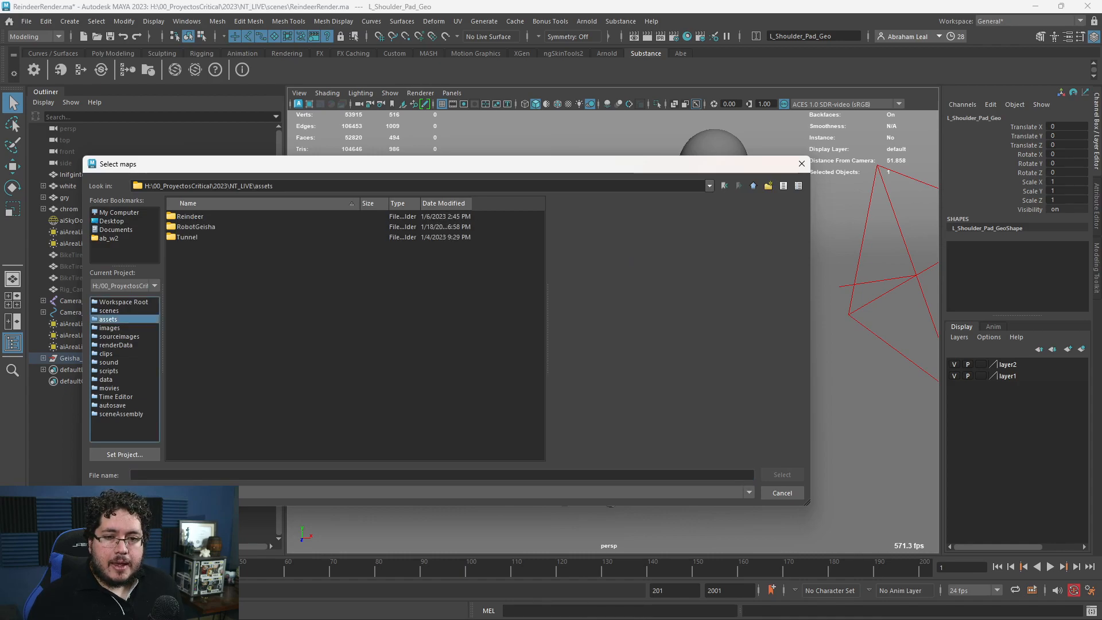
double_click(196, 227)
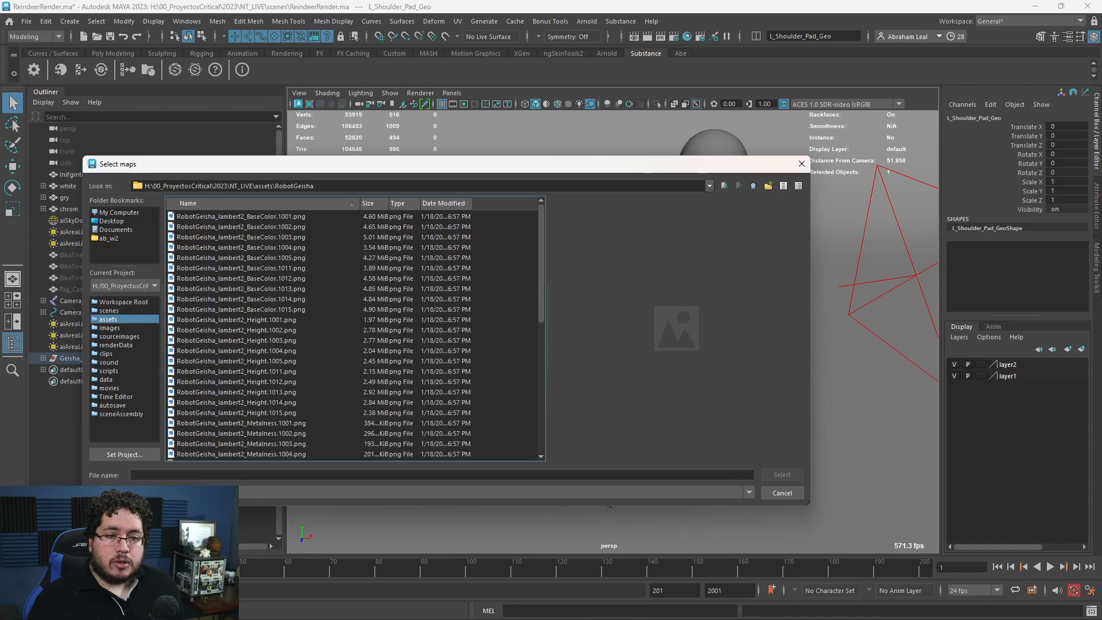
- Load the BaseColor, Metalness, Normal and Roughness 1001 maps of RobotGeisha_lambert2 and apply the Arnold workflow
click(241, 216)
ctrl+click(237, 320)
scroll(236, 320, down, 2)
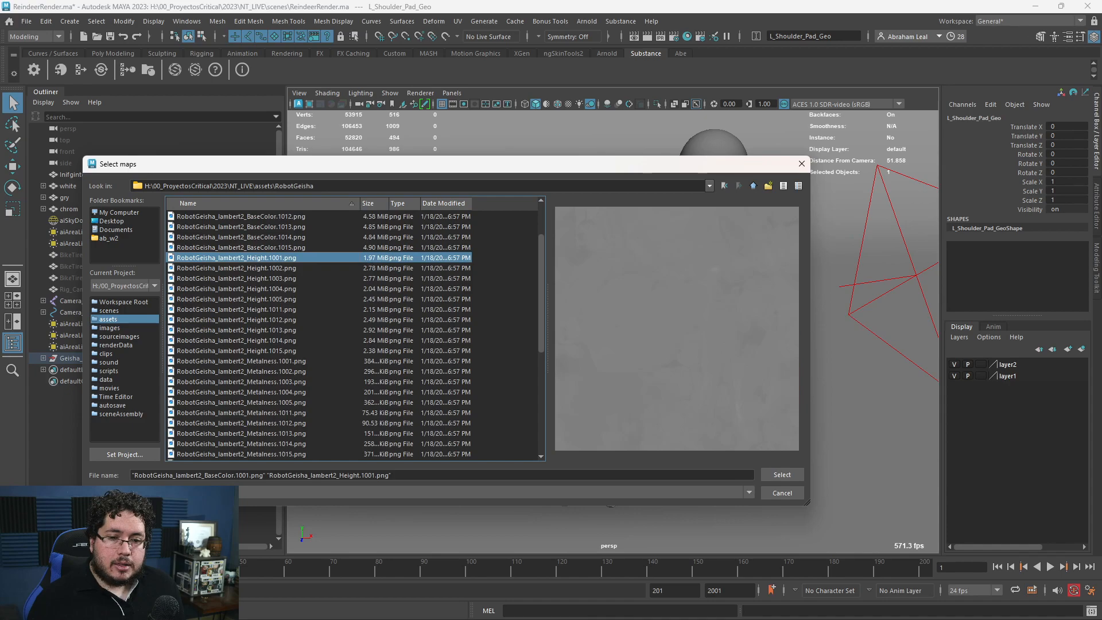
ctrl+click(237, 258)
ctrl+click(241, 361)
scroll(241, 361, down, 5)
ctrl+click(238, 310)
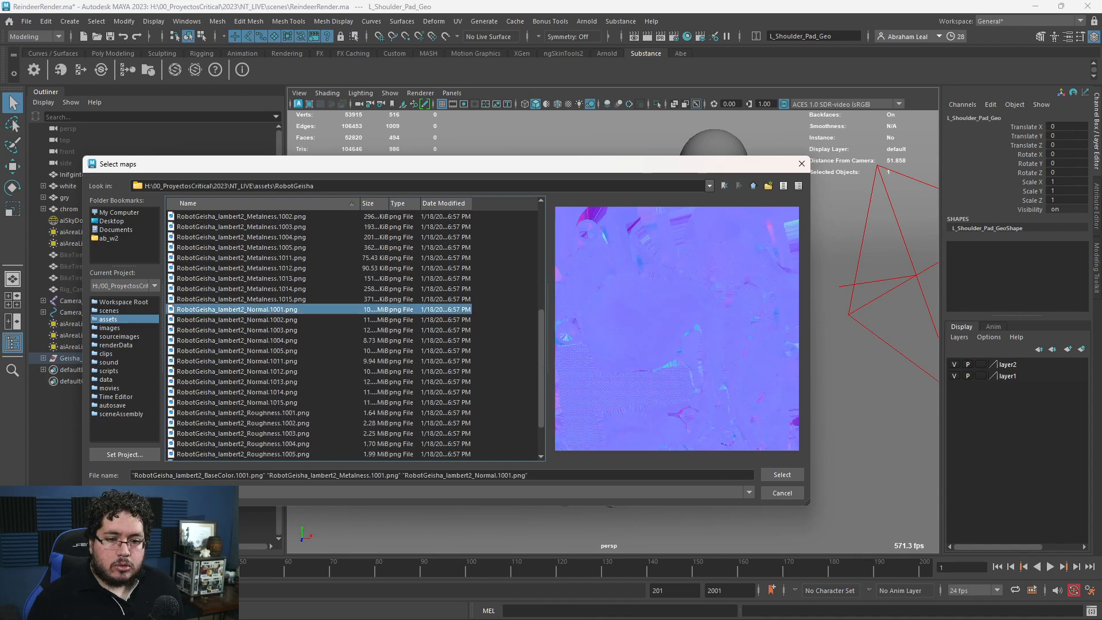
ctrl+click(241, 413)
scroll(241, 412, down, 2)
click(781, 474)
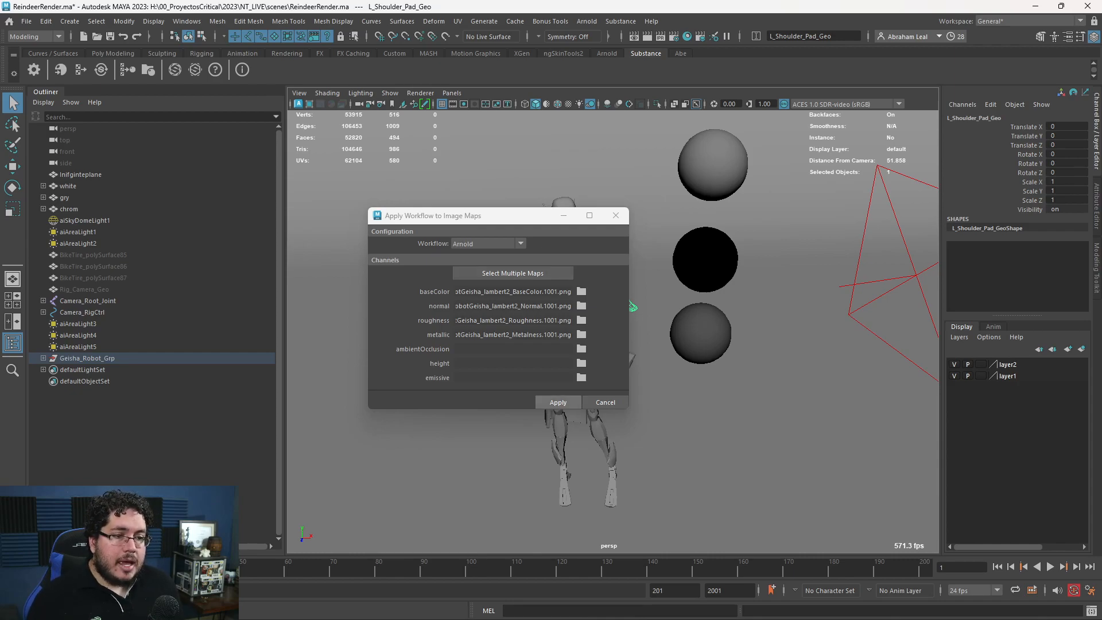
click(557, 402)
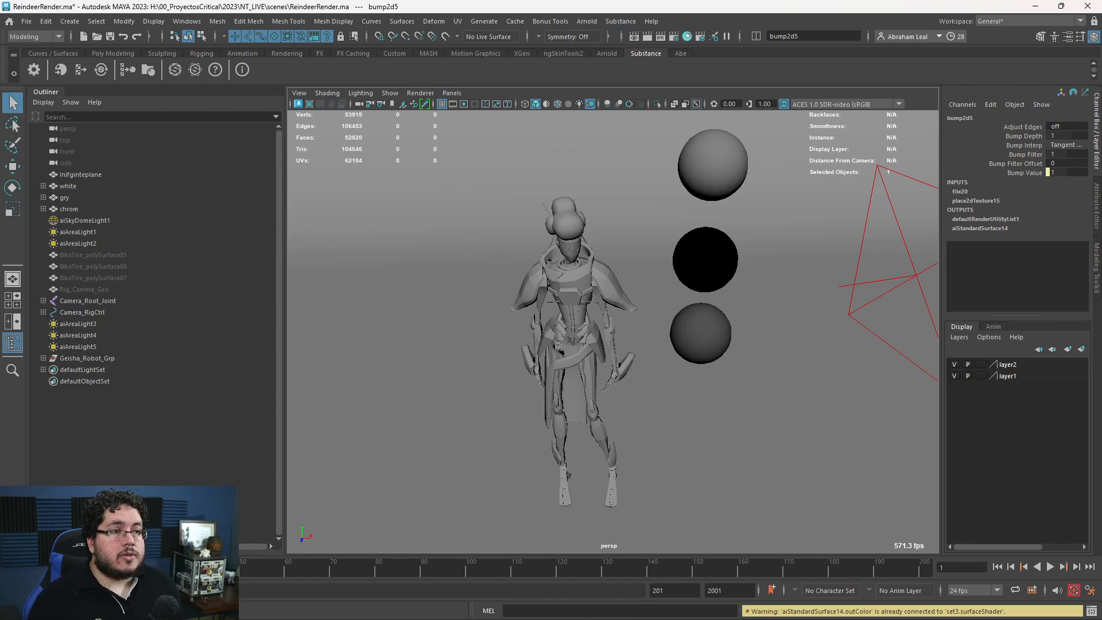
- Open the Hypershade and graph the input and output connections of aiStandardSurface14
click(687, 36)
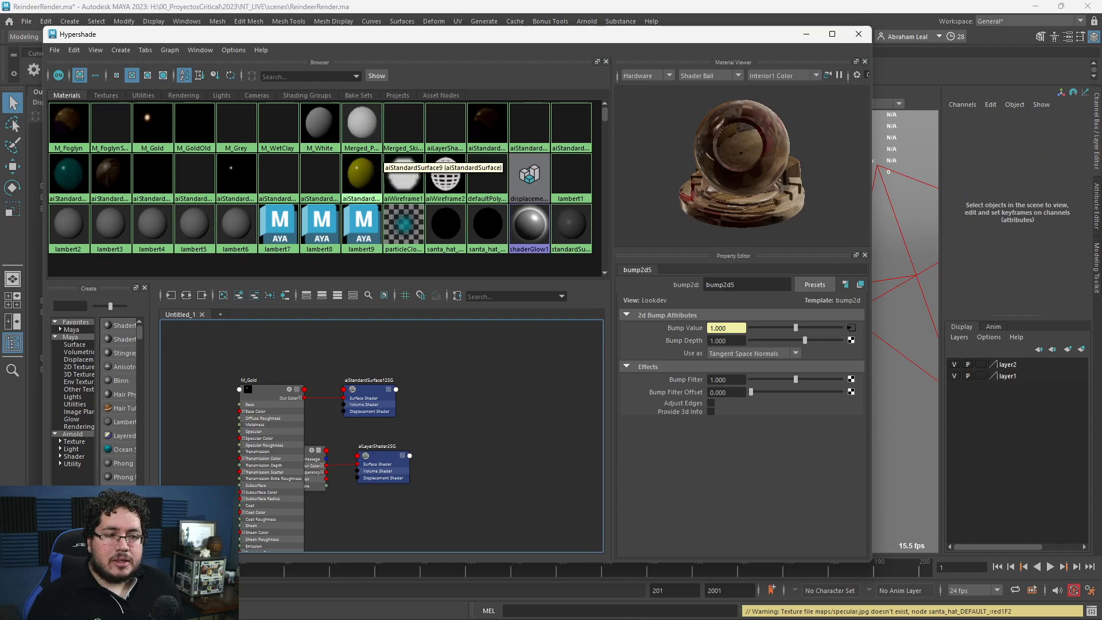
click(319, 172)
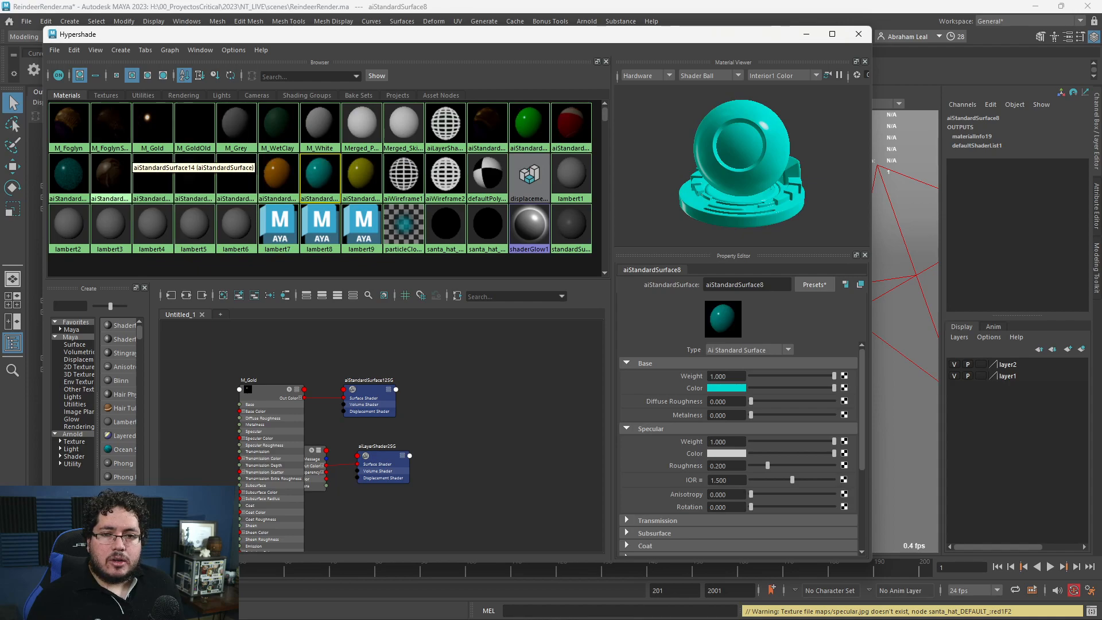
click(112, 172)
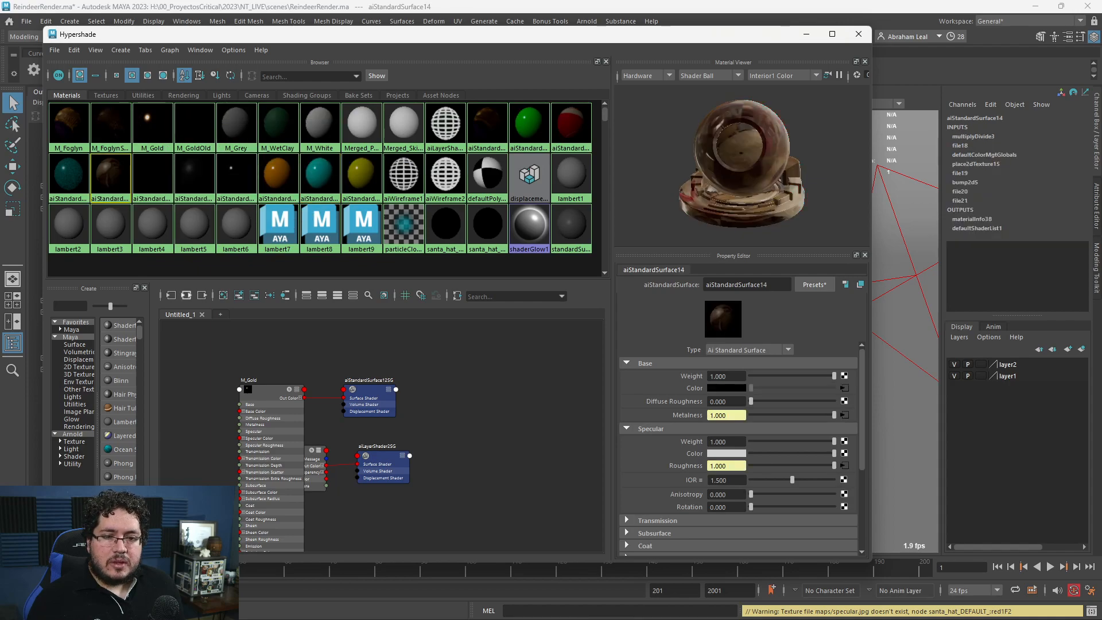
click(187, 295)
scroll(432, 399, up, 4)
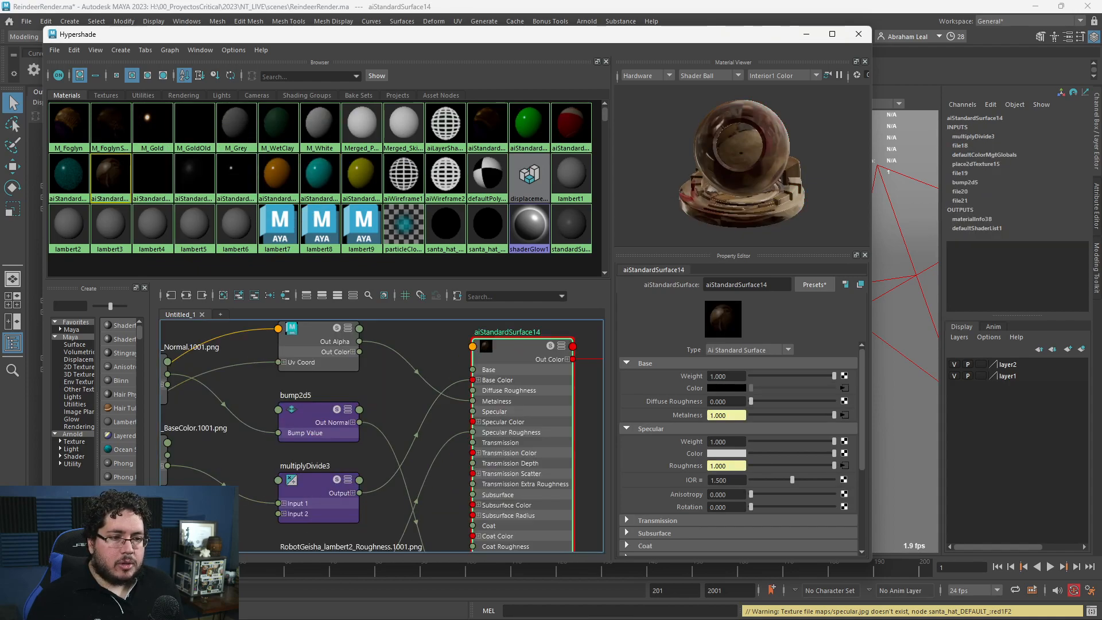
- Rename the graphed Geisha material as M_GeishaRobot, undoing its accidental deletion, and close the Hypershade
key(Delete)
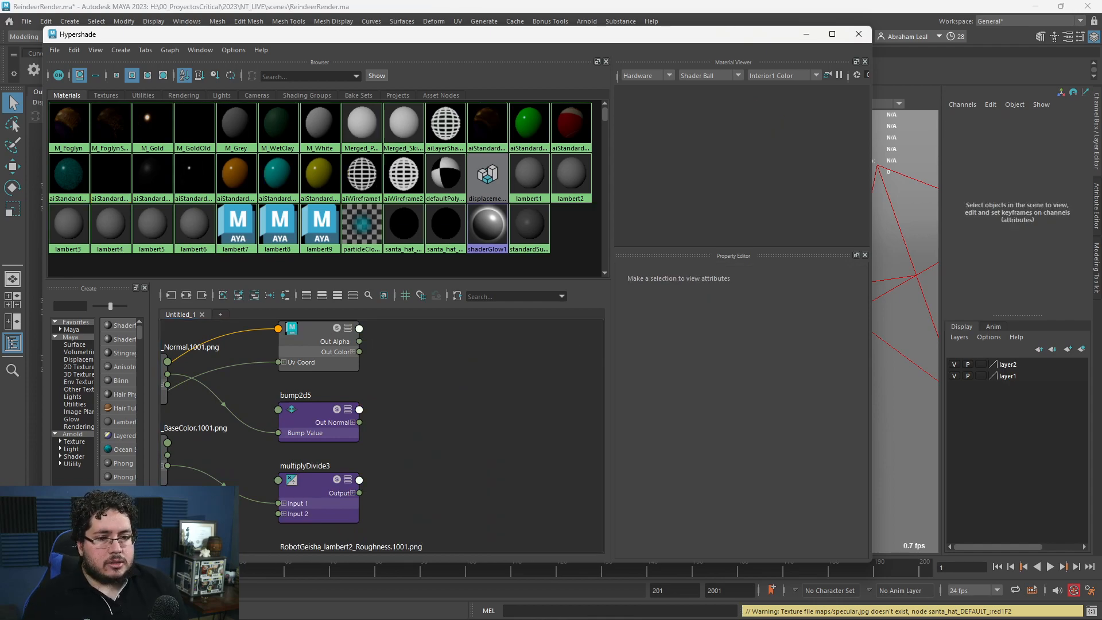
key(ctrl+z)
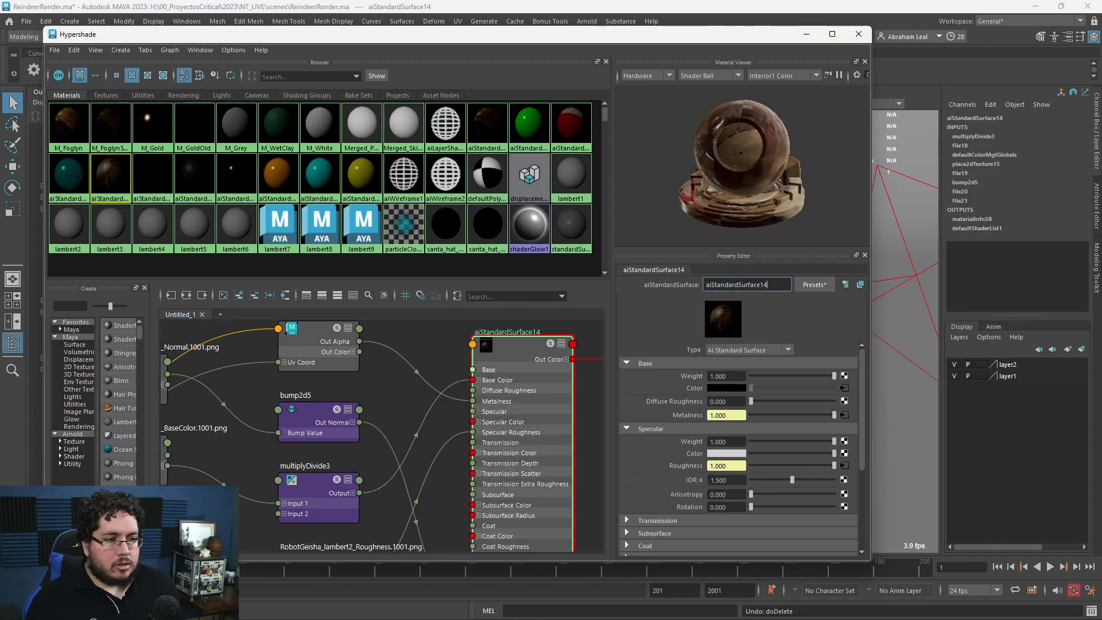
key(BackSpace)
key(BackSpace)
key(BackSpace)
key(BackSpace)
key(BackSpace)
key(BackSpace)
key(BackSpace)
key(BackSpace)
key(BackSpace)
key(BackSpace)
key(BackSpace)
key(BackSpace)
key(BackSpace)
key(BackSpace)
key(BackSpace)
key(BackSpace)
key(BackSpace)
key(BackSpace)
key(BackSpace)
text(M_Geisharobot)
key(Return)
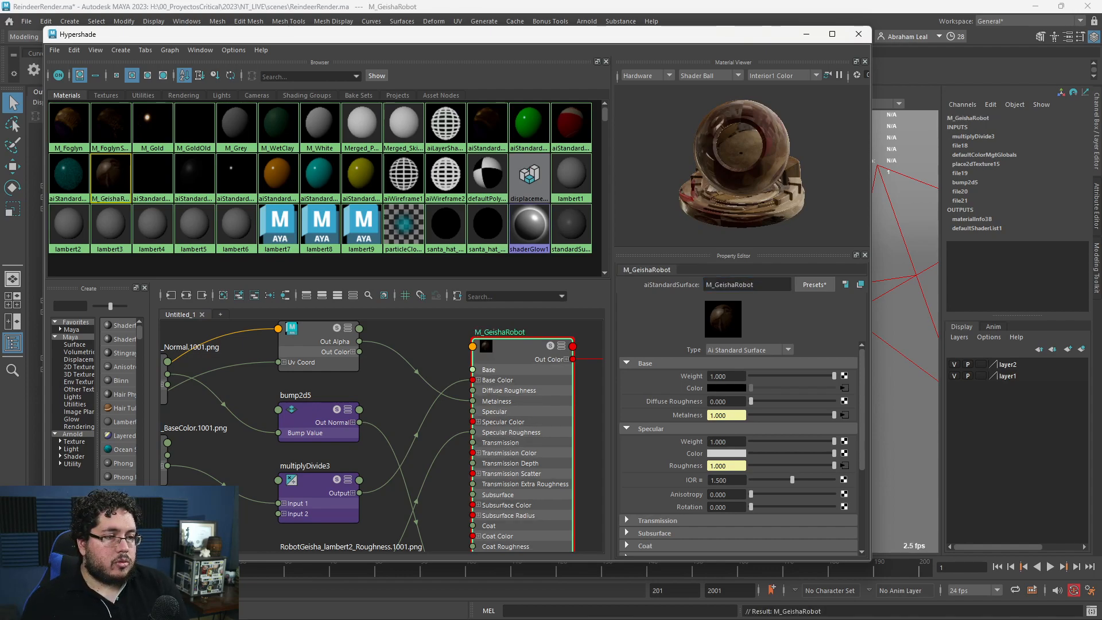
click(859, 34)
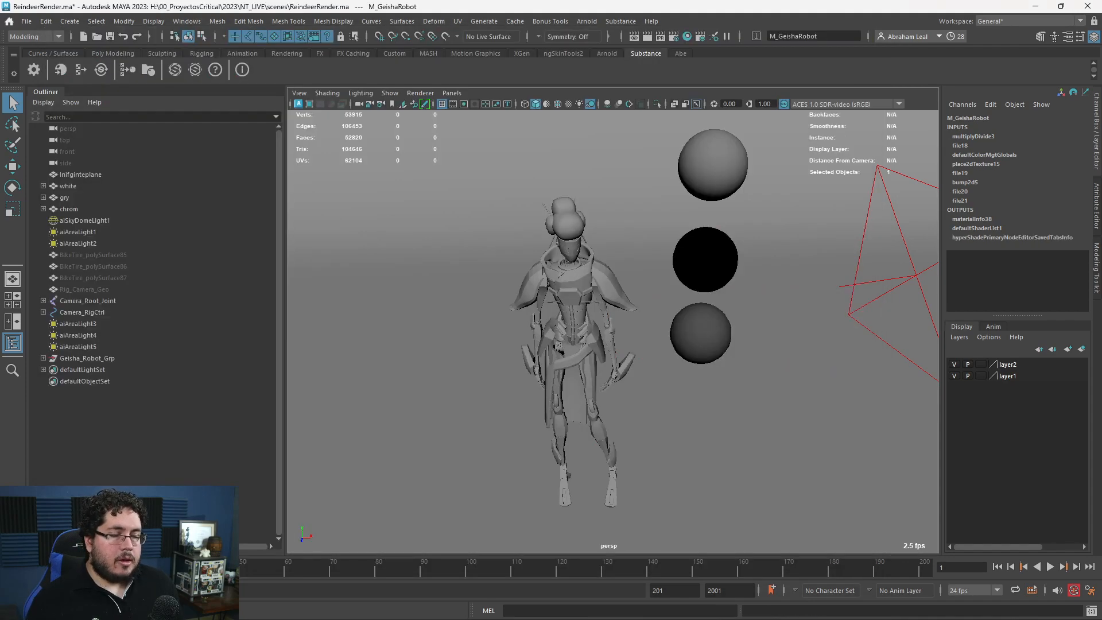
- Save the scene under the new name GeishaRender in the scenes folder
click(26, 22)
click(69, 81)
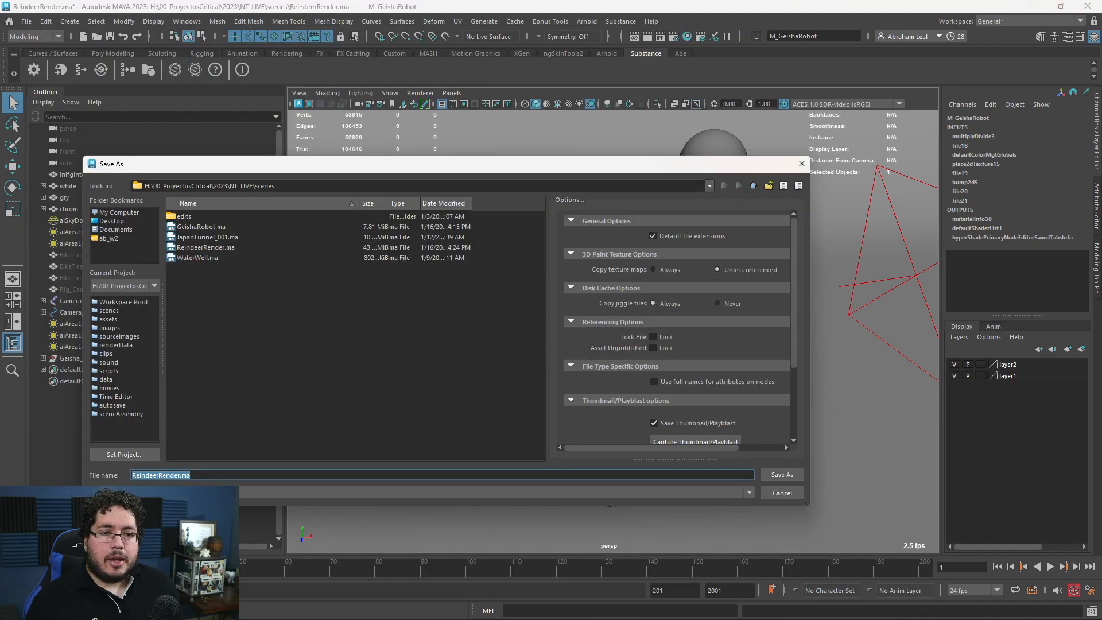
text(Ge)
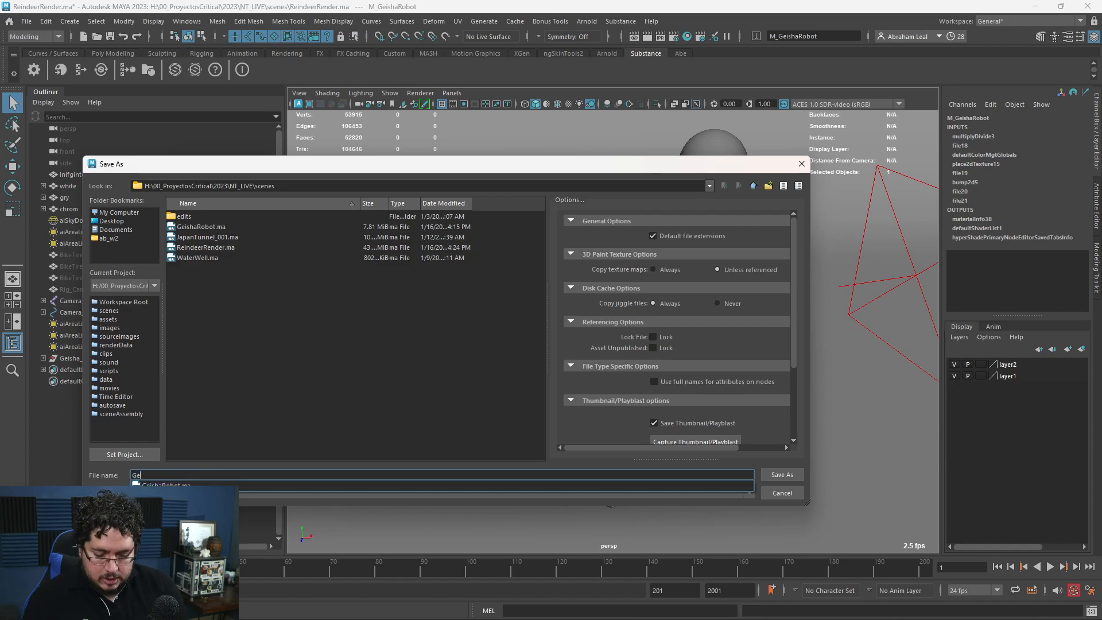
text(ishaRender)
key(Return)
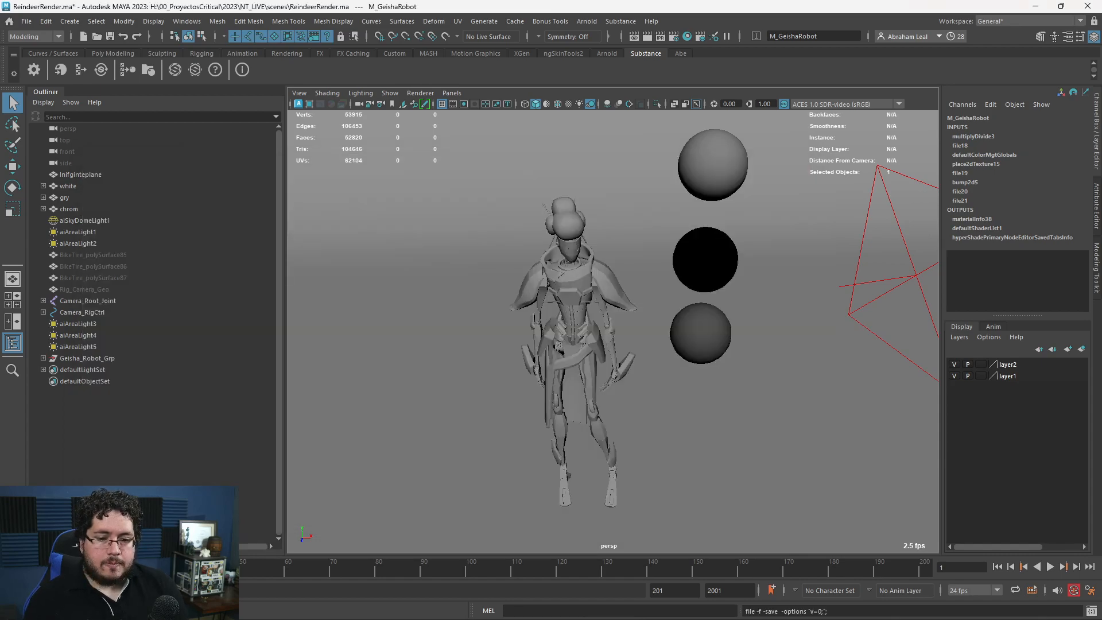
- Reopen the Hypershade and delete all unused shading nodes
click(686, 36)
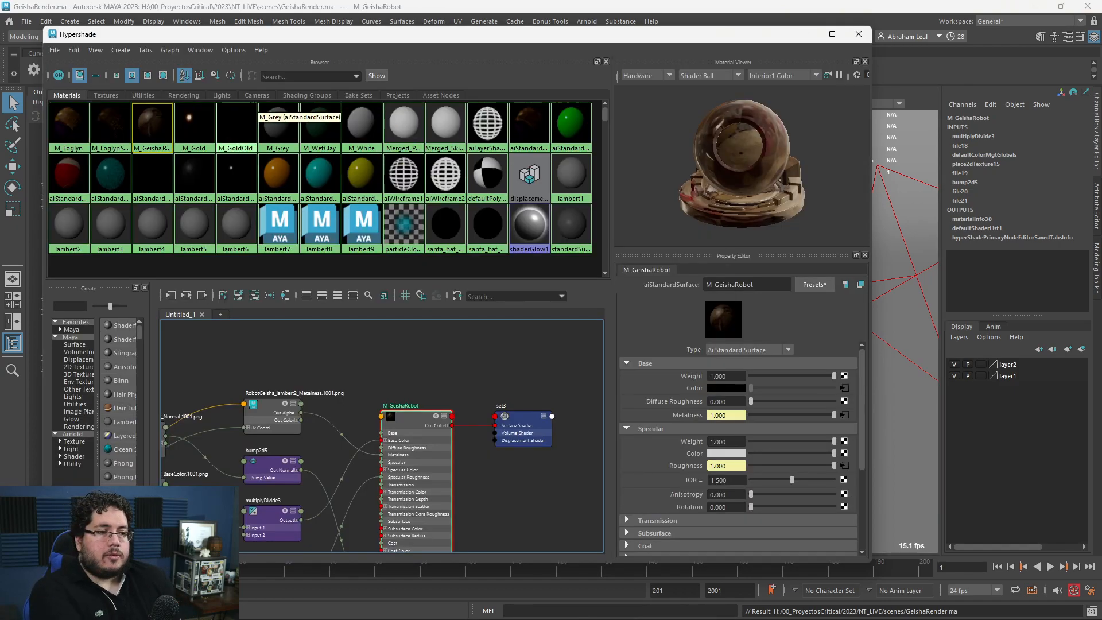
click(75, 50)
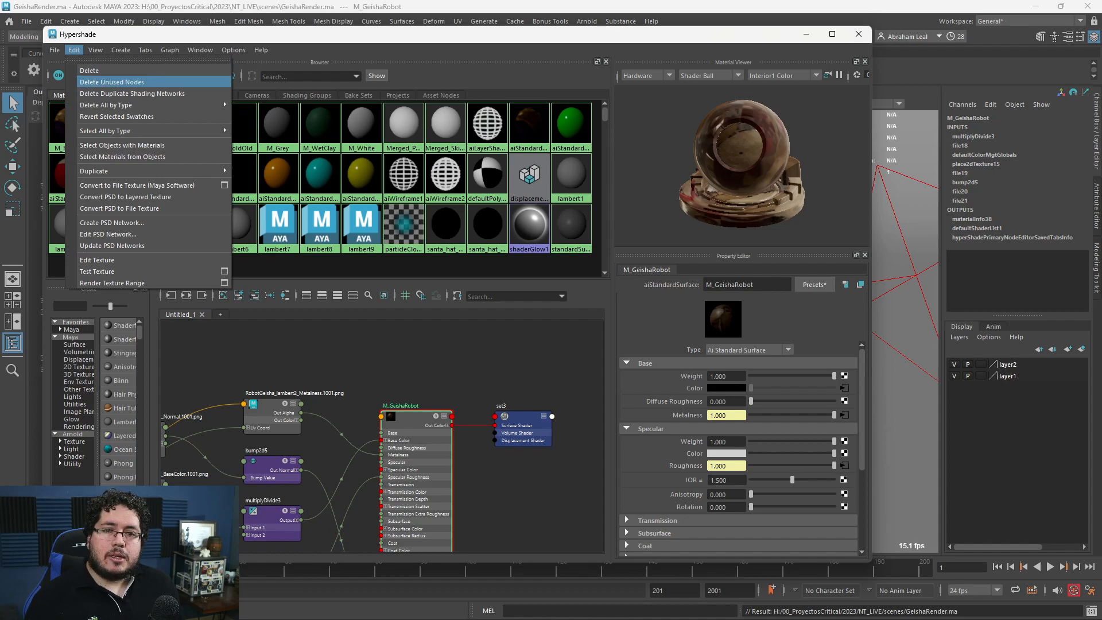
click(101, 81)
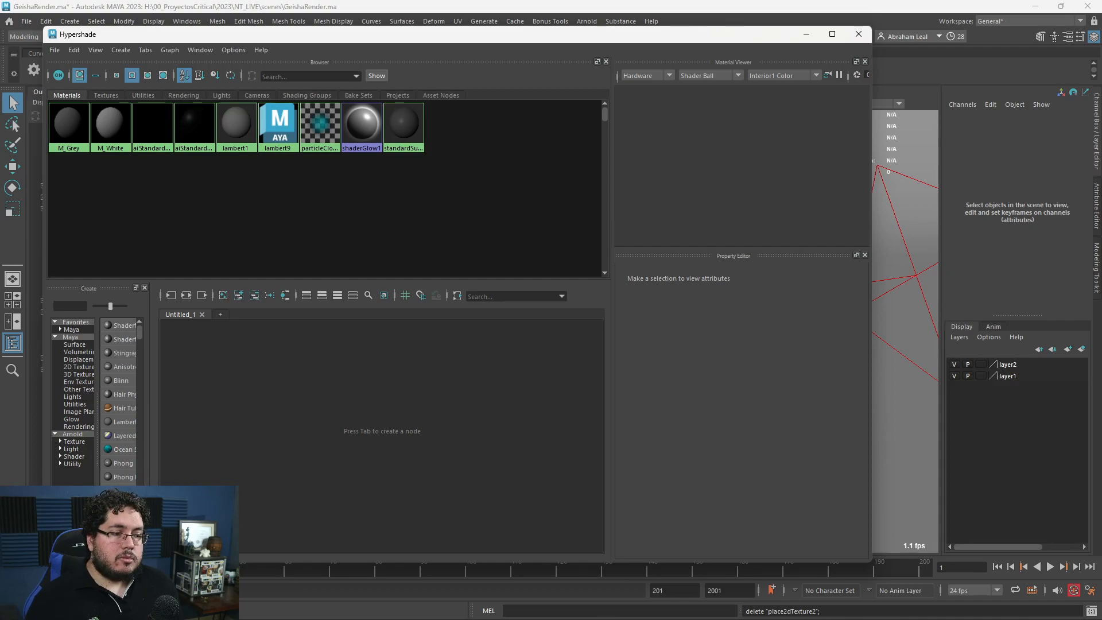
- Undo the unused-node deletion and assign the M_GeishaRobot material to the whole Geisha_Robot_Grp
key(ctrl+z)
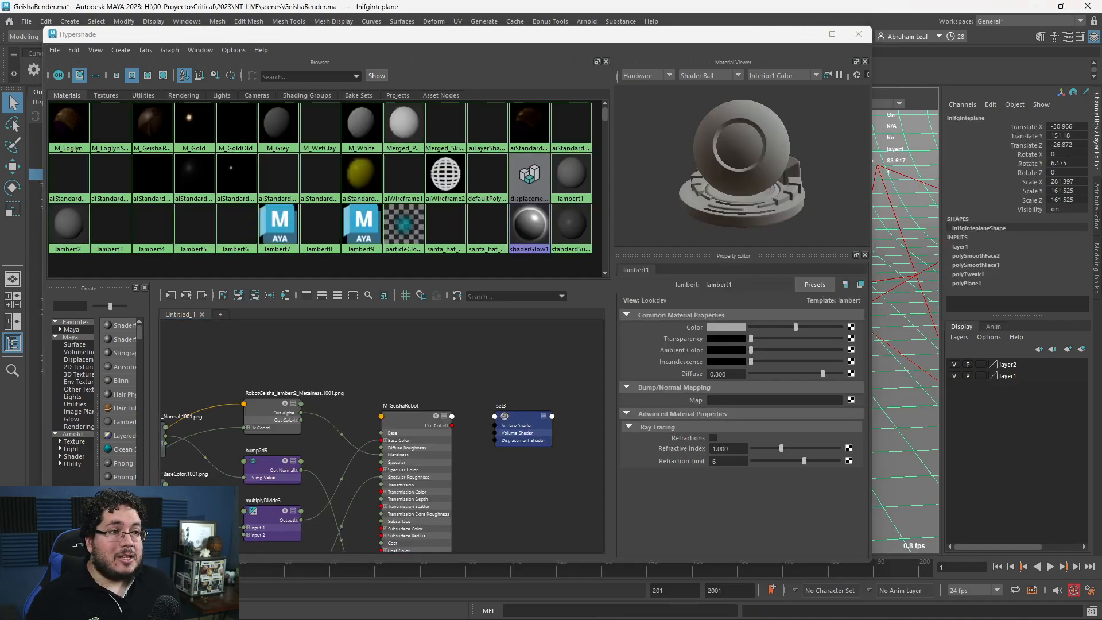
click(858, 34)
click(570, 249)
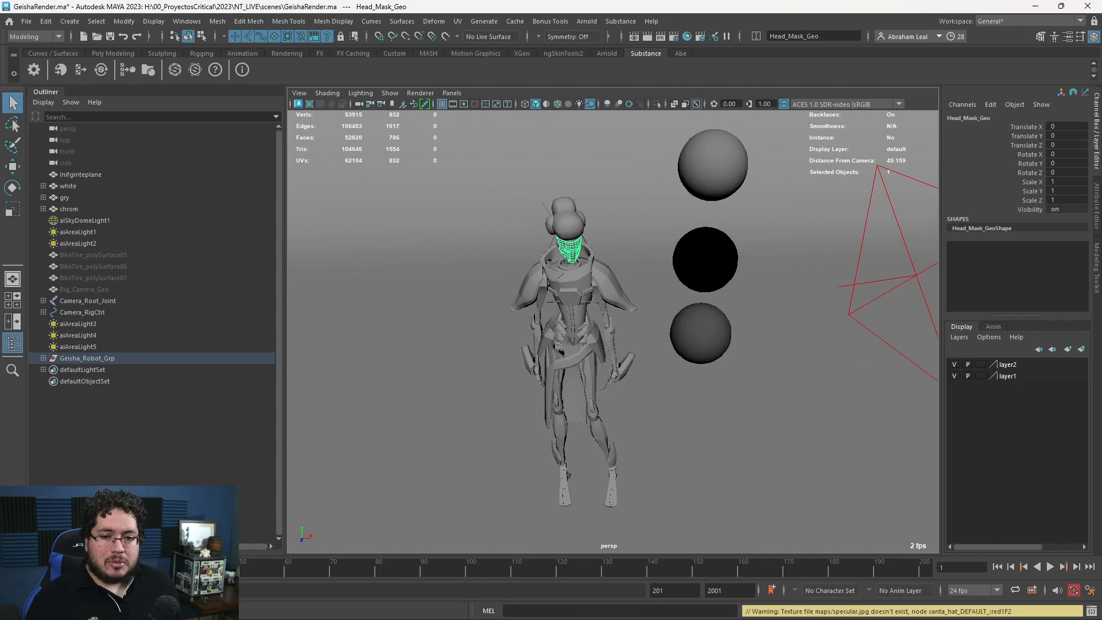
click(87, 358)
right_drag(548, 275, 660, 238)
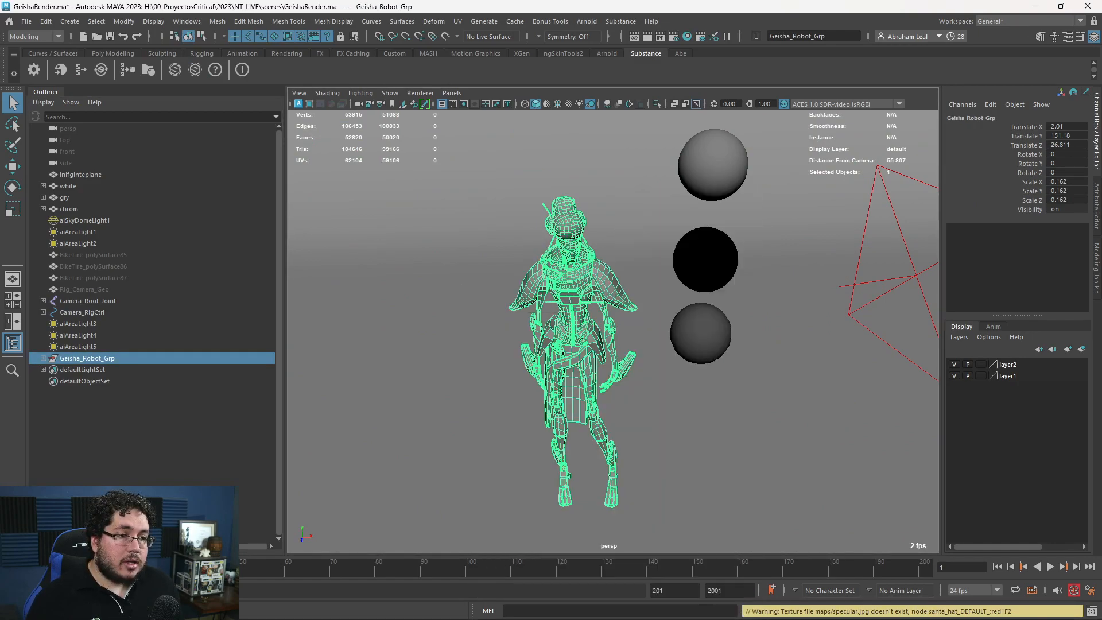
- Reopen the Hypershade and delete the unused shading nodes again
click(686, 36)
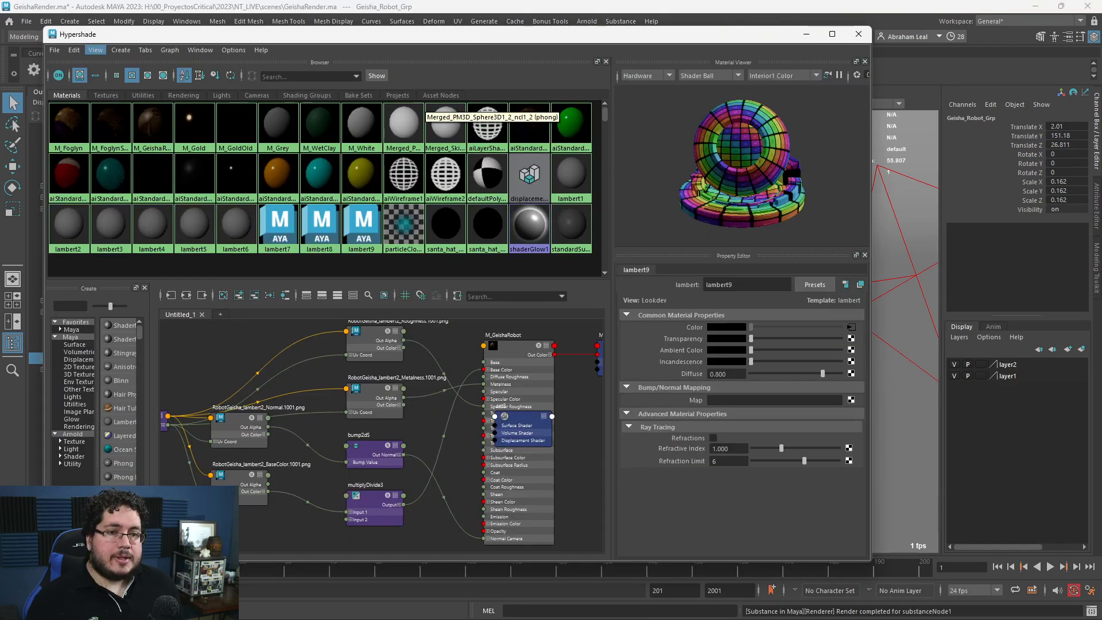
click(74, 50)
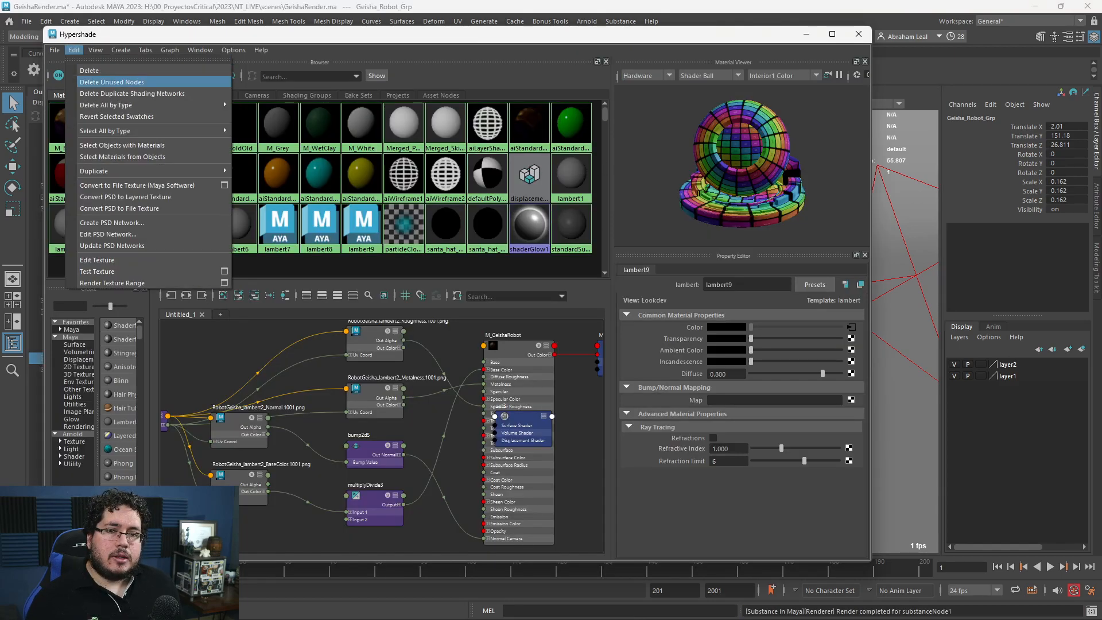
click(111, 82)
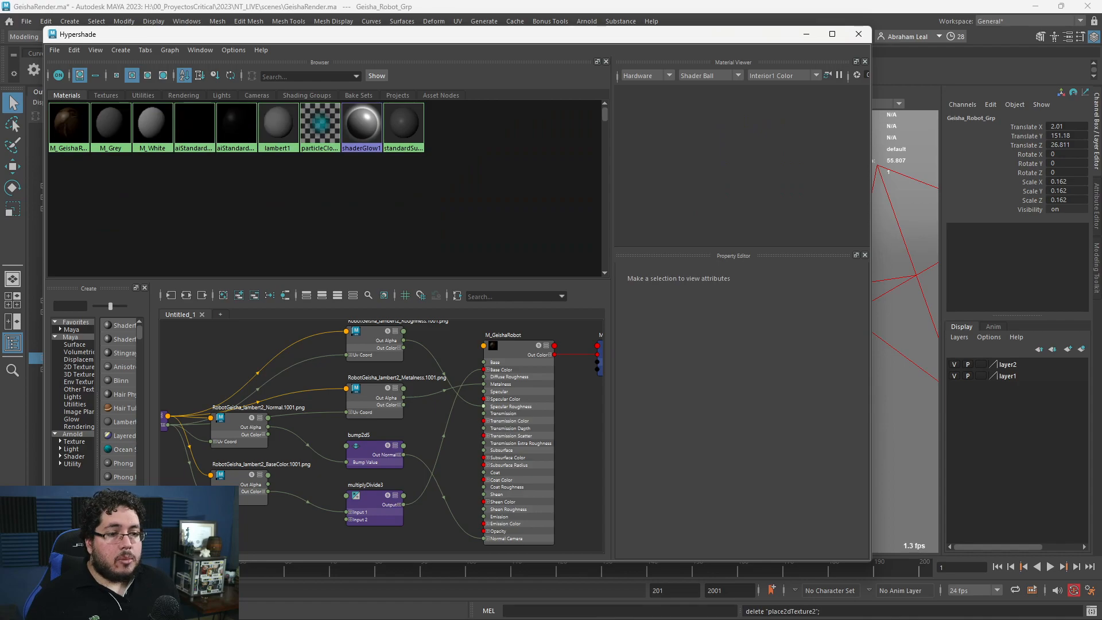
- Select M_GeishaRobot, maximize the Hypershade and examine the texture nodes connected to the material
click(69, 123)
click(831, 34)
scroll(579, 424, up, 2)
alt+middle_drag(224, 347, 485, 469)
scroll(450, 422, down, 1)
scroll(485, 469, up, 1)
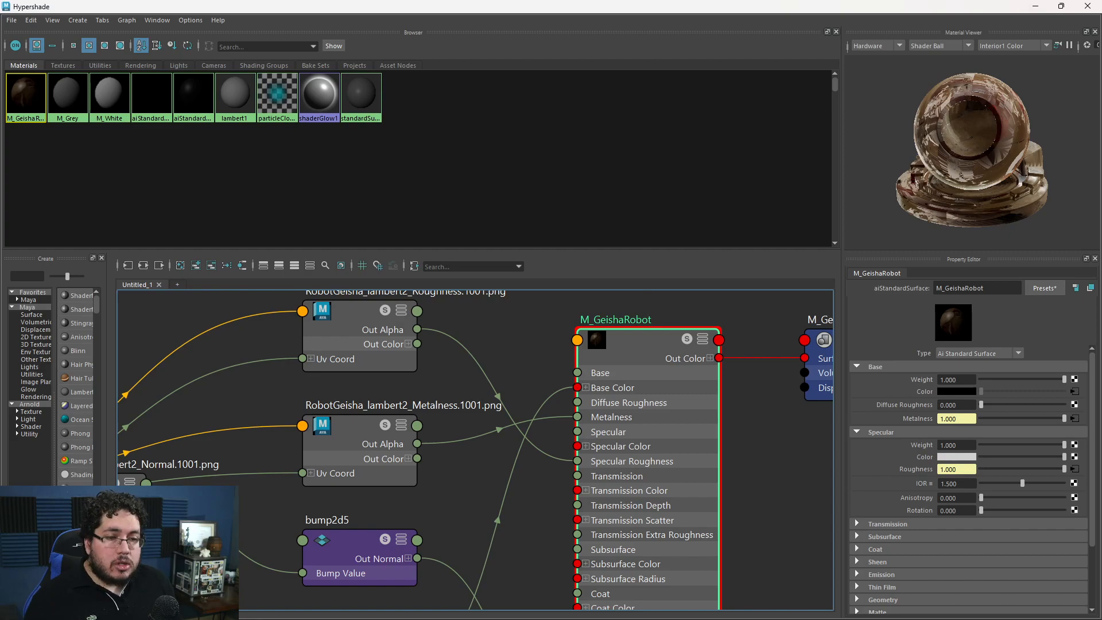
scroll(390, 523, down, 3)
alt+middle_drag(390, 523, 407, 425)
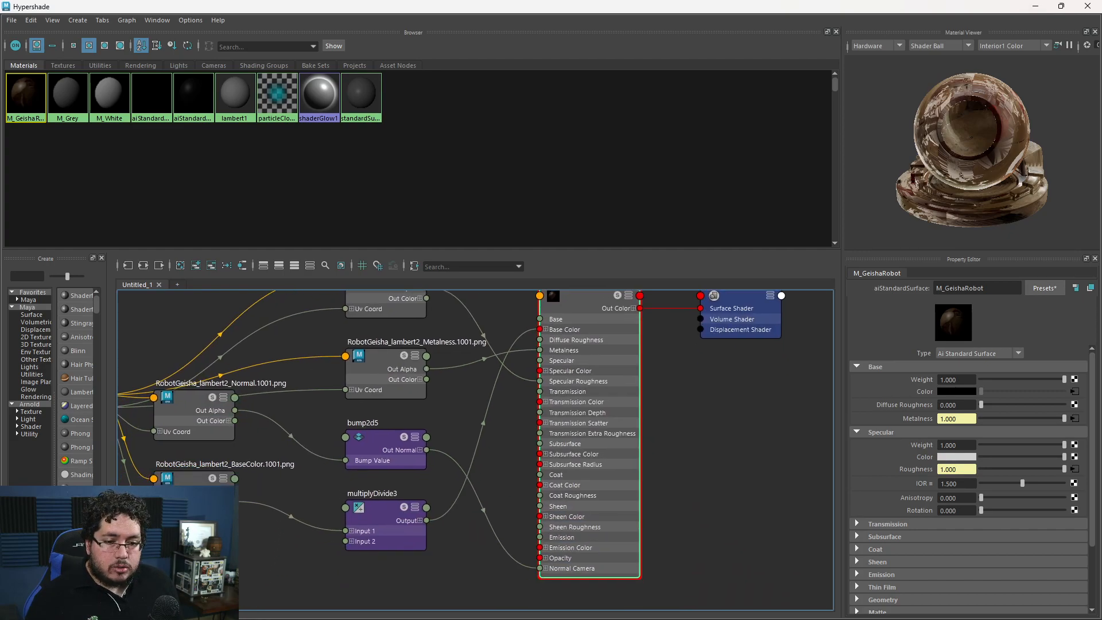
- Replace the tile number 1001 with UDIM in the image name of the BaseColor file node
click(192, 480)
click(1057, 368)
key(BackSpace)
key(BackSpace)
key(BackSpace)
key(BackSpace)
key(BackSpace)
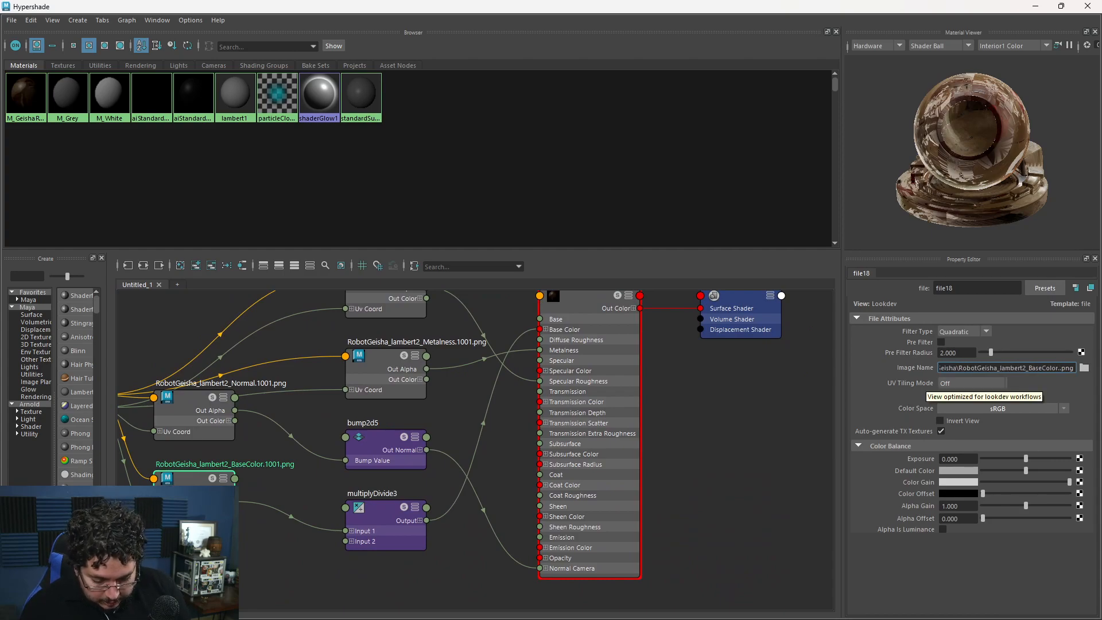
text(.)
key(BackSpace)
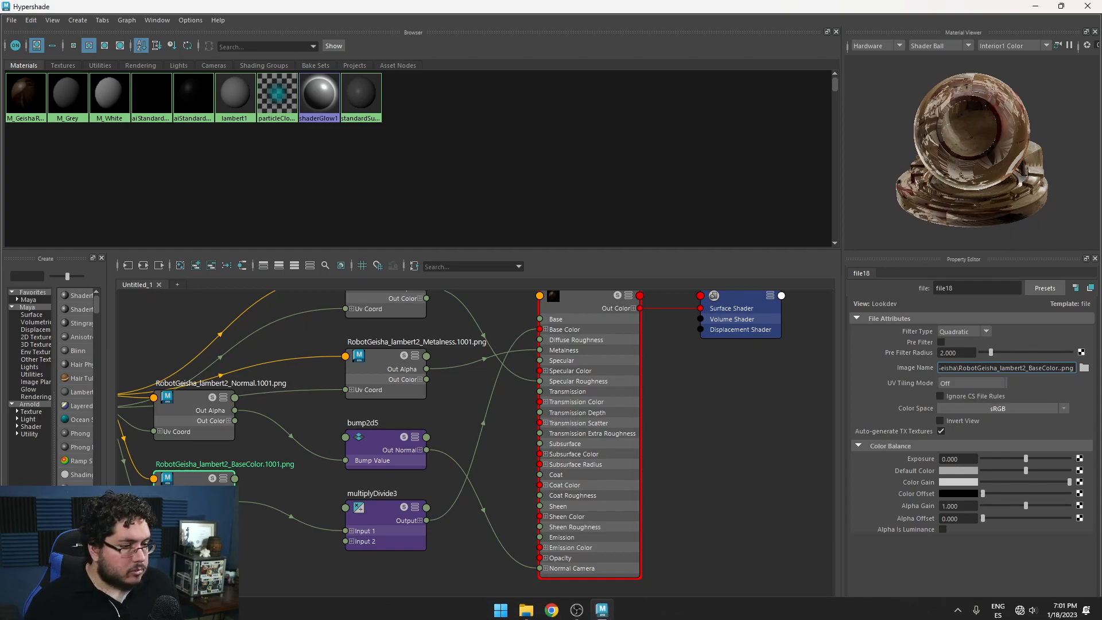
text(UDIM)
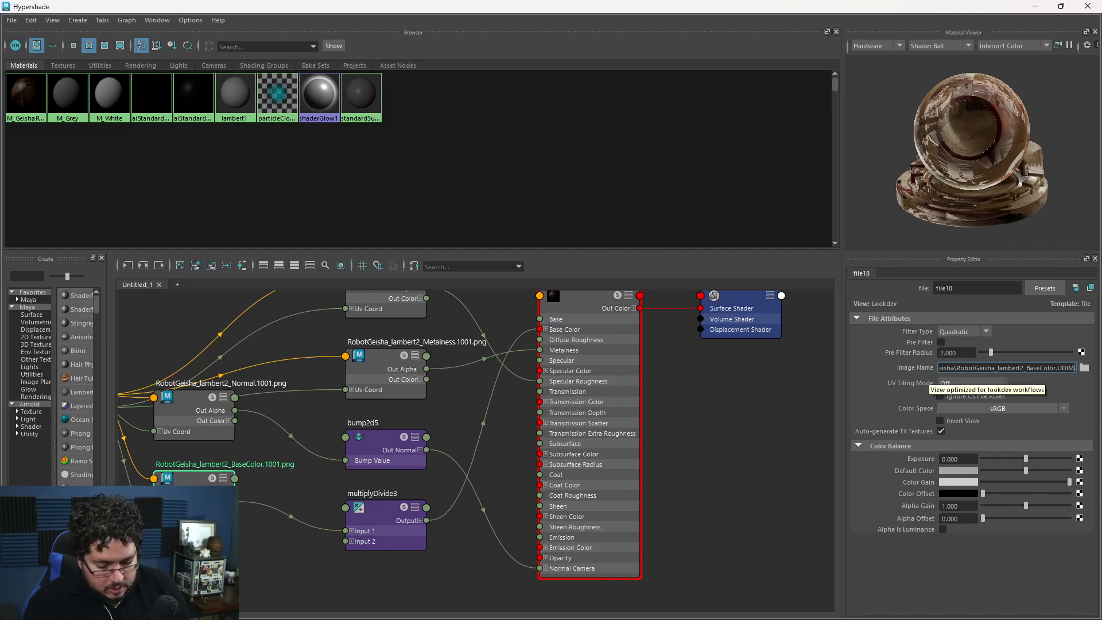
text(_)
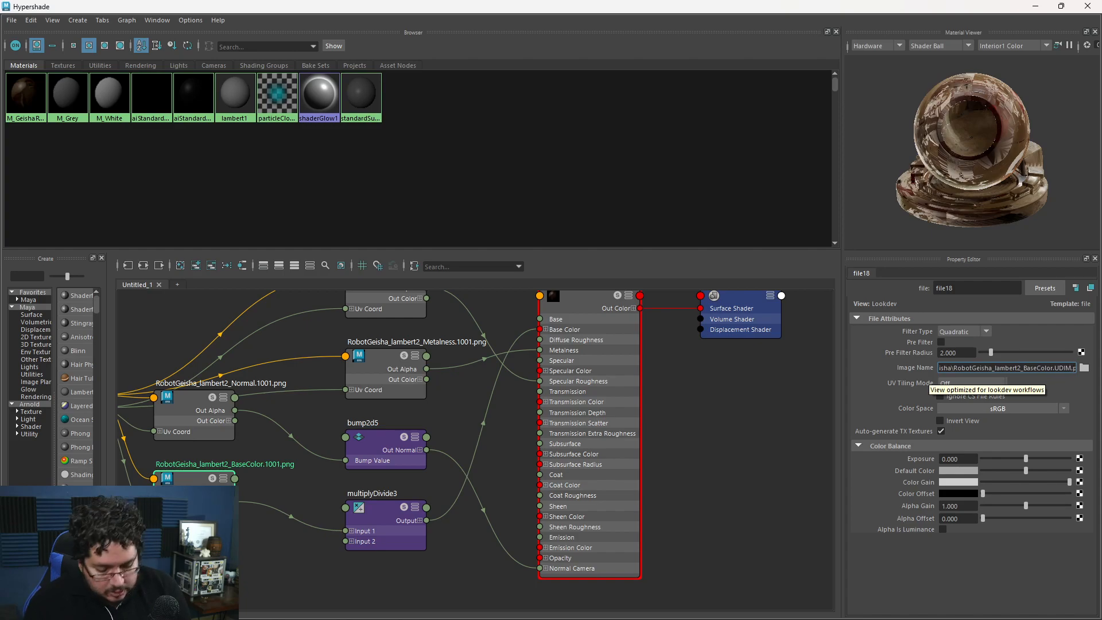
key(BackSpace)
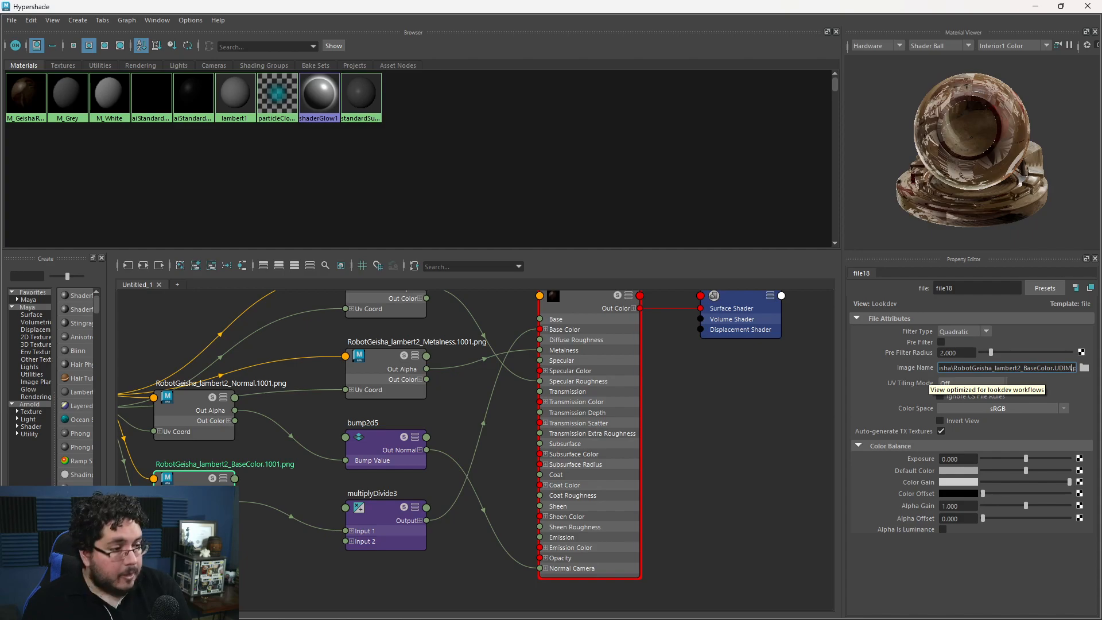
- Switch to Notepad, write the token <UDIM> and select it for copying, and return to the Hypershade
key(super)
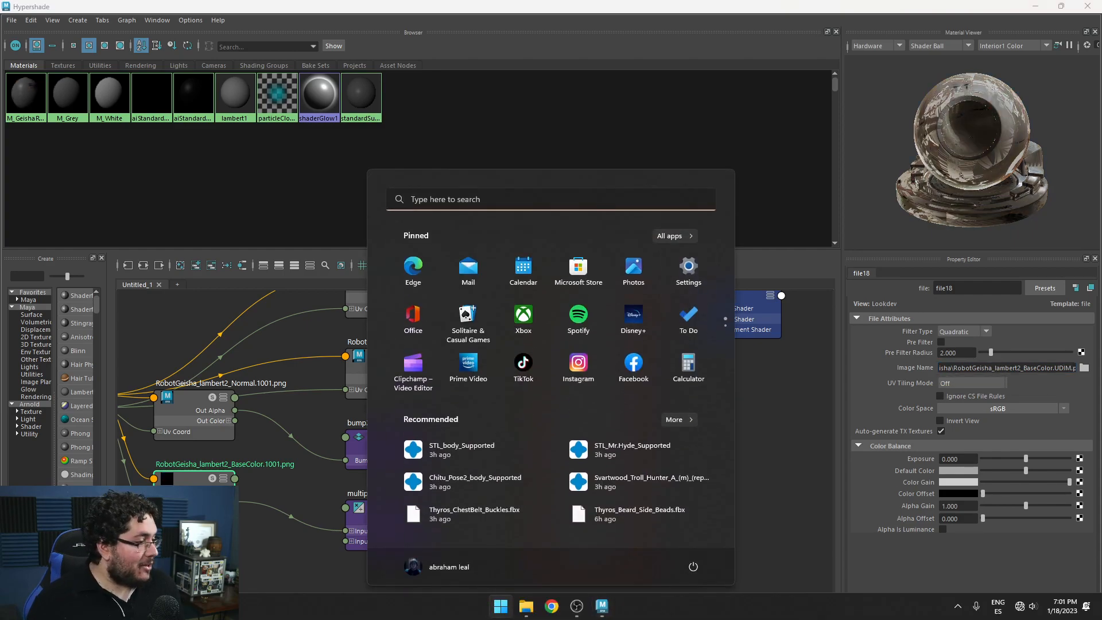
text(notepad)
key(Return)
text(<<<<)
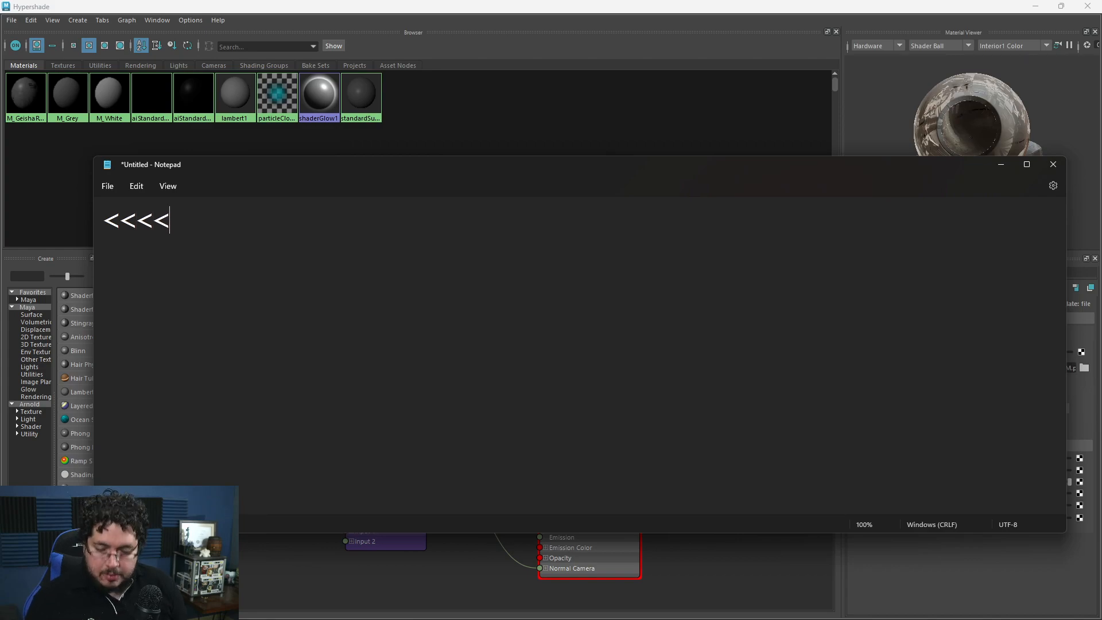
key(BackSpace)
key(BackSpace)
key(BackSpace)
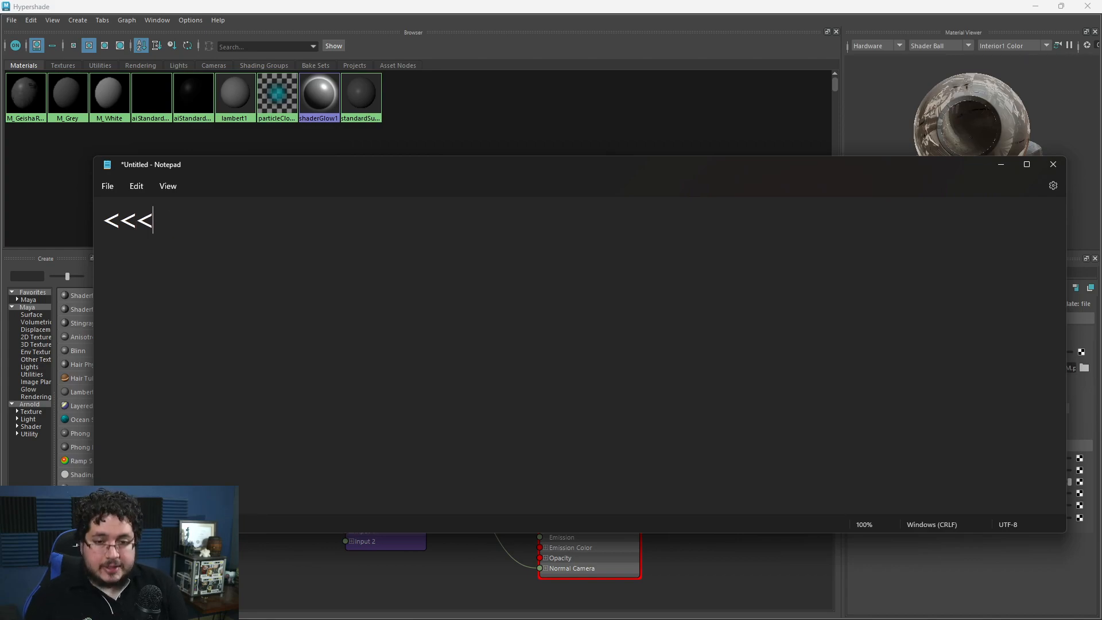
text(udim)
key(BackSpace)
key(BackSpace)
key(BackSpace)
key(BackSpace)
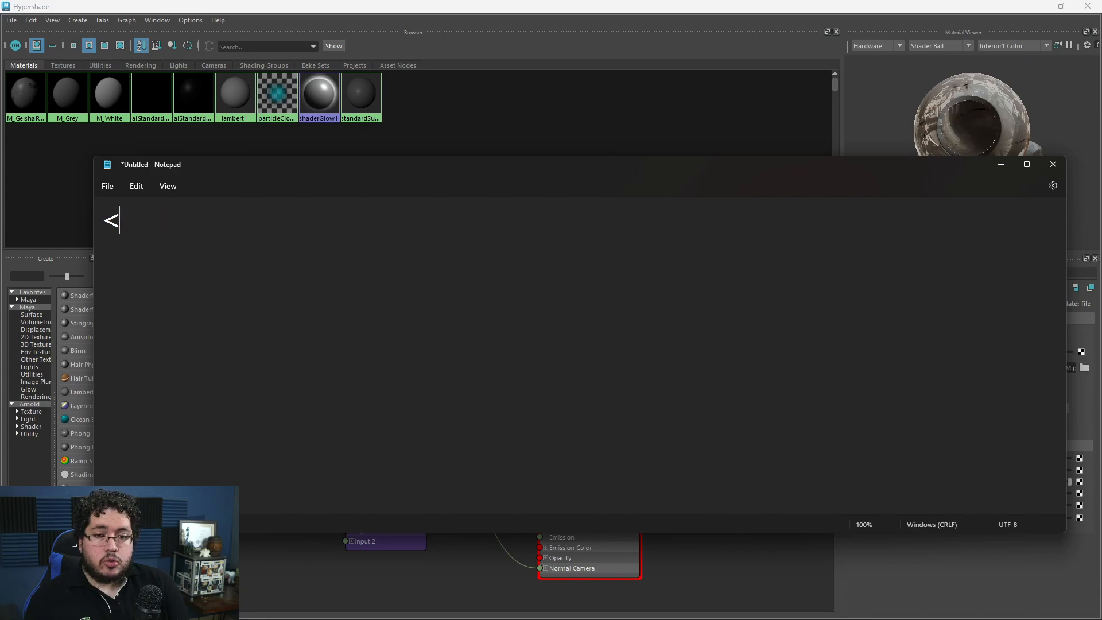
text(UDIM>)
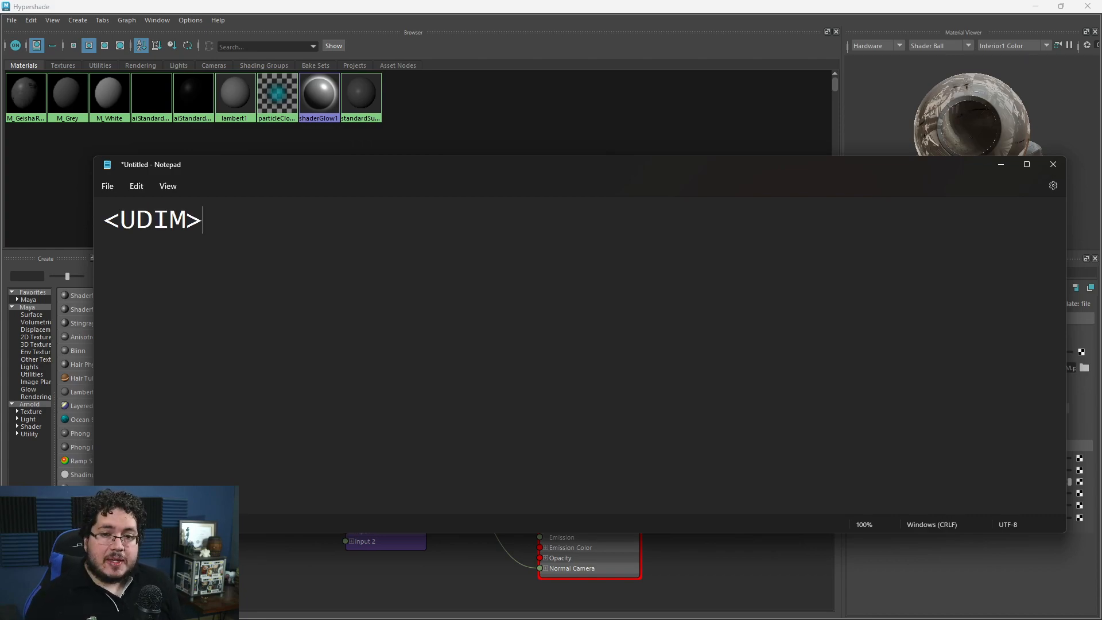
key(ctrl+a)
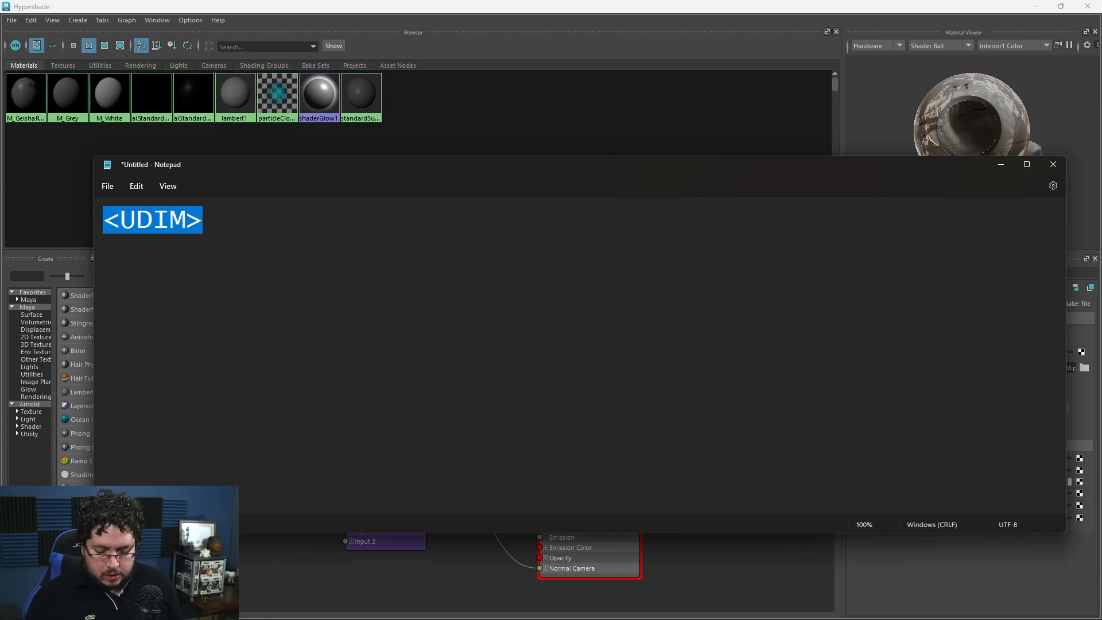
click(1001, 164)
- Change the BaseColor file node's image name to RobotGeisha_lambert2_BaseColor.<UDIM>.png
click(1063, 368)
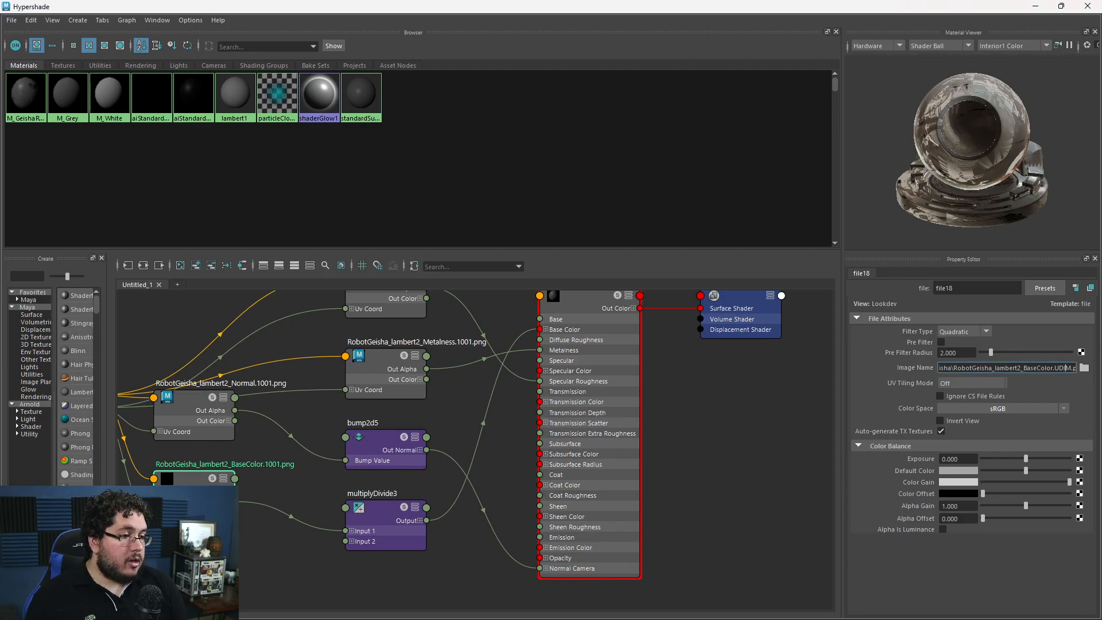
key(BackSpace)
key(BackSpace)
key(BackSpace)
key(BackSpace)
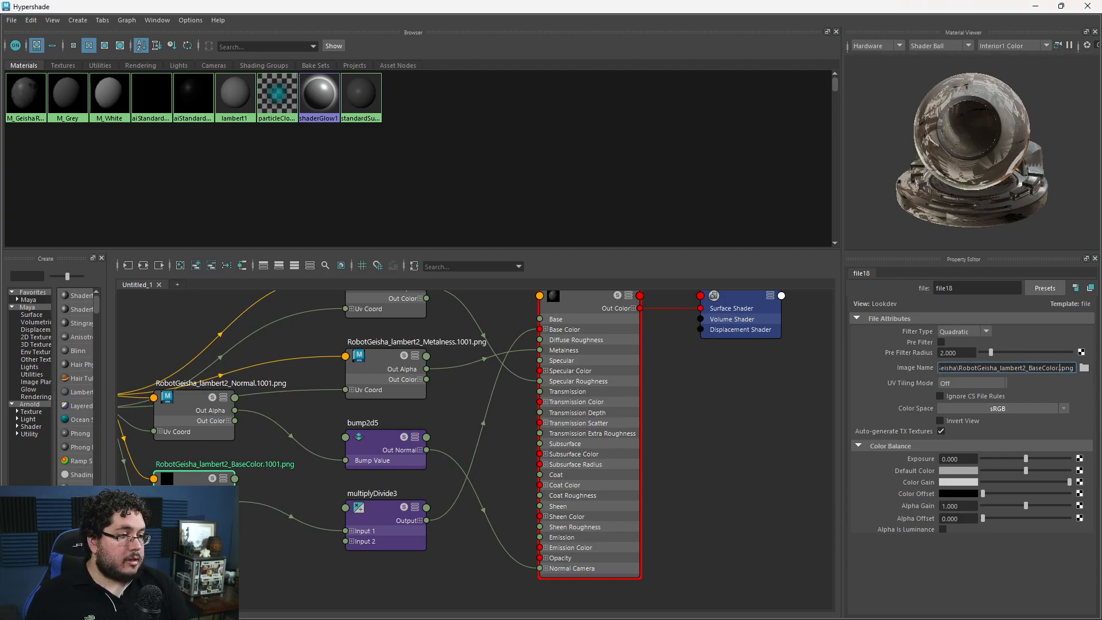
text(<UDIM>)
key(Return)
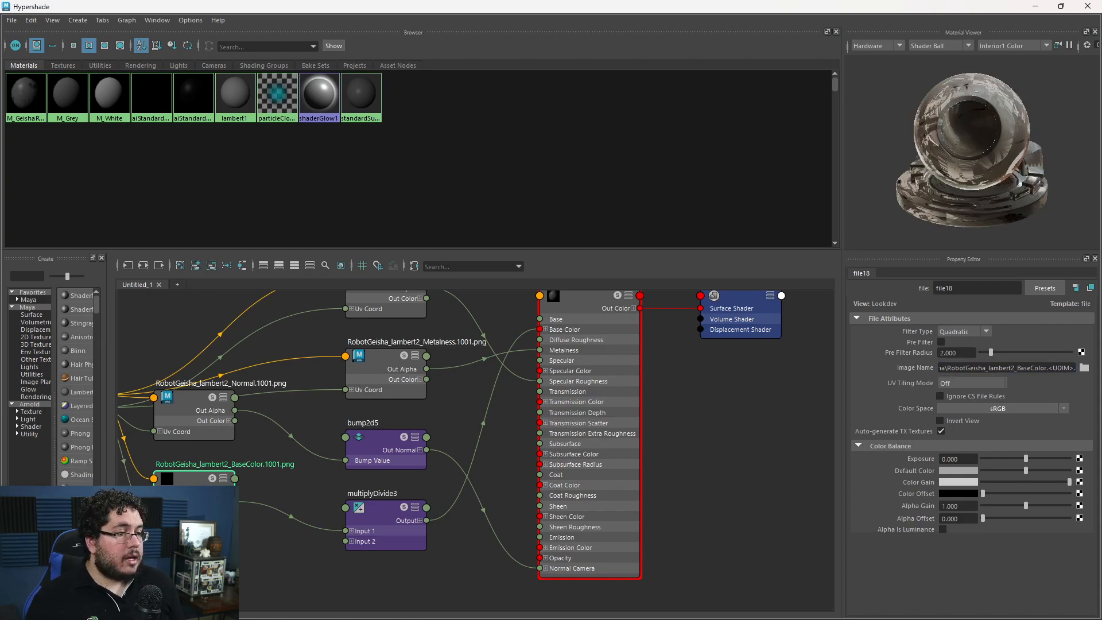
- Widen the property area and set the BaseColor texture's UV tiling mode to UDIM (Mari)
drag(842, 172, 744, 172)
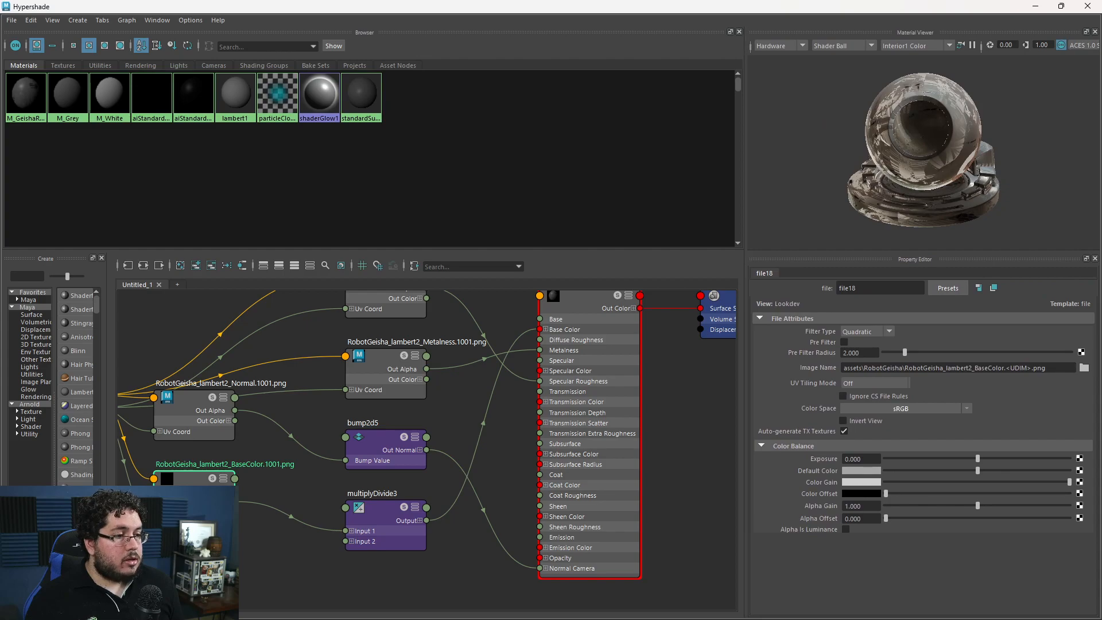
click(874, 383)
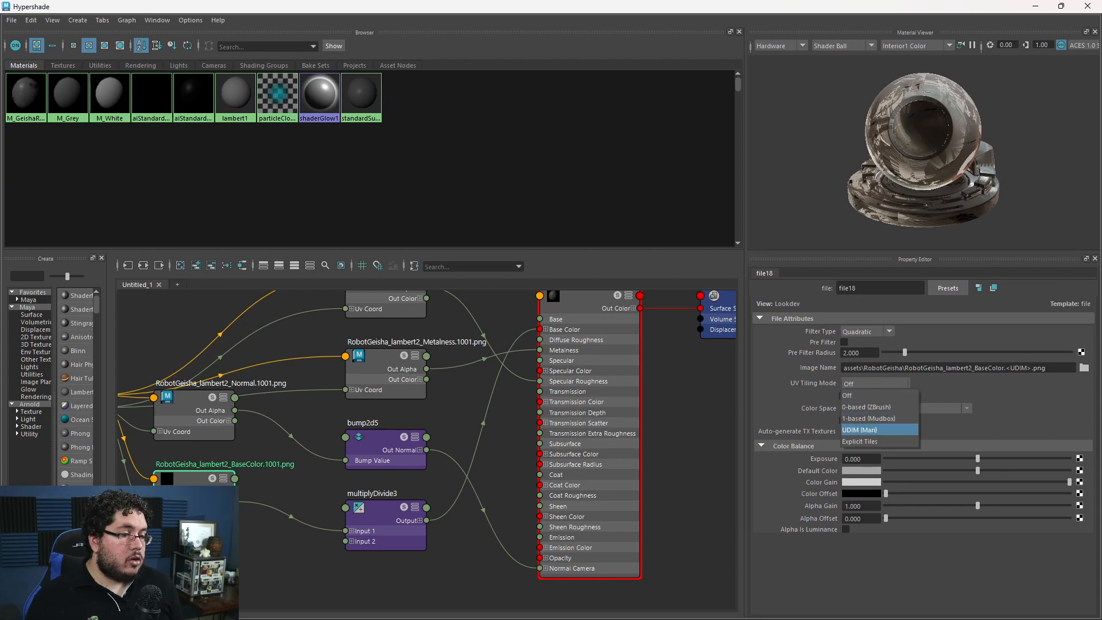
click(879, 430)
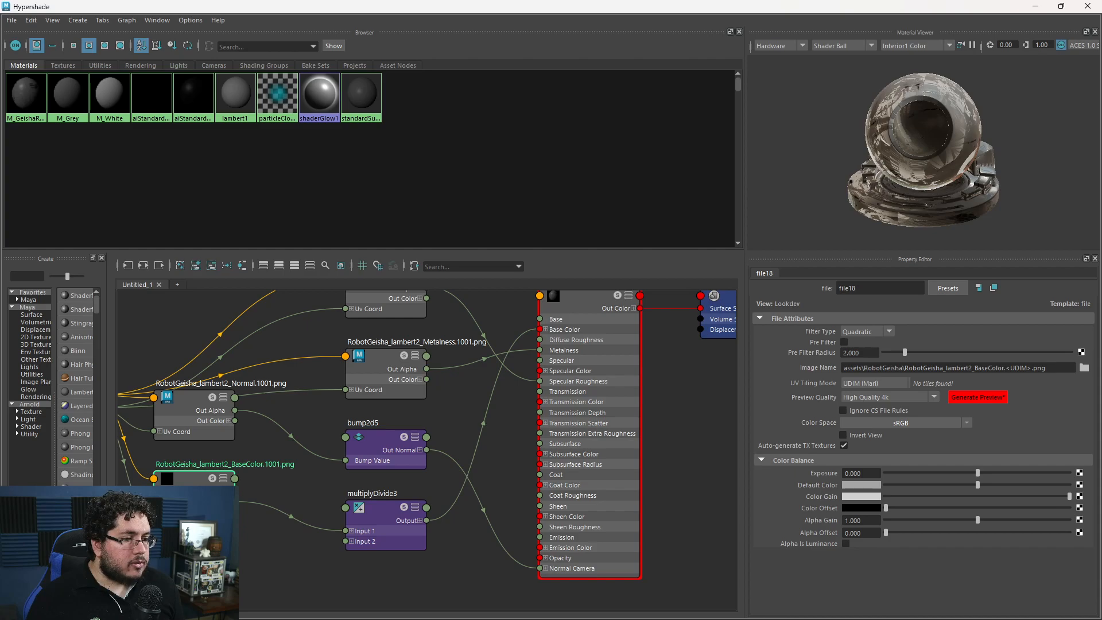
- Re-enter the BaseColor image name and switch its UV tiling mode to 1-based (Mudbox) and back to UDIM (Mari)
drag(981, 368, 940, 368)
click(1010, 368)
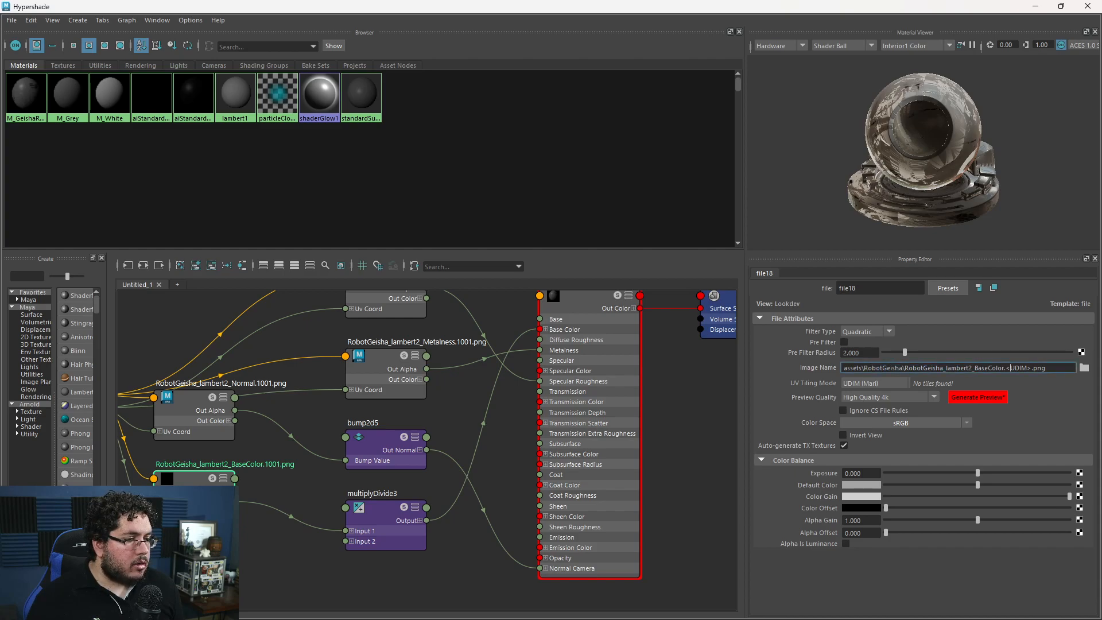
key(Return)
click(874, 383)
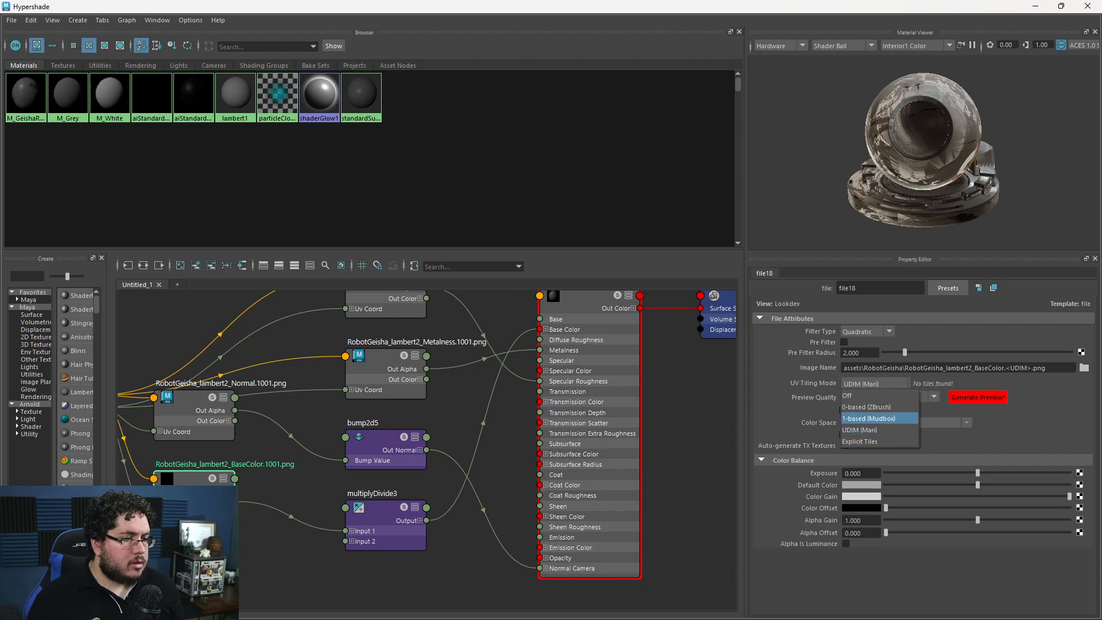
click(869, 418)
click(875, 383)
click(878, 430)
- Try removing the periods around <UDIM> in the BaseColor image name, and reopen the recovered scene
click(1006, 368)
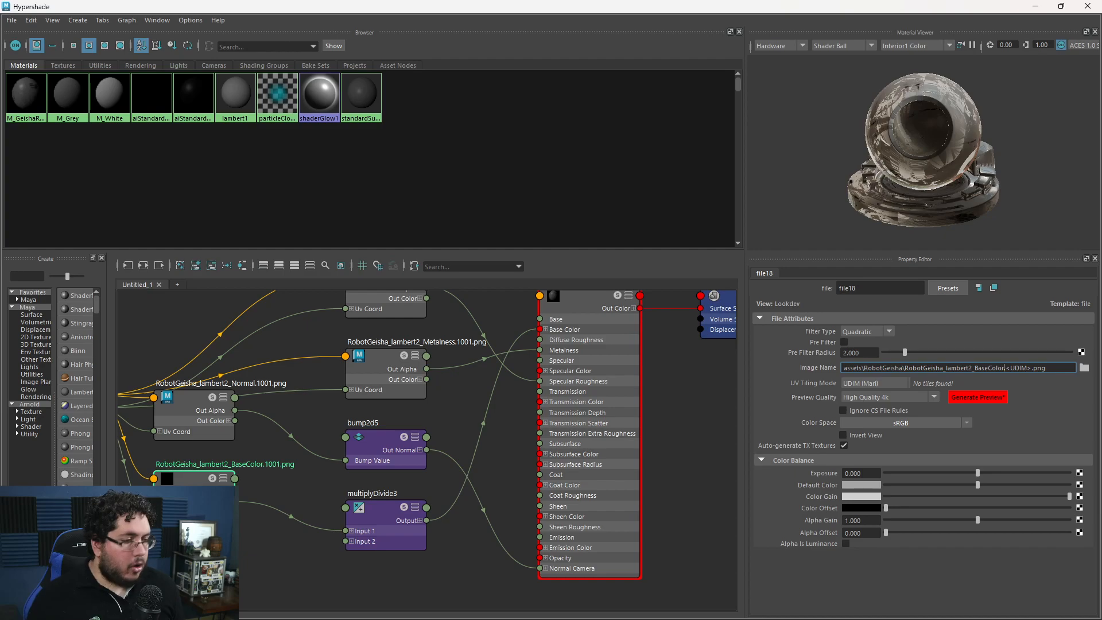
key(BackSpace)
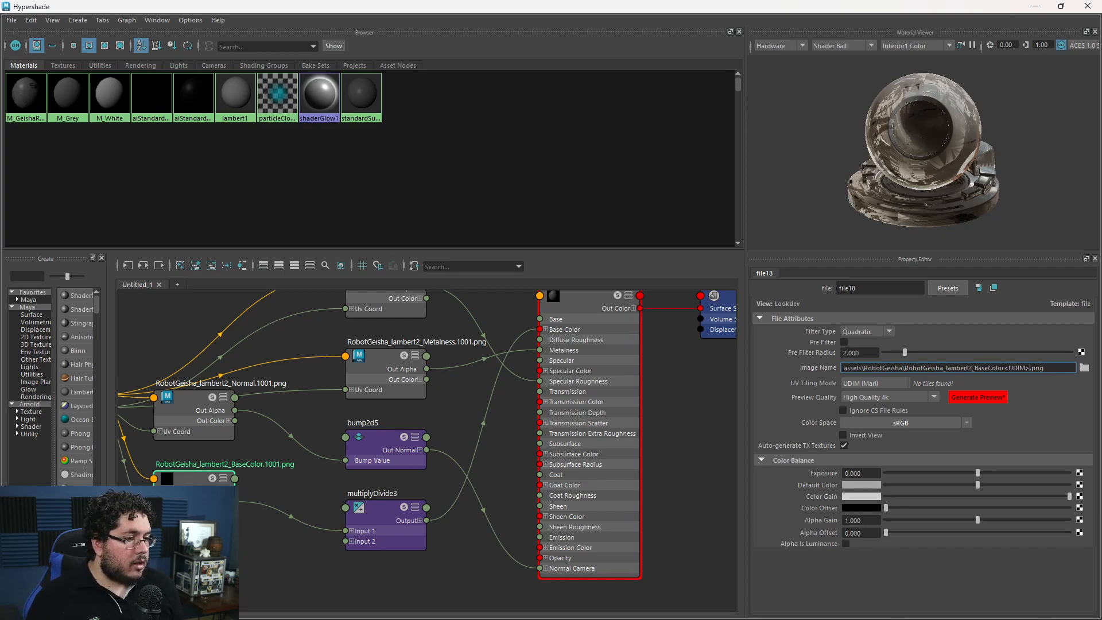
key(BackSpace)
key(Return)
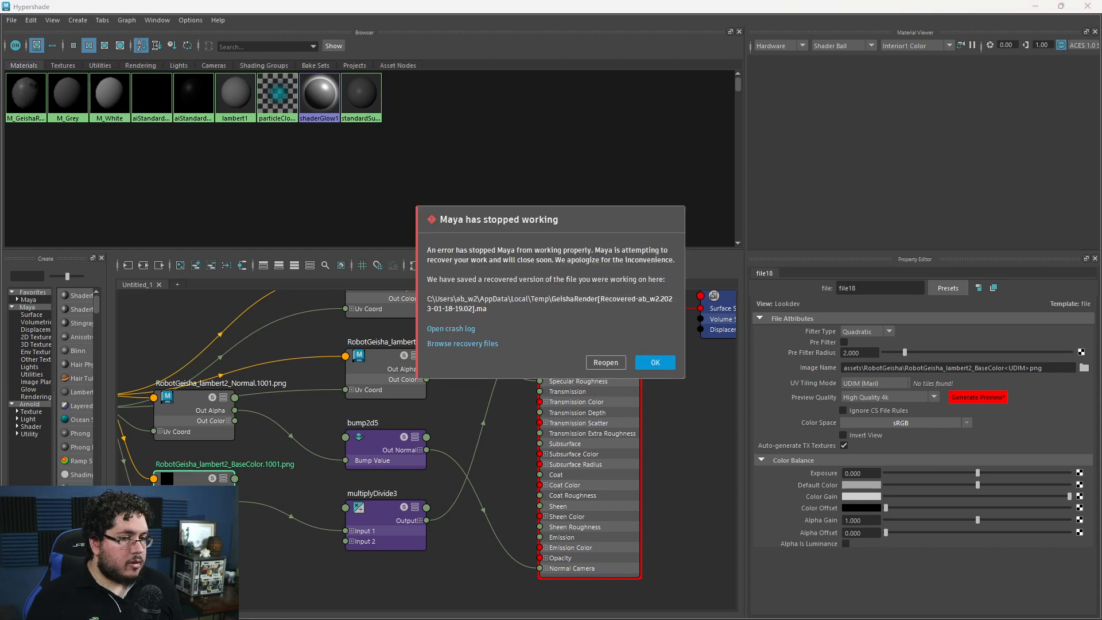
key(Return)
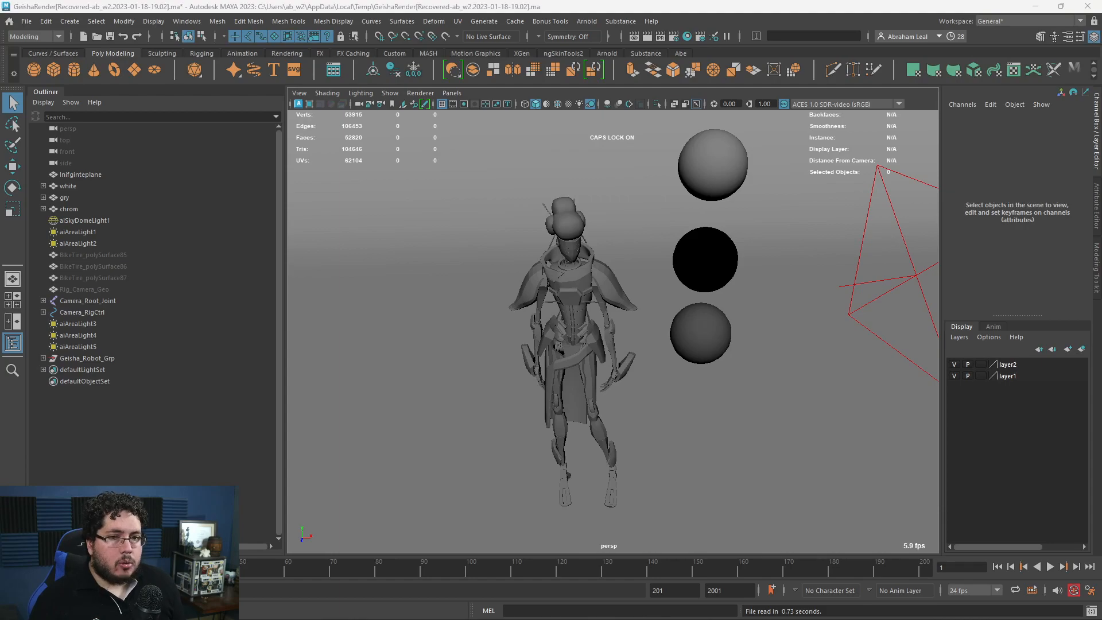
- Start saving the scene under another name and set the project to H:\00_ProyectosCritical\2023\NT_LIVE
click(26, 21)
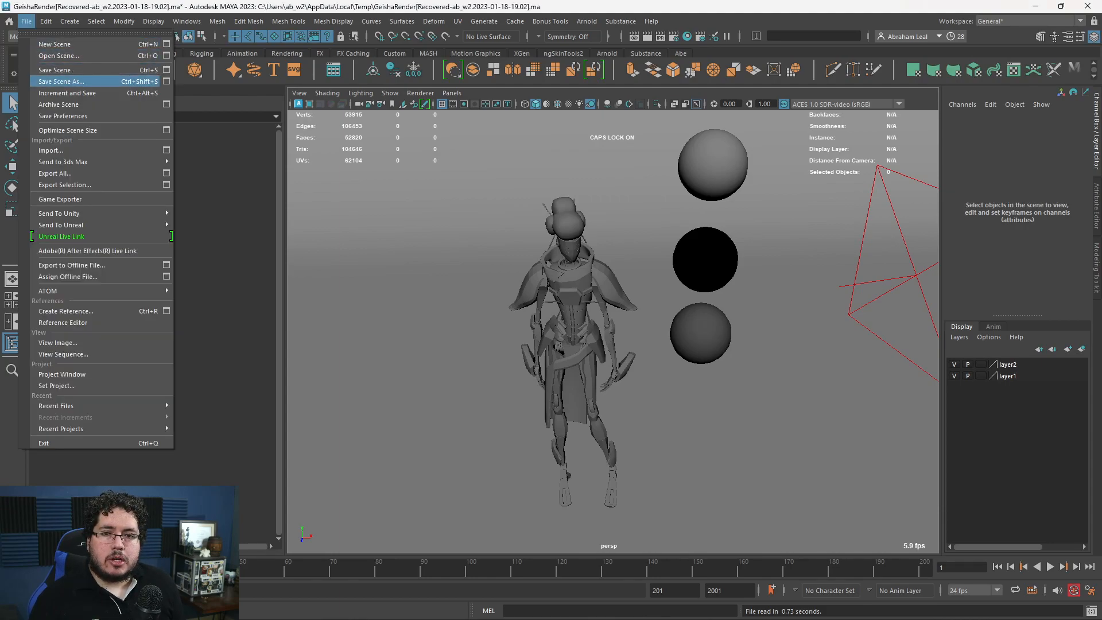
click(62, 82)
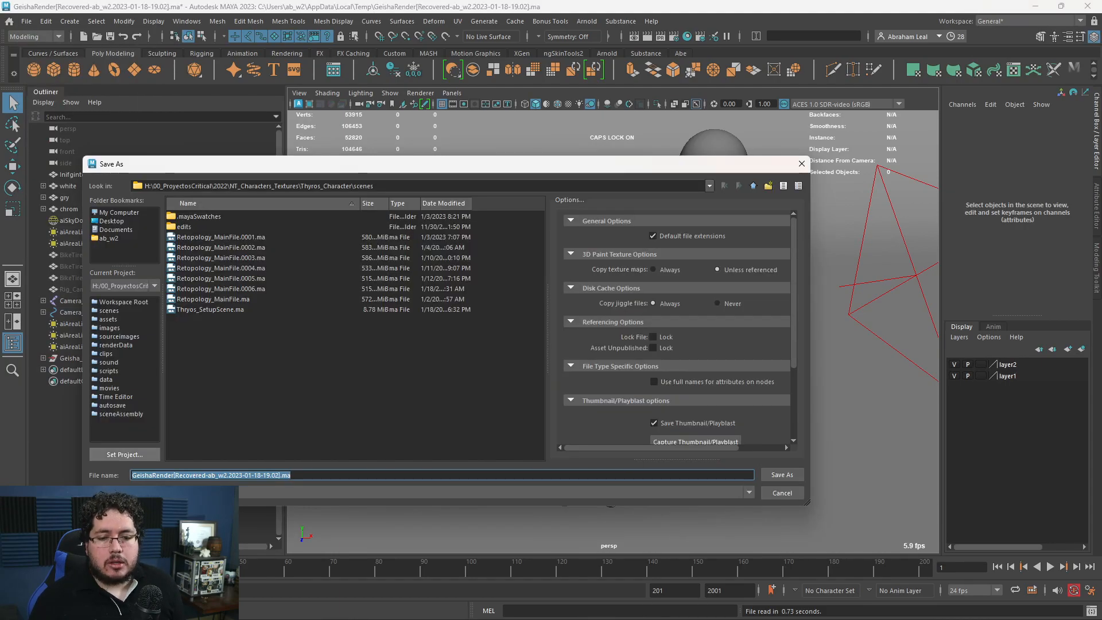
click(124, 454)
click(768, 201)
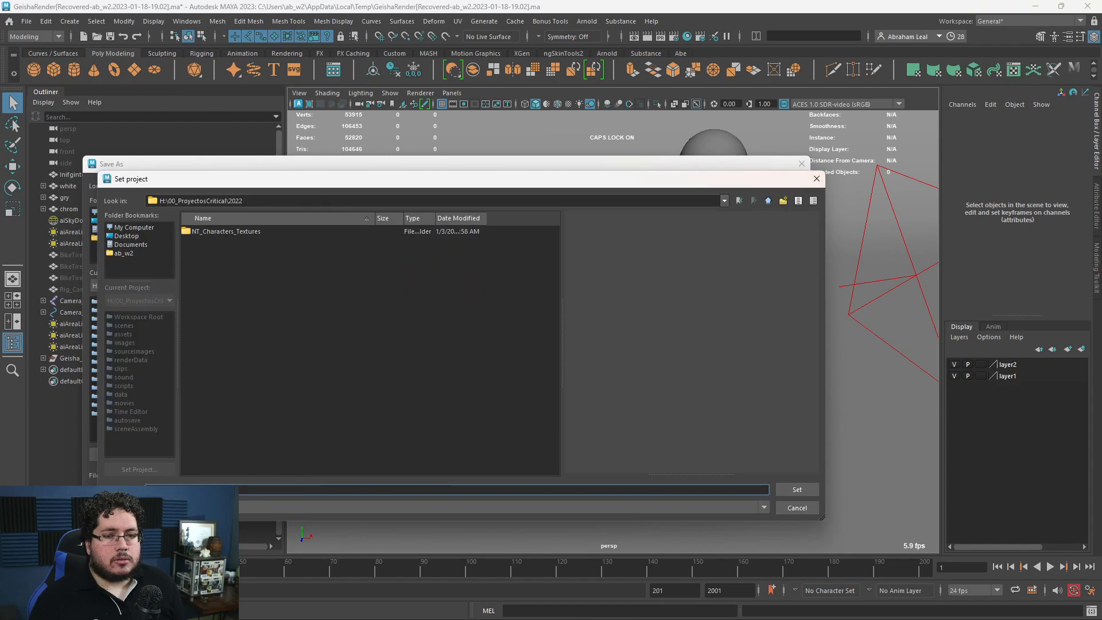
click(768, 201)
double_click(198, 262)
double_click(202, 232)
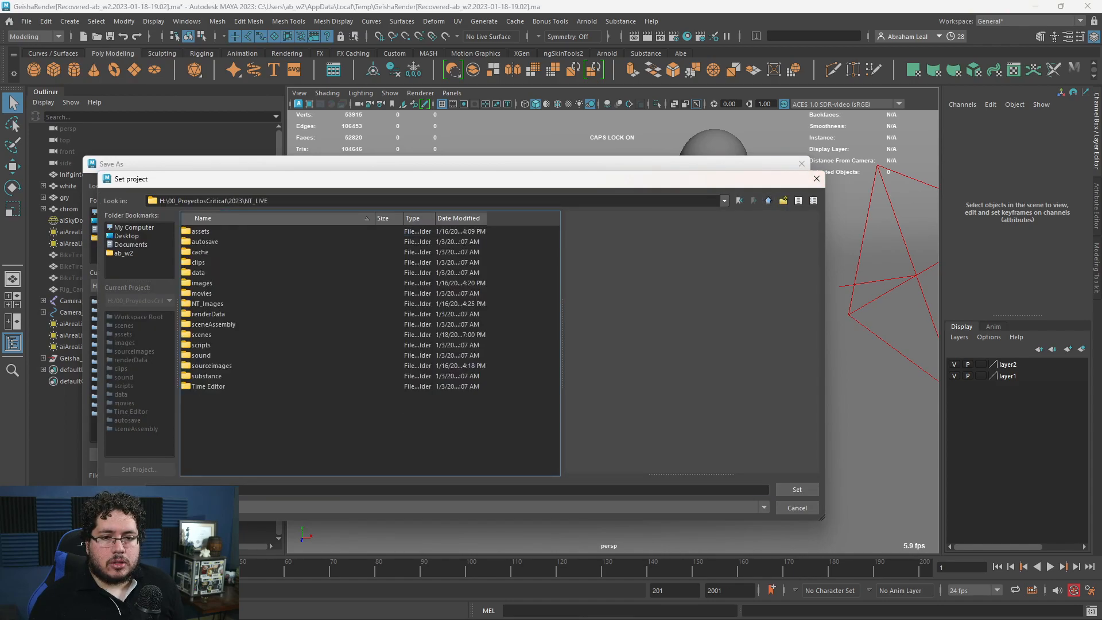
click(796, 489)
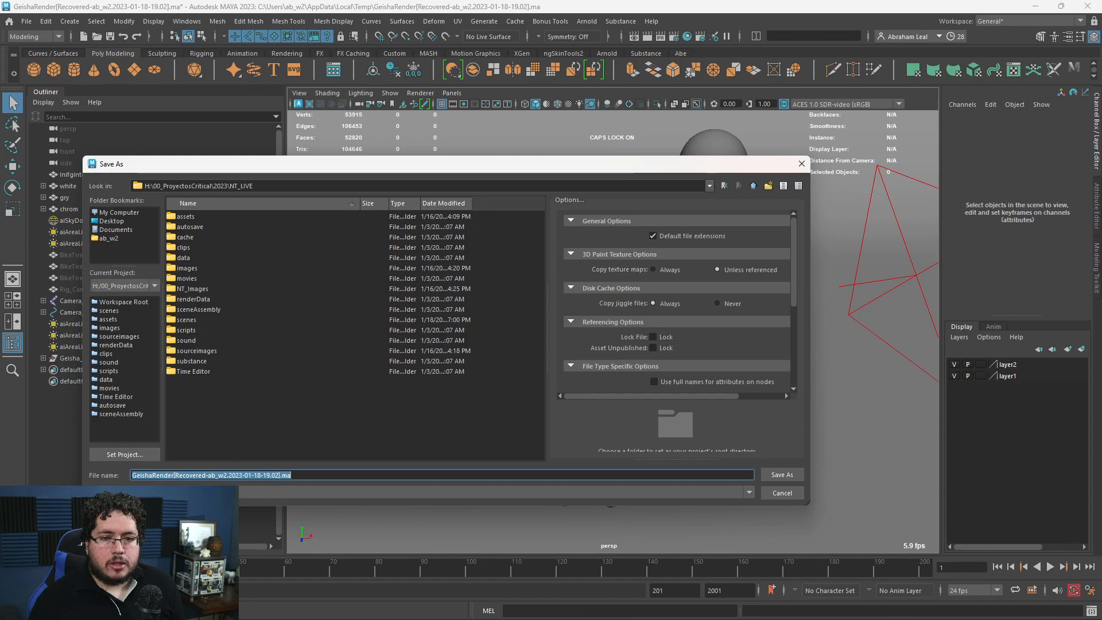
- Save the recovered scene over GeishaRender.ma in the project's scenes folder
double_click(187, 319)
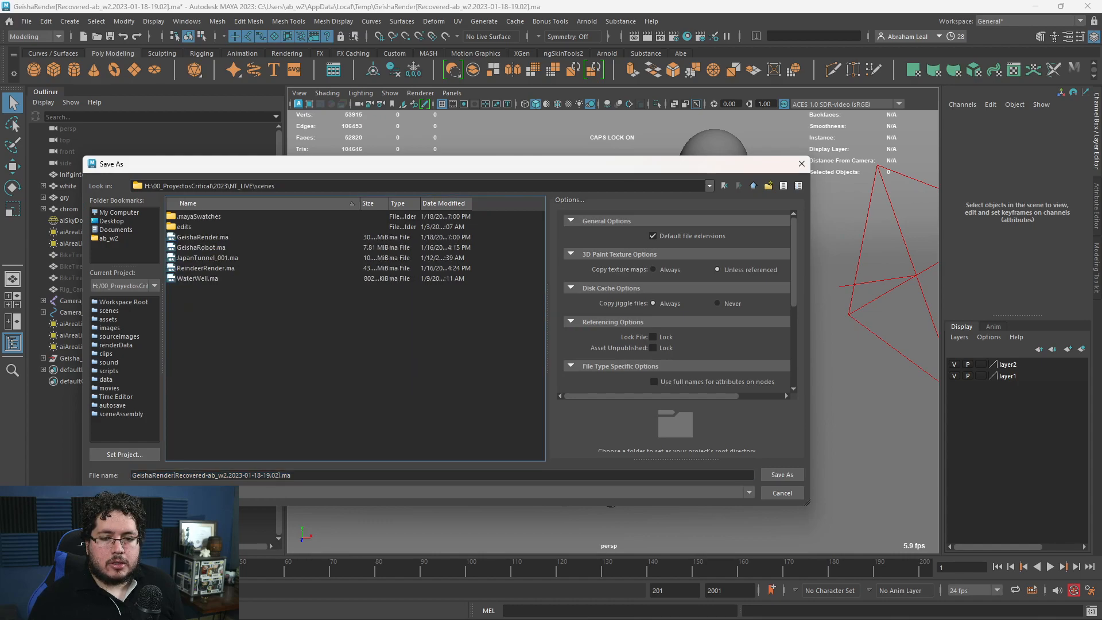
click(202, 237)
click(781, 474)
click(422, 351)
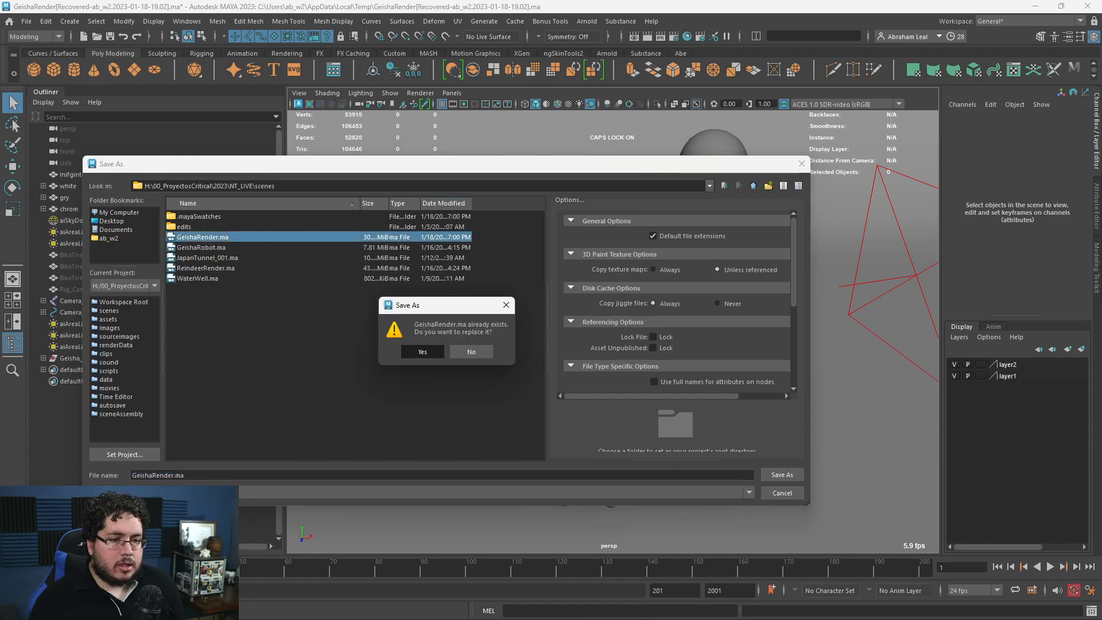
- Open the BaseColor file node feeding the left chest armor's M_GeishaRobot material and widen the attribute area
click(574, 280)
key(ctrl+a)
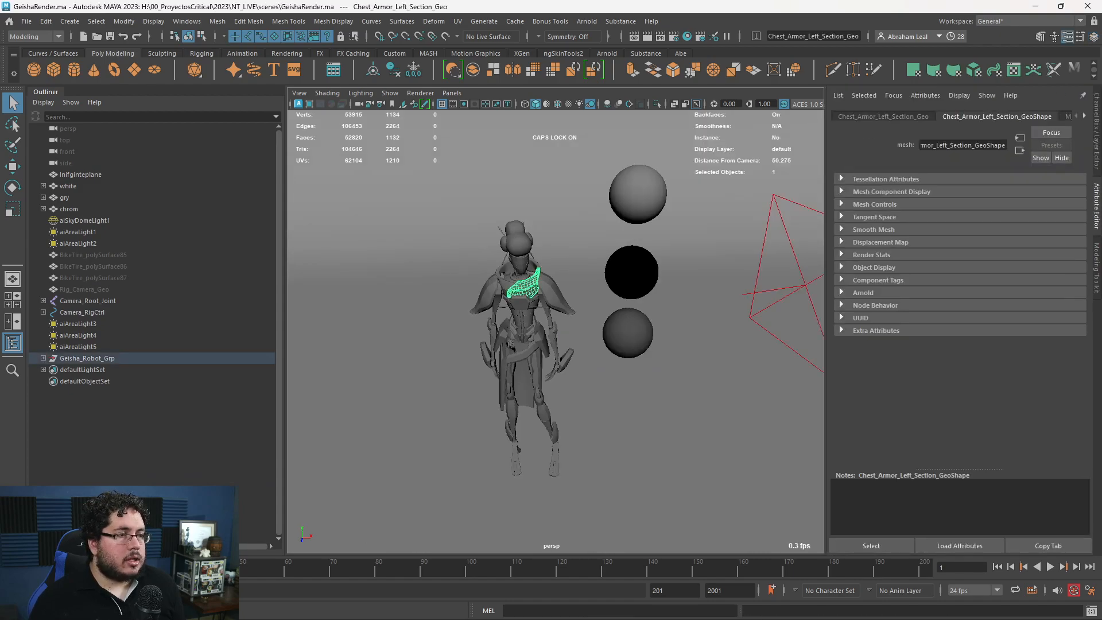
click(1068, 116)
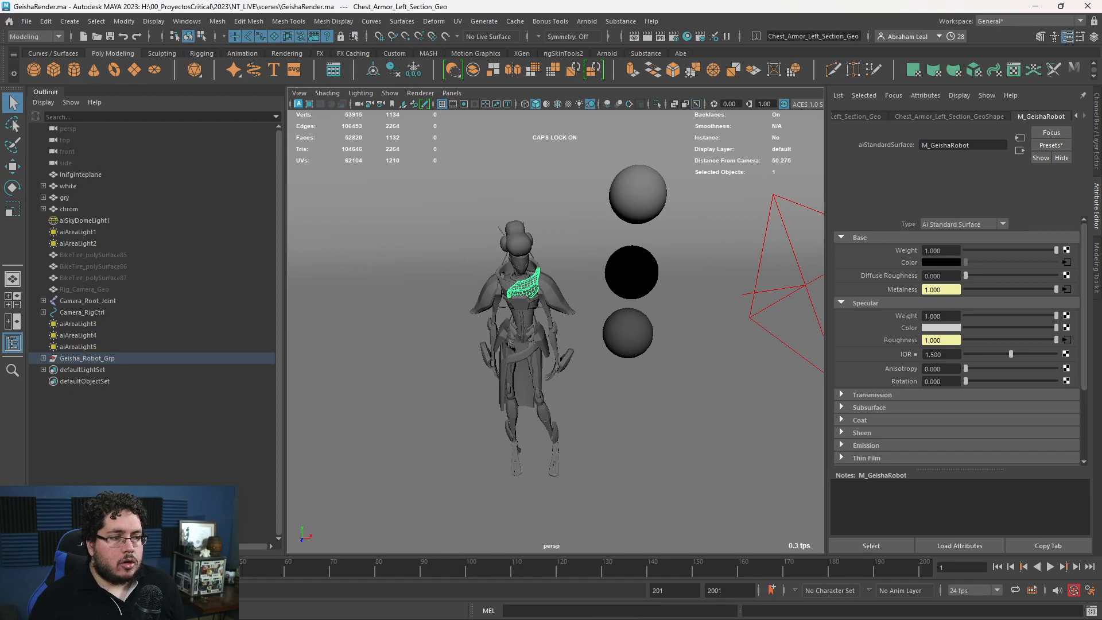
alt+right_drag(619, 367, 516, 368)
alt+drag(516, 367, 553, 402)
alt+right_drag(553, 402, 597, 402)
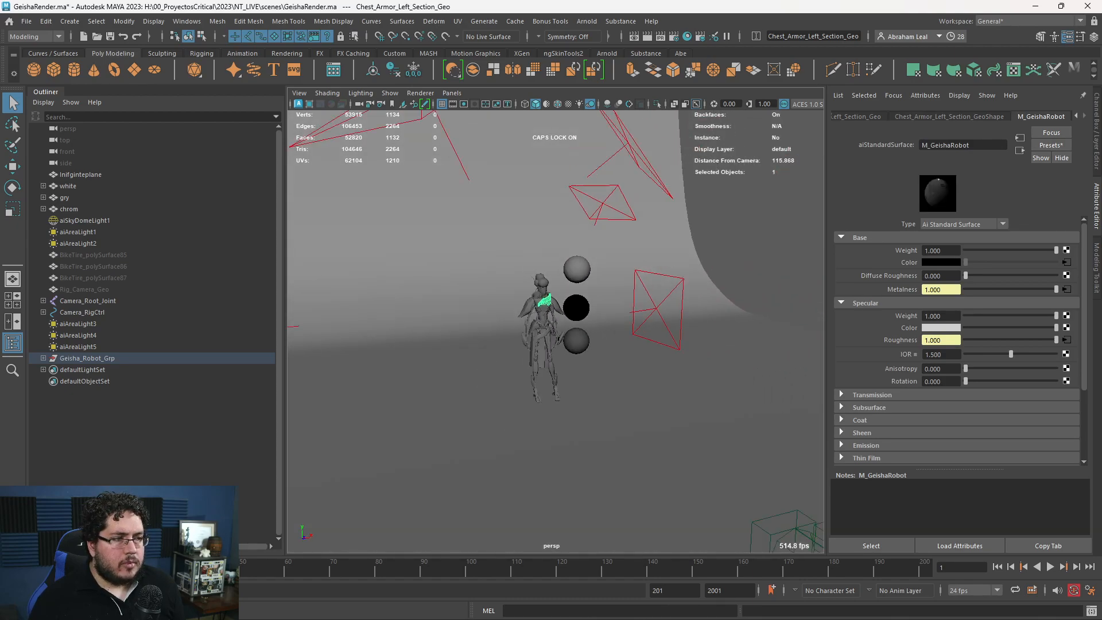
click(1066, 262)
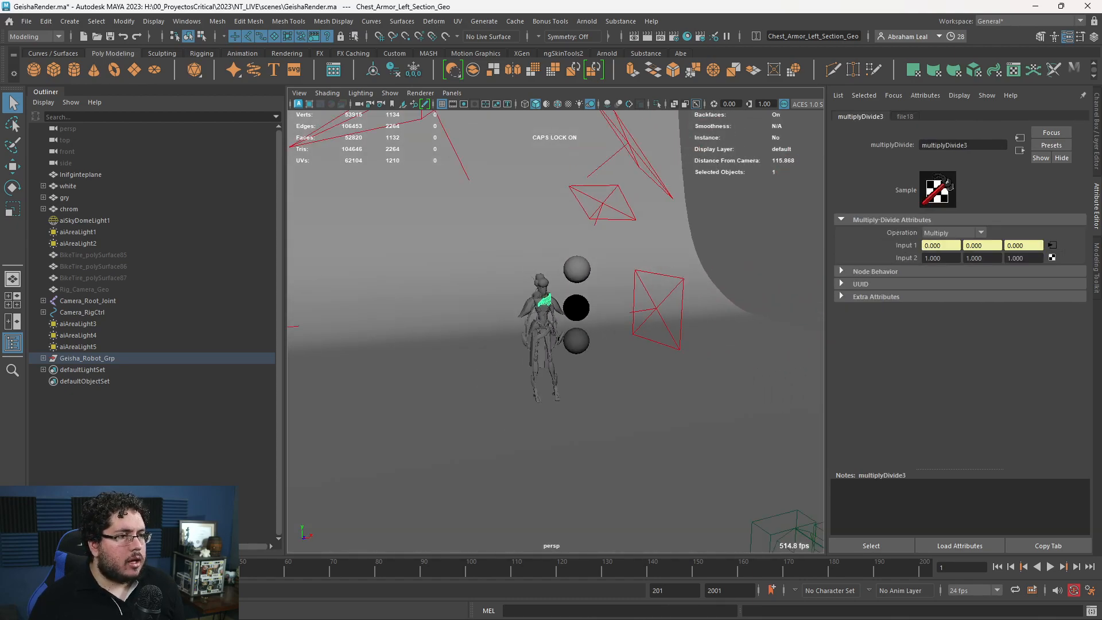
click(905, 117)
drag(826, 322, 695, 322)
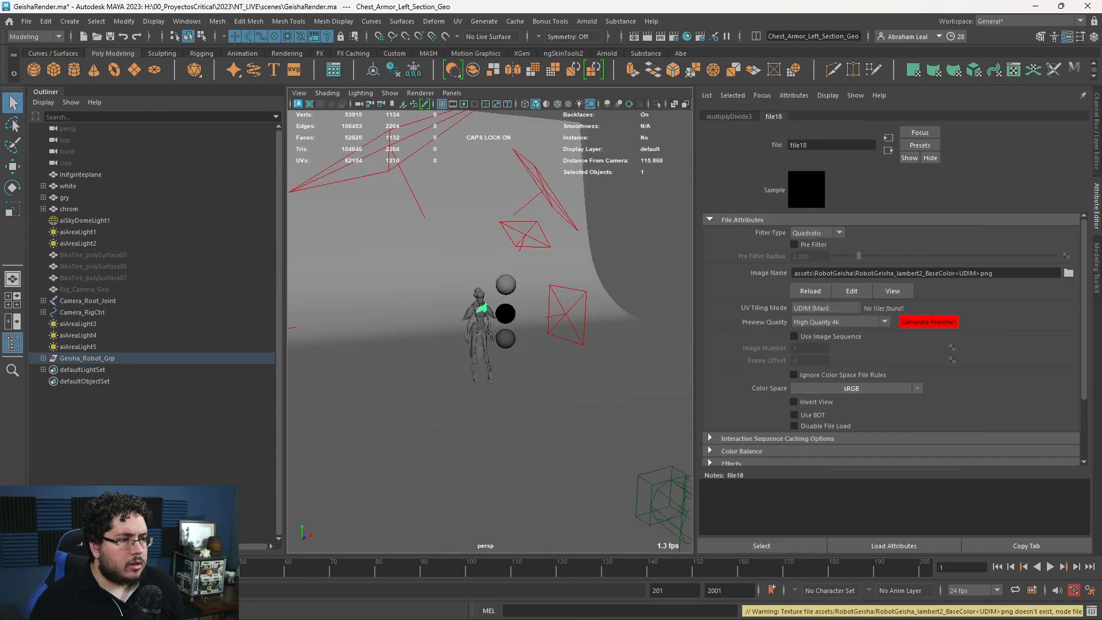
- Try restoring the periods around <UDIM> in the BaseColor image name and reload the texture
click(955, 274)
text(.)
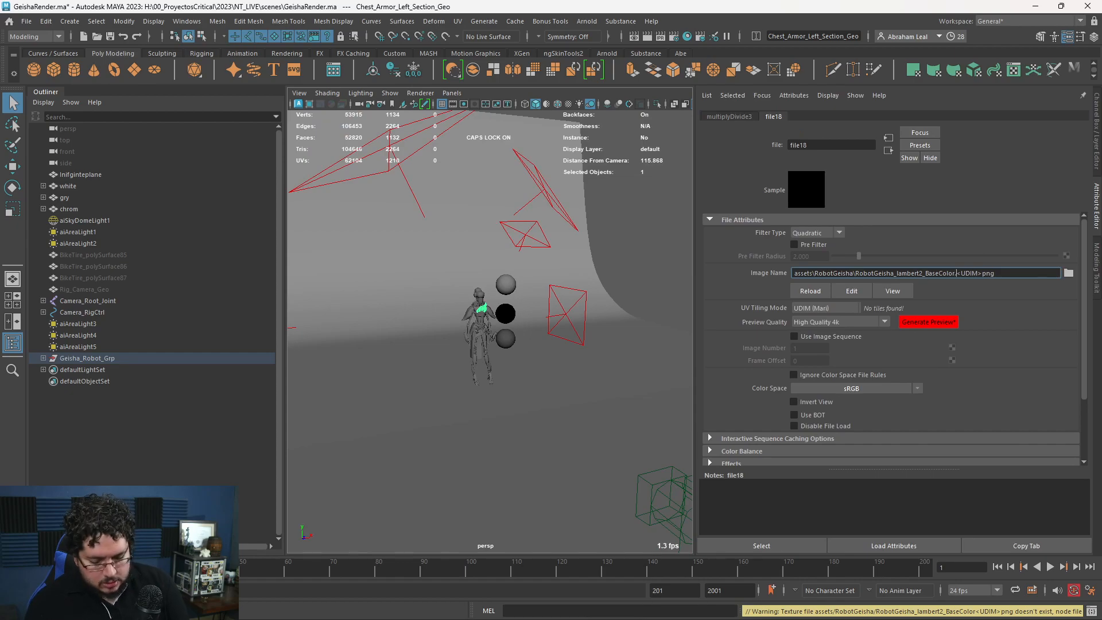
text(.)
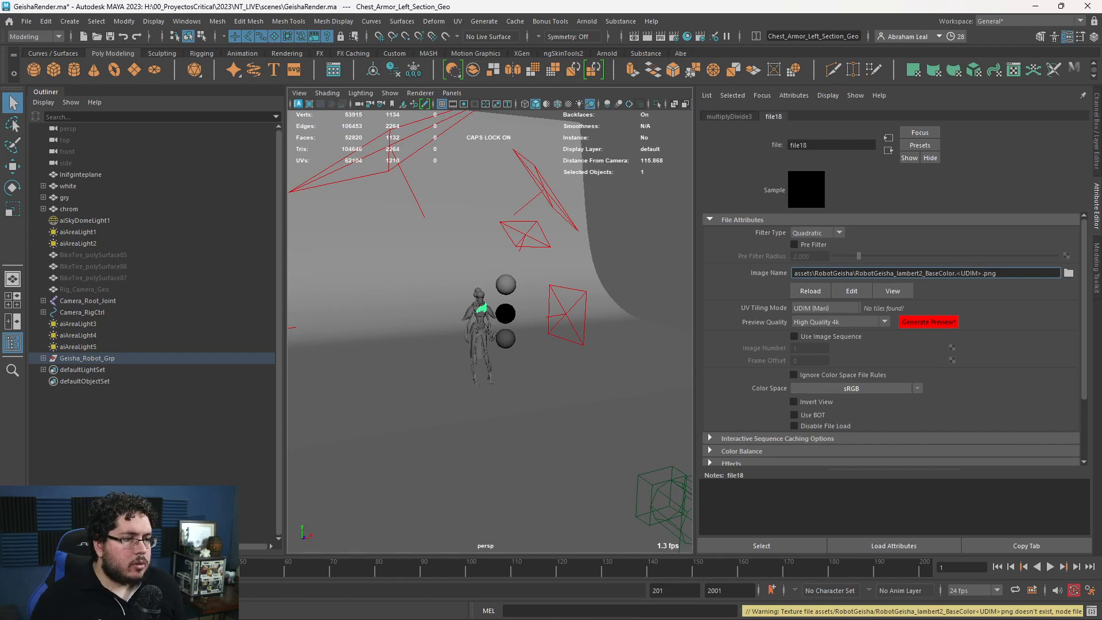
click(810, 291)
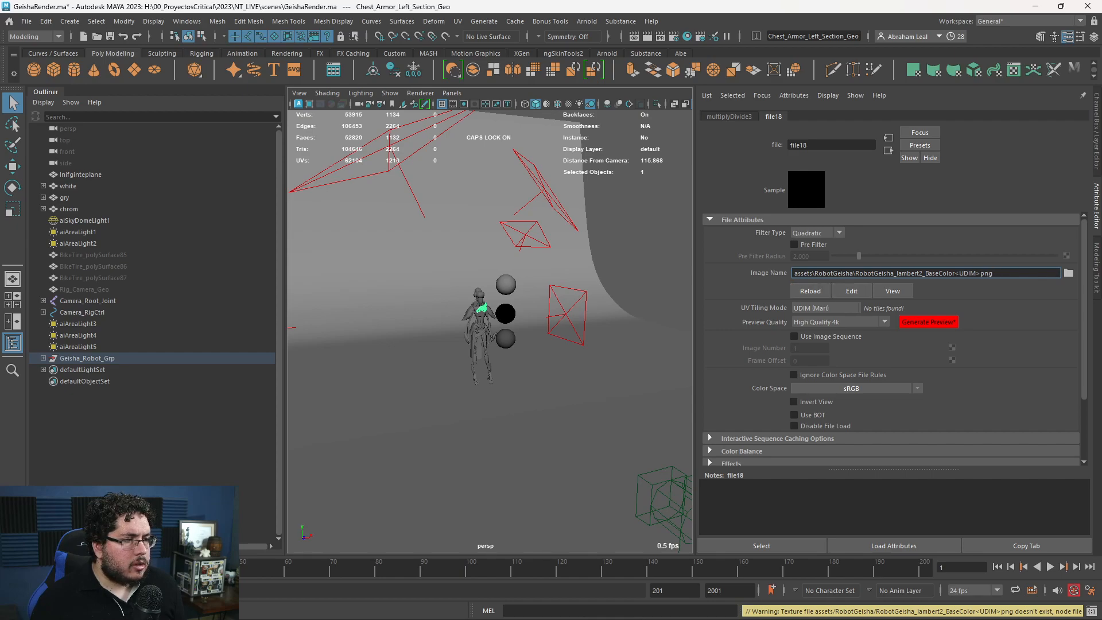
- Try 0-based (ZBrush) and 1-based (Mudbox) UV tiling on the BaseColor texture, and undo the changes
click(825, 308)
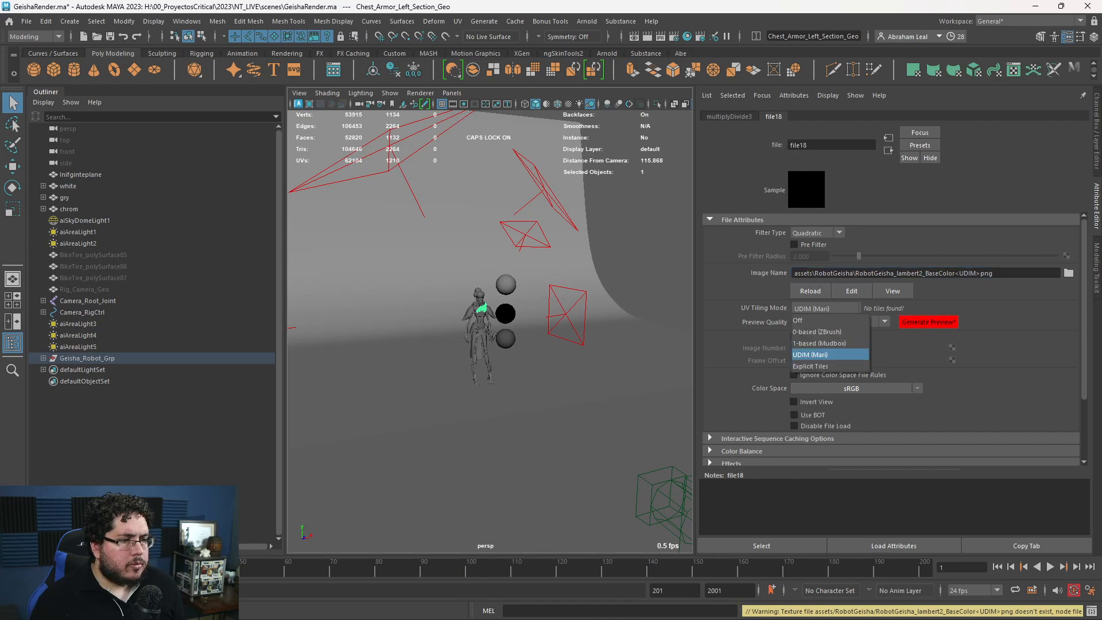
click(817, 332)
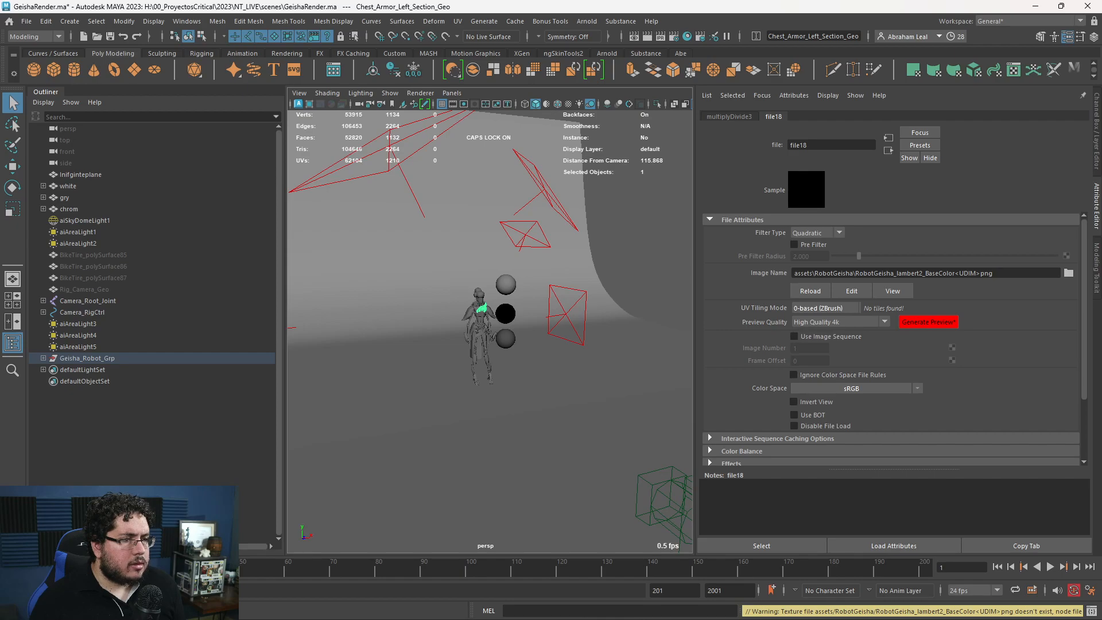
click(825, 308)
click(818, 344)
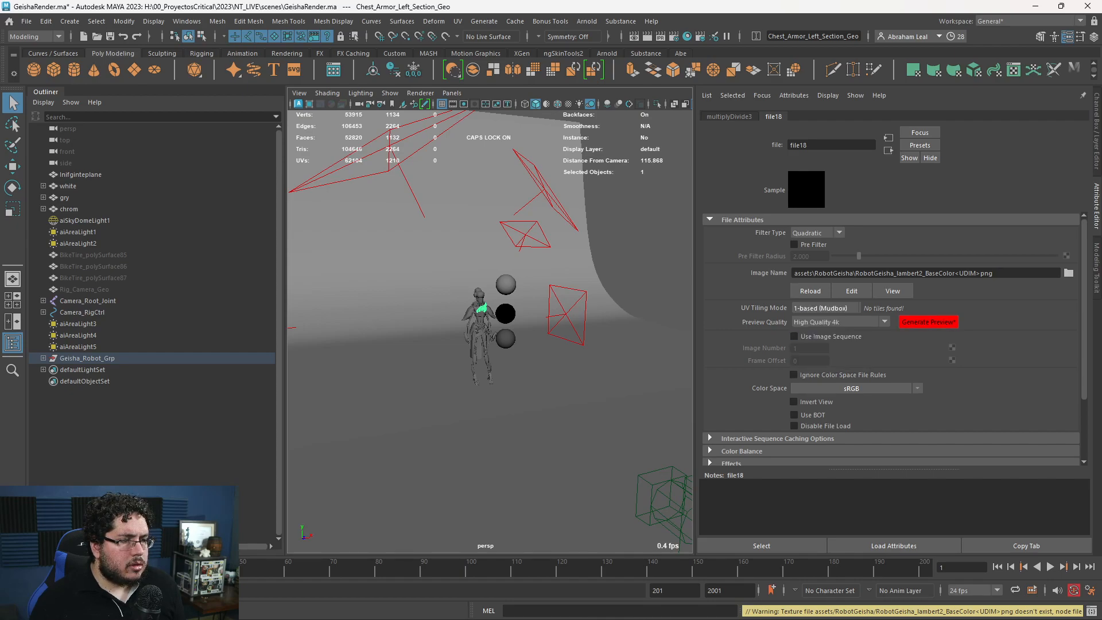
key(ctrl+z)
key(ctrl+z)
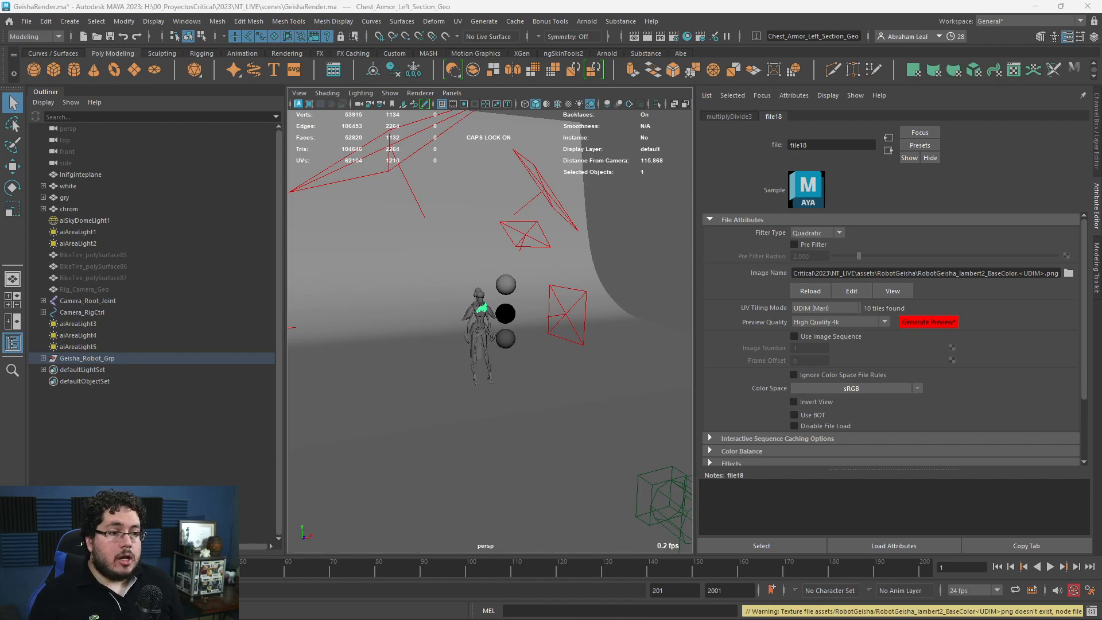
- Save the GeishaRender.ma scene and clear the selection
scroll(489, 321, up, 8)
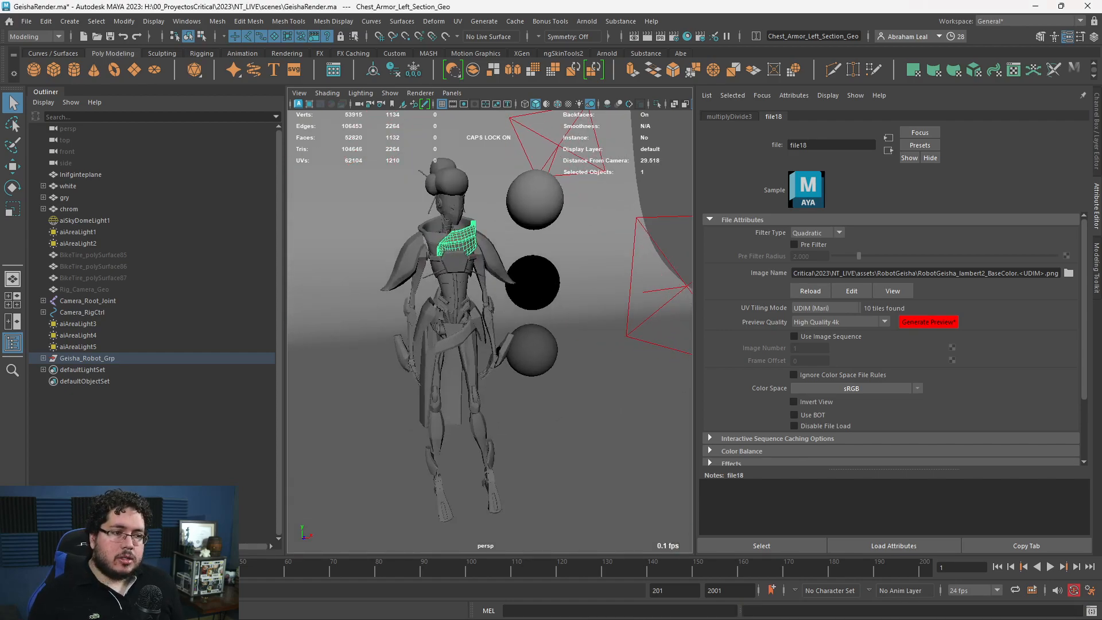
scroll(492, 354, down, 5)
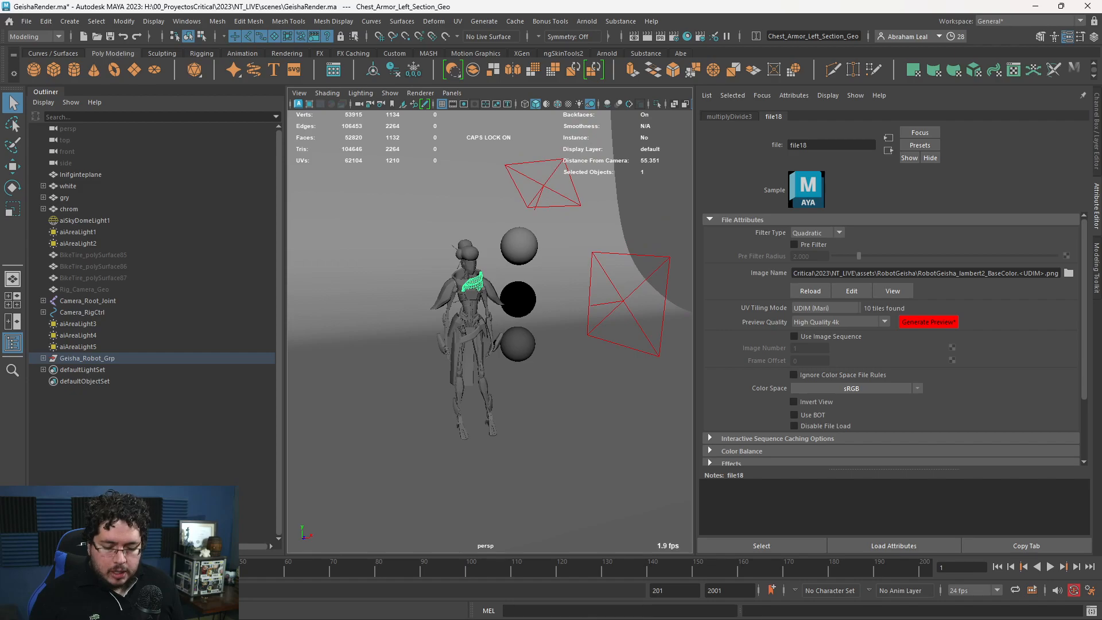
key(ctrl+s)
click(654, 229)
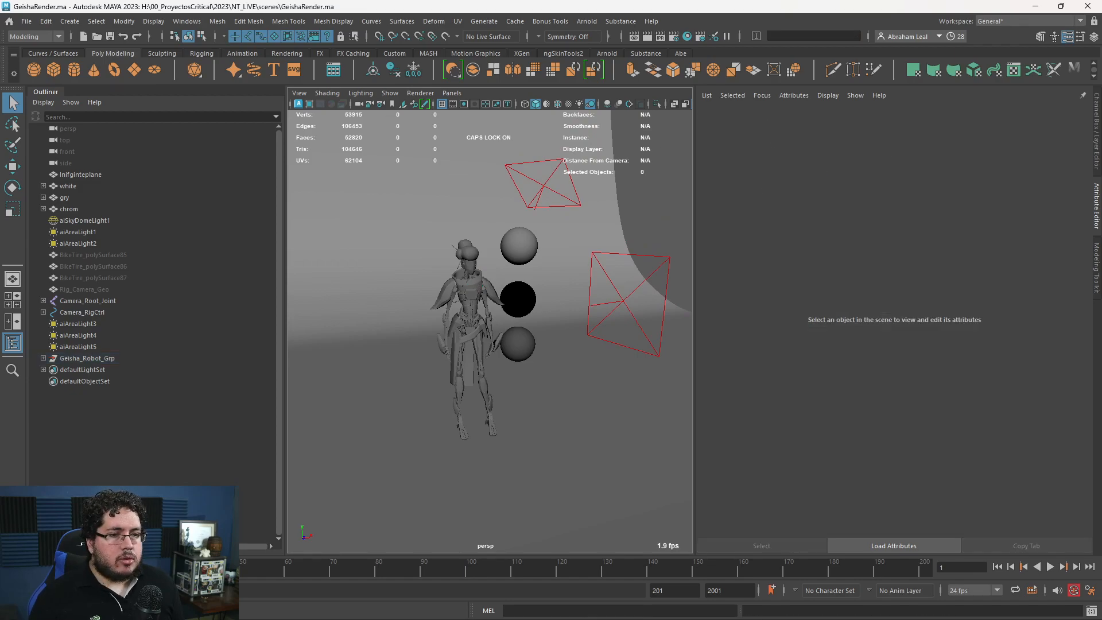
- Select the left chest armor, open its M_GeishaRobot network in Hypershade and select the BaseColor texture node
scroll(490, 327, up, 5)
click(440, 188)
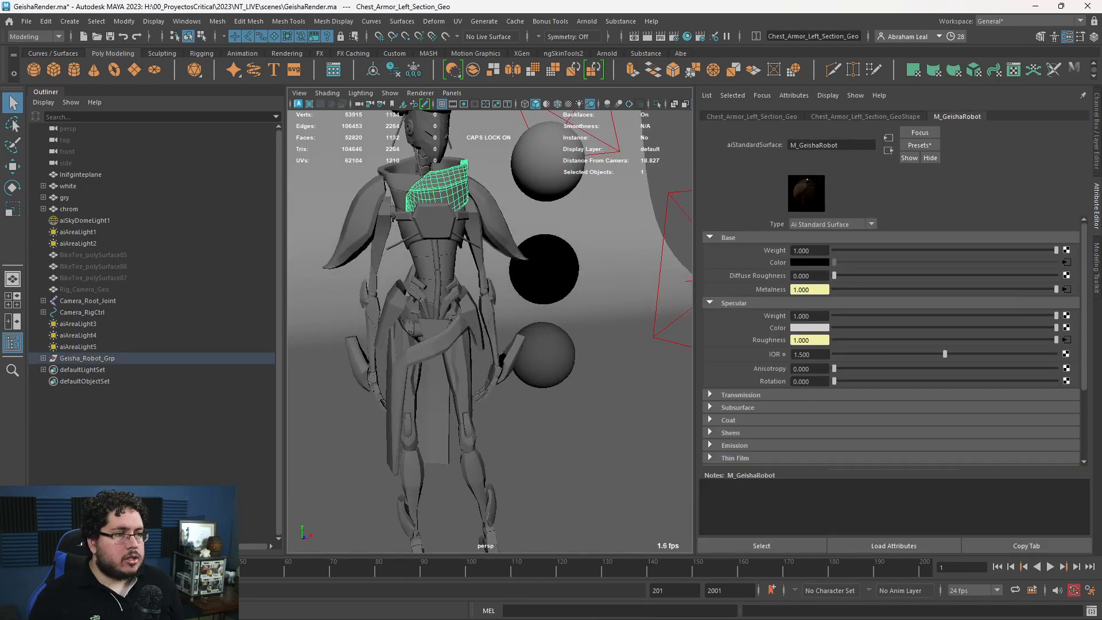
click(687, 36)
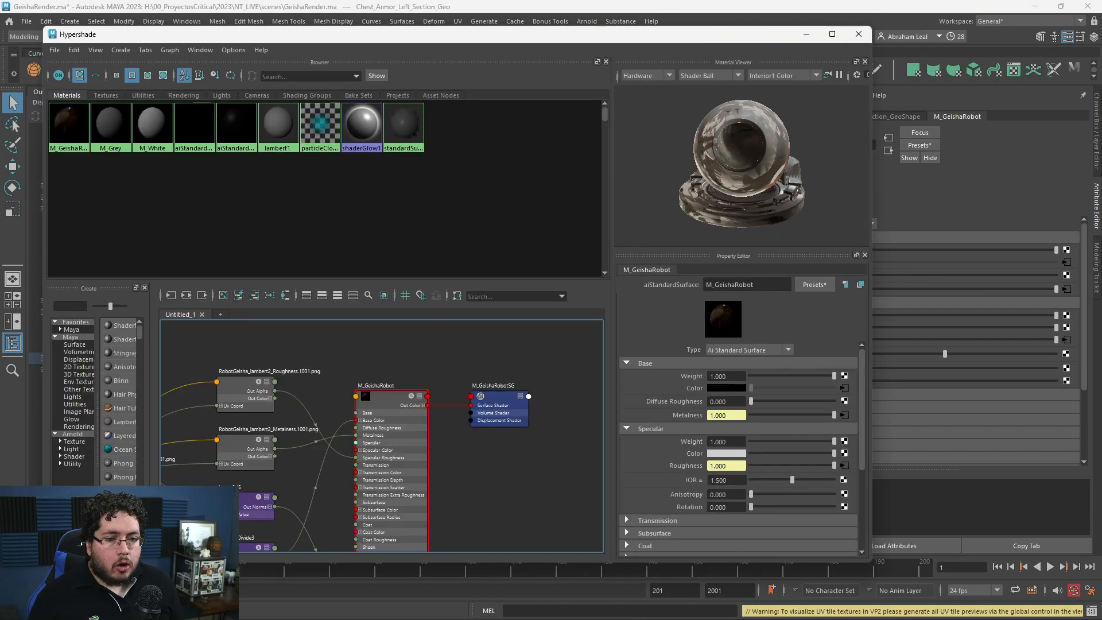
scroll(381, 436, up, 3)
click(258, 470)
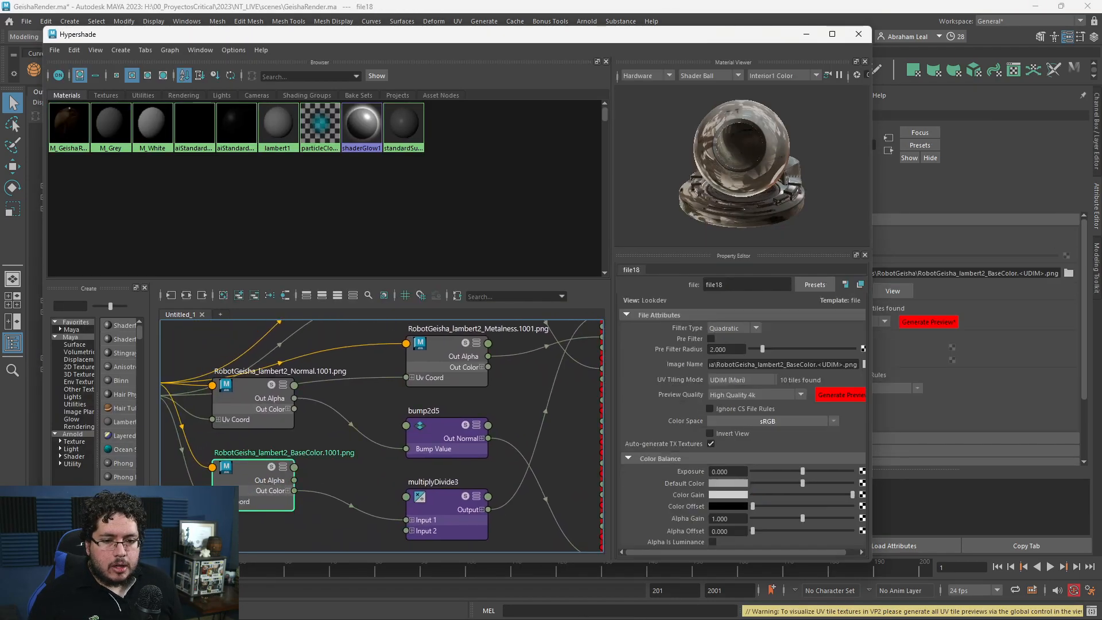
- Set the UV tiling mode of the Normal and Metalness textures to UDIM (Mari)
click(252, 397)
click(741, 380)
click(727, 426)
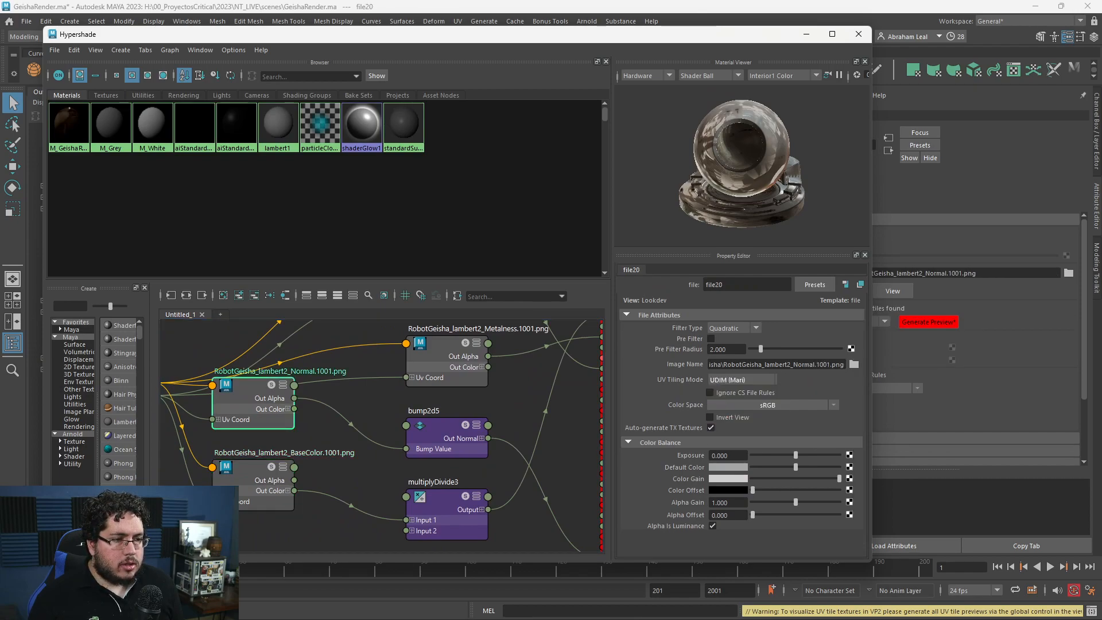
middle_drag(345, 402, 341, 445)
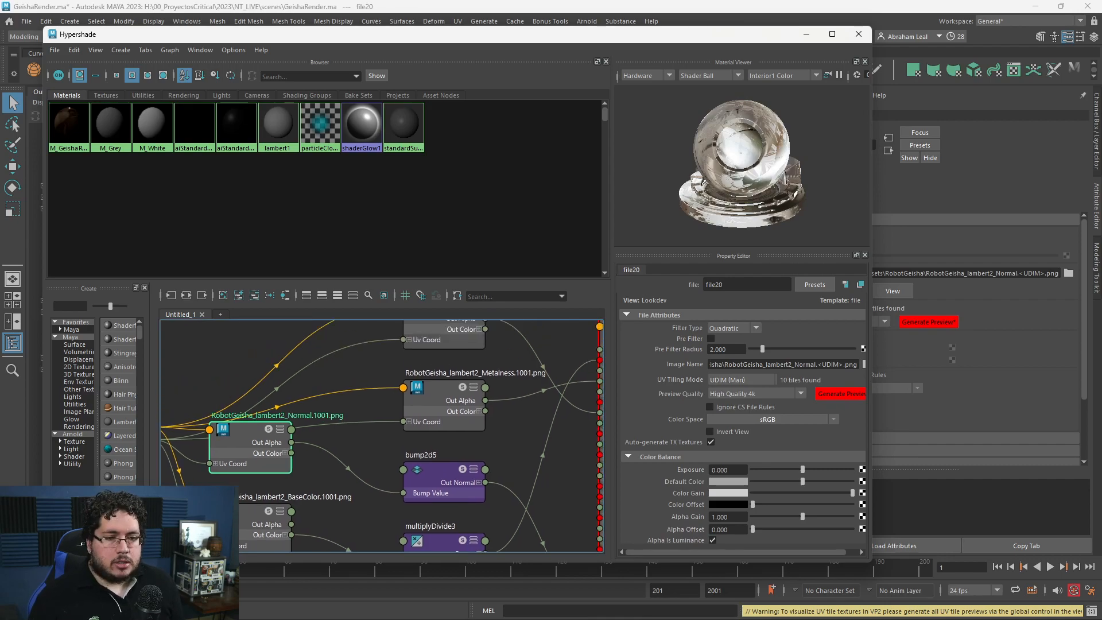
click(444, 398)
click(741, 380)
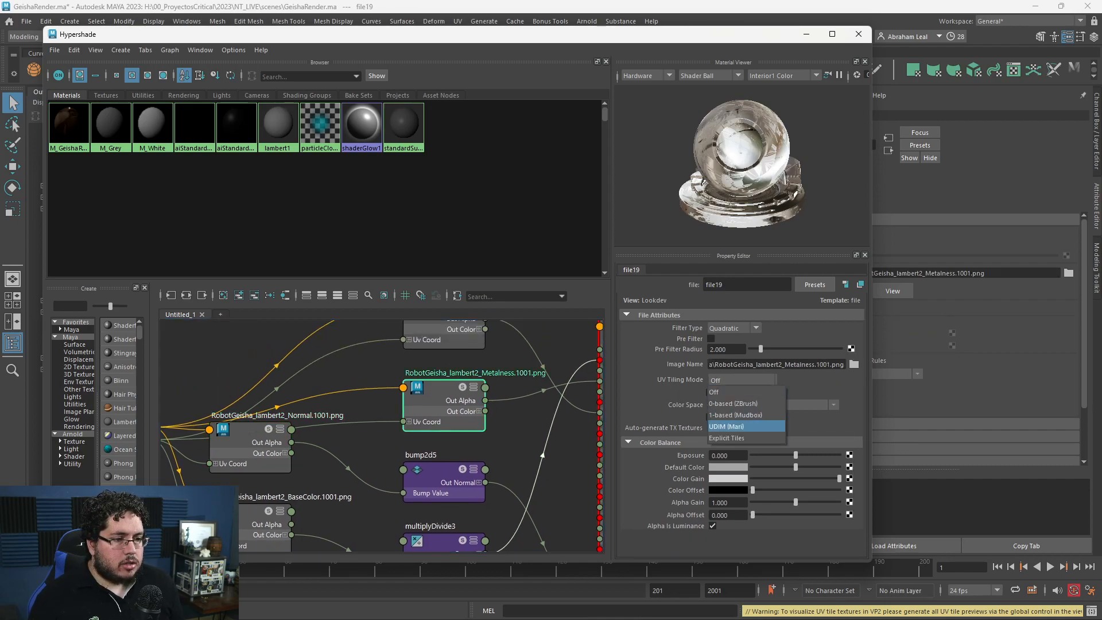
click(726, 426)
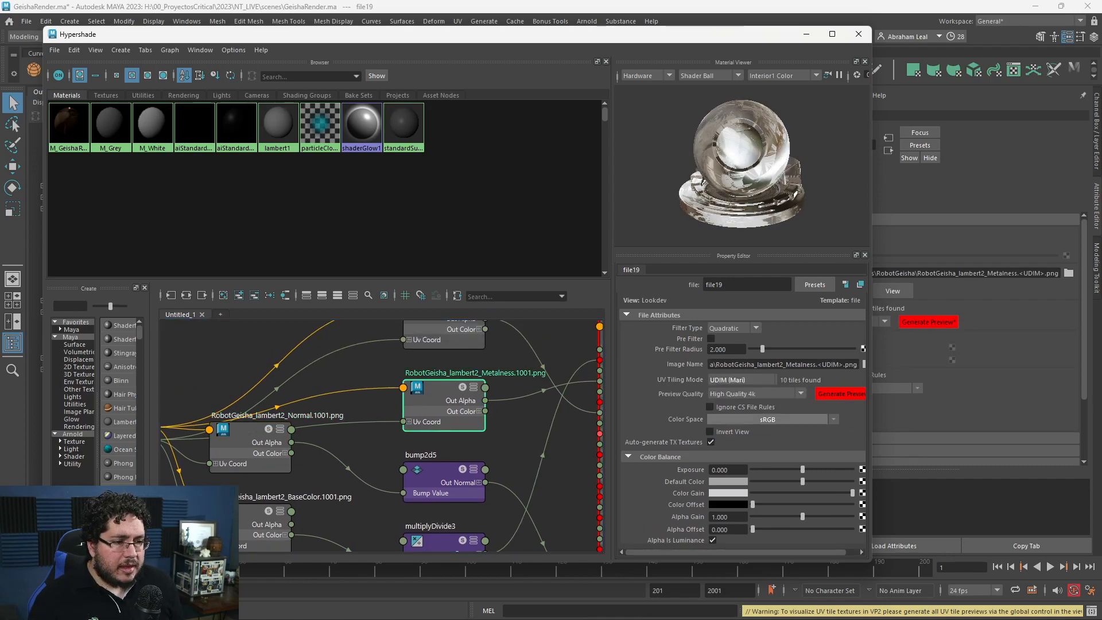
- Set the color space of the Metalness and Normal textures to Raw
click(767, 419)
mouse_move(849, 448)
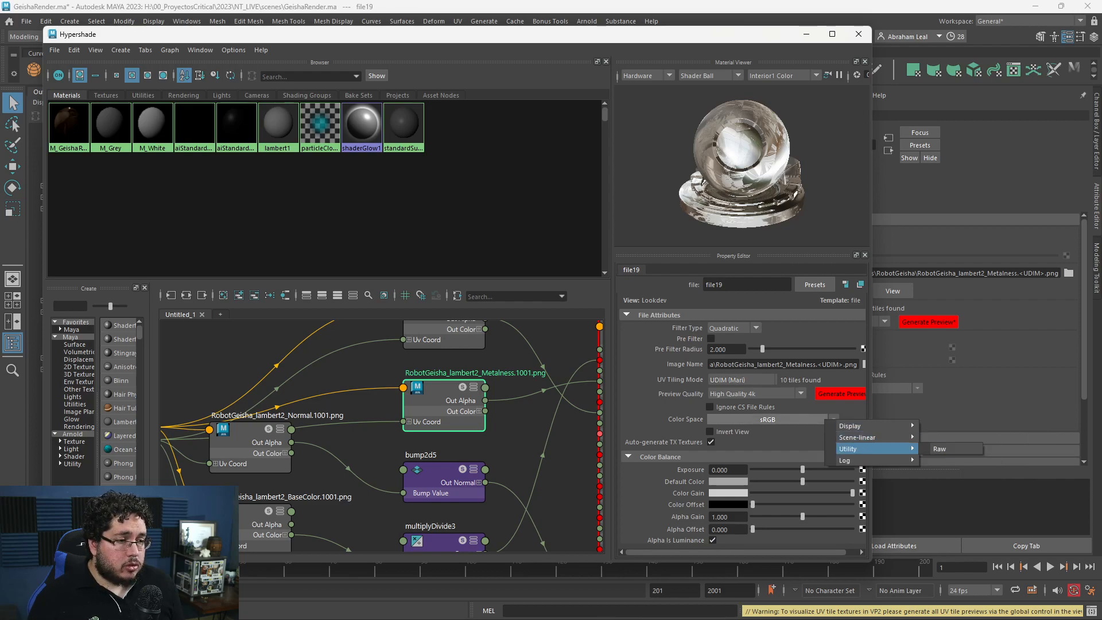
click(941, 449)
alt+middle_drag(333, 396, 325, 426)
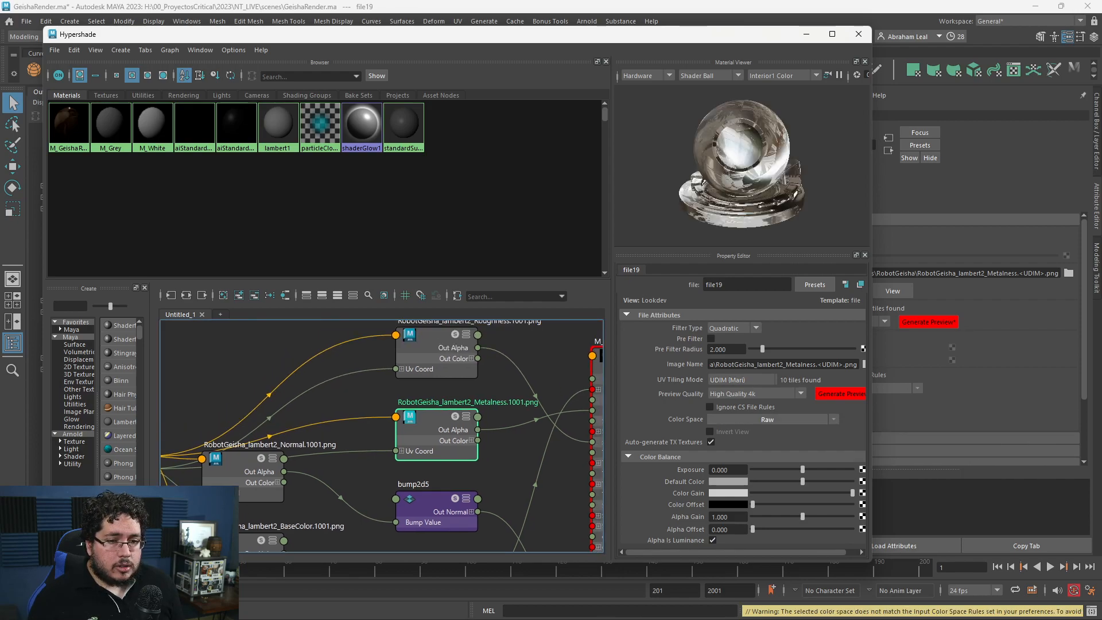
click(243, 459)
click(767, 420)
mouse_move(849, 449)
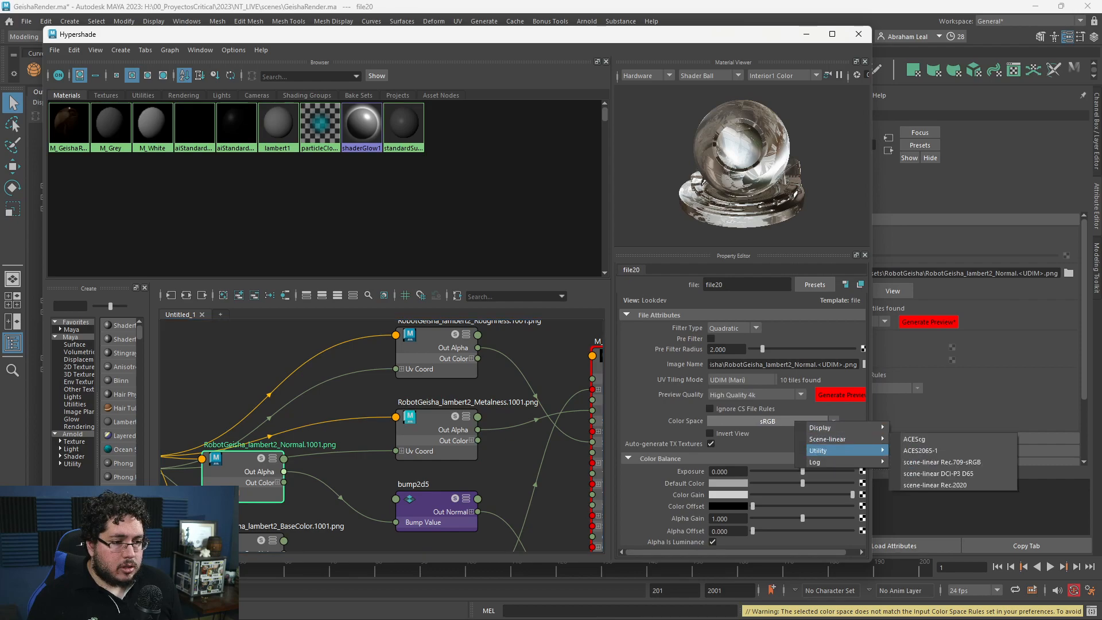
click(924, 450)
- Set the Roughness texture's UV tiling mode to UDIM (Mari) and its color space to Raw
click(434, 340)
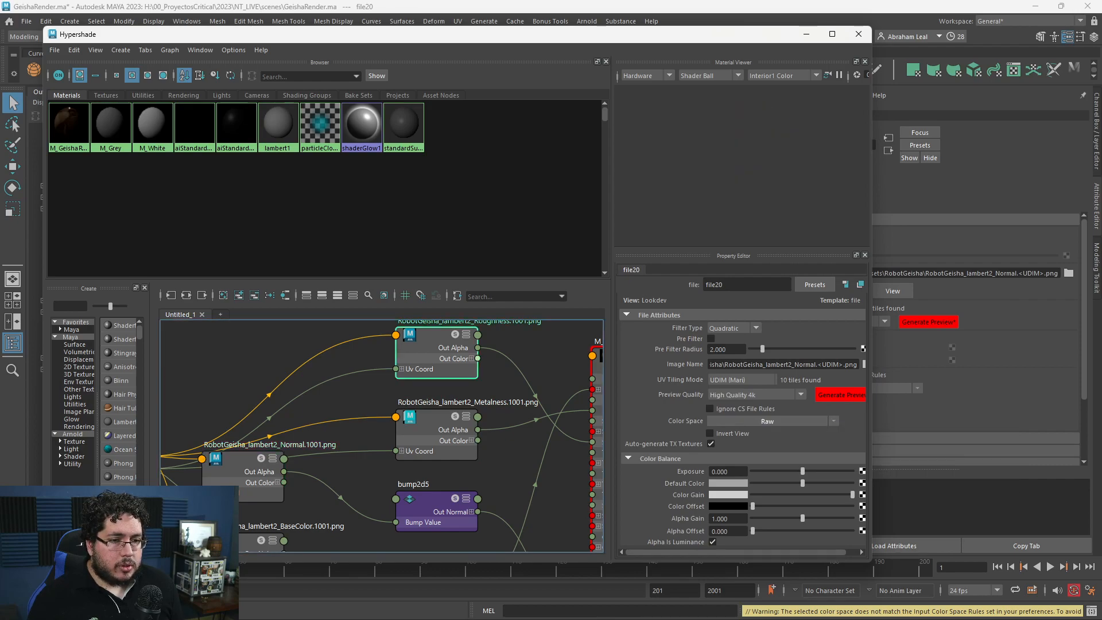
click(853, 364)
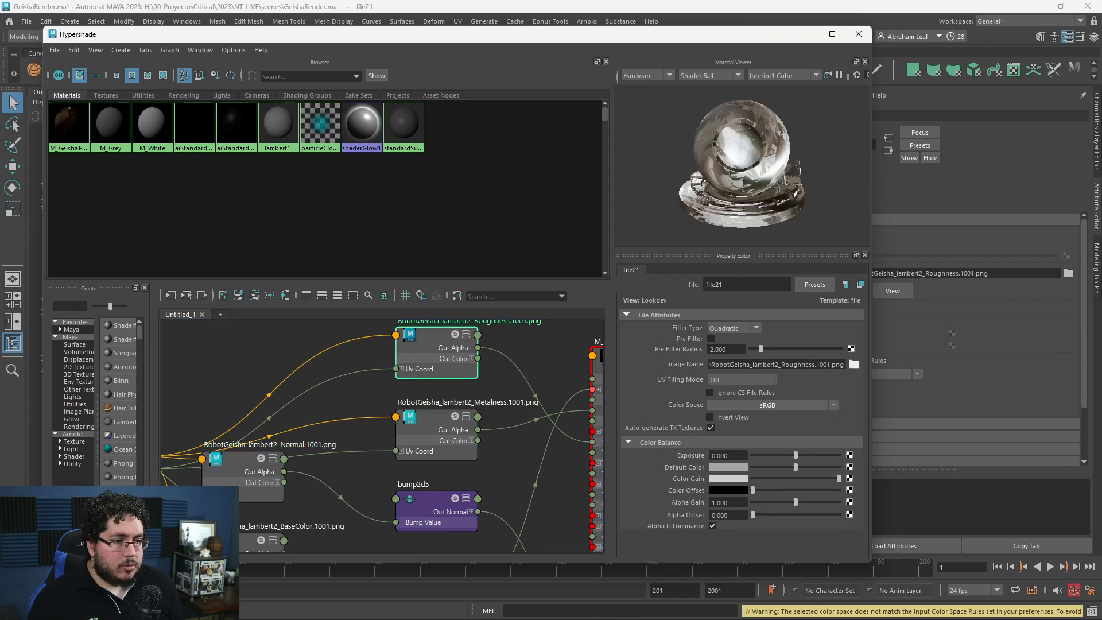
click(801, 164)
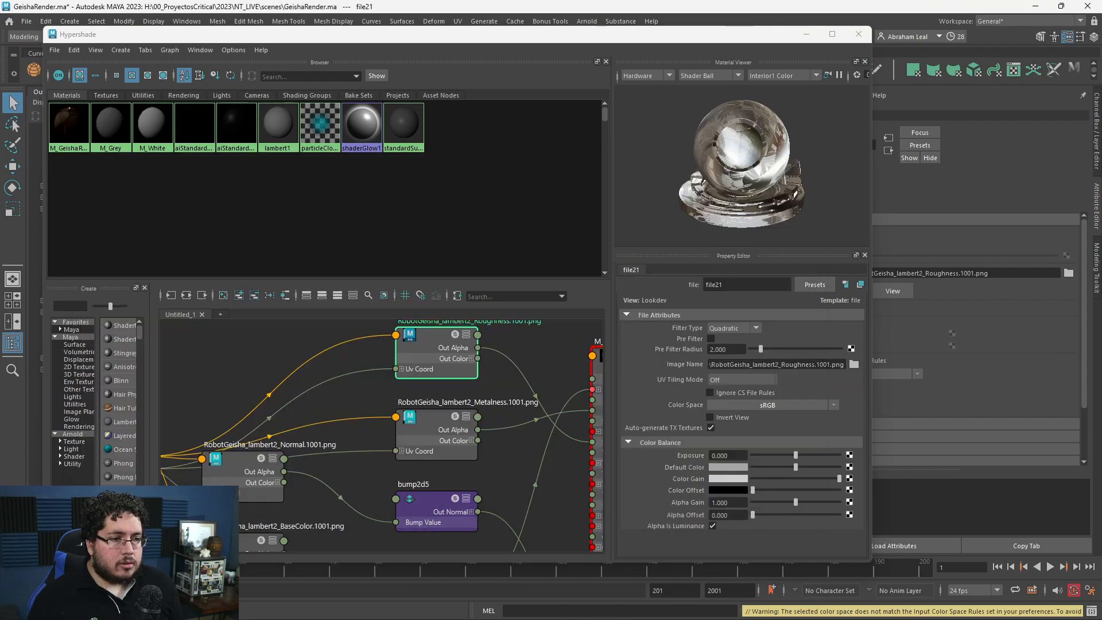
click(740, 379)
click(740, 428)
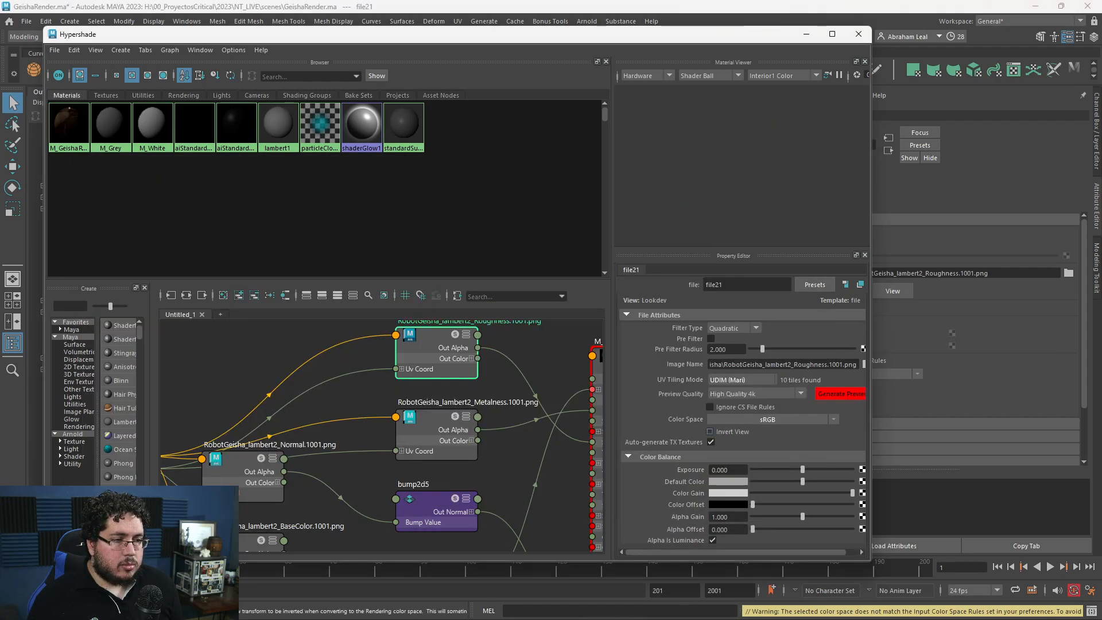
click(769, 419)
mouse_move(872, 448)
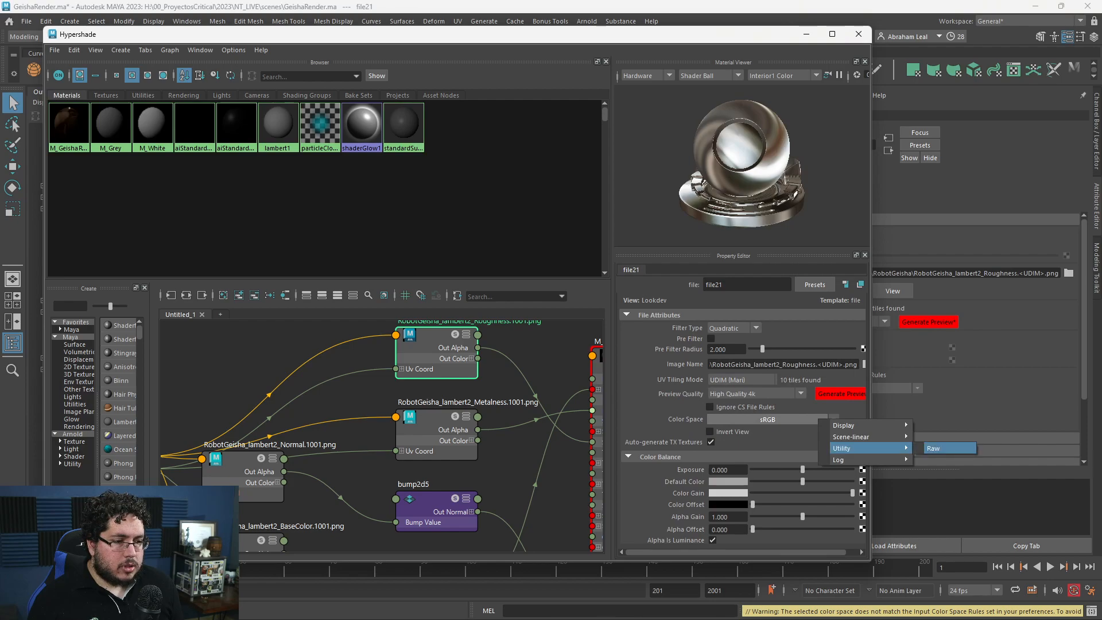
click(946, 448)
key(a)
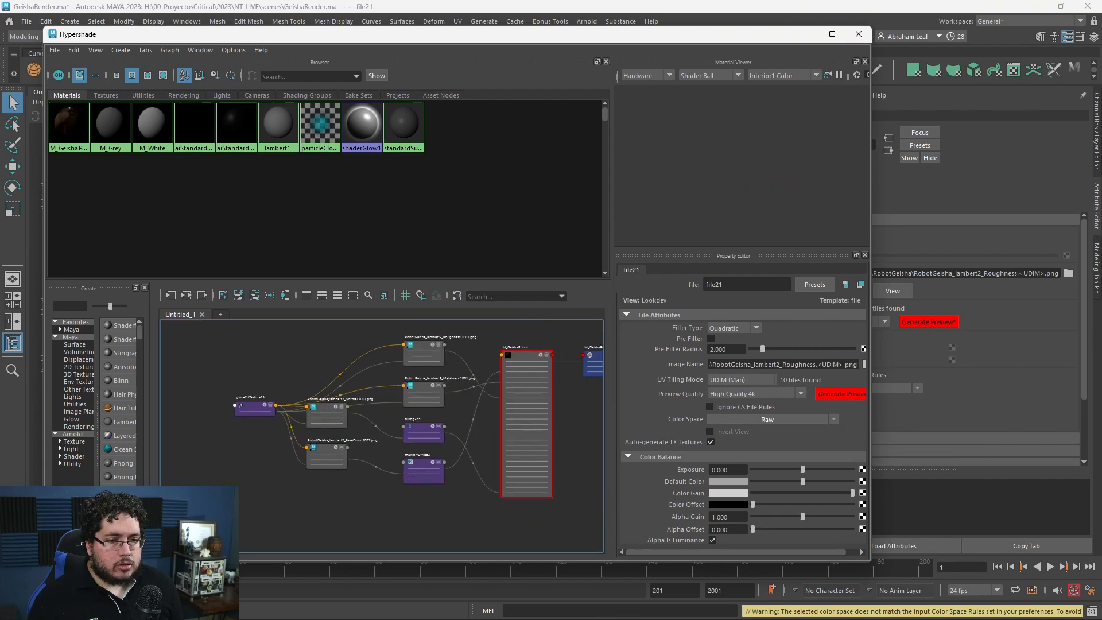
scroll(492, 427, up, 2)
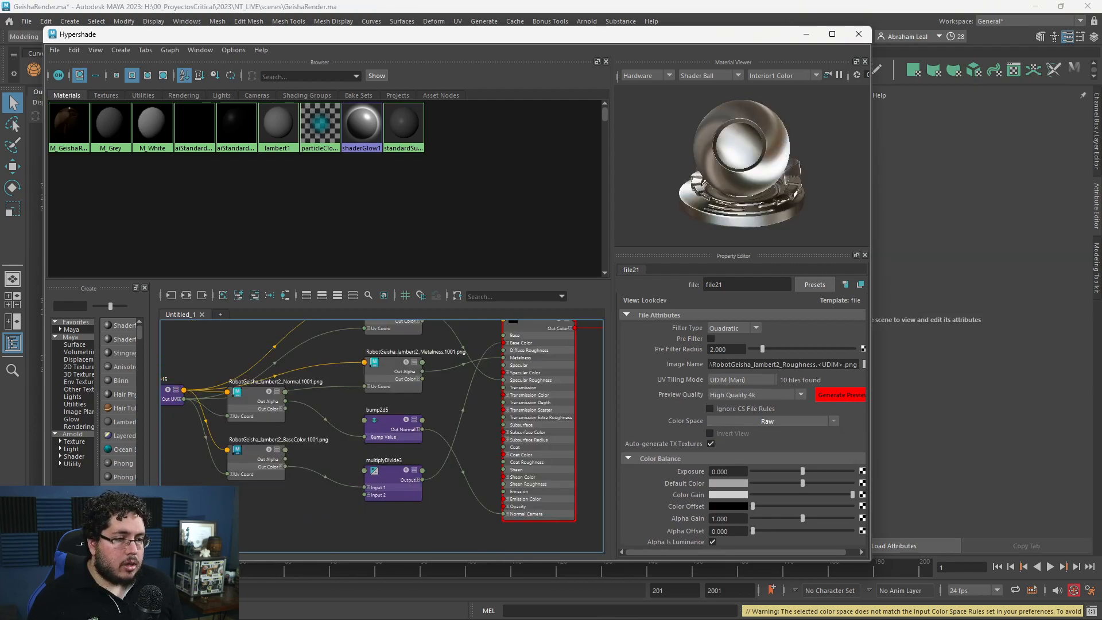
- Close Hypershade, save the scene and render it in the Arnold RenderView, inspecting the robot's lower body
click(858, 34)
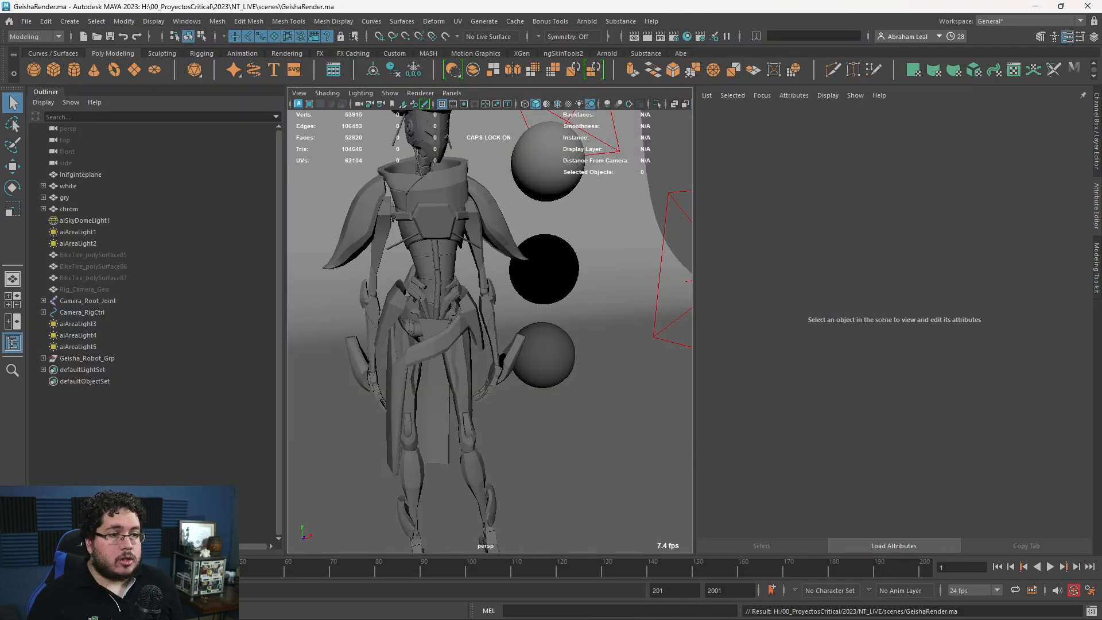
key(a)
click(587, 21)
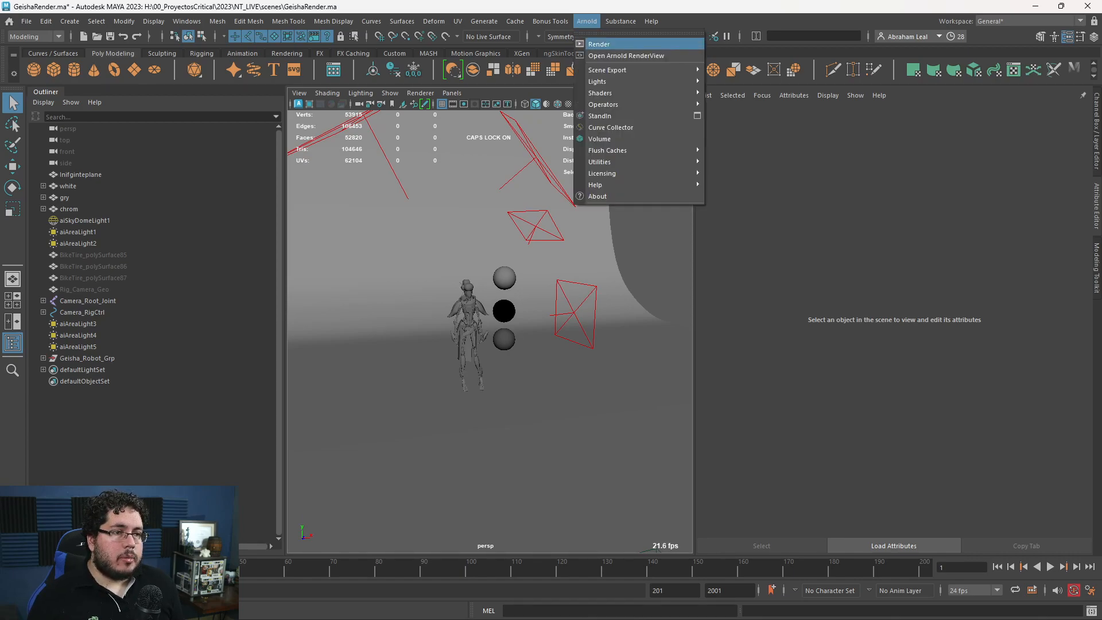
click(598, 45)
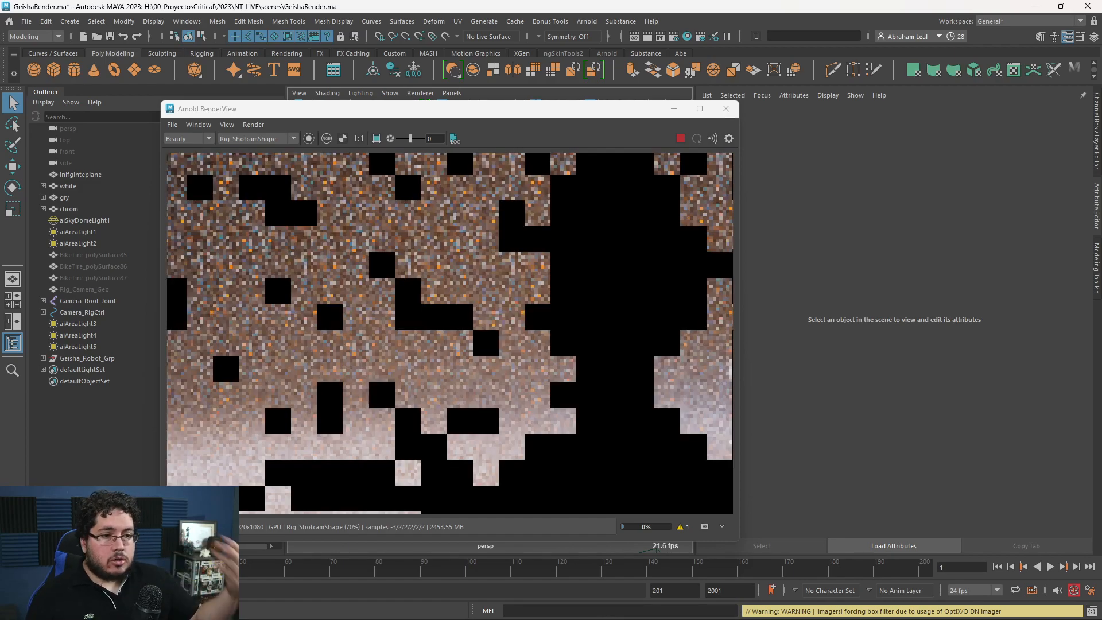
scroll(531, 271, down, 1)
middle_drag(531, 271, 440, 302)
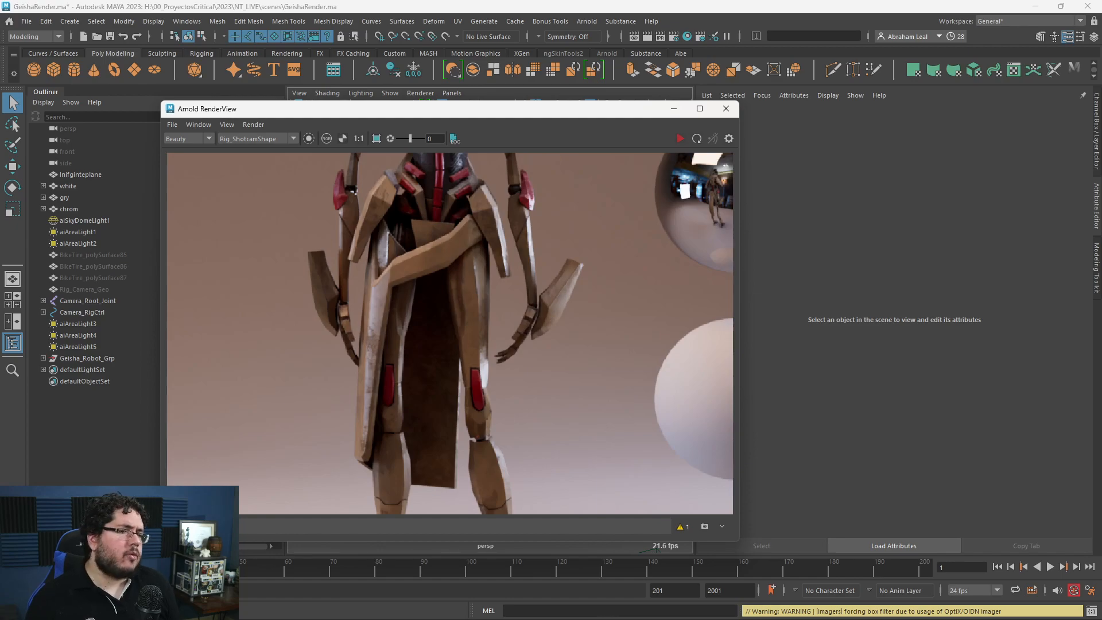
click(674, 109)
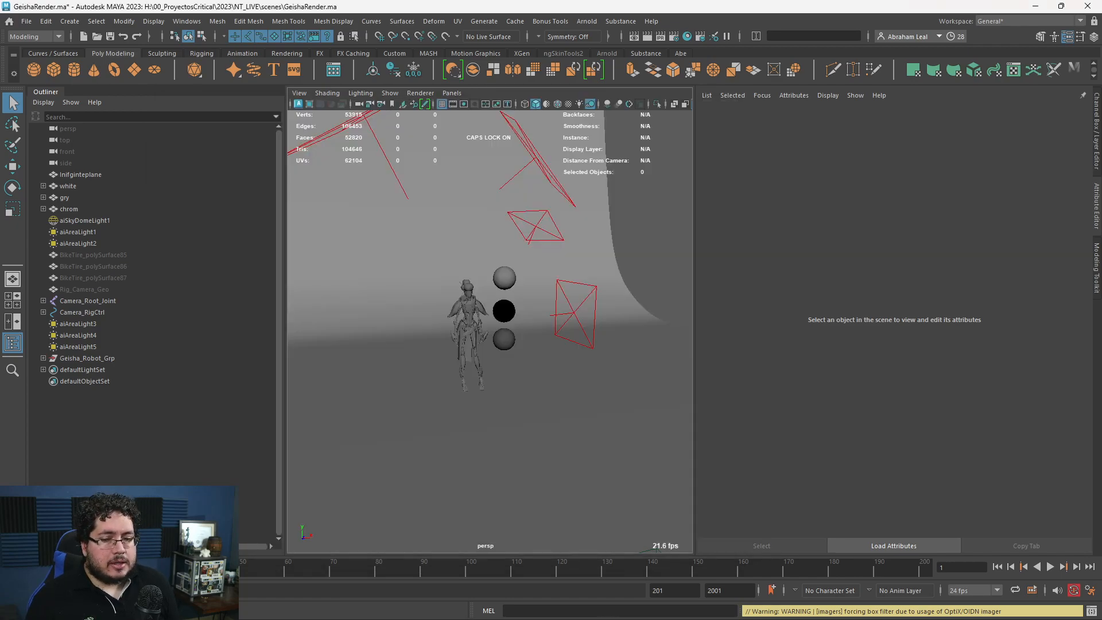
key(alt+Tab)
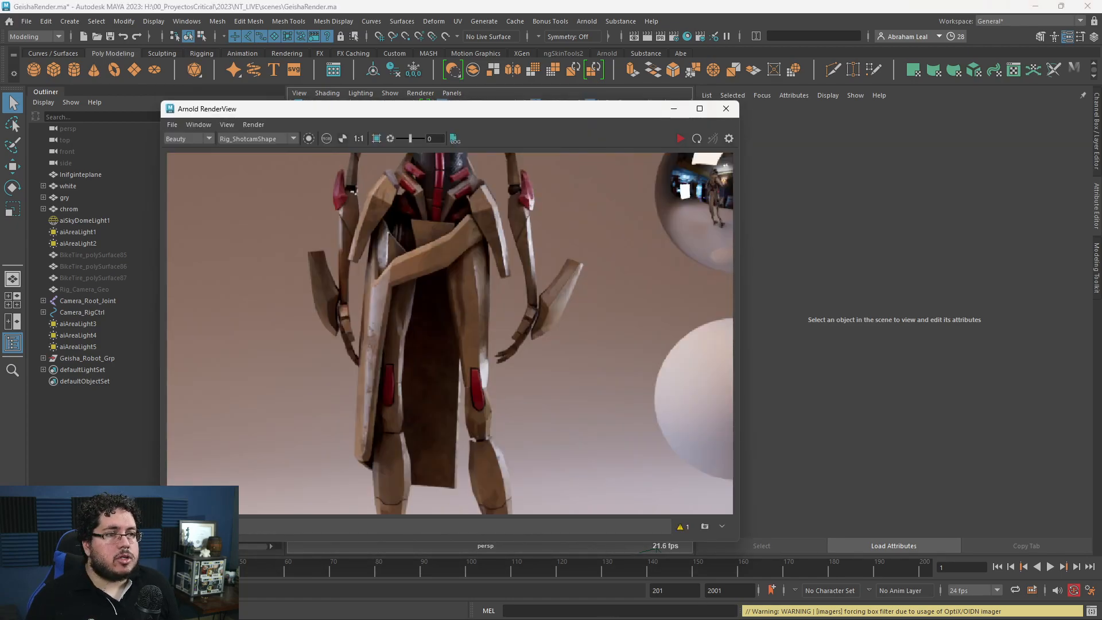
- Reopen Hypershade and check the Roughness texture's settings and the M_GeishaRobot material's connections
click(687, 37)
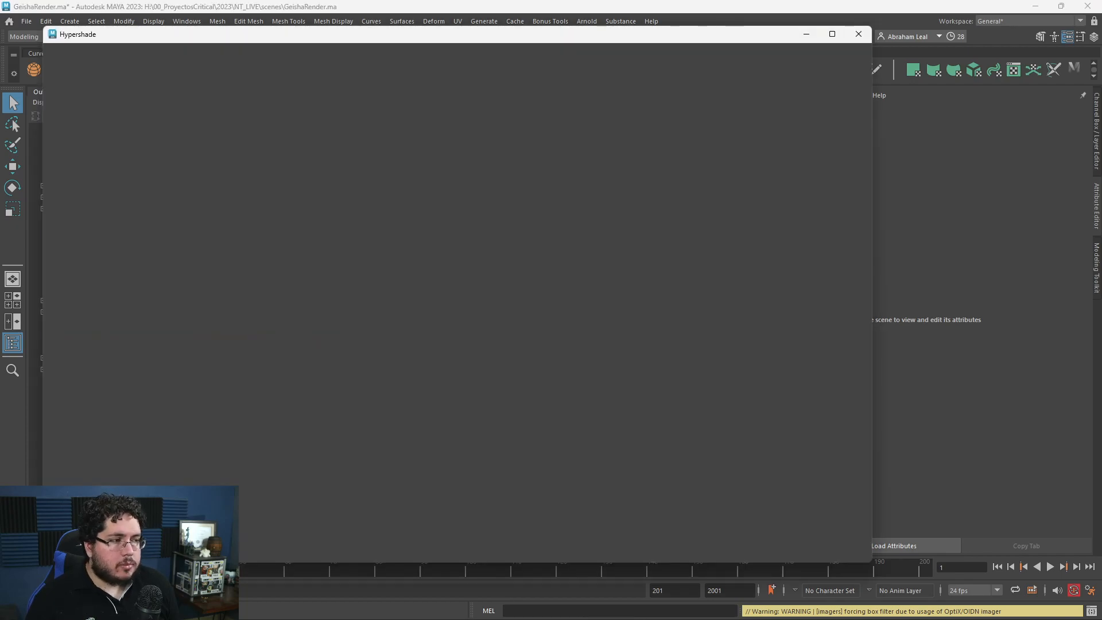
scroll(278, 453, up, 5)
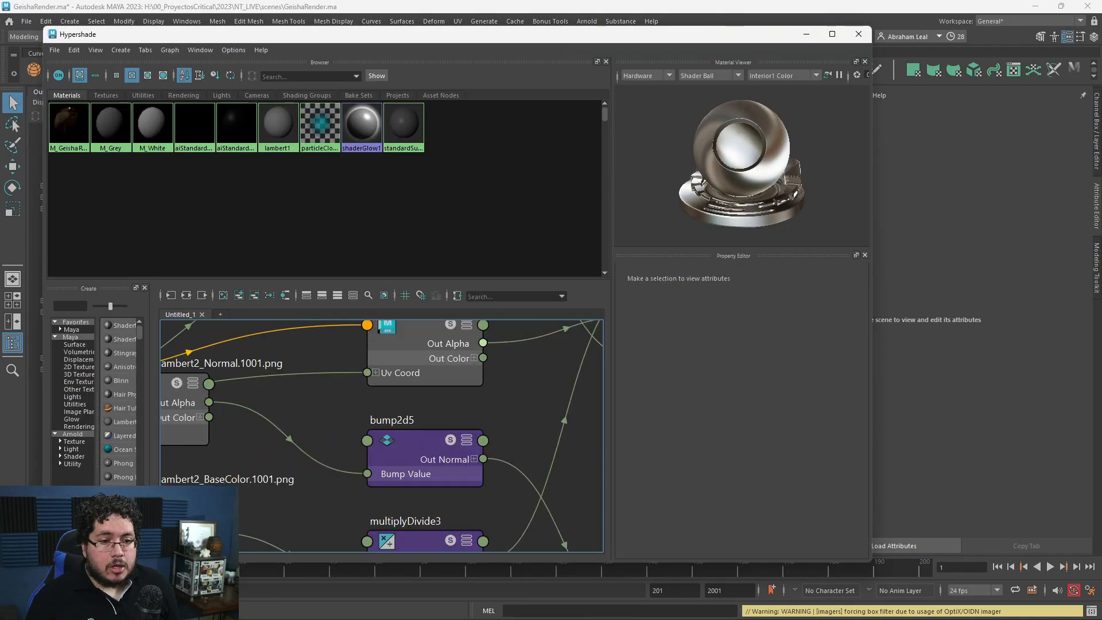
alt+middle_drag(278, 453, 307, 500)
scroll(421, 438, down, 3)
click(422, 379)
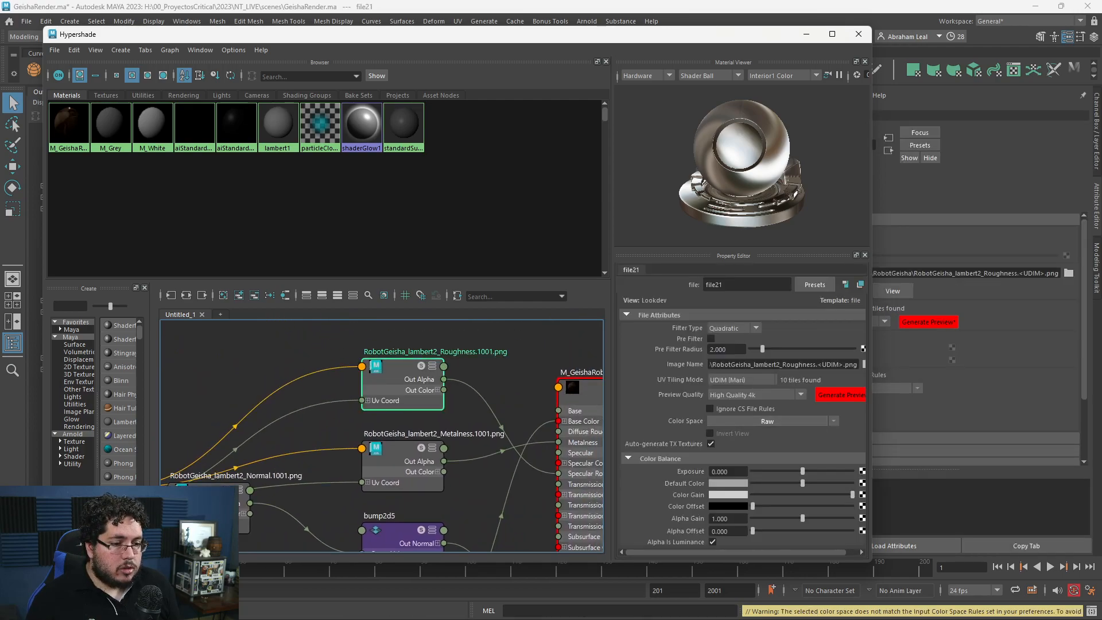
alt+middle_drag(512, 424, 475, 353)
scroll(487, 410, down, 3)
scroll(474, 353, up, 5)
click(482, 353)
scroll(433, 419, down, 5)
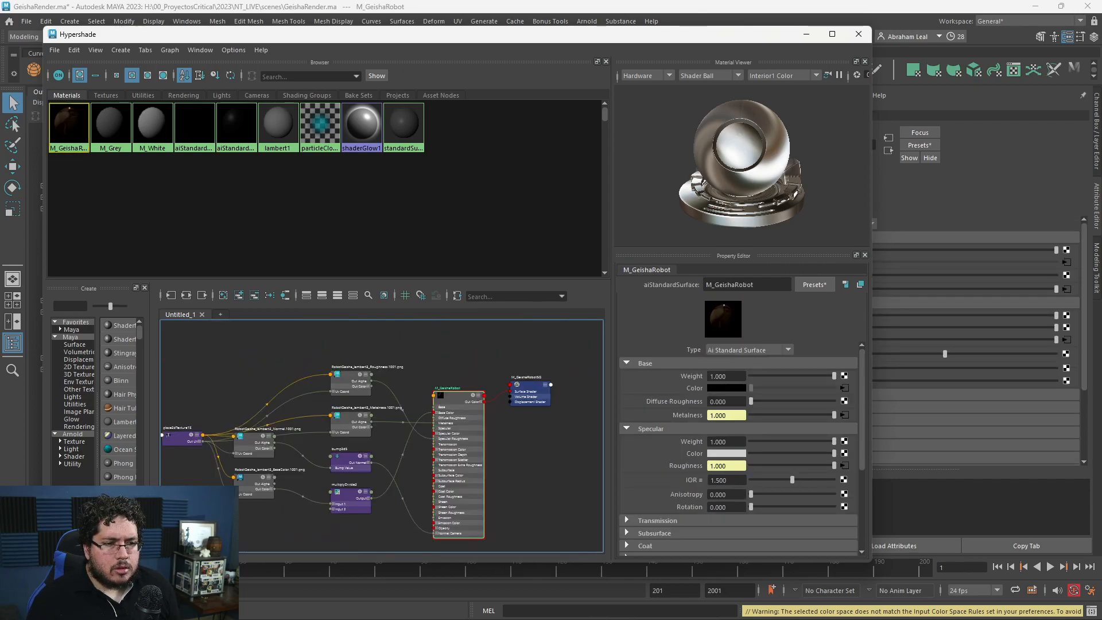
- Check the UV tiling mode and color space of the Metalness and BaseColor textures
alt+middle_drag(433, 419, 454, 405)
scroll(419, 410, up, 4)
click(332, 396)
alt+middle_drag(333, 396, 439, 362)
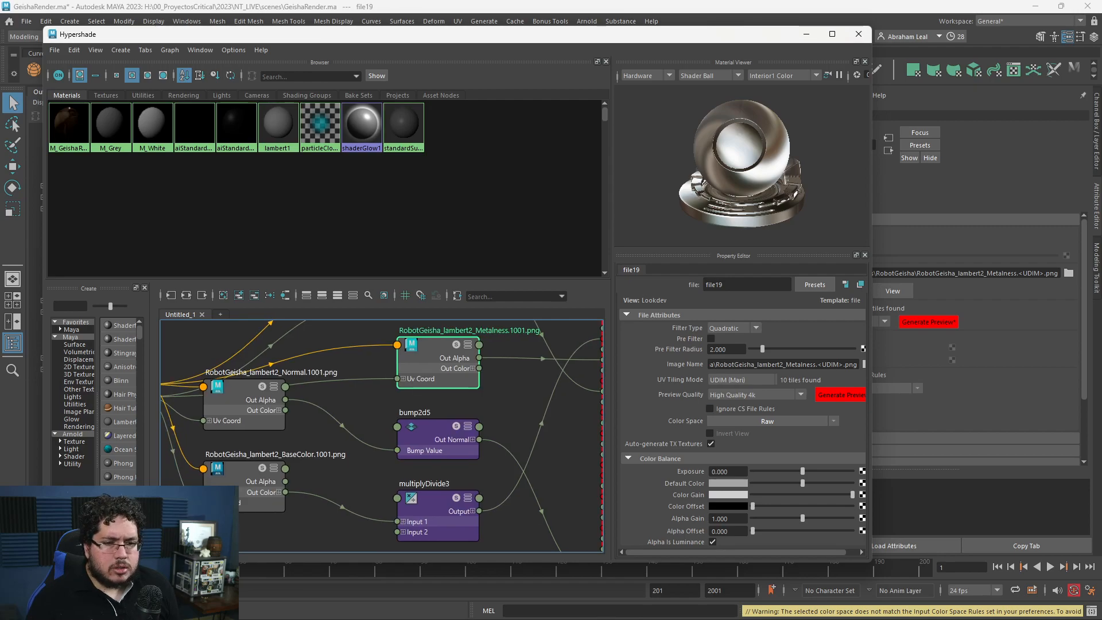
alt+middle_drag(321, 454, 419, 451)
drag(357, 481, 371, 486)
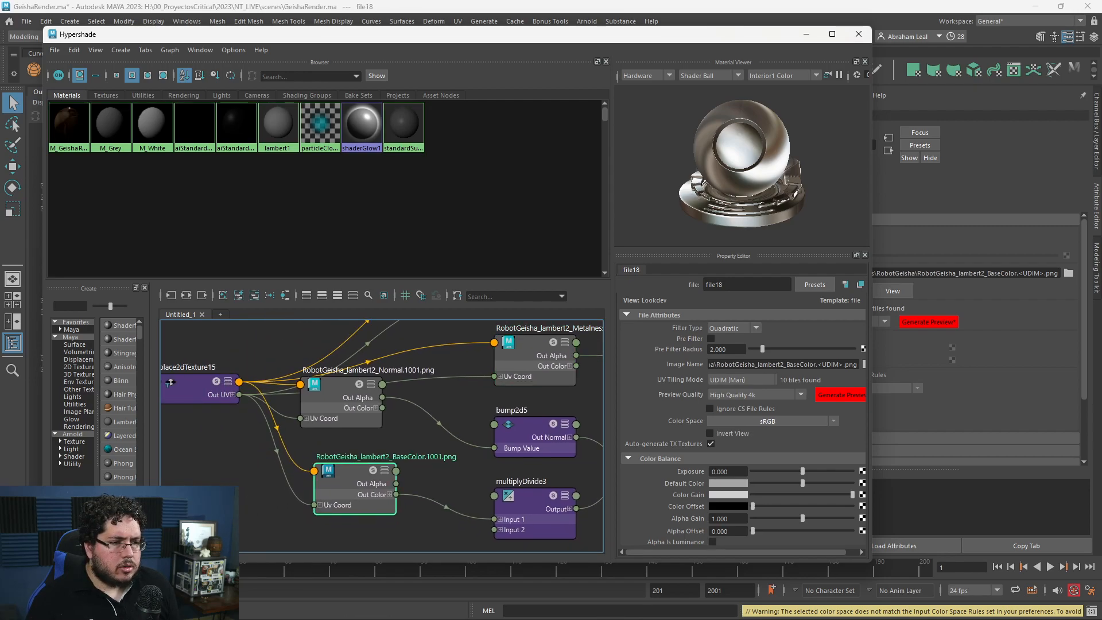
alt+middle_drag(459, 464, 401, 481)
- Try sRGB as the color space of the Metalness and Roughness textures
click(480, 403)
click(820, 422)
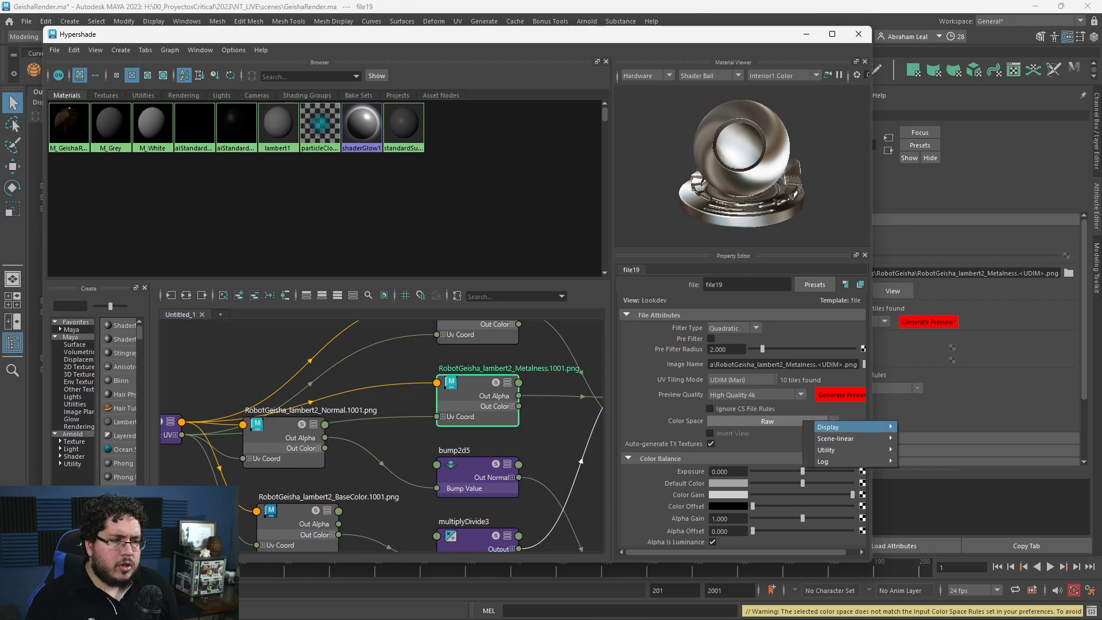
mouse_move(860, 461)
mouse_move(855, 427)
click(925, 427)
alt+middle_drag(402, 352, 378, 390)
click(444, 363)
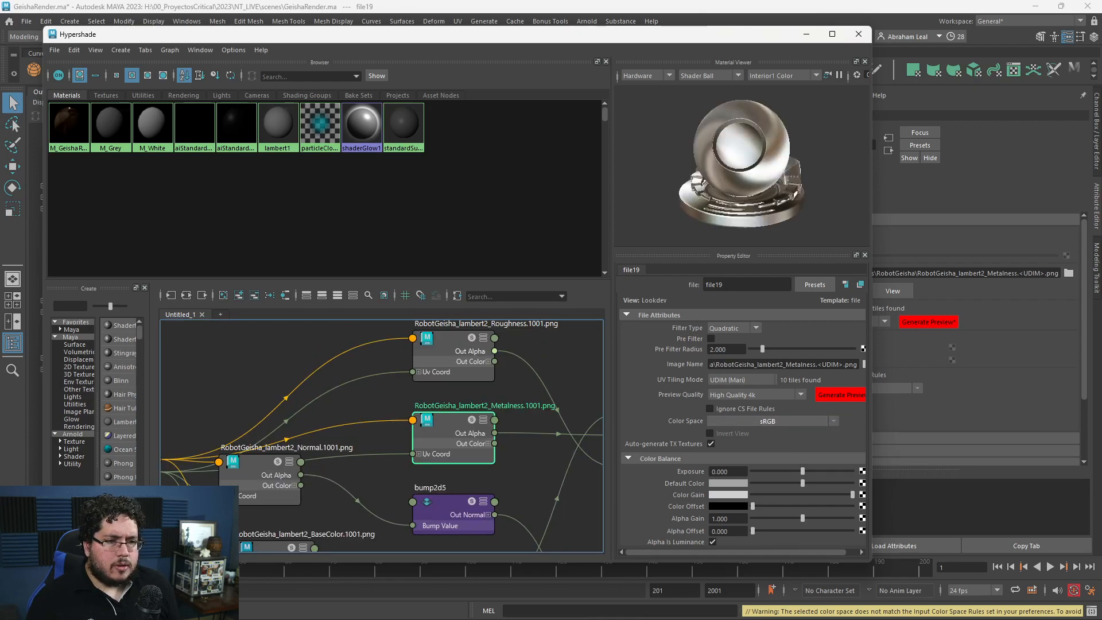
click(829, 421)
mouse_move(861, 431)
click(944, 430)
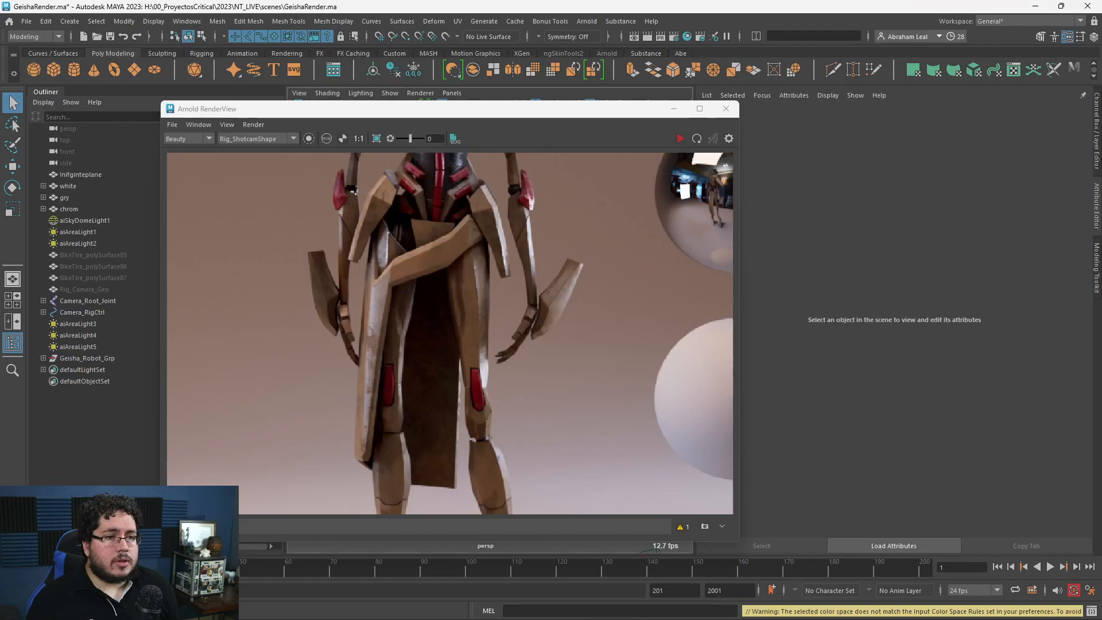
- Re-render the scene in the Arnold RenderView, examine the robot's torso and shoulder armor up close, and stop the render
middle_drag(404, 231, 404, 240)
click(681, 139)
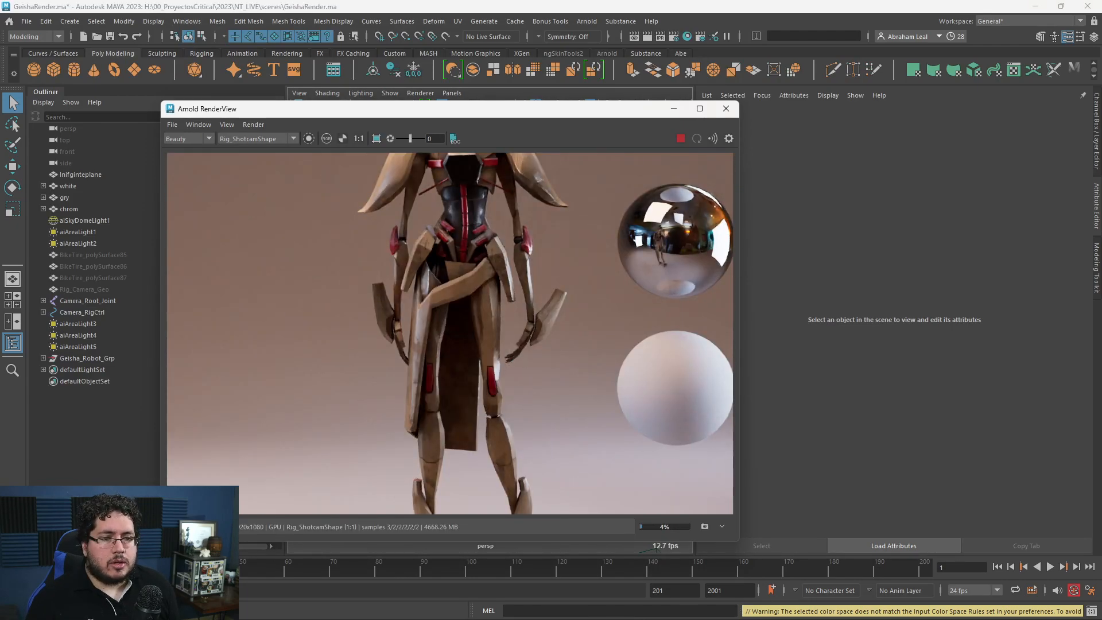
middle_drag(450, 258, 461, 408)
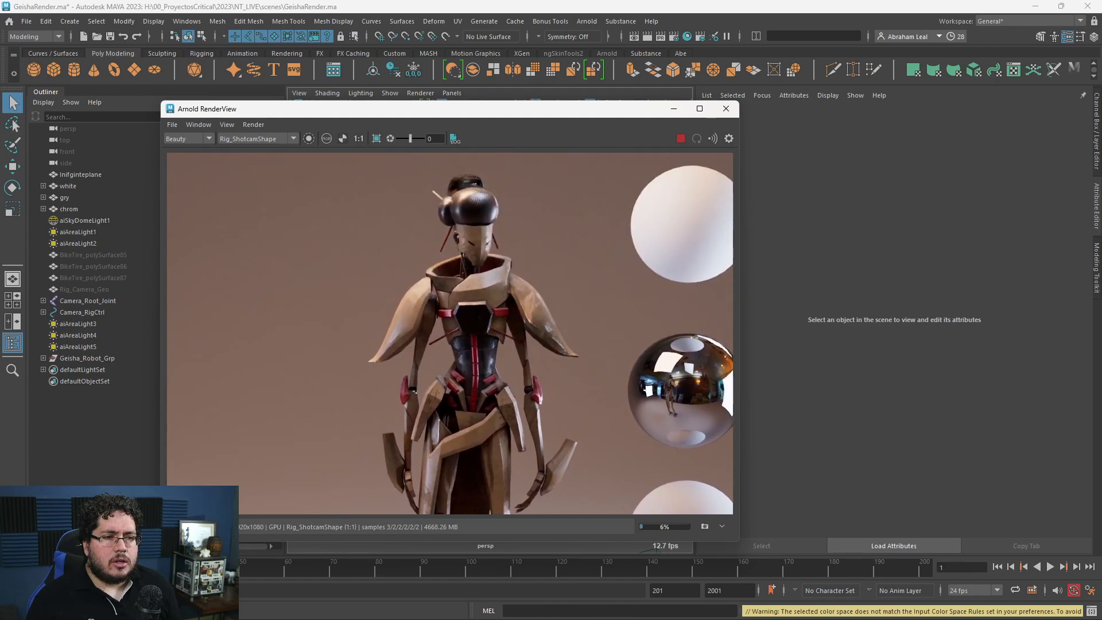
scroll(561, 285, up, 5)
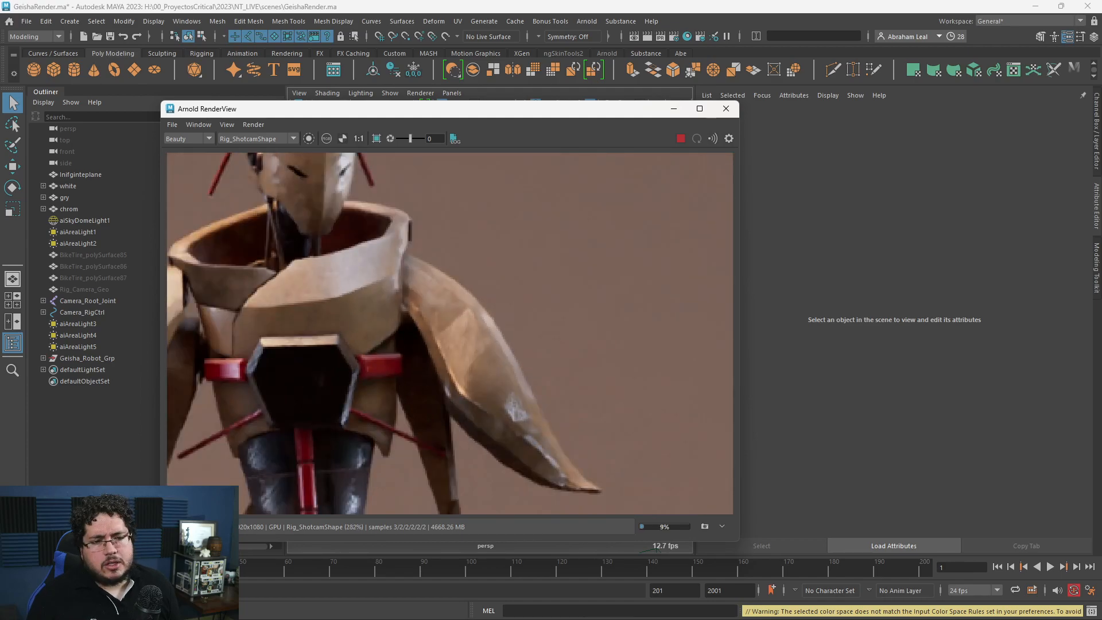
click(681, 138)
- Return to Hypershade and set the Metalness texture's color space to Raw
click(687, 36)
scroll(504, 449, down, 4)
alt+middle_drag(411, 485, 430, 425)
scroll(429, 424, up, 4)
click(565, 342)
click(760, 421)
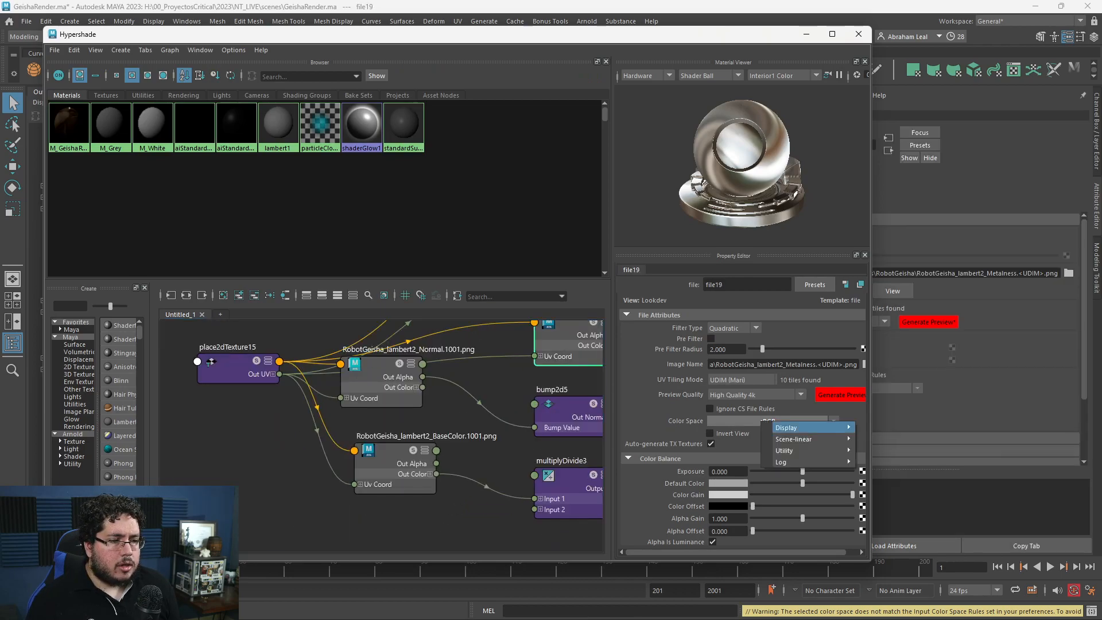
mouse_move(815, 450)
click(891, 450)
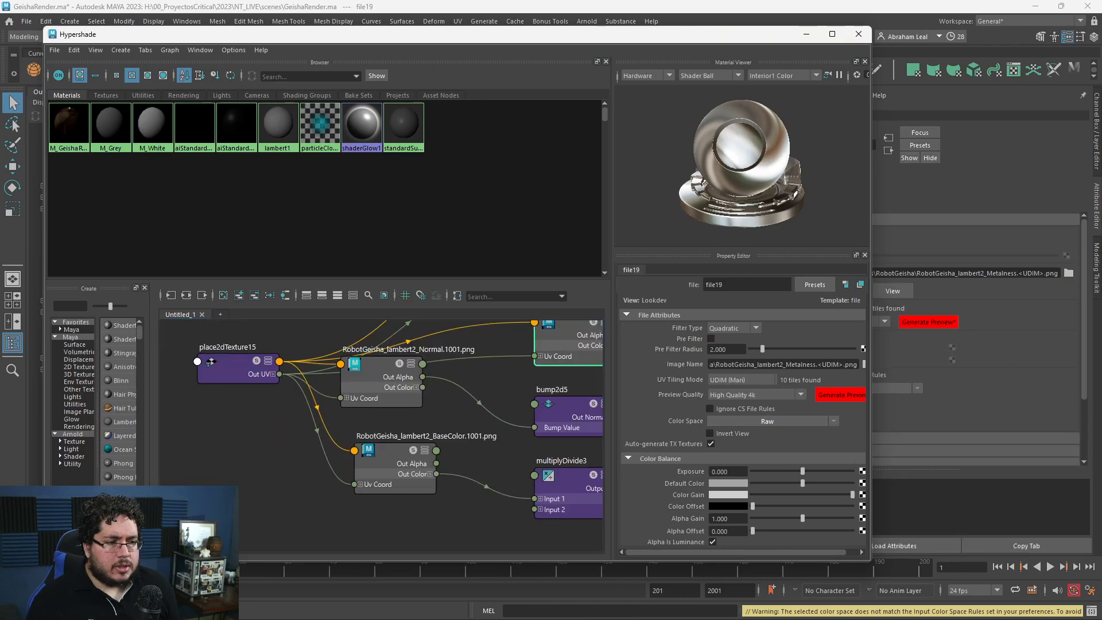
- Set the Roughness texture's color space to Raw and select the Normal texture node
alt+middle_drag(551, 368, 447, 466)
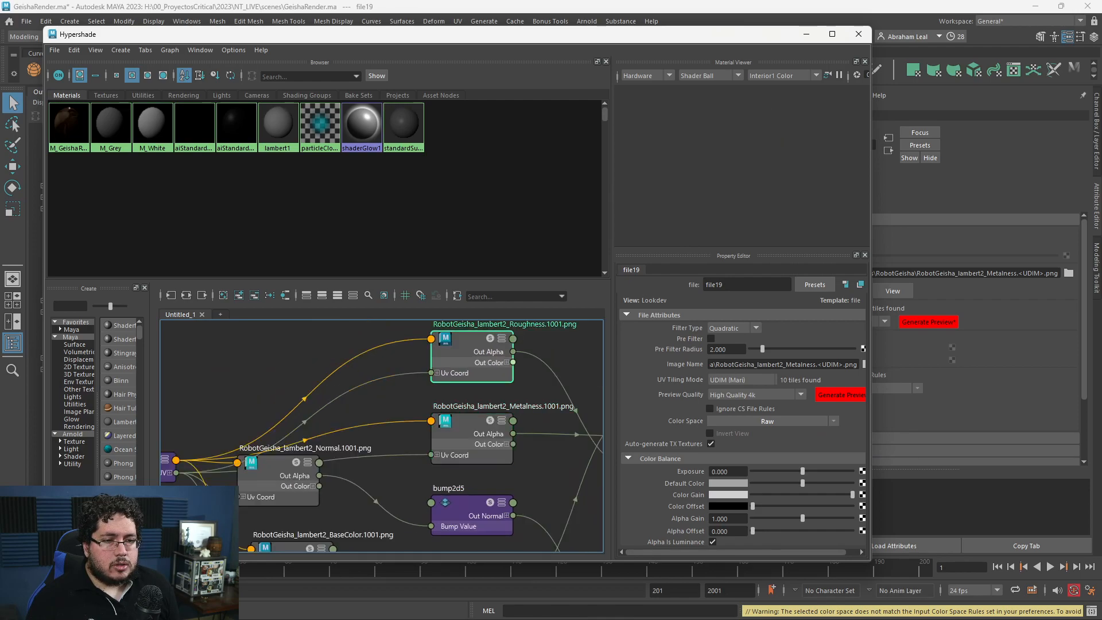
click(467, 344)
click(767, 421)
mouse_move(843, 450)
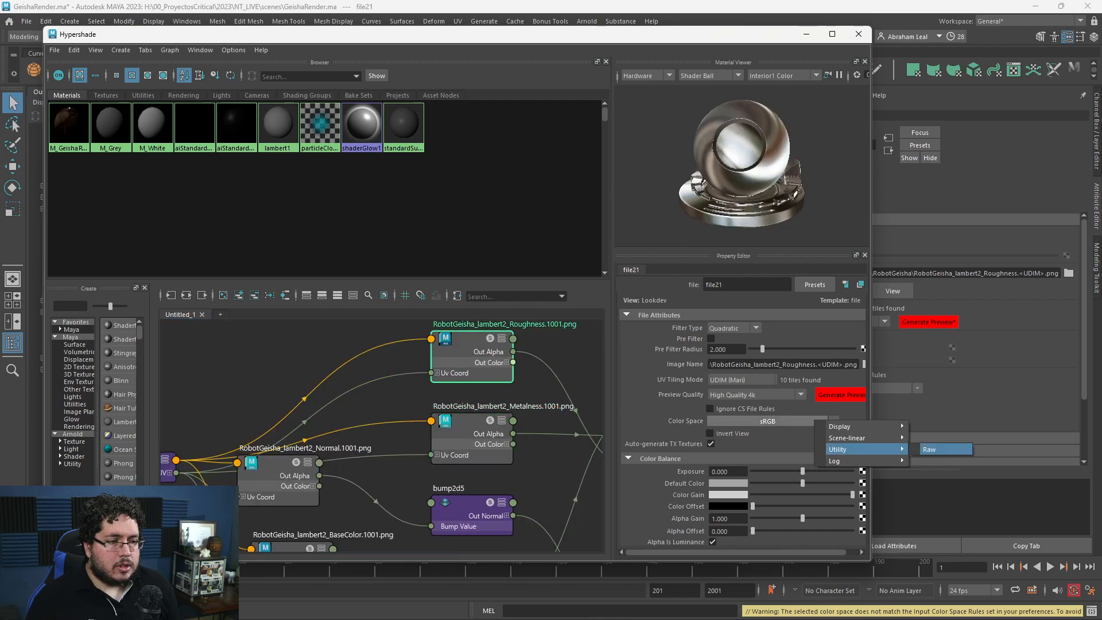
click(935, 449)
click(273, 463)
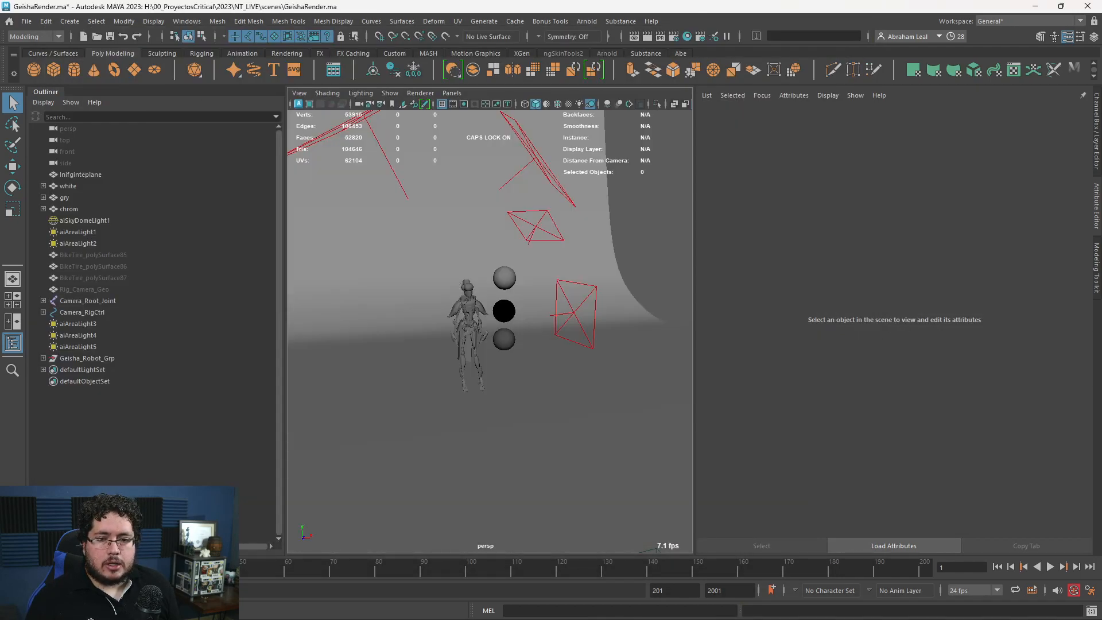
- Turn on smooth mesh preview for the Geisha_Robot_Grp group and select the backdrop plane
click(87, 358)
scroll(490, 331, up, 8)
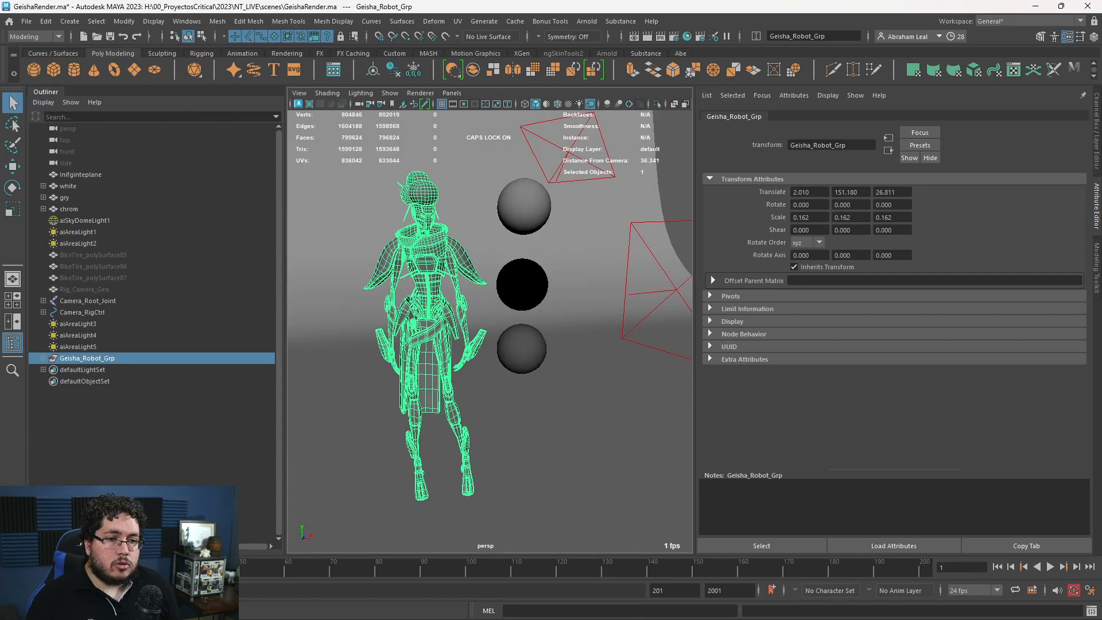
click(619, 286)
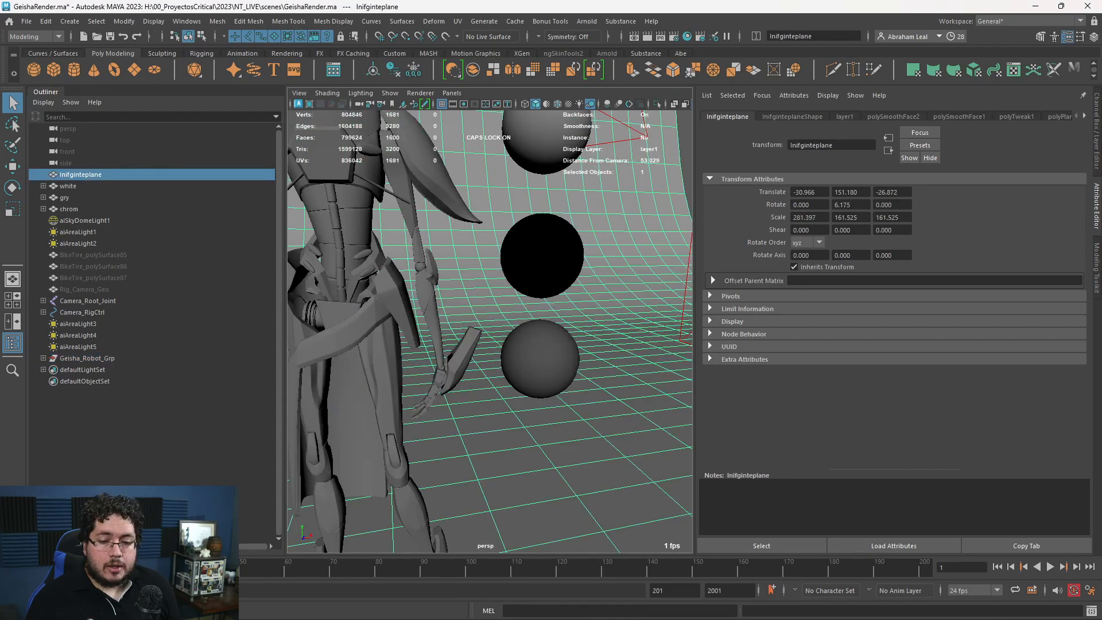
- Save the scene and re-render it in the Arnold RenderView, examining the robot's chest and shoulders up close
key(alt+Tab)
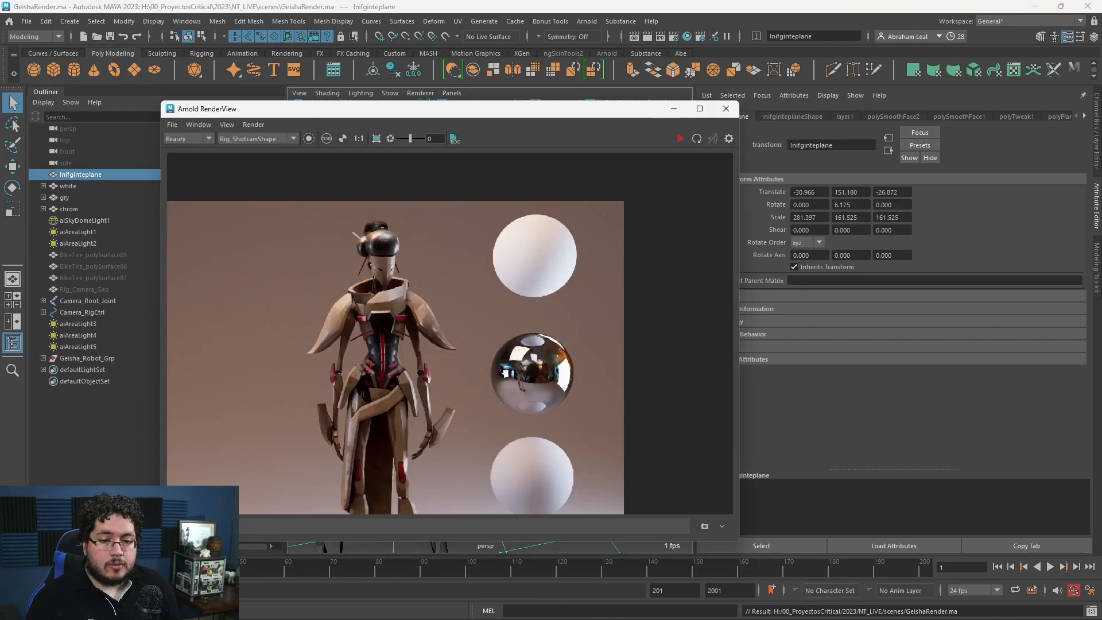
click(681, 138)
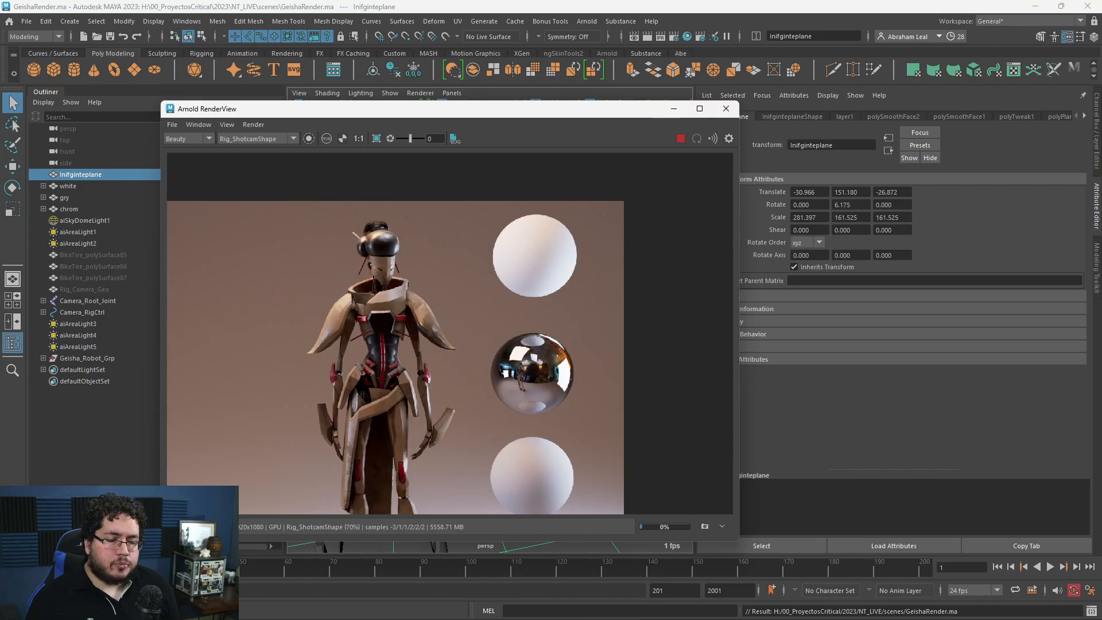
scroll(450, 332, up, 5)
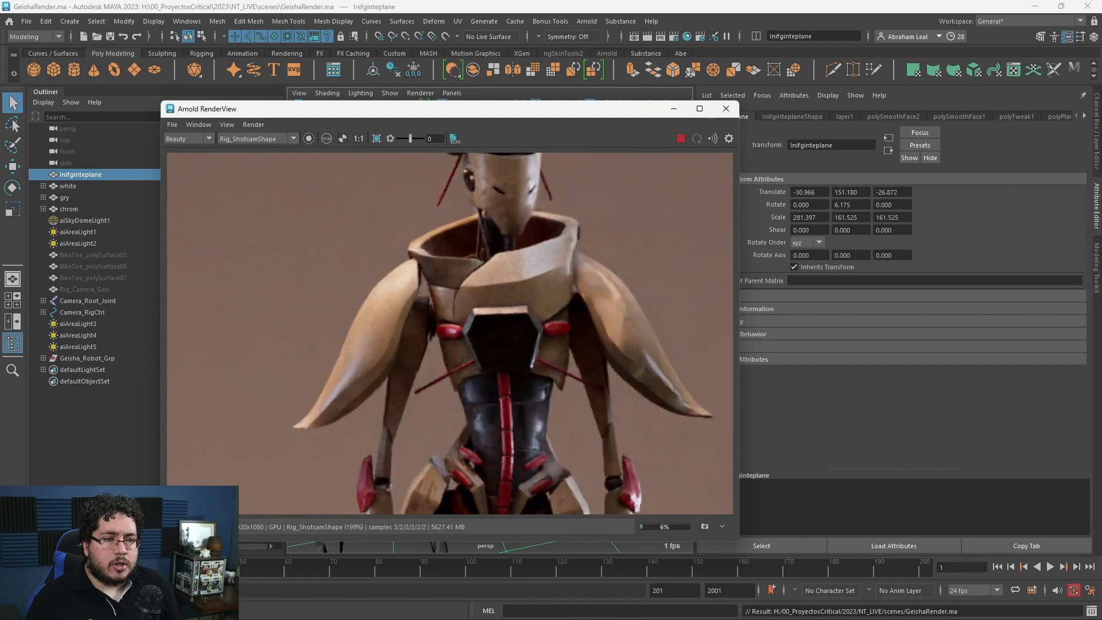
- Check the full-body render of the robot with the reference spheres and close the Arnold RenderView
scroll(450, 333, down, 5)
scroll(440, 302, down, 2)
middle_drag(451, 337, 473, 304)
scroll(473, 304, up, 2)
scroll(473, 304, down, 2)
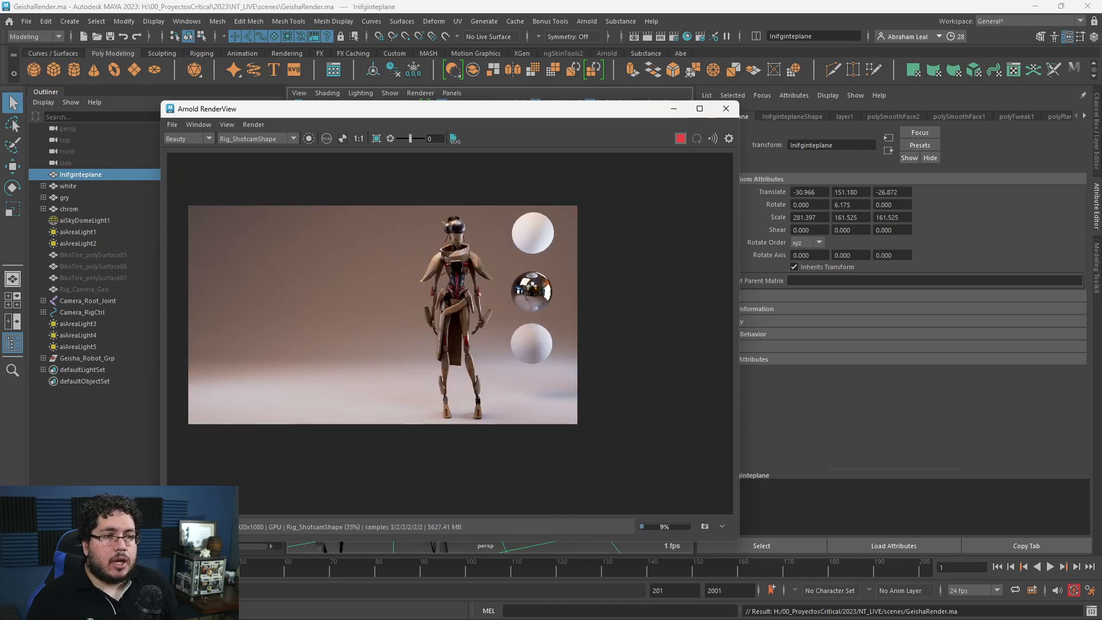
click(726, 109)
- Select the Rig_Shotcam camera and look through it in the viewport
alt+drag(517, 321, 459, 322)
scroll(489, 331, down, 5)
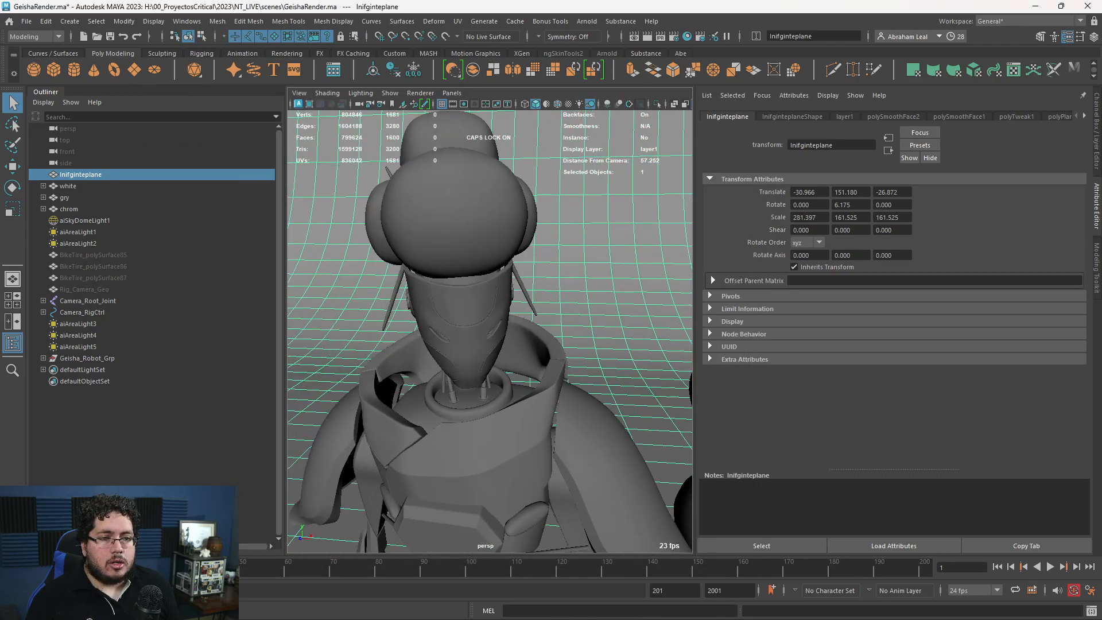
click(377, 487)
click(451, 93)
click(490, 137)
- Reframe Rig_Shotcam as a close-up of the robot's head and shoulders, widening the viewport to fit the whole resolution gate
scroll(490, 331, up, 8)
alt+middle_drag(544, 229, 435, 433)
scroll(490, 331, up, 3)
scroll(489, 331, down, 2)
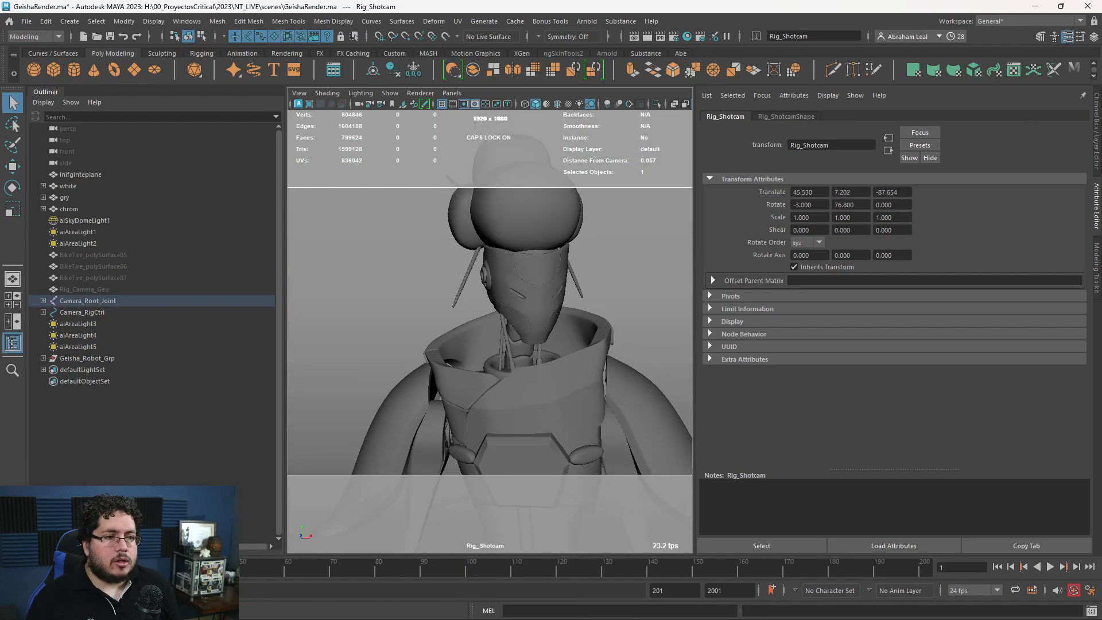
drag(694, 331, 826, 331)
mouse_move(556, 332)
alt+middle_down()
mouse_move(573, 340)
mouse_move(542, 327)
alt+middle_up()
scroll(556, 331, up, 3)
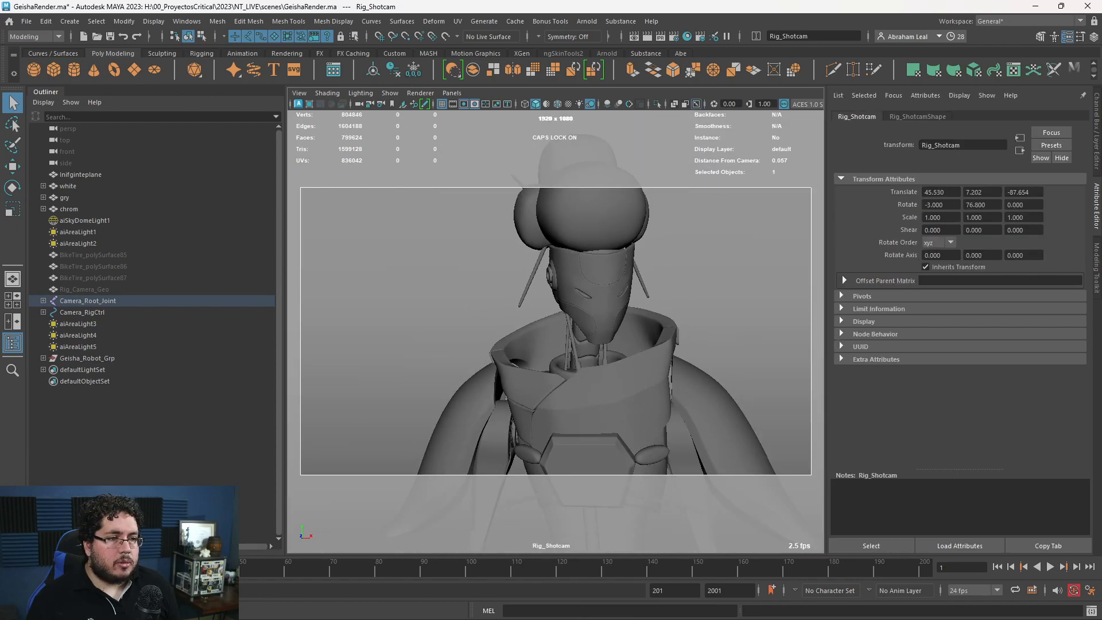
scroll(555, 331, down, 2)
- In the perspective view, move the white, chrome and grey reference spheres to the opposite side of the robot and undo their individual scaling
key(space)
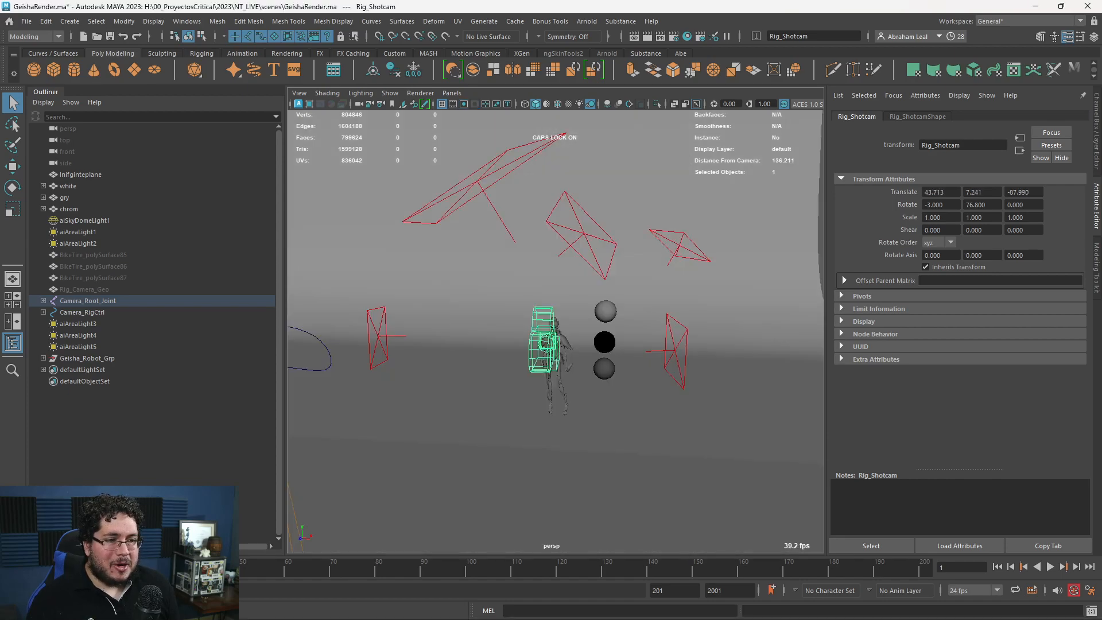
click(604, 369)
shift+click(604, 343)
shift+click(605, 312)
key(w)
drag(658, 314, 488, 307)
key(r)
key(ctrl+z)
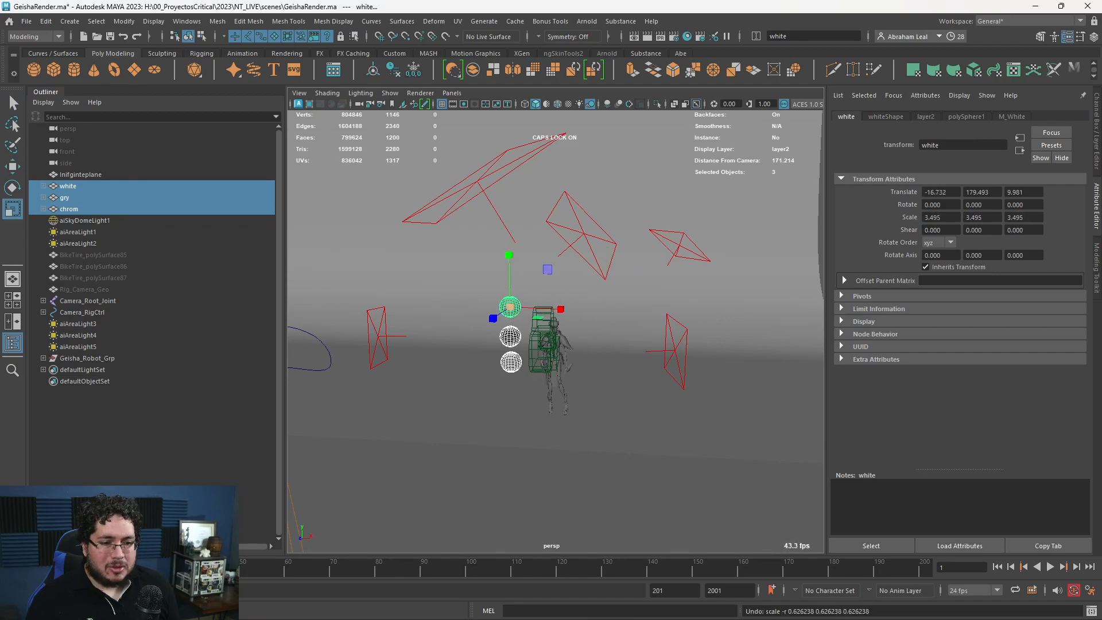
- Group the three reference spheres, center the group's pivot, and scale the group uniformly to about 0.273
key(ctrl+g)
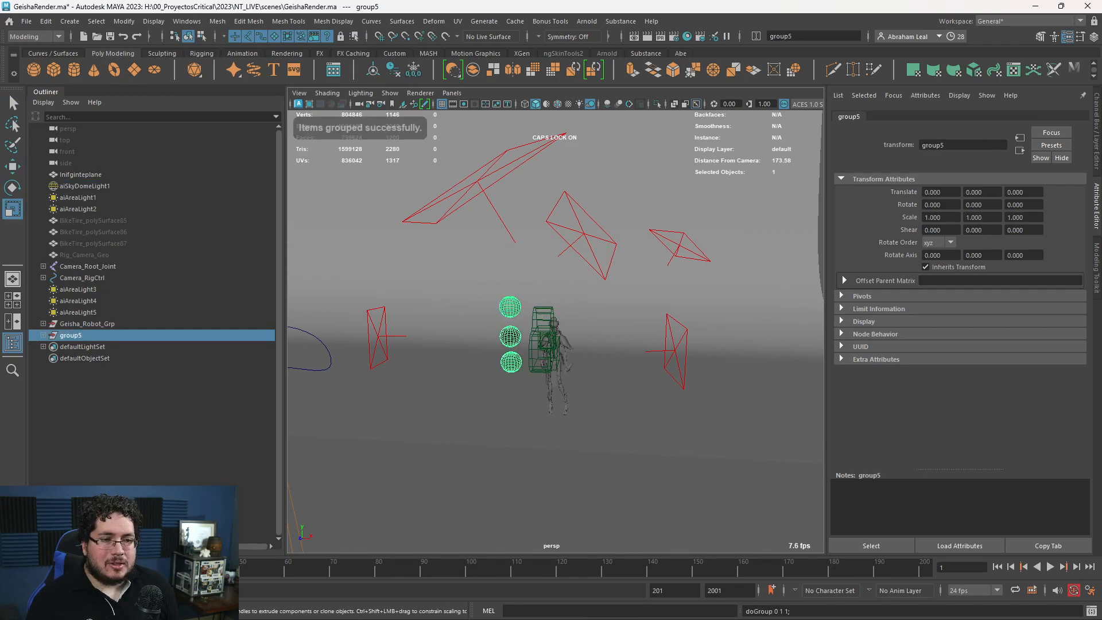
click(373, 70)
drag(510, 334, 472, 335)
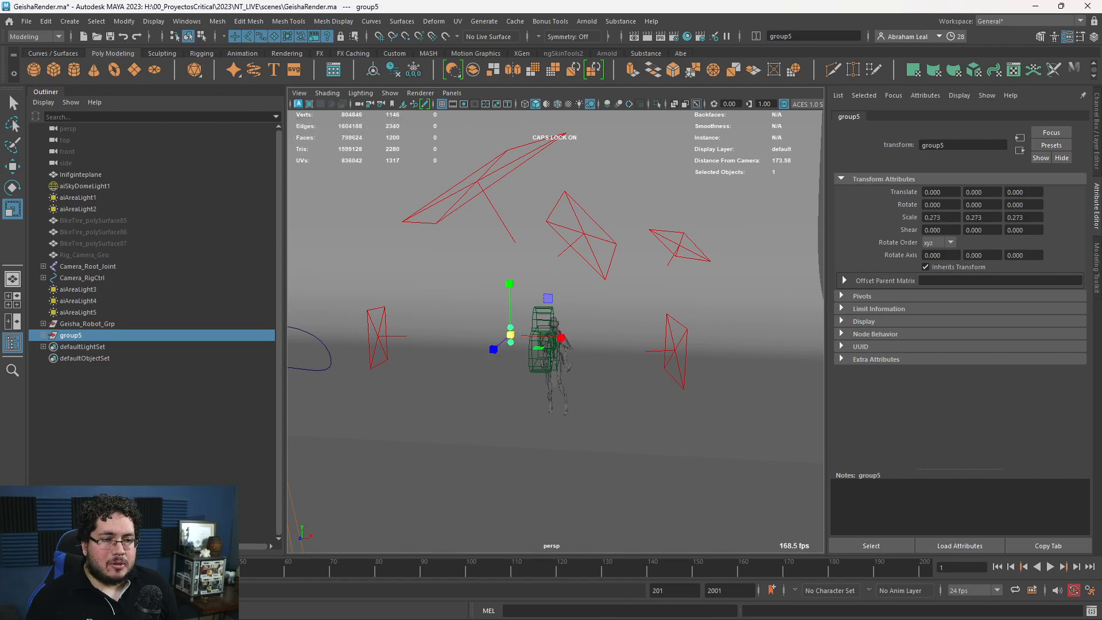
key(w)
- Look through Rig_Shotcam and move the sphere group to the right of the robot's head, at about 24.5, 7.8, -3.4
click(544, 339)
click(451, 92)
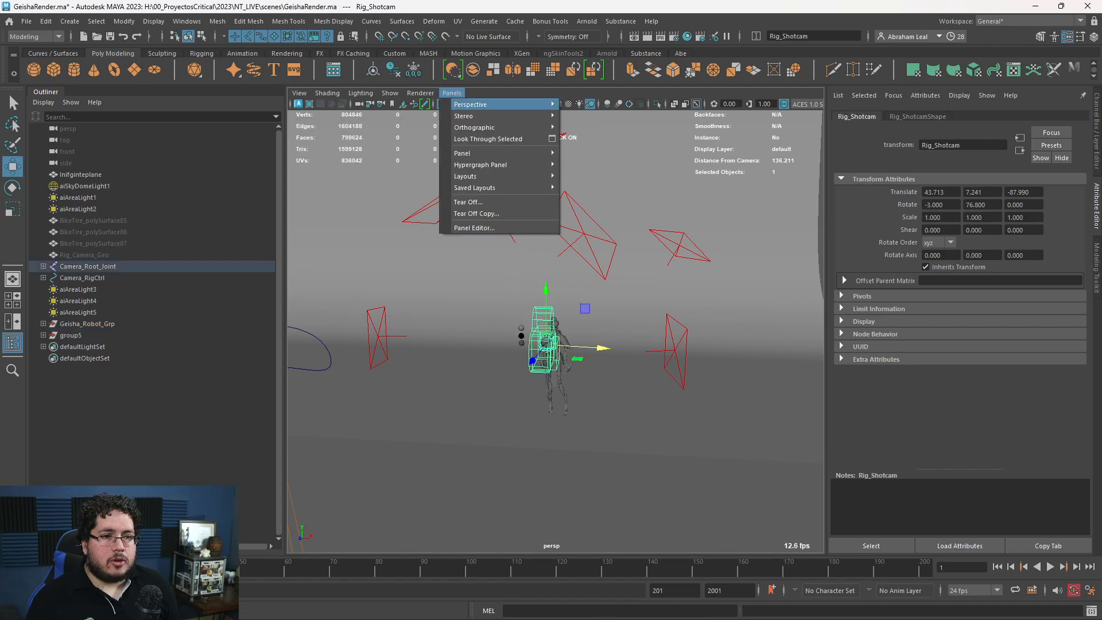
click(488, 139)
click(307, 394)
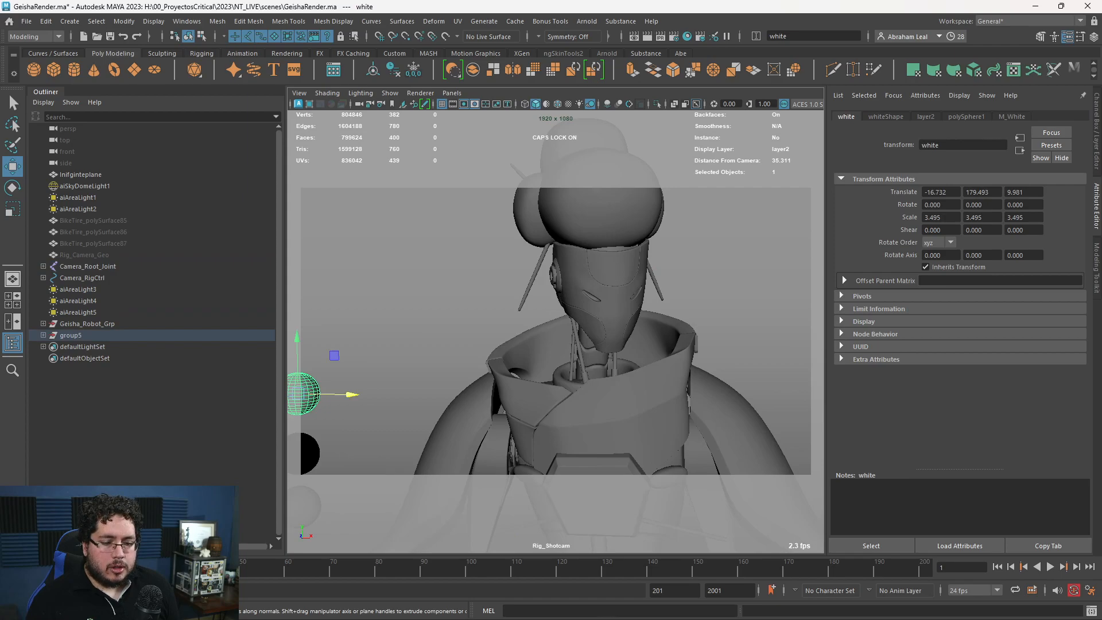
key(Up)
drag(334, 412, 768, 277)
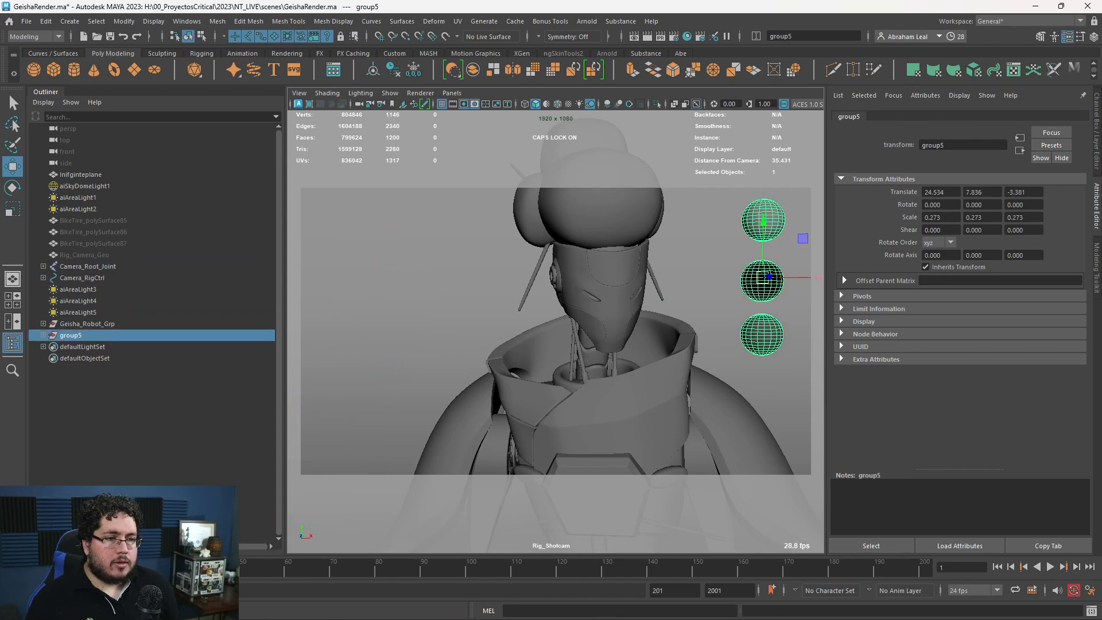
- Re-render the close-up in the Arnold RenderView and check the robot's head, collar and the repositioned spheres
key(alt+Tab)
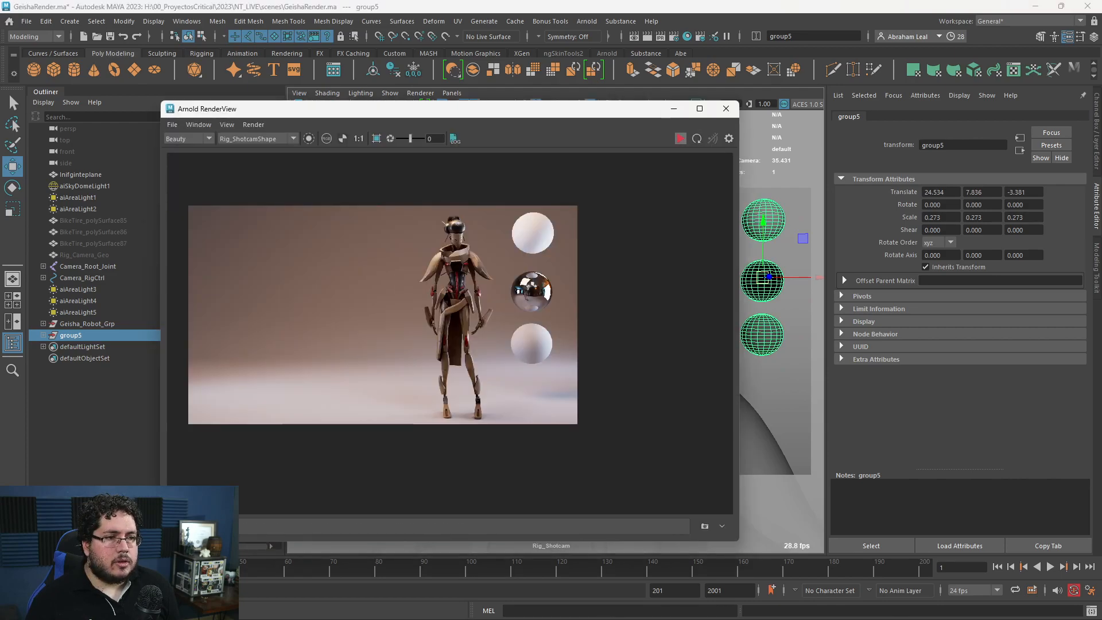
click(680, 139)
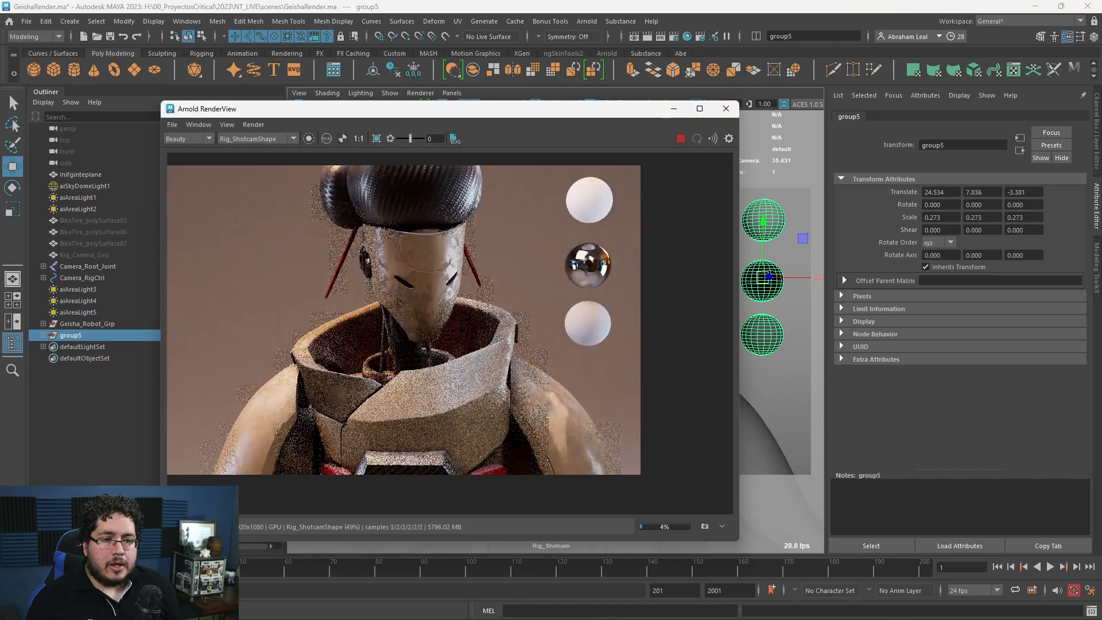
scroll(449, 307, up, 4)
scroll(450, 308, down, 4)
scroll(449, 308, up, 7)
scroll(437, 280, down, 7)
scroll(373, 275, up, 7)
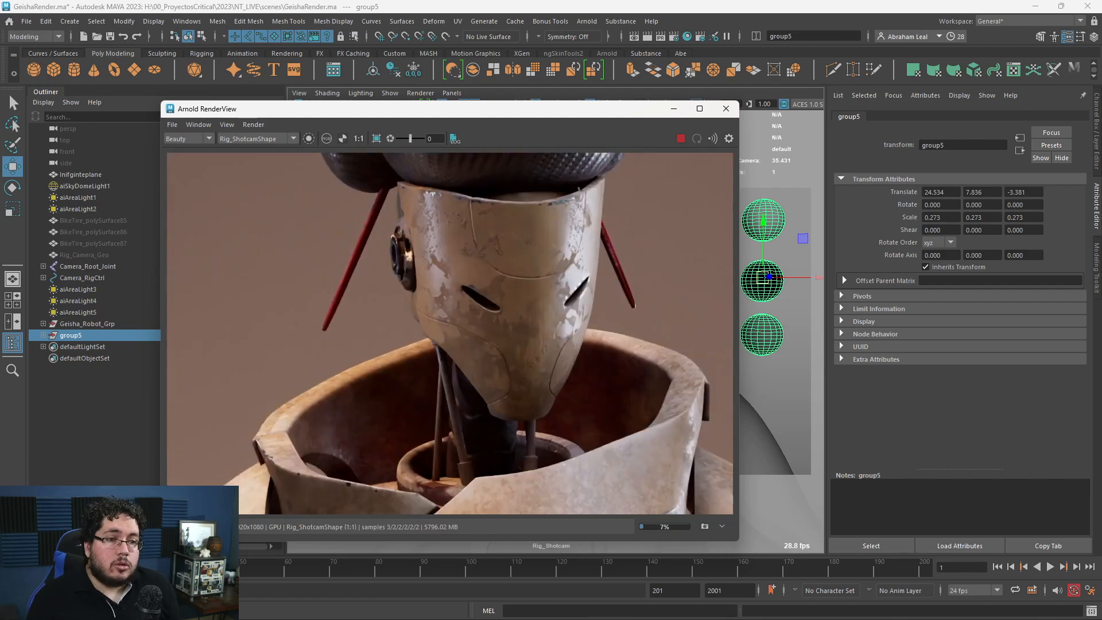
scroll(450, 332, down, 8)
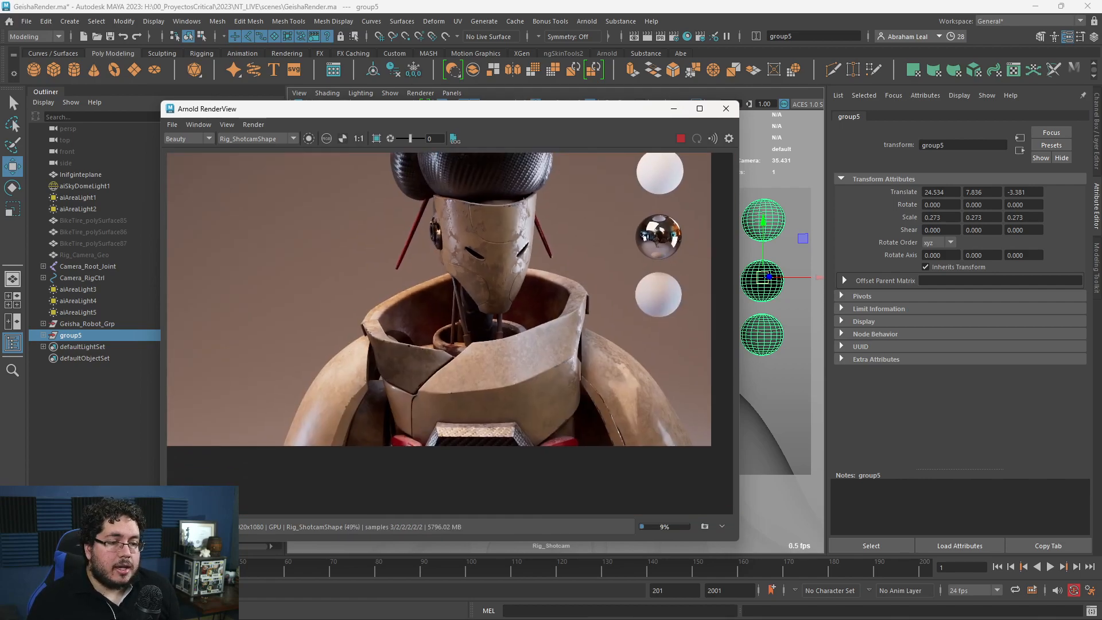
scroll(515, 297, down, 2)
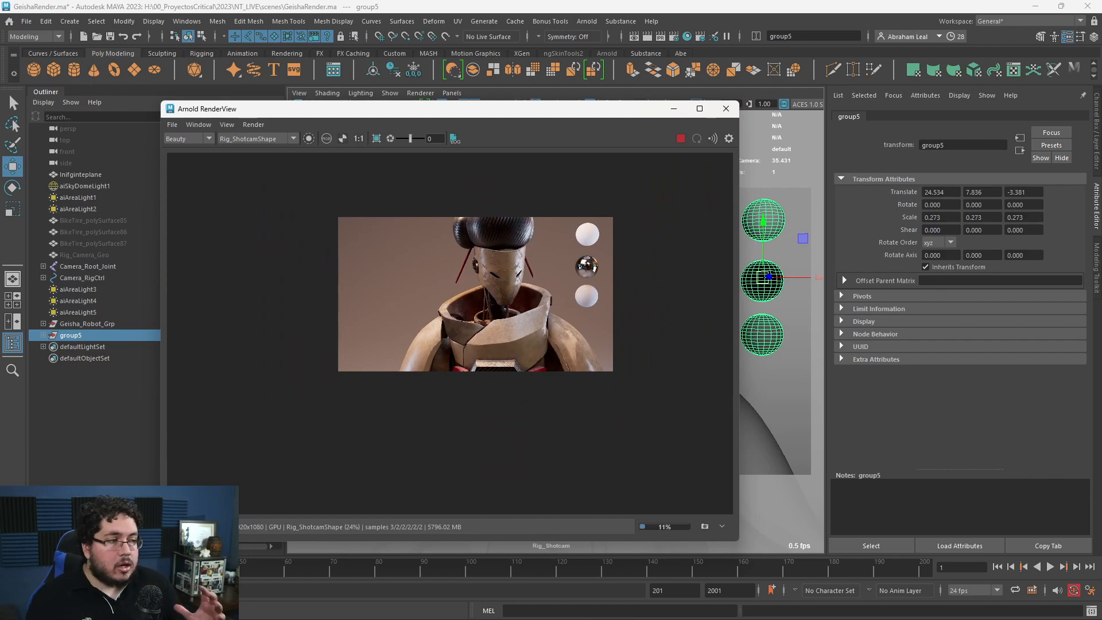
- Examine the worn mask texture, eye slits and collar up close in the render, then the full close-up framing
scroll(543, 262, up, 6)
middle_drag(424, 295, 584, 259)
scroll(478, 278, down, 1)
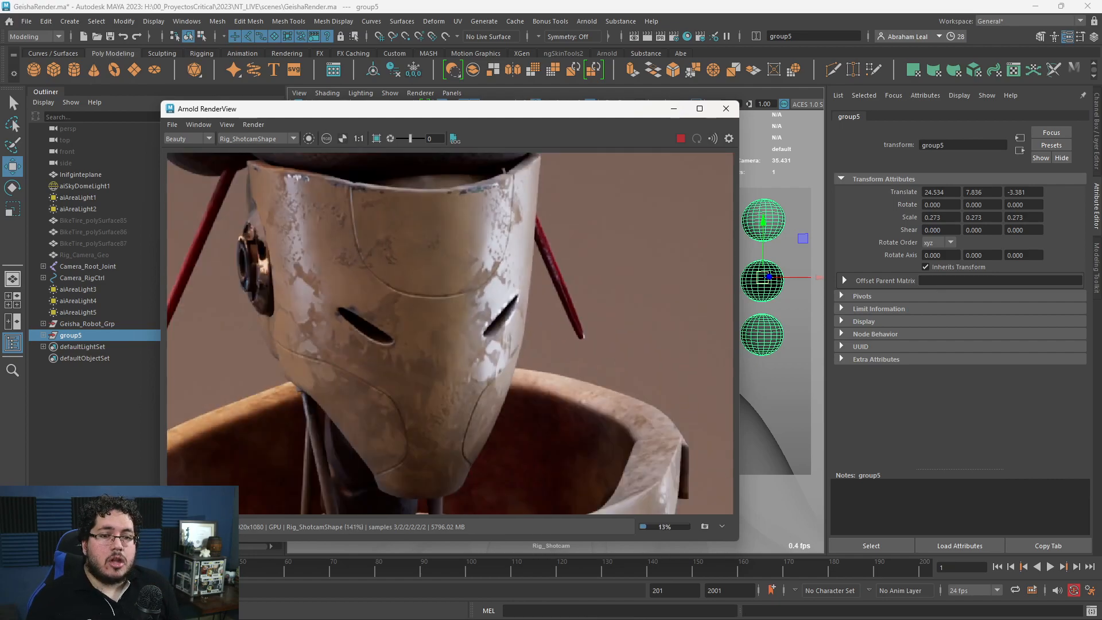
scroll(333, 284, up, 1)
scroll(388, 244, down, 2)
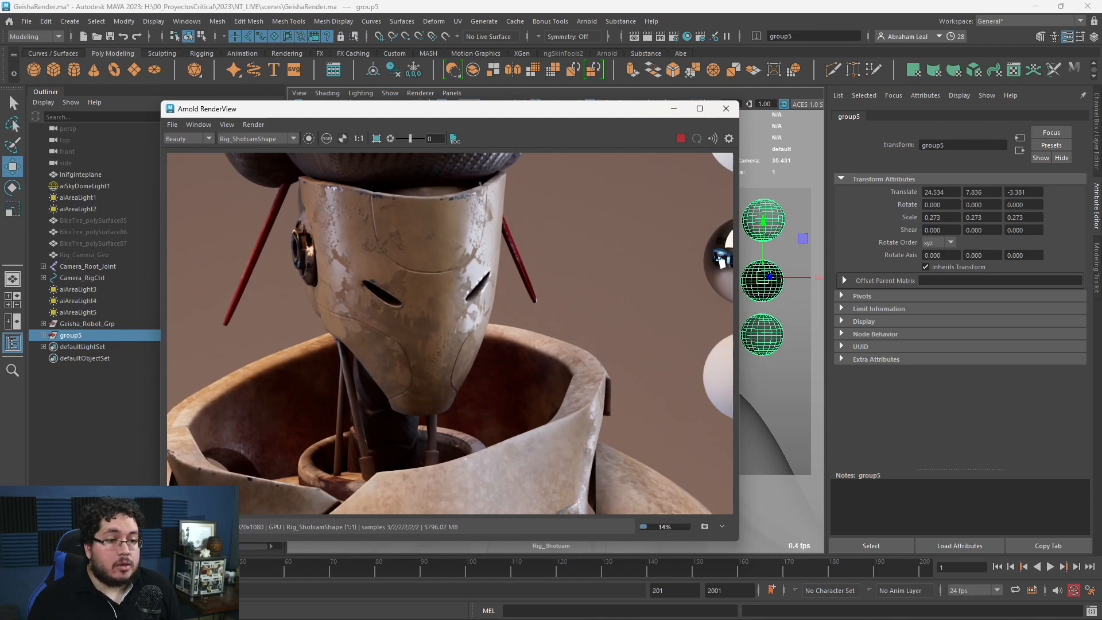
scroll(434, 287, down, 2)
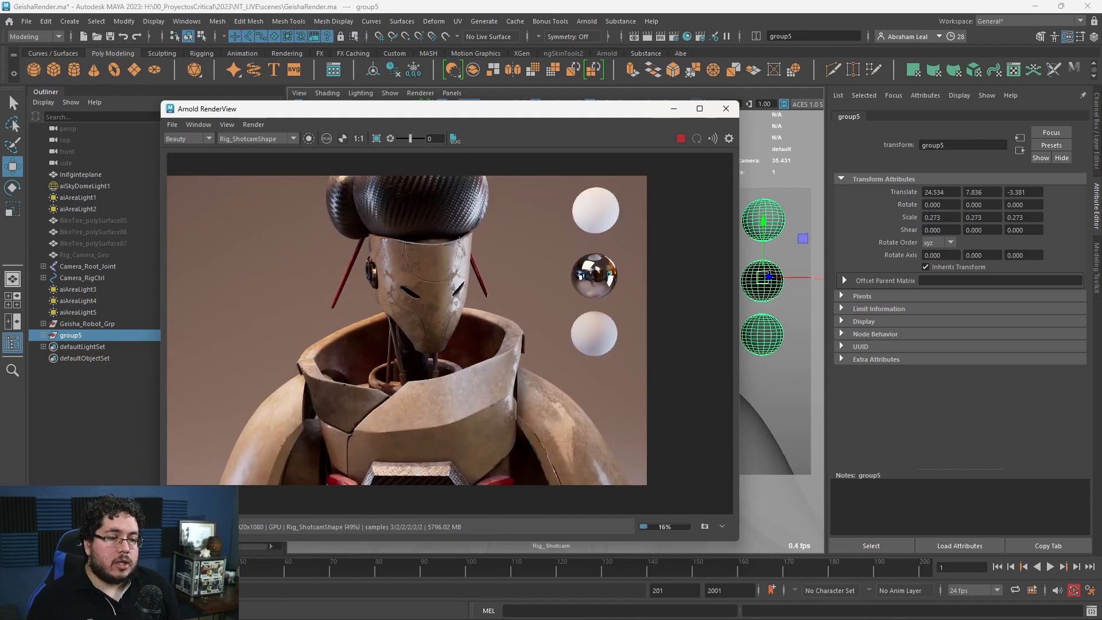
scroll(416, 161, up, 4)
scroll(418, 313, down, 6)
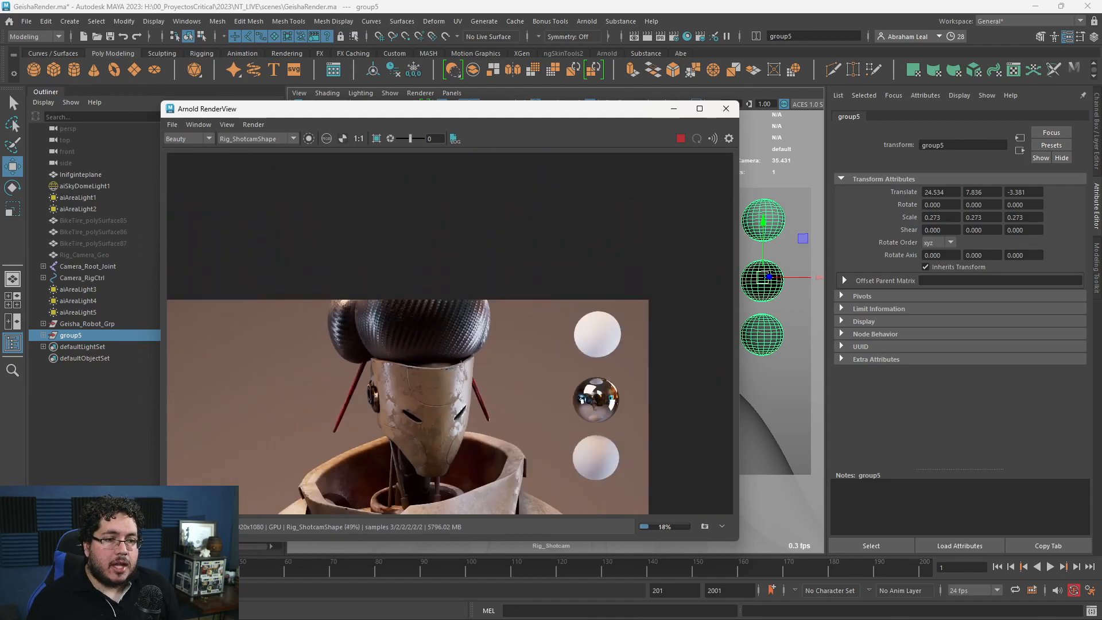
scroll(417, 313, up, 1)
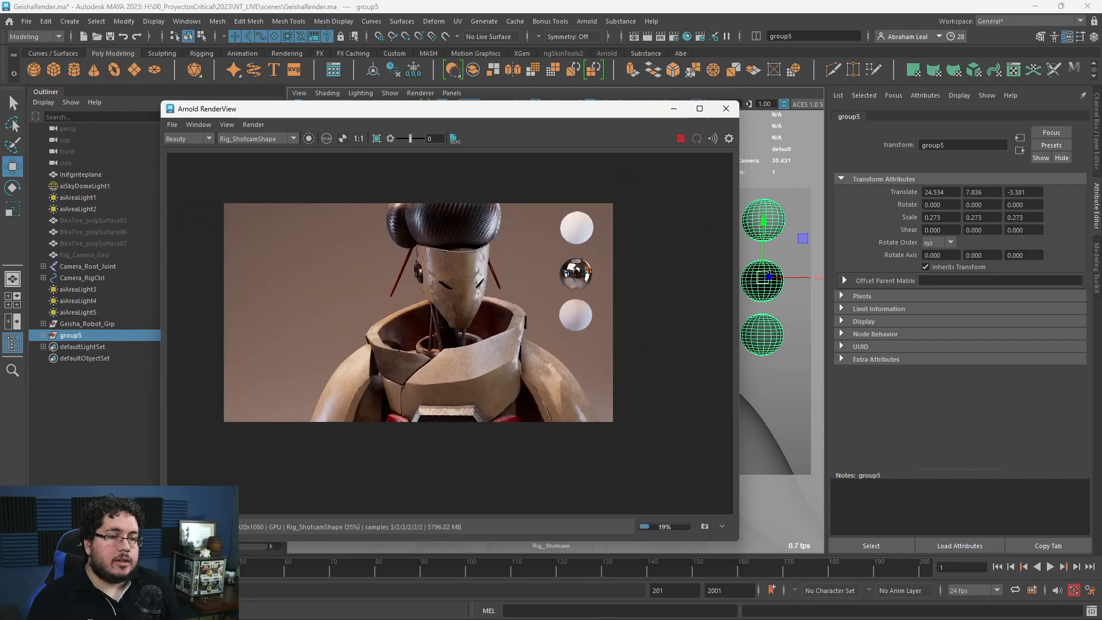